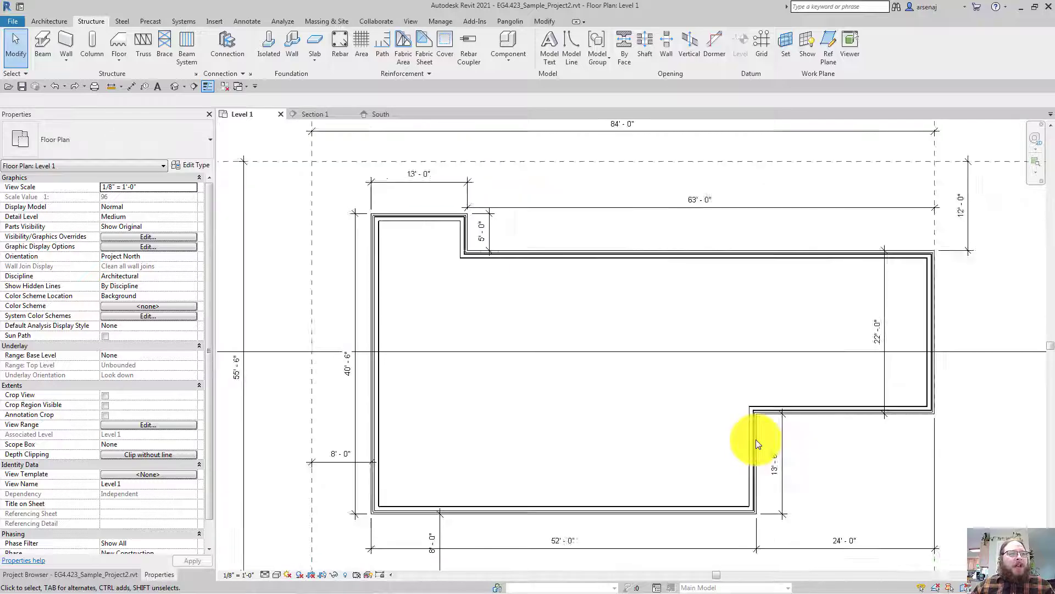
# Chain-select the connected exterior walls on Level 1, then pick only the bottom wall
pyautogui.scroll(6, 758, 443)
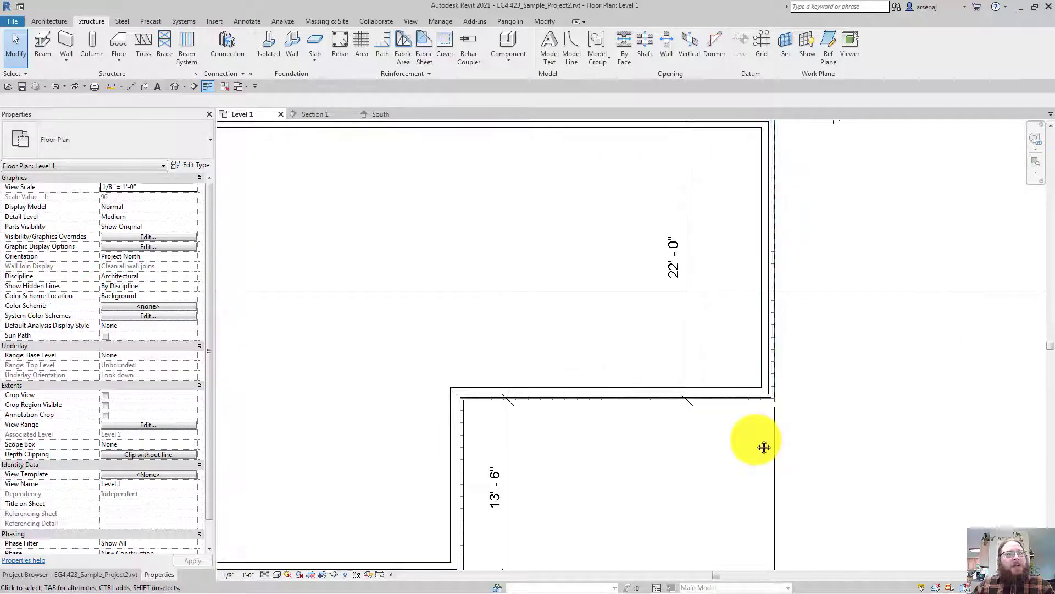
pyautogui.scroll(-2, 750, 377)
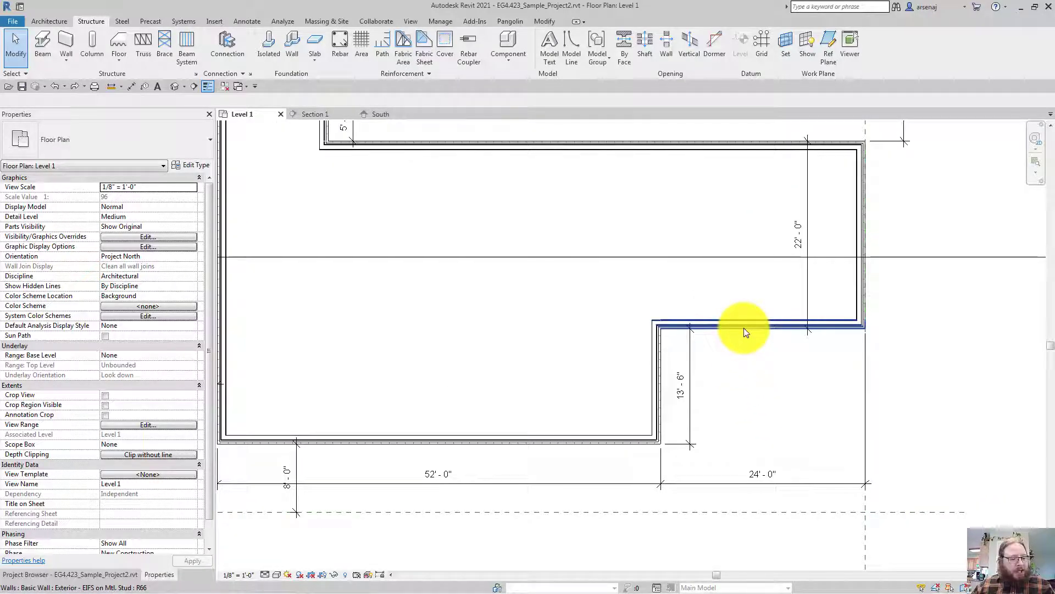
pyautogui.press('Tab')
pyautogui.click(744, 328)
pyautogui.moveTo(743, 328)
pyautogui.mouseDown(button='middle')
pyautogui.moveTo(752, 336)
pyautogui.moveTo(745, 327)
pyautogui.mouseUp(button='middle')
pyautogui.press('Escape')
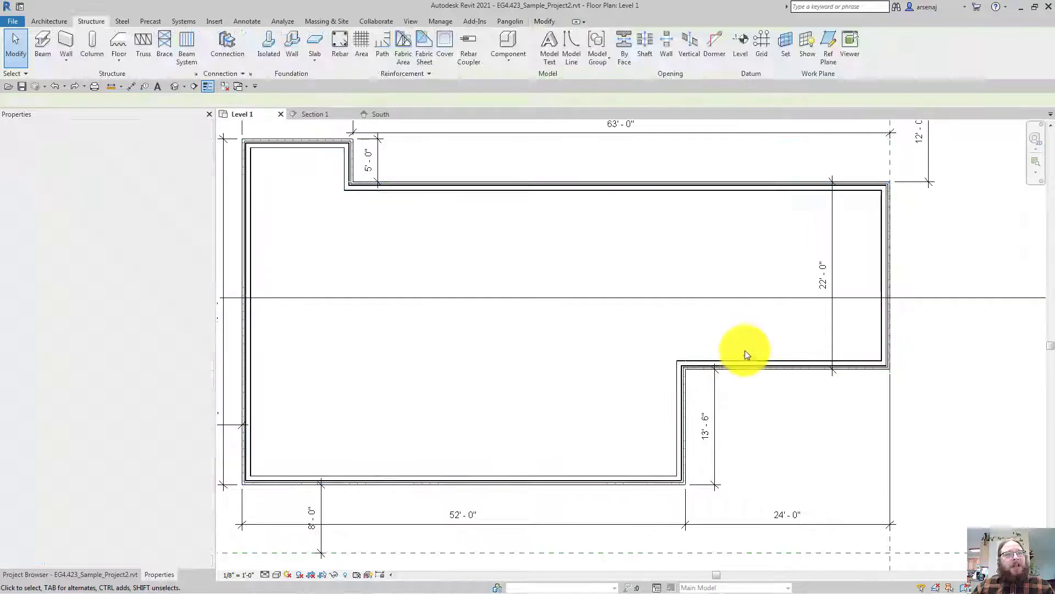
pyautogui.press('Tab')
pyautogui.click(746, 372)
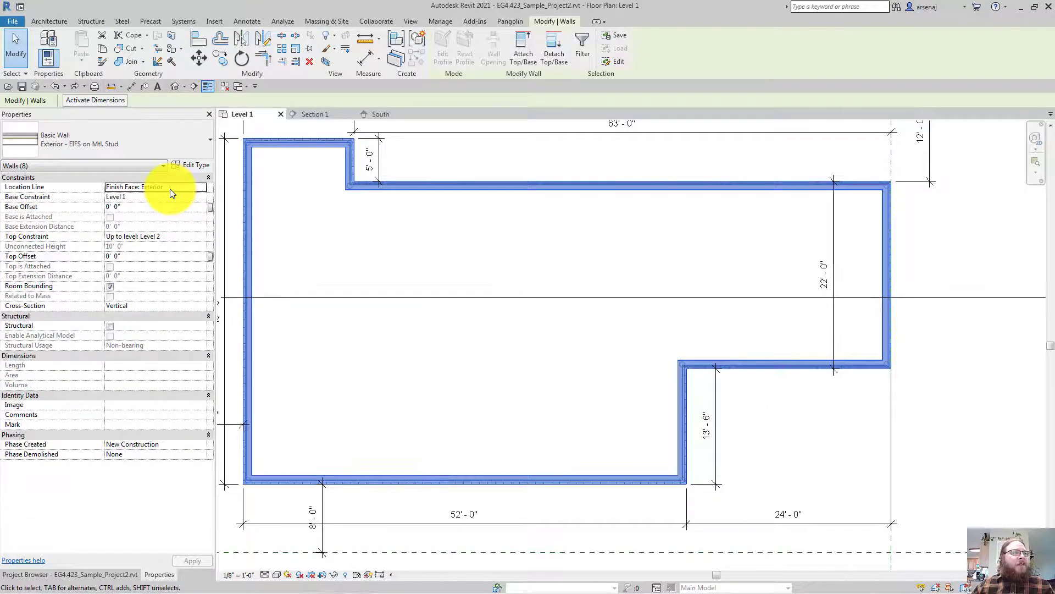
pyautogui.moveTo(158, 202); pyautogui.dragTo(292, 156, button='middle')
pyautogui.scroll(2, 396, 424)
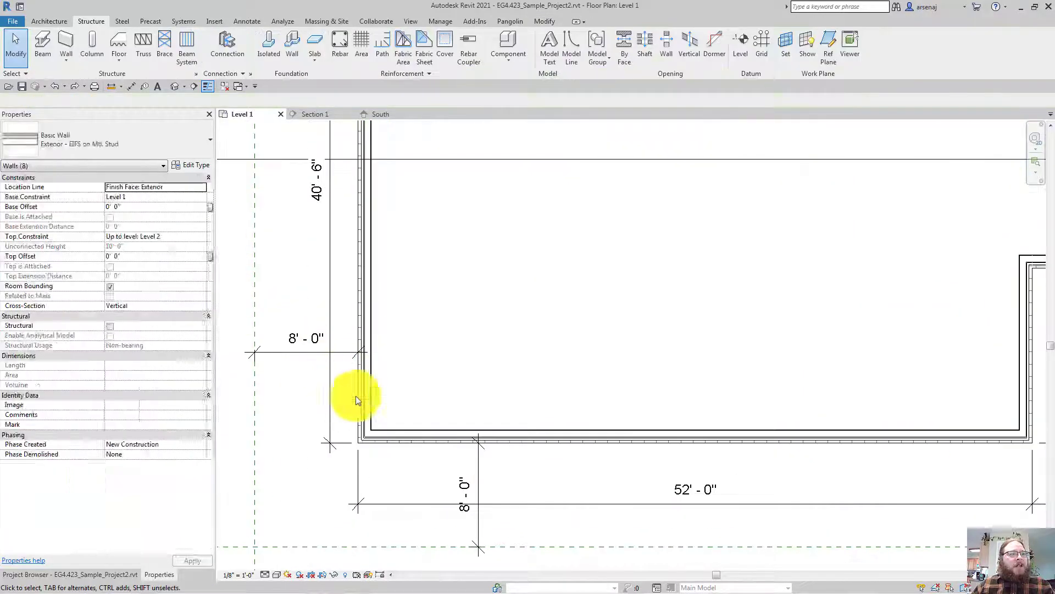
pyautogui.click(354, 401)
pyautogui.click(366, 444)
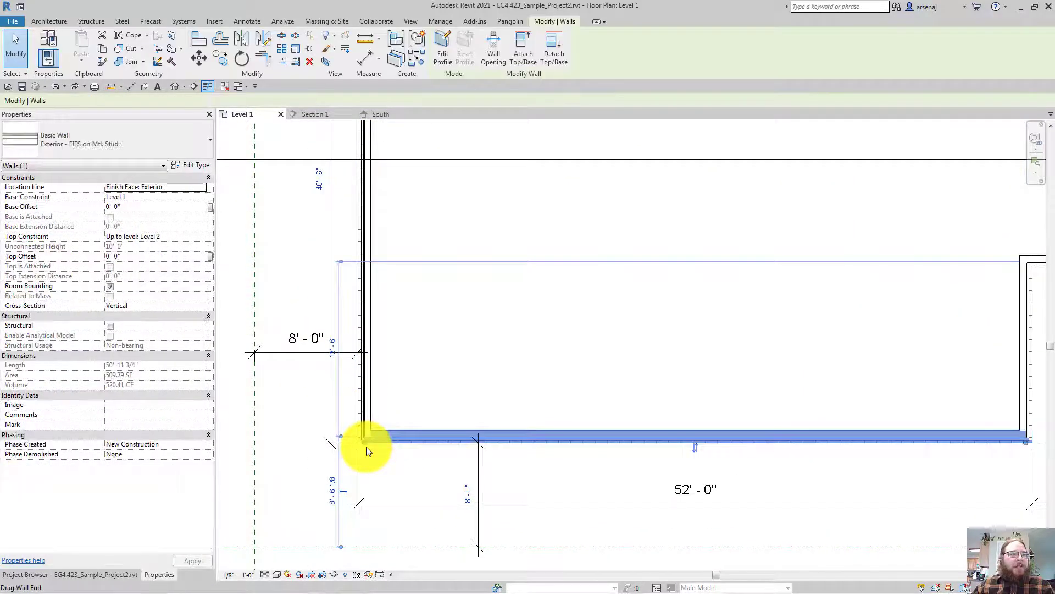
# Tab-select the full chain of eight connected exterior walls
pyautogui.moveTo(366, 242); pyautogui.dragTo(368, 466, button='middle')
pyautogui.scroll(-1, 366, 451)
pyautogui.scroll(3, 366, 446)
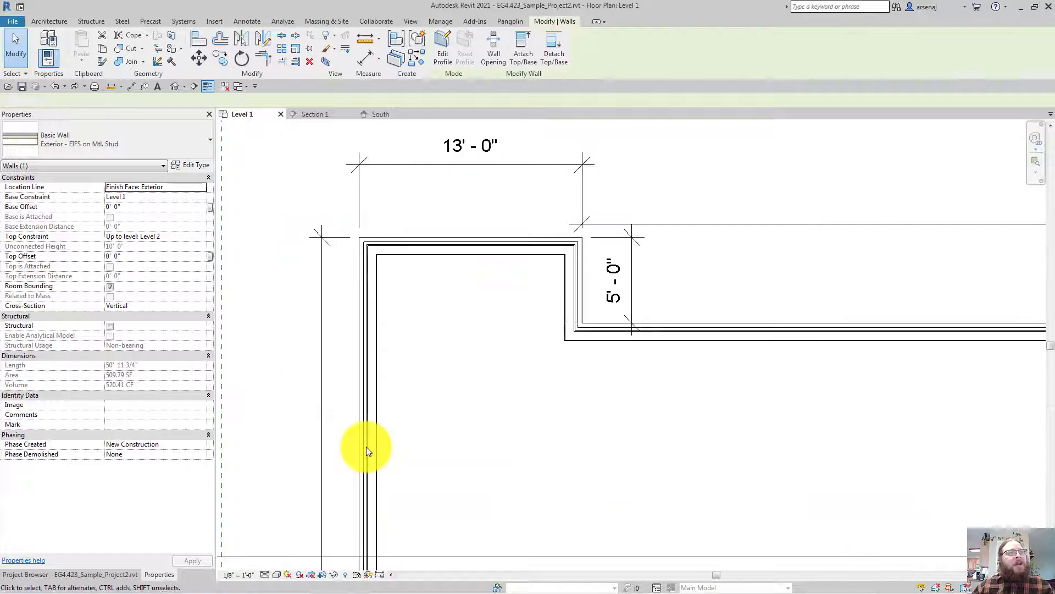
pyautogui.click(380, 447)
pyautogui.scroll(-5, 379, 448)
pyautogui.moveTo(615, 430); pyautogui.dragTo(573, 337, button='middle')
pyautogui.scroll(1, 703, 407)
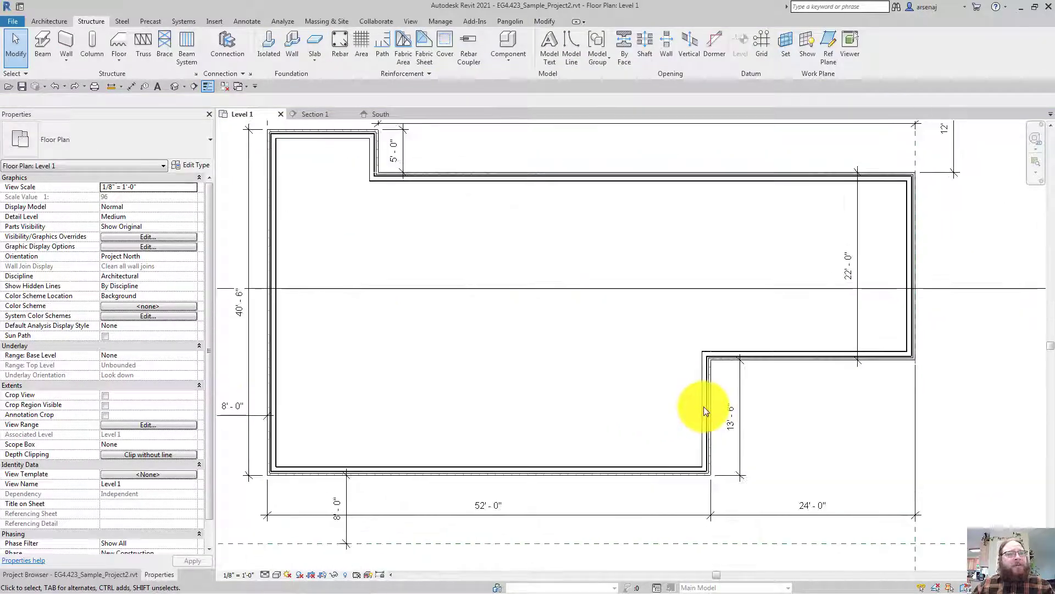
pyautogui.press('Tab')
pyautogui.click(703, 407)
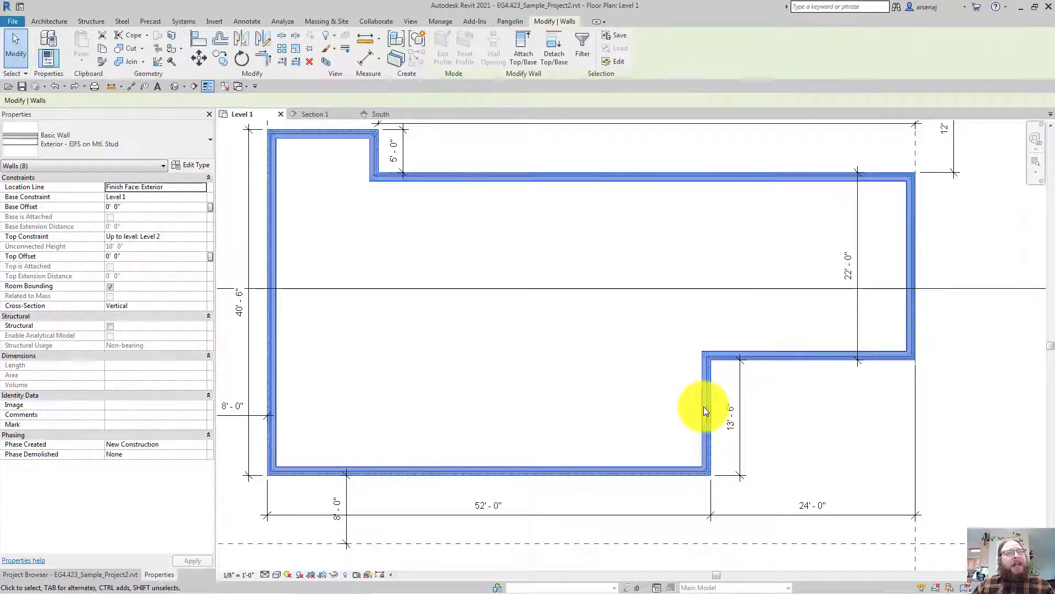
# Open the wall type properties with ET, then dismiss them
pyautogui.moveTo(568, 261); pyautogui.dragTo(565, 297, button='middle')
pyautogui.press('e')
pyautogui.press('t')
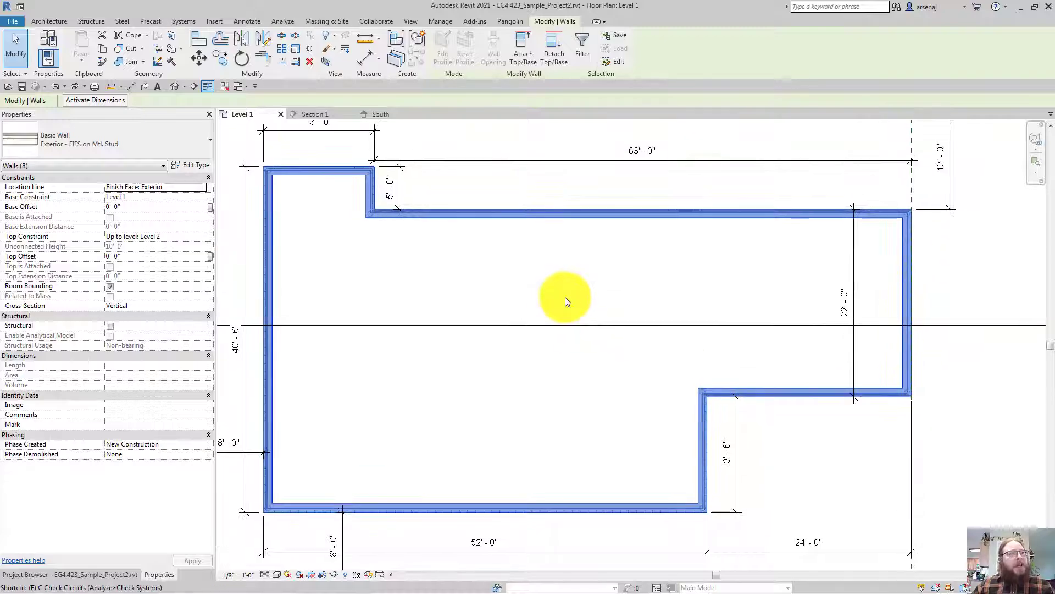
pyautogui.press('Escape')
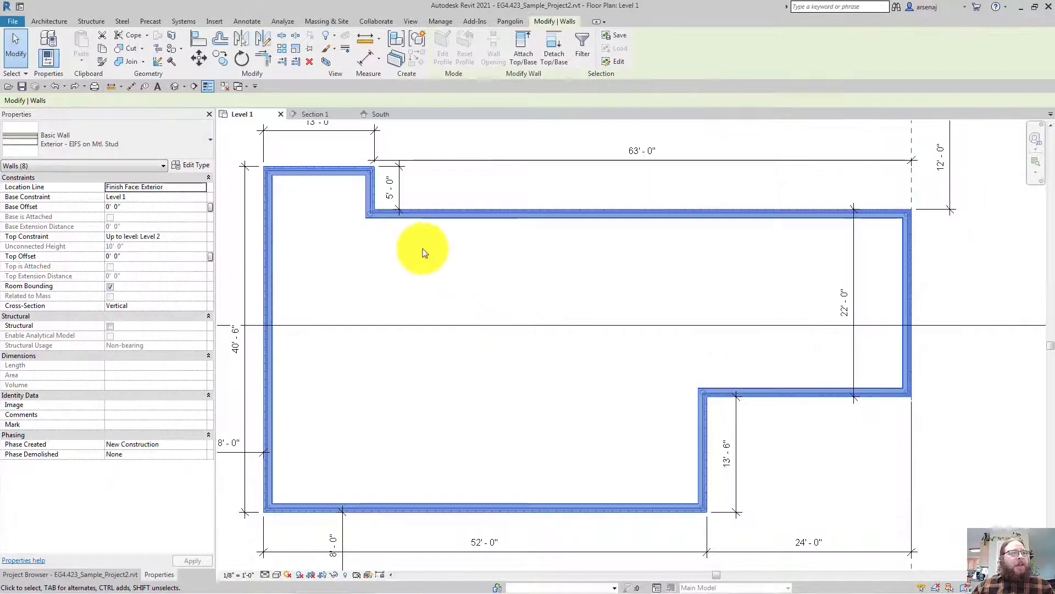
# Review the selected walls' type properties and layer structure without changing anything
pyautogui.click(184, 167)
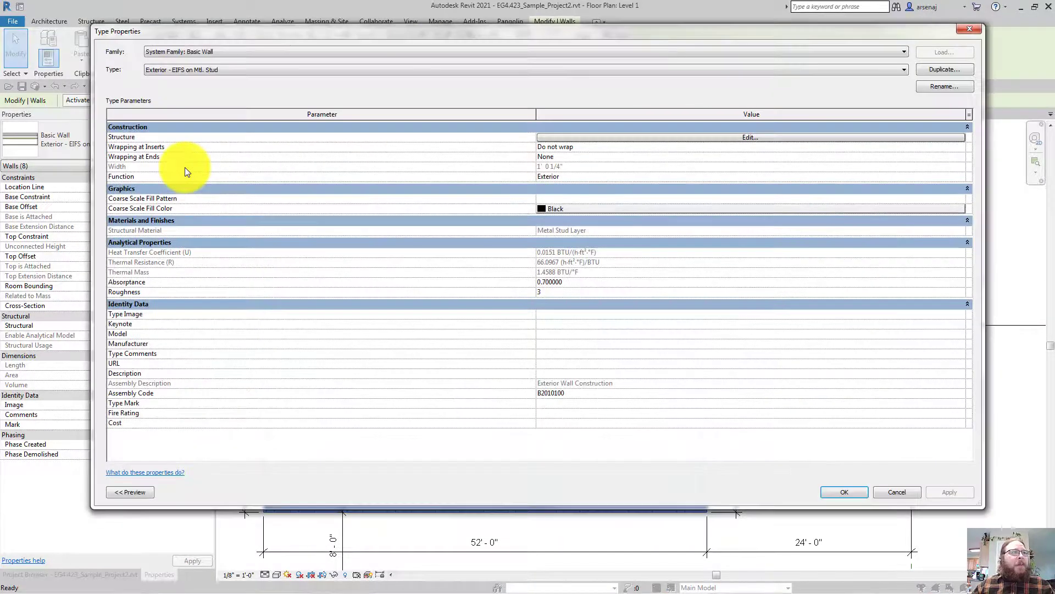
pyautogui.click(616, 138)
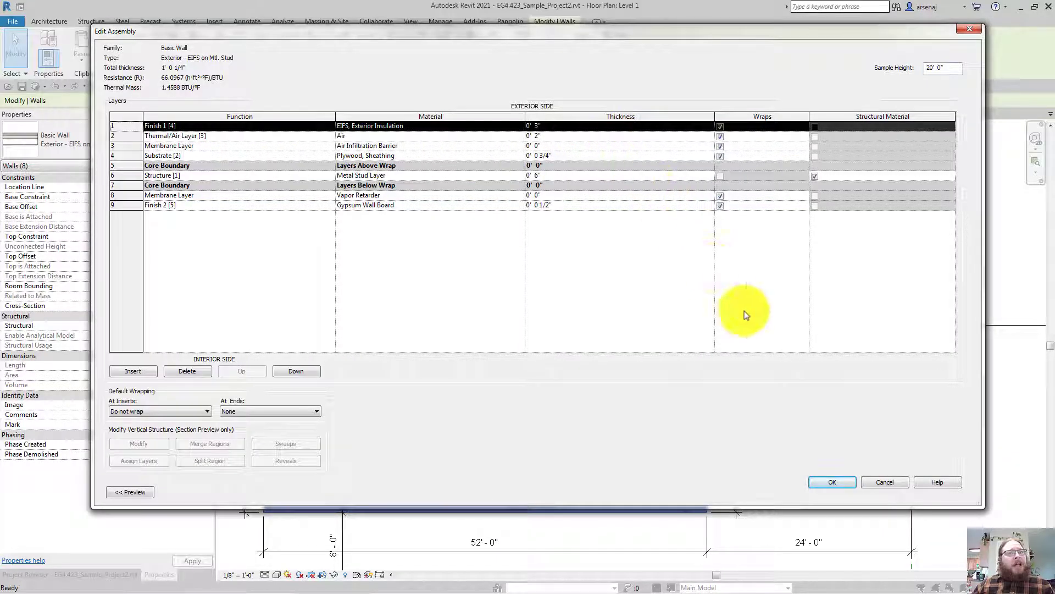
pyautogui.click(872, 483)
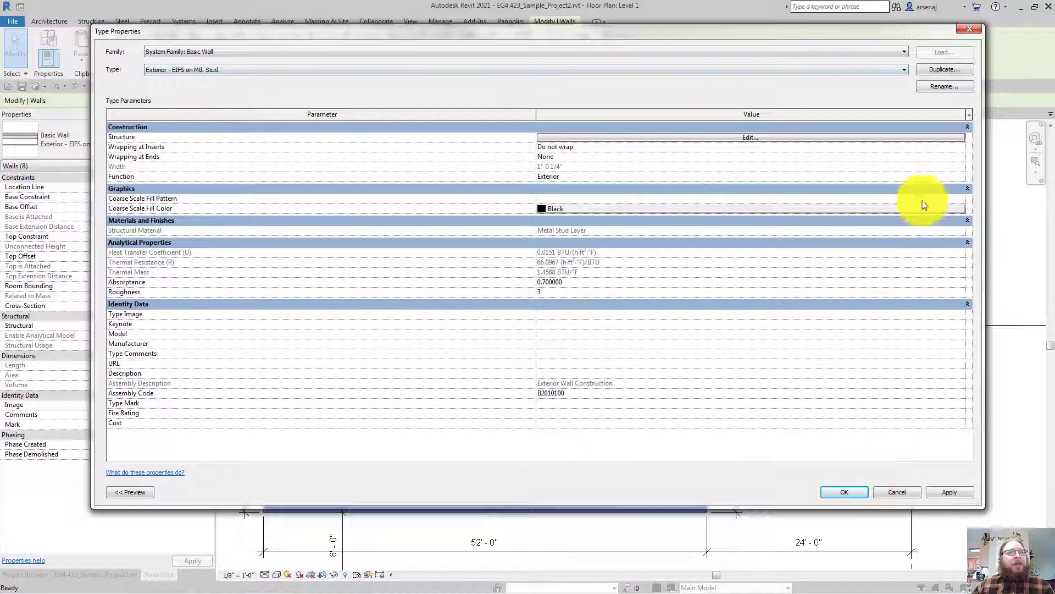
# Duplicate the wall type as Exterior - 6" Wood Stud W/ Lap Siding
pyautogui.click(919, 86)
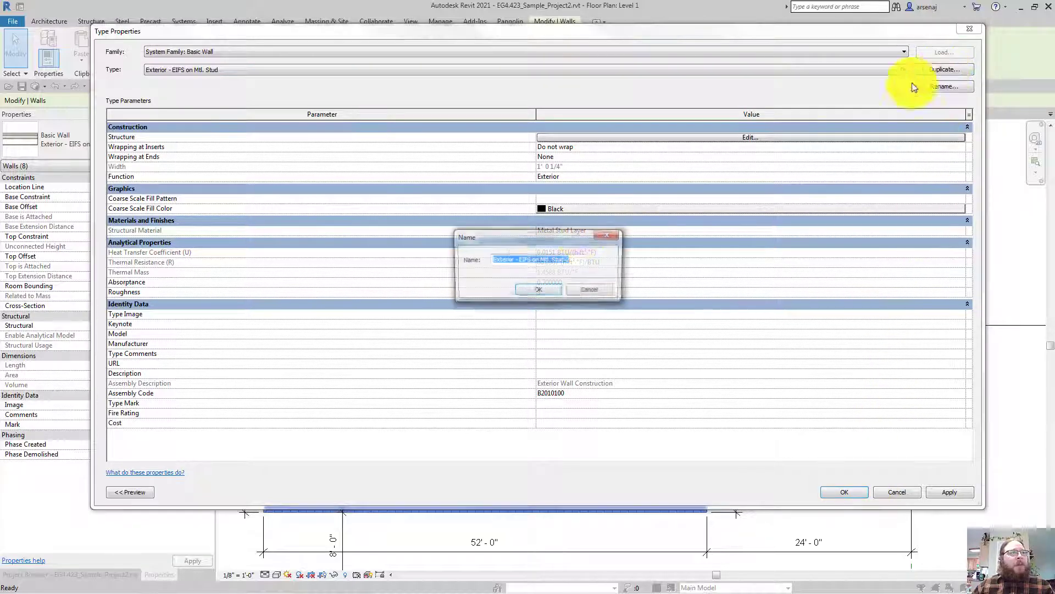
pyautogui.click(522, 261)
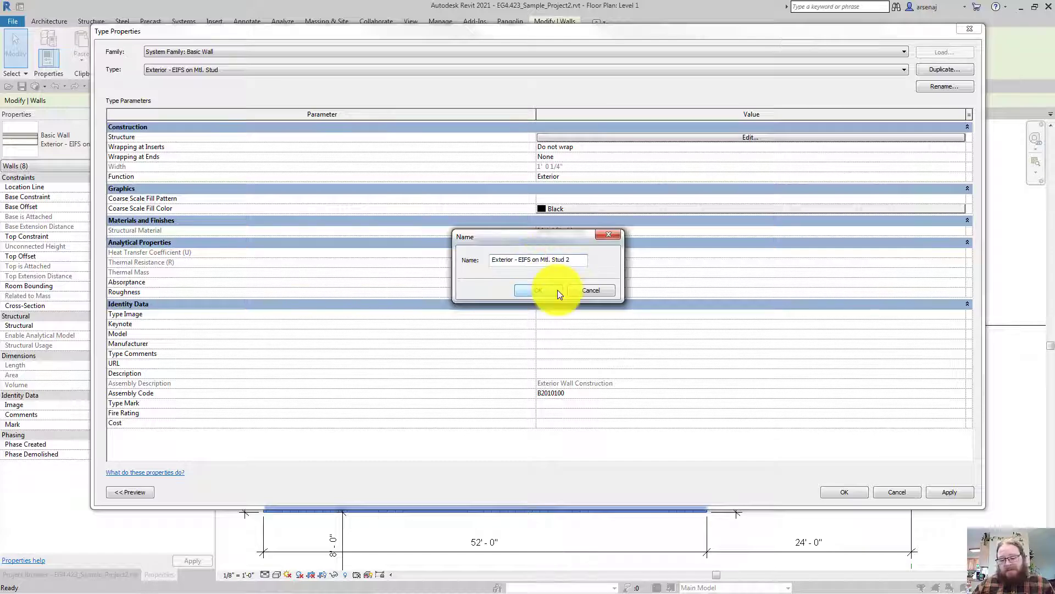
pyautogui.hotkey('shift', 'Right')
pyautogui.hotkey('shift', 'Right')
pyautogui.hotkey('shift', 'Right')
pyautogui.hotkey('shift', 'Right')
pyautogui.hotkey('shift', 'Right')
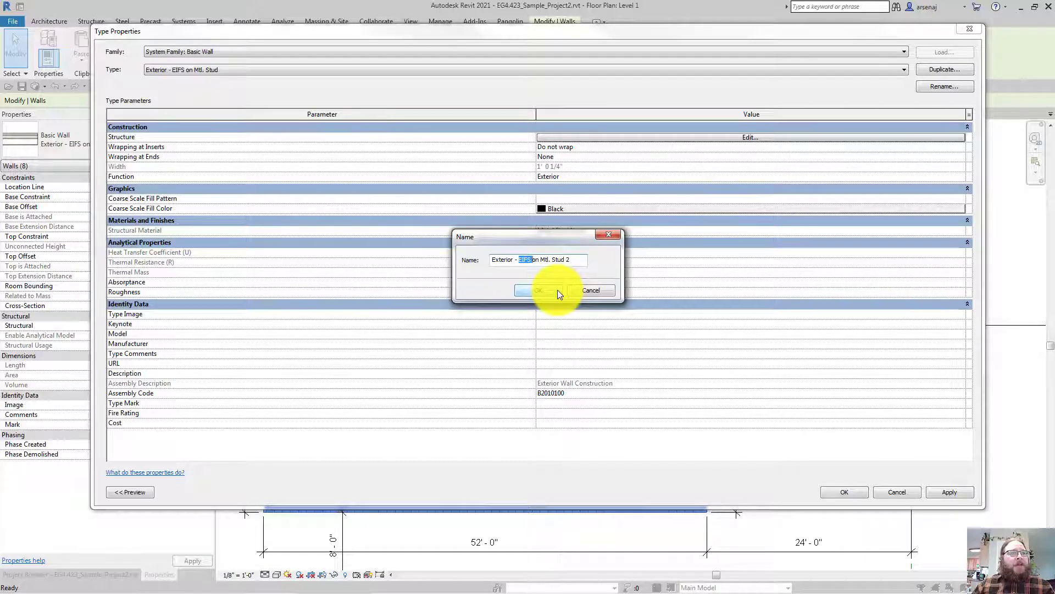
pyautogui.hotkey('shift', 'Right')
pyautogui.hotkey('shift', 'Right')
pyautogui.hotkey('shift', 'Right')
pyautogui.hotkey('shift', 'Right')
pyautogui.hotkey('shift', 'Right')
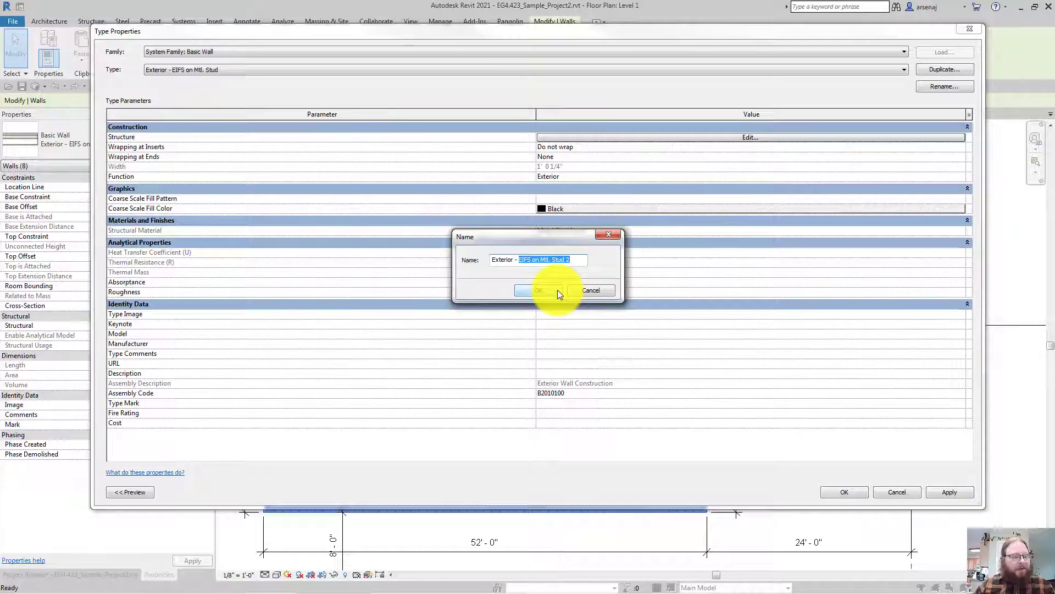
pyautogui.write('6"')
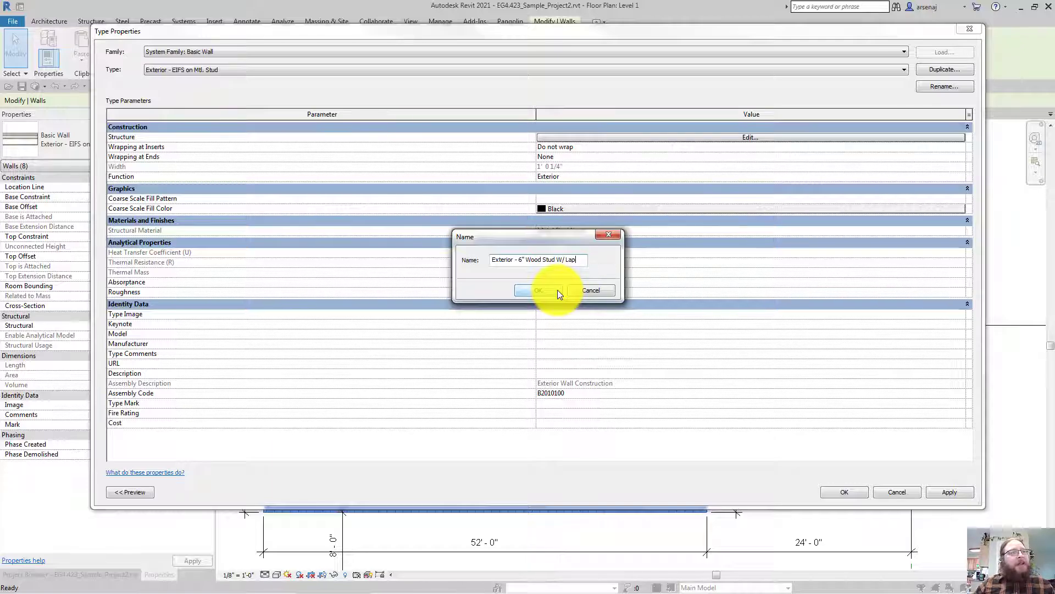
pyautogui.write('Siding')
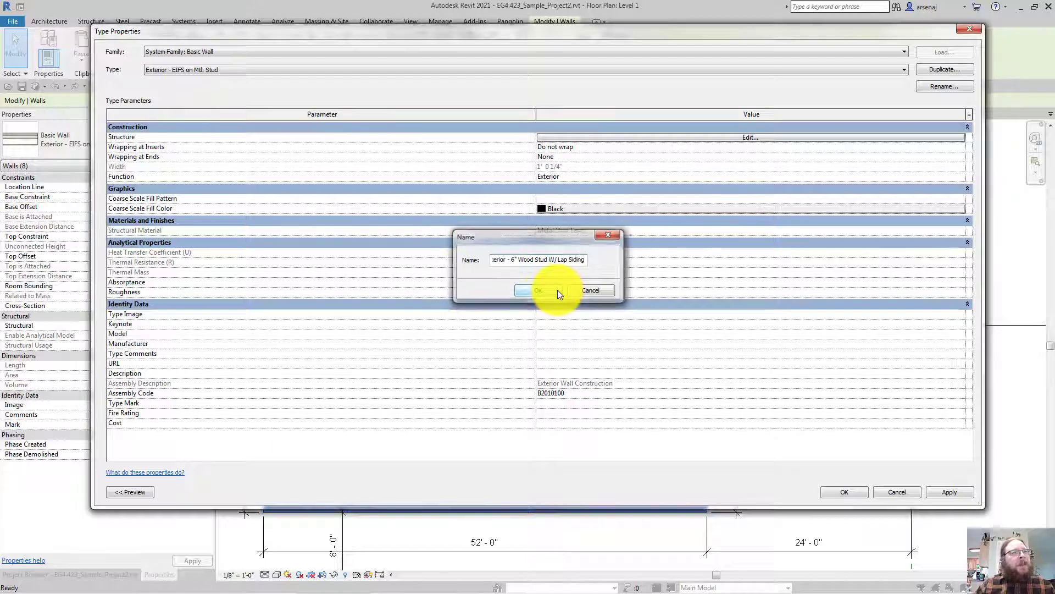
pyautogui.click(558, 290)
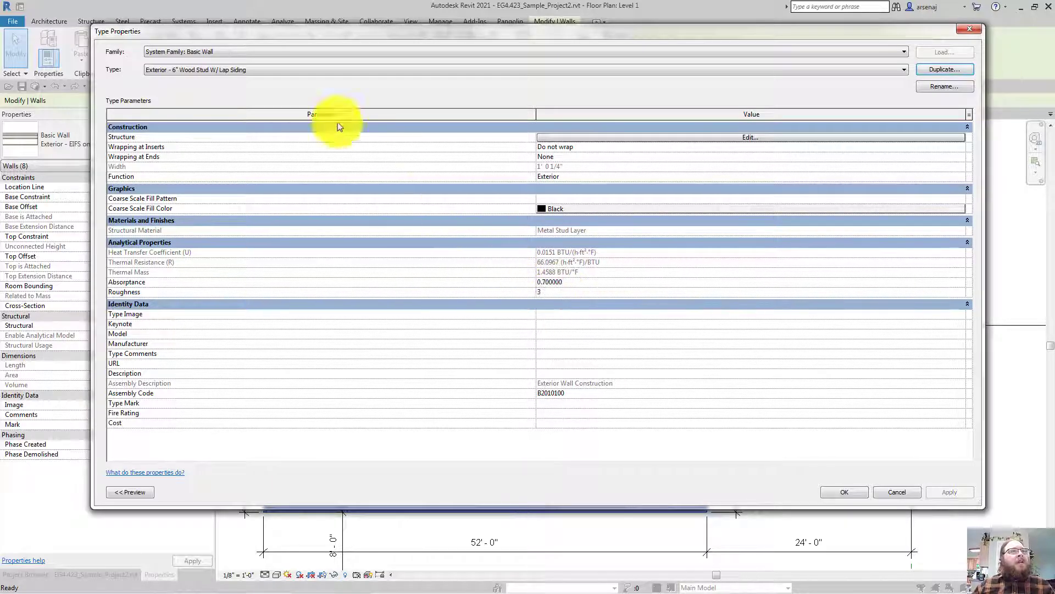
# Check the wall type list and the new type's layer structure without changes
pyautogui.click(275, 74)
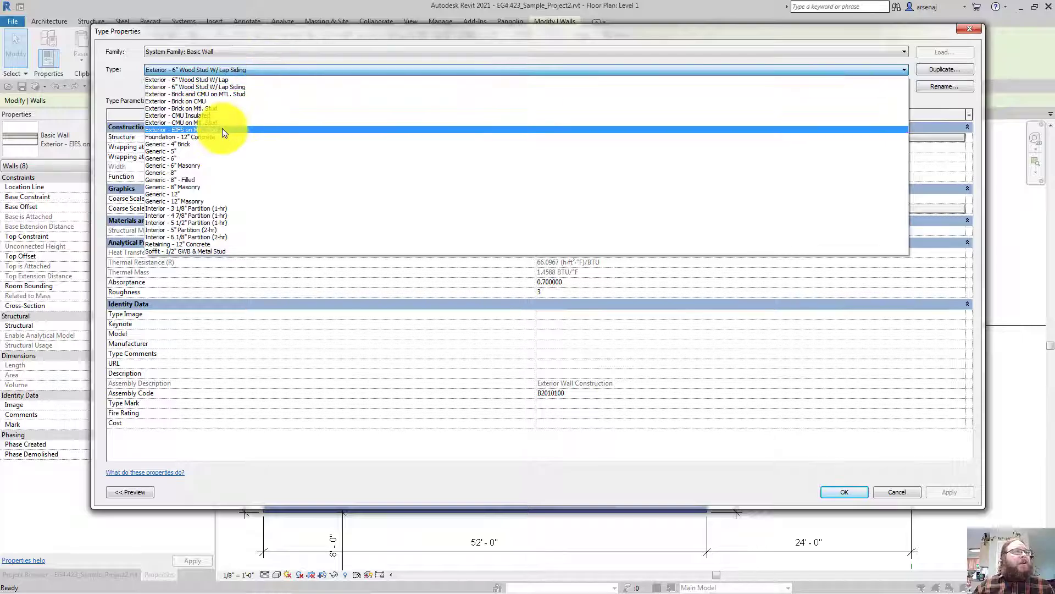
pyautogui.press('Escape')
pyautogui.click(568, 139)
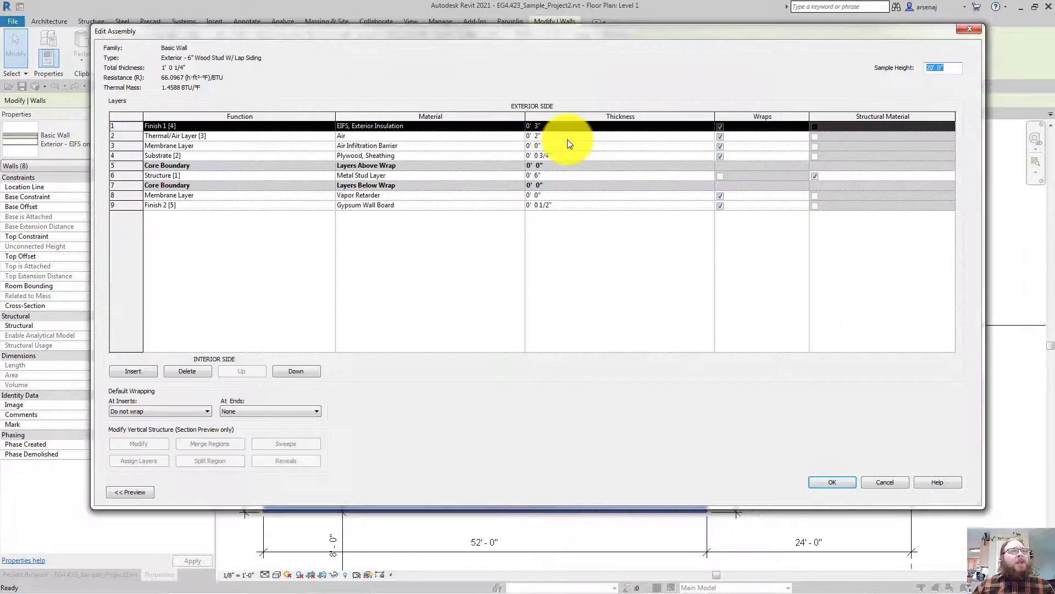
pyautogui.click(884, 482)
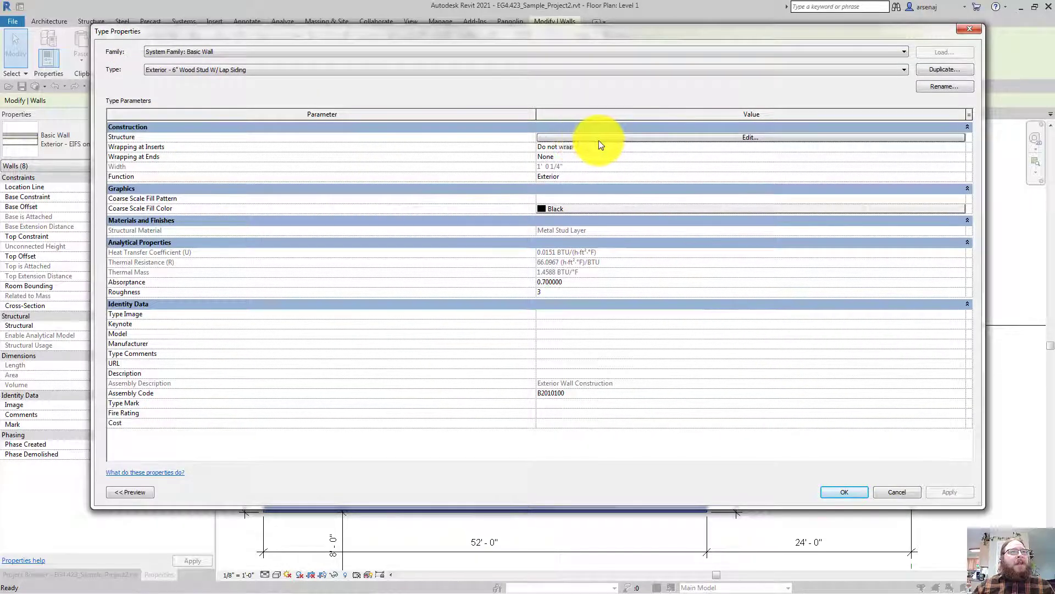
# Delete the Thermal/Air Layer and browse materials for the Finish 1 layer
pyautogui.click(756, 138)
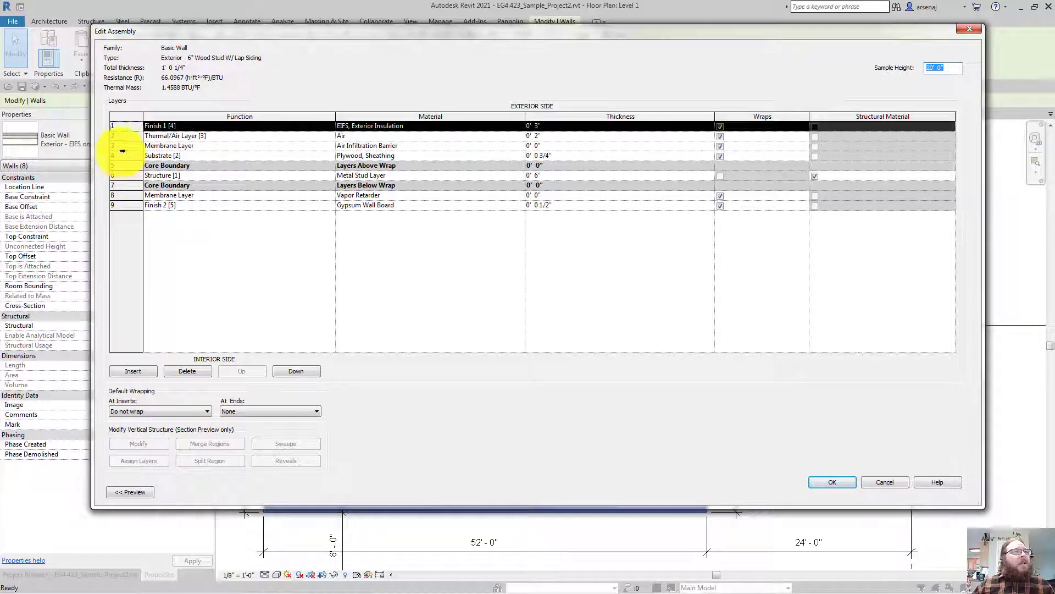
pyautogui.click(125, 138)
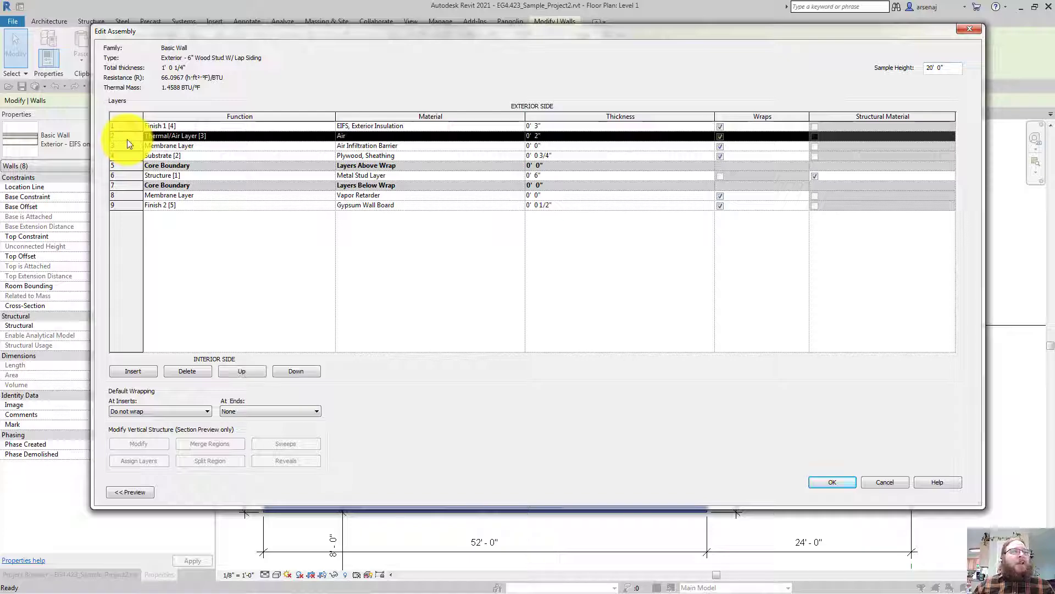
pyautogui.click(203, 369)
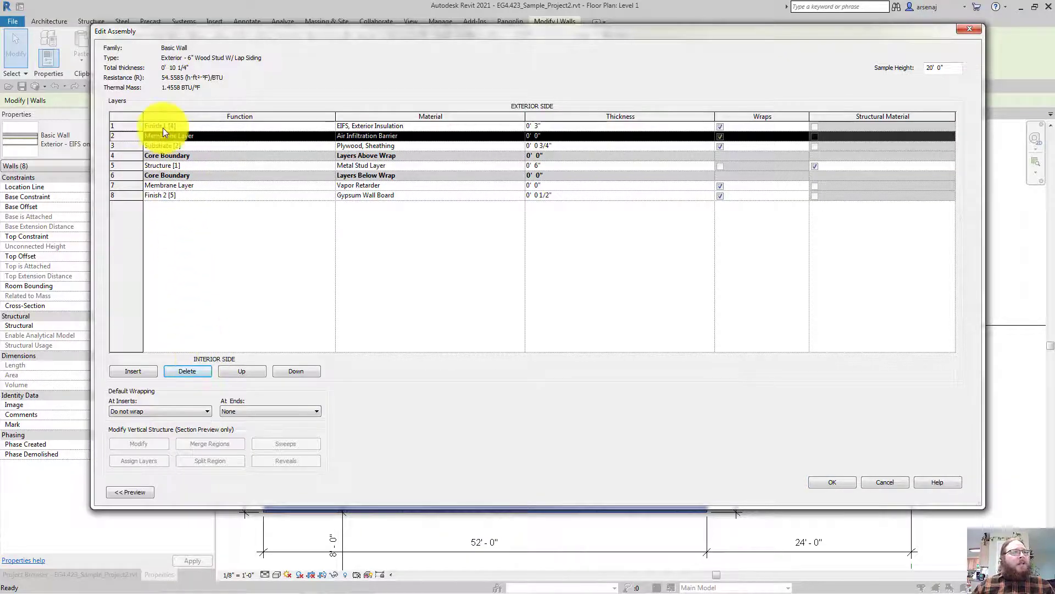
pyautogui.click(524, 125)
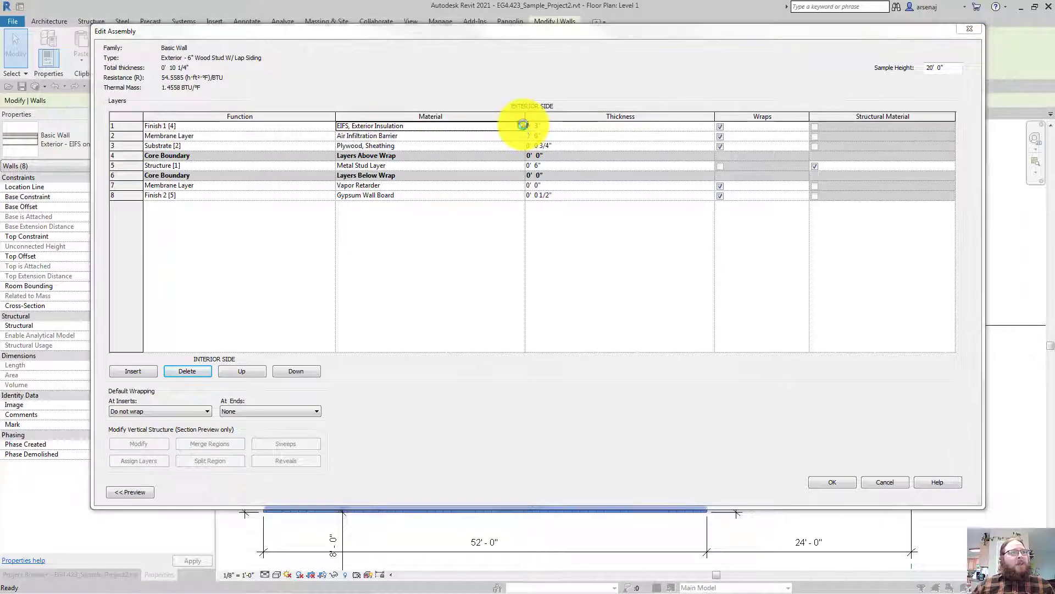
pyautogui.click(520, 126)
# Find and inspect the Siding - 6" Lap Siding material in the Material Browser
pyautogui.click(329, 300)
pyautogui.scroll(-4, 329, 301)
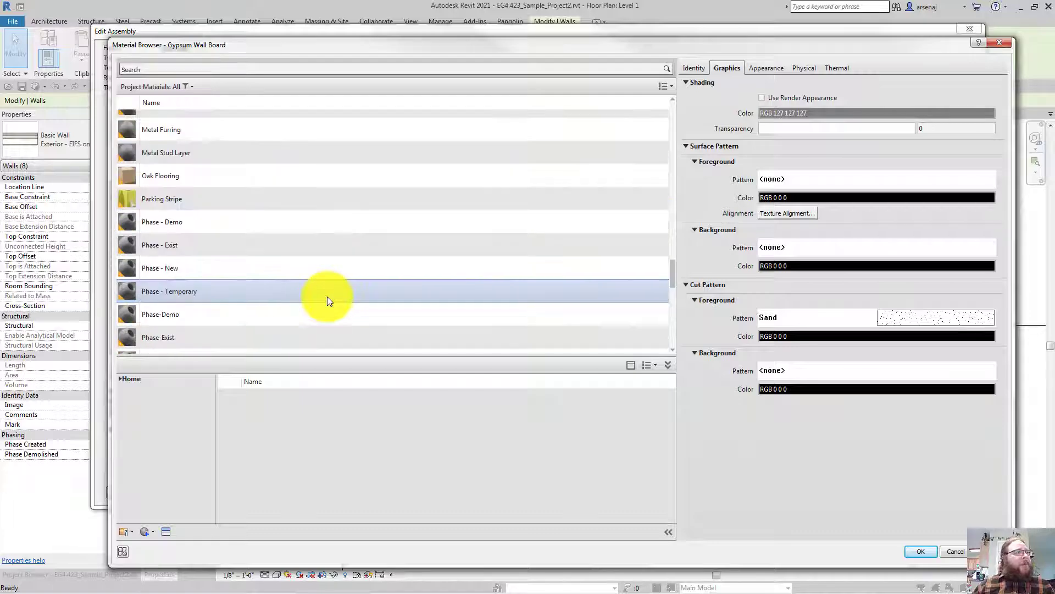
pyautogui.press('s')
pyautogui.scroll(-5, 327, 295)
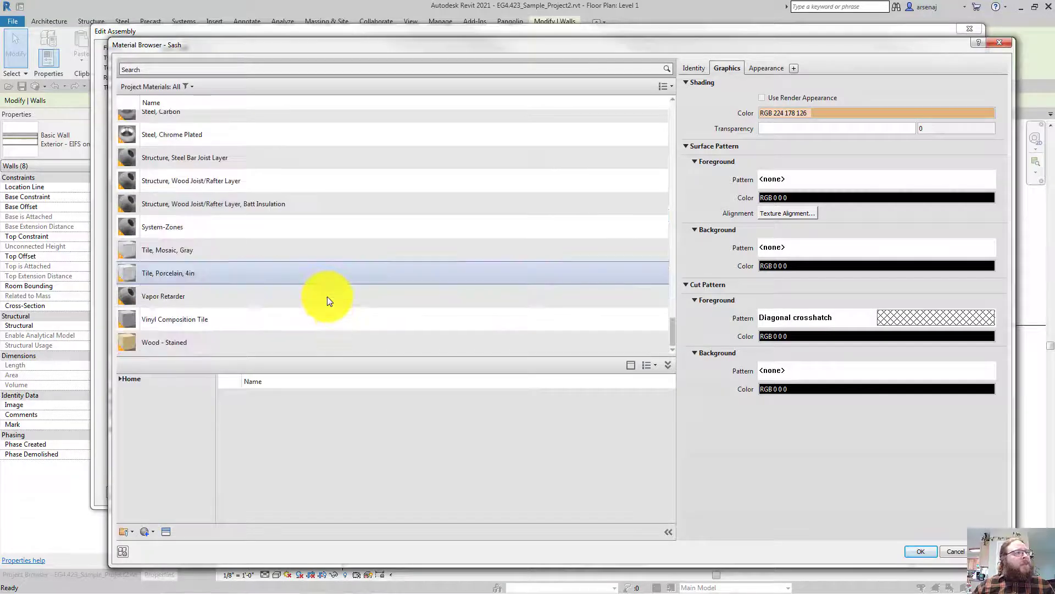
pyautogui.scroll(3, 286, 309)
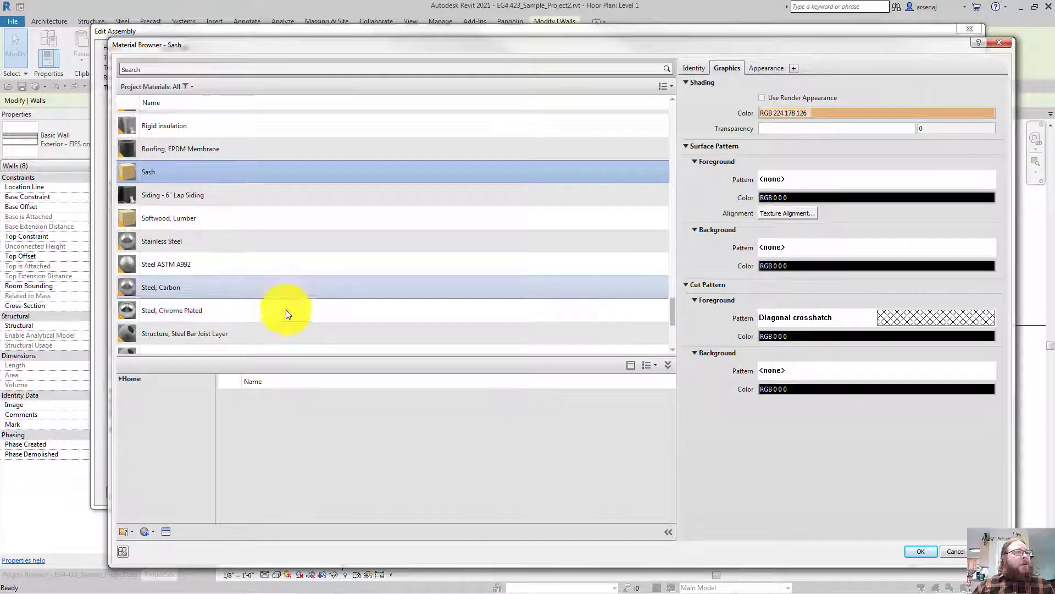
pyautogui.click(188, 200)
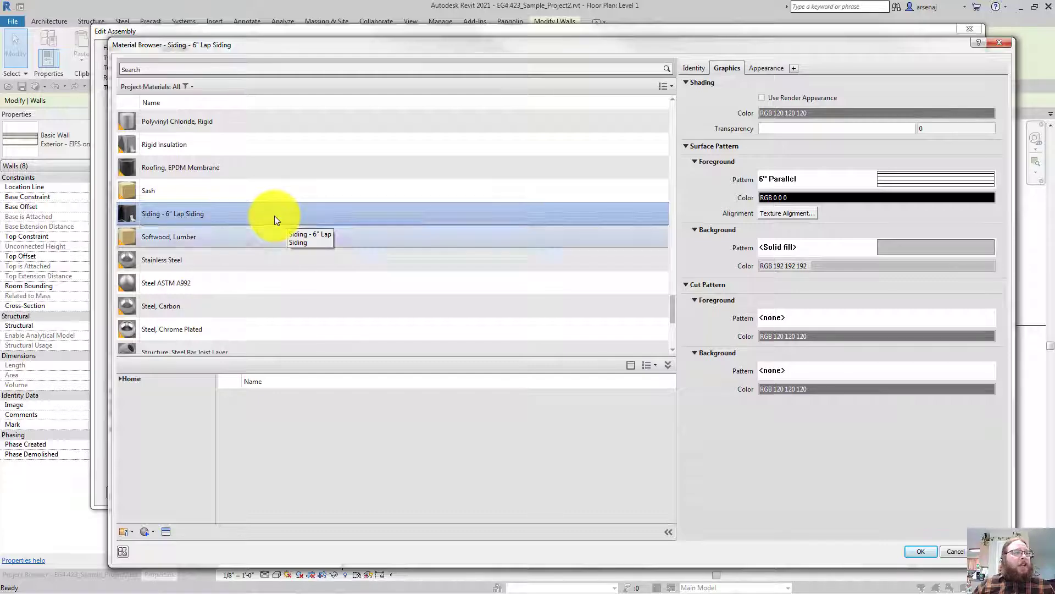
# Create a new blank material with Create New Material
pyautogui.scroll(-1, 275, 216)
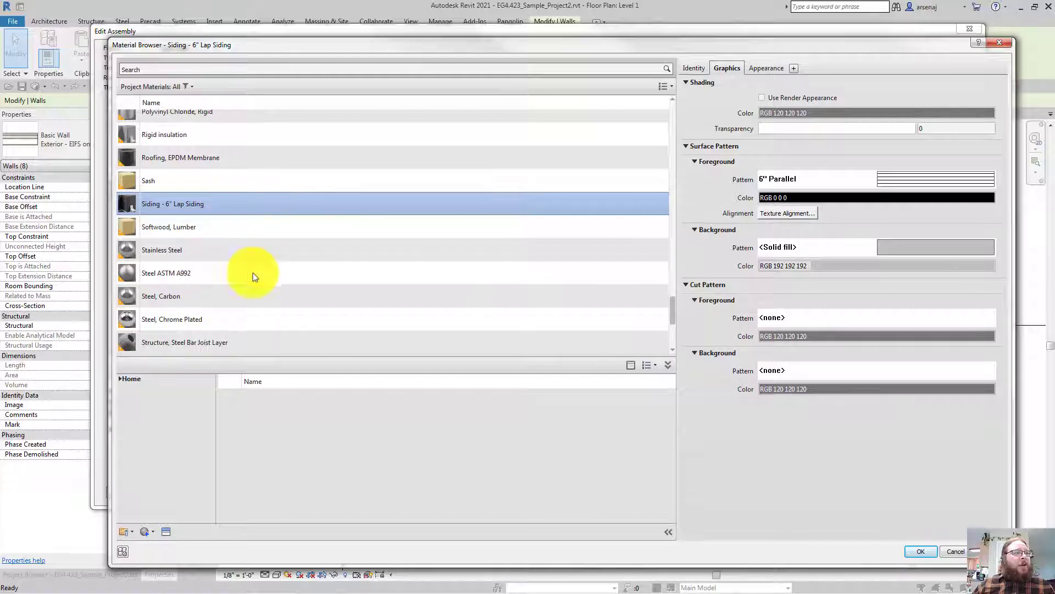
pyautogui.click(154, 531)
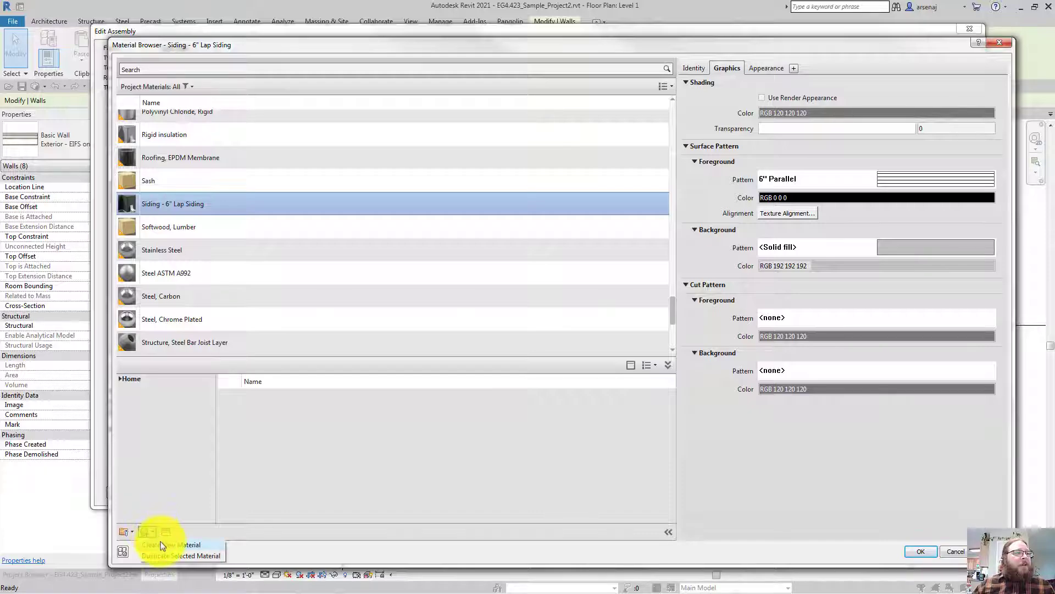
pyautogui.click(160, 543)
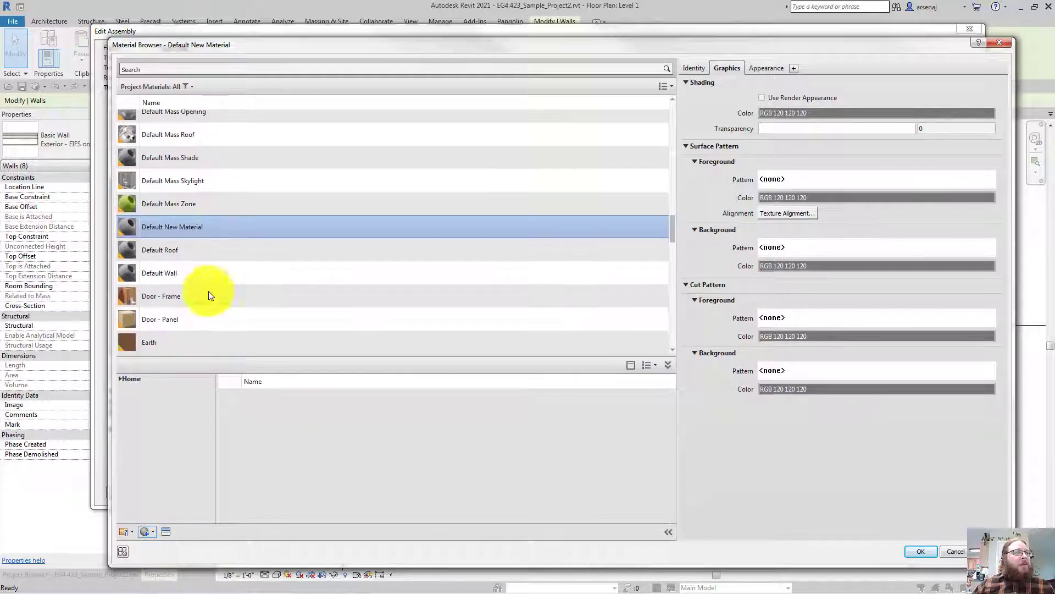
# Rename the new material to Siding - 8" Lap Siding
pyautogui.rightClick(186, 229)
pyautogui.click(213, 259)
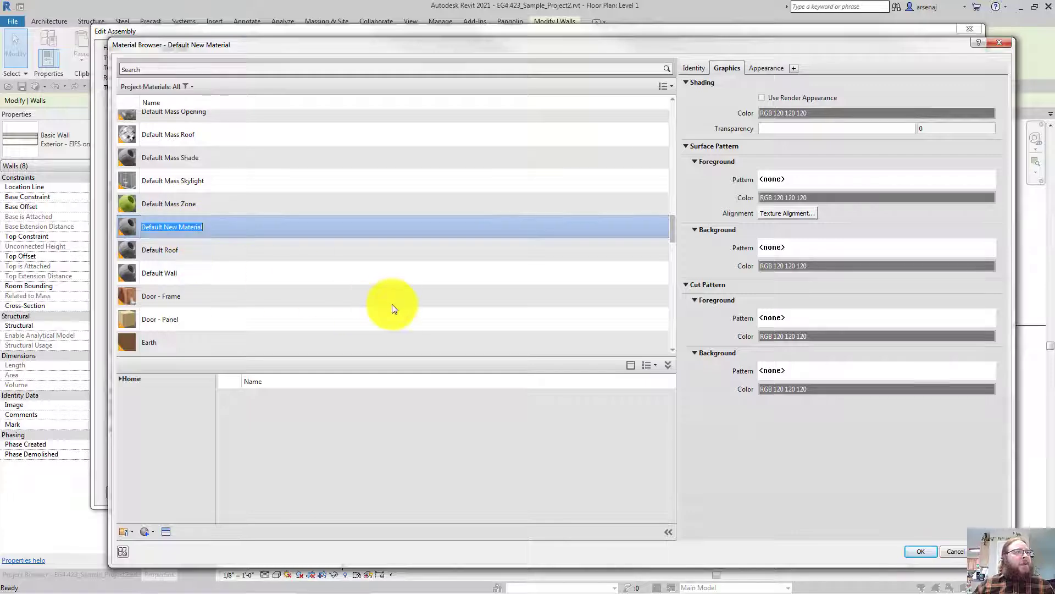
pyautogui.write('Si')
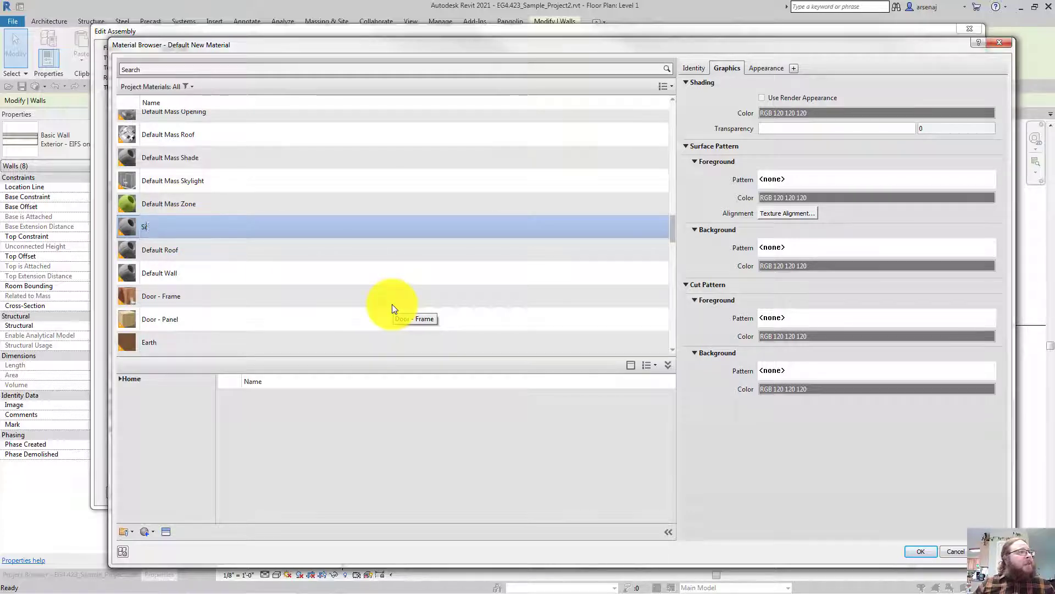
pyautogui.write('fing')
pyautogui.press('BackSpace')
pyautogui.press('BackSpace')
pyautogui.press('BackSpace')
pyautogui.press('BackSpace')
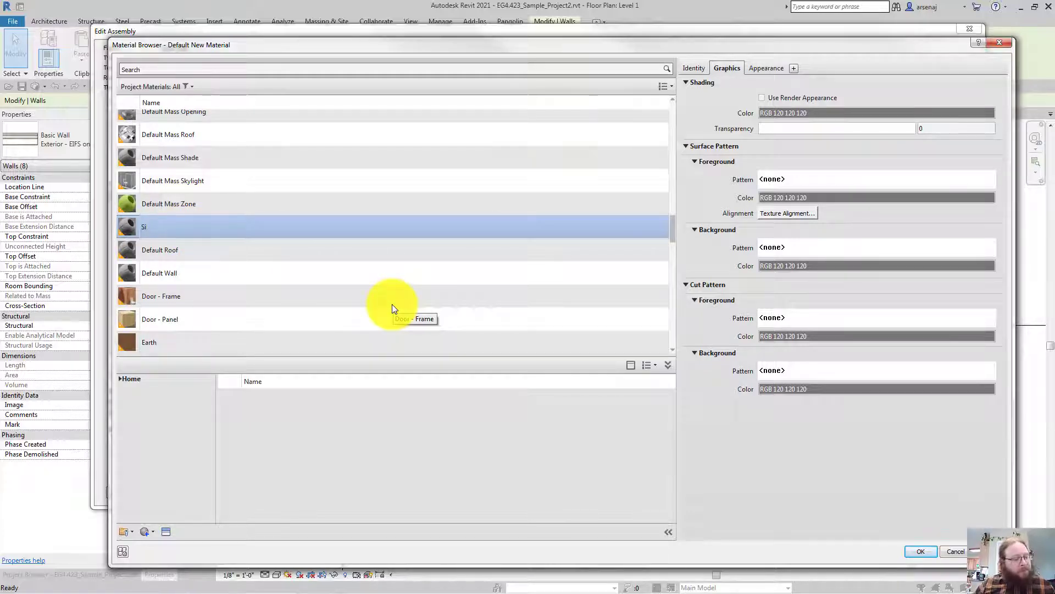
pyautogui.write('ding - ')
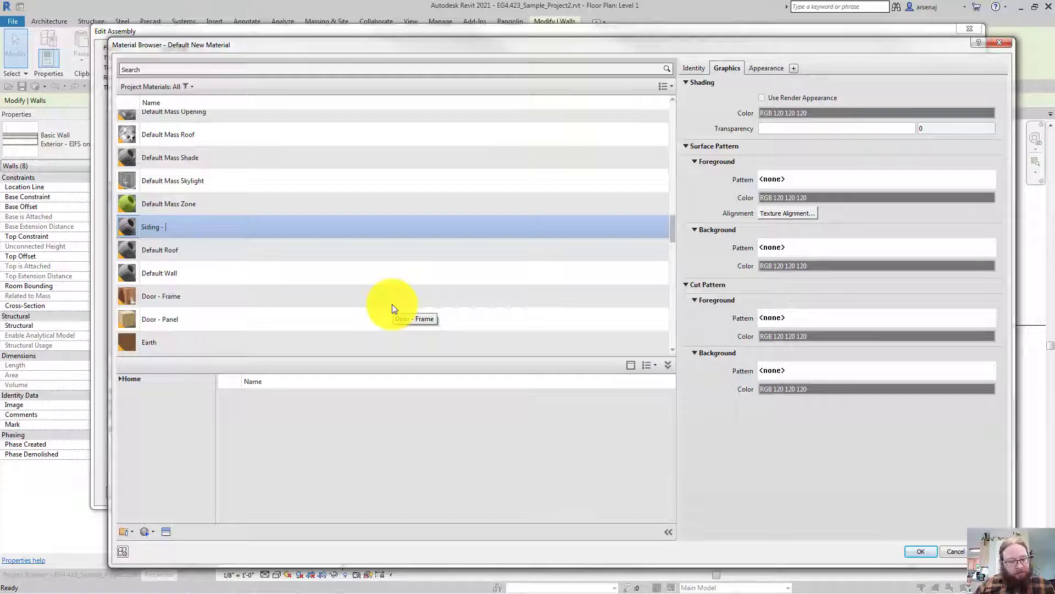
pyautogui.write('8')
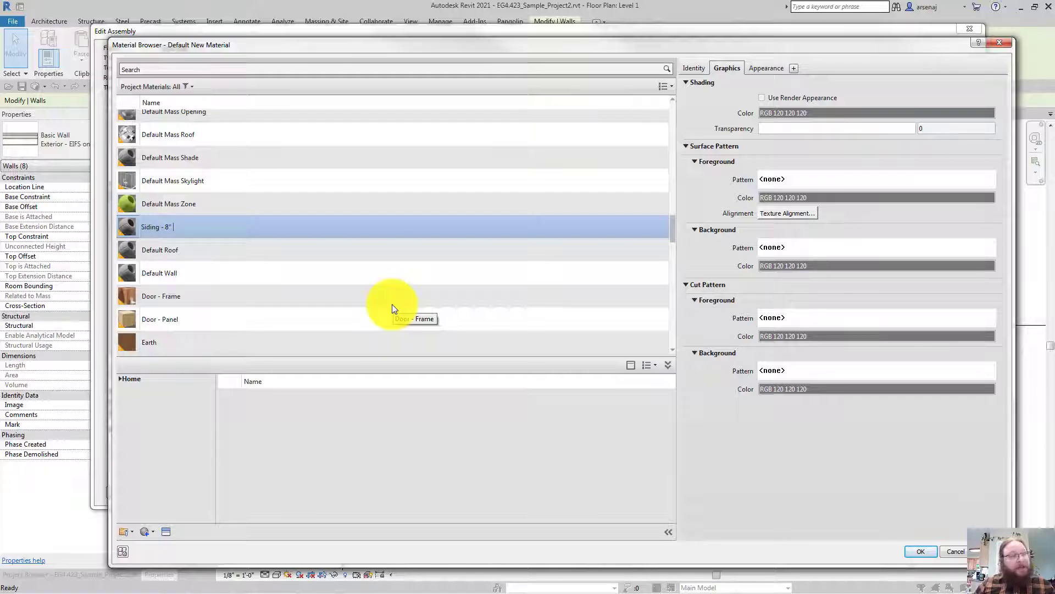
pyautogui.write('" Lap Si')
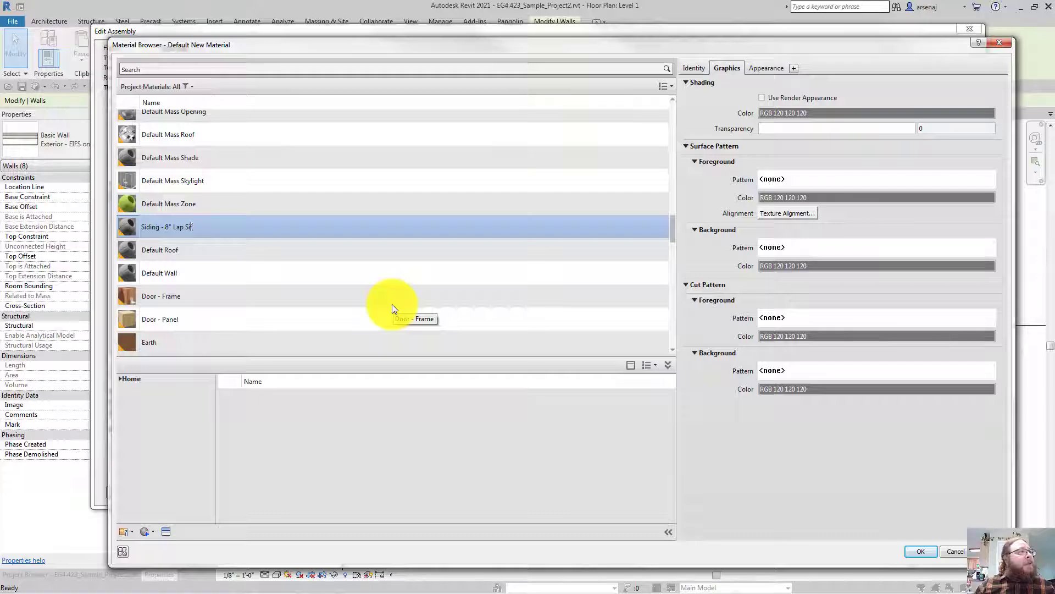
pyautogui.write('ding')
pyautogui.press('Return')
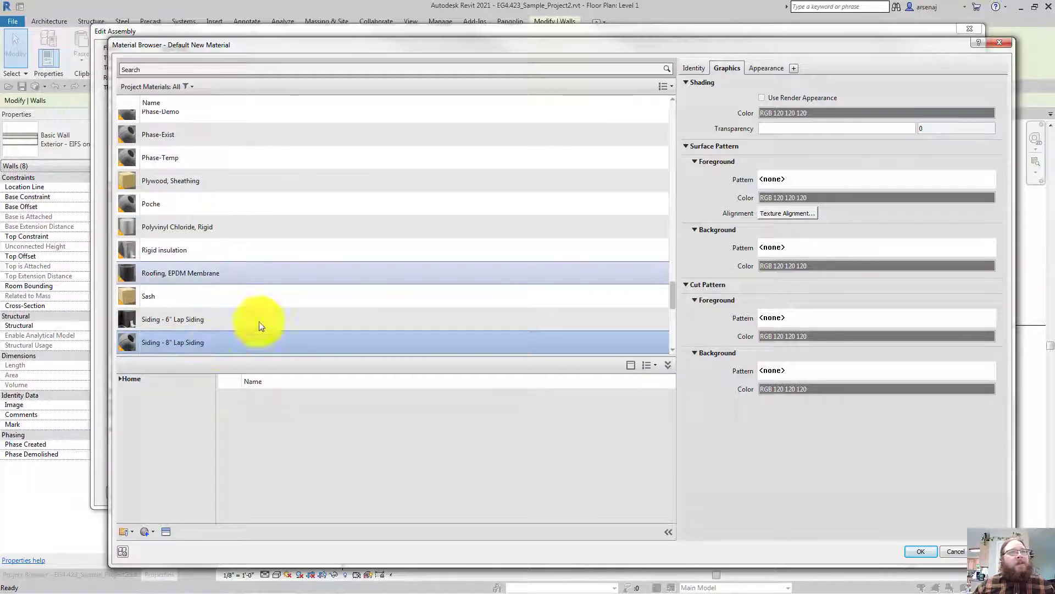
# Replace its appearance with Clapboards - Smooth - 8" from the Appearance Library's Siding category
pyautogui.click(753, 68)
pyautogui.click(726, 68)
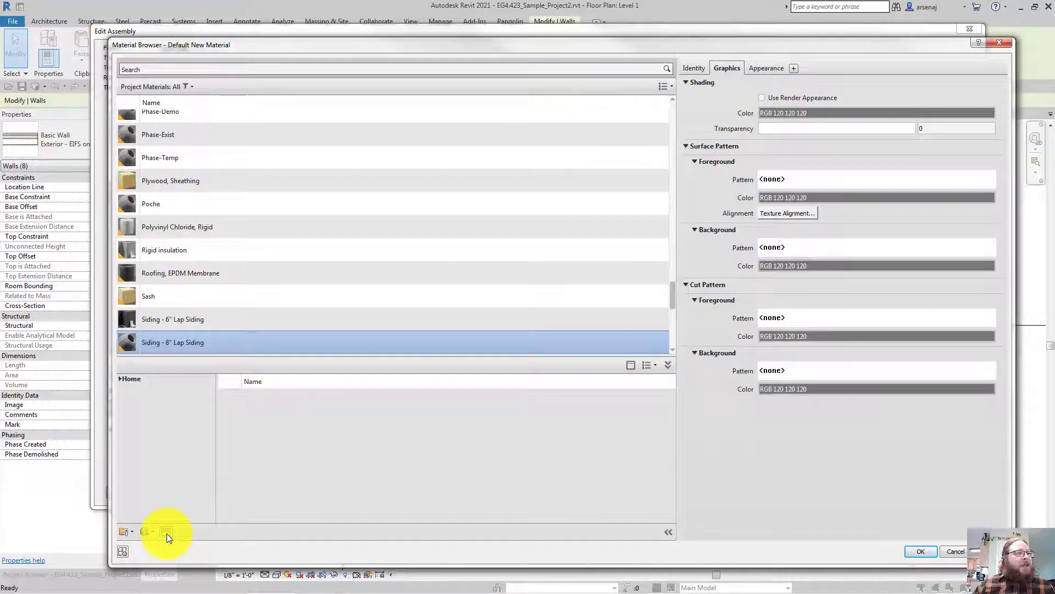
pyautogui.scroll(-2, 196, 346)
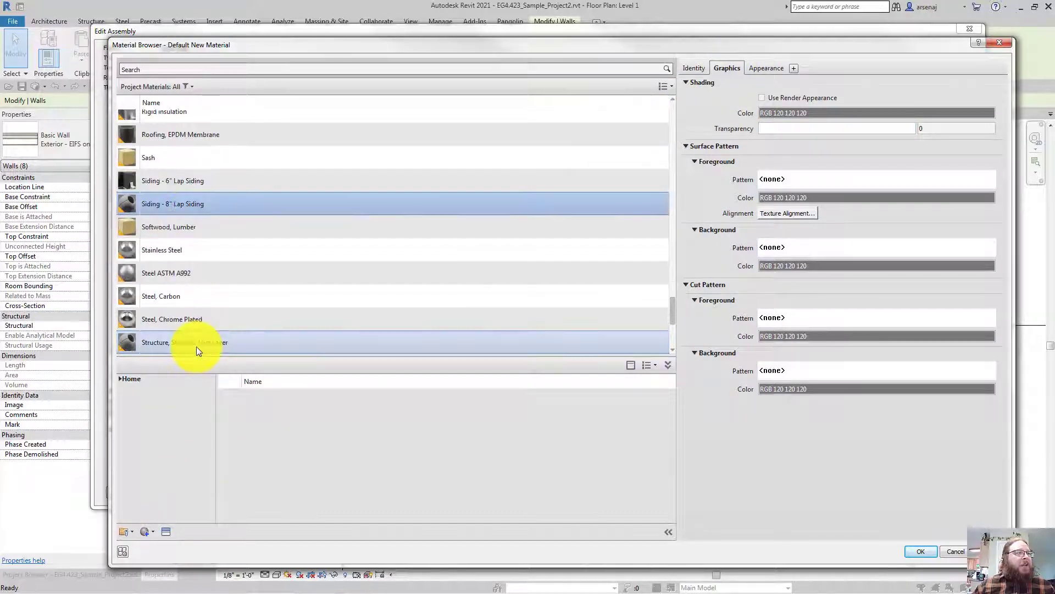
pyautogui.click(163, 532)
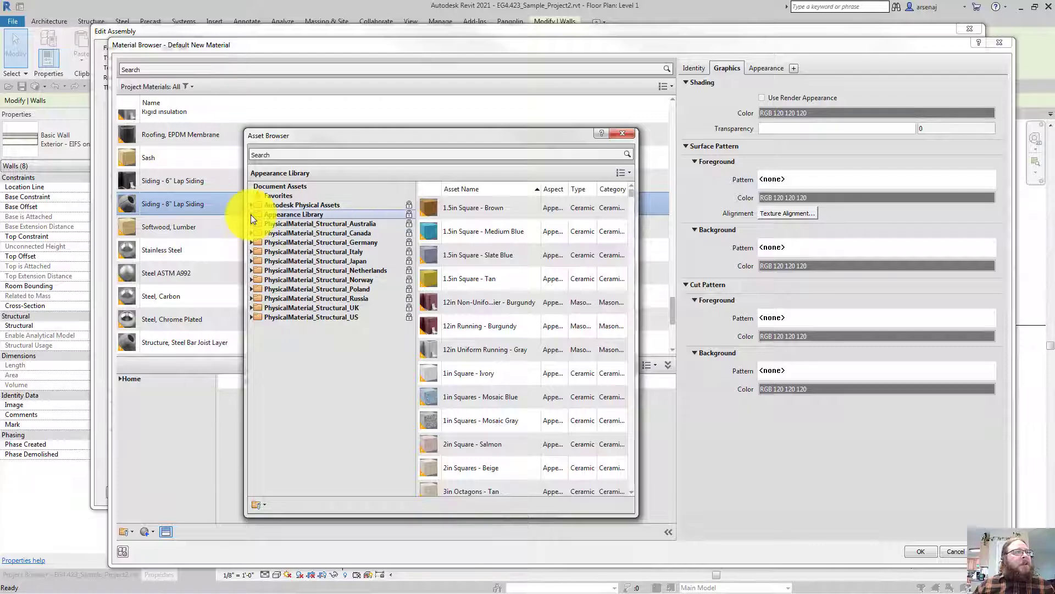
pyautogui.click(251, 215)
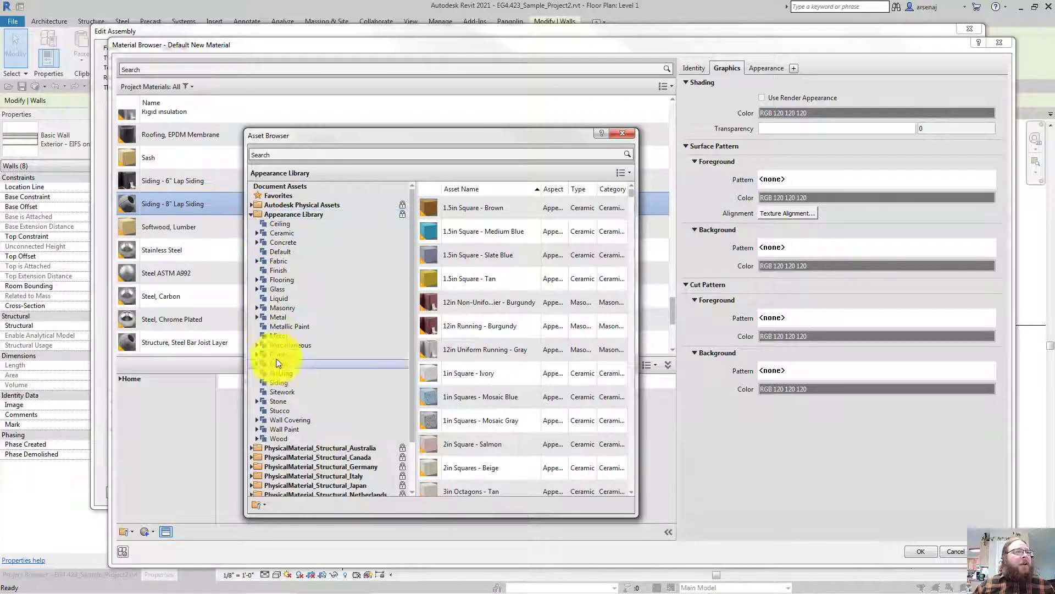
pyautogui.click(280, 382)
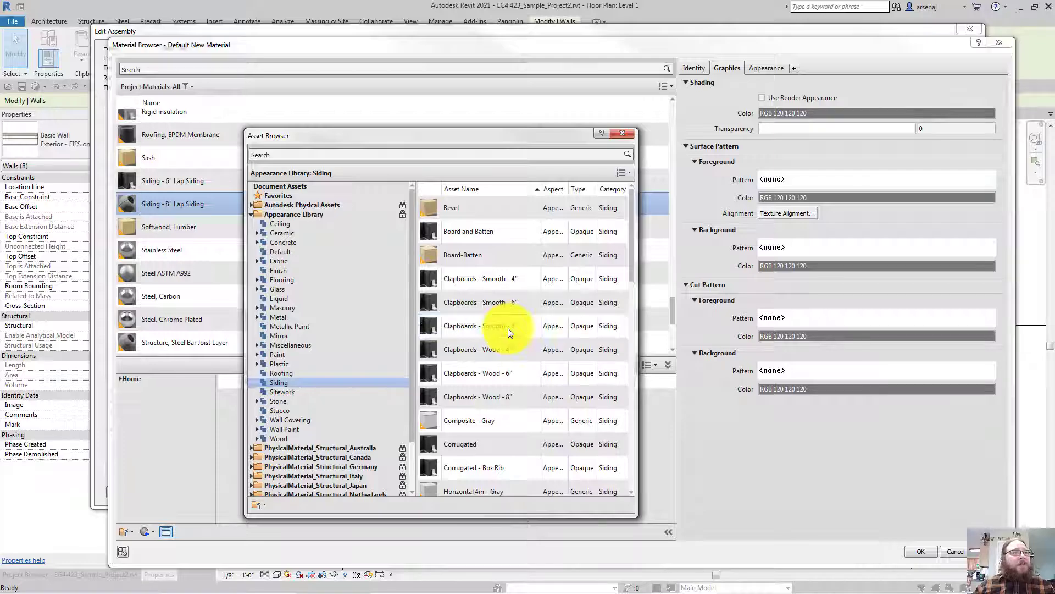
pyautogui.click(620, 324)
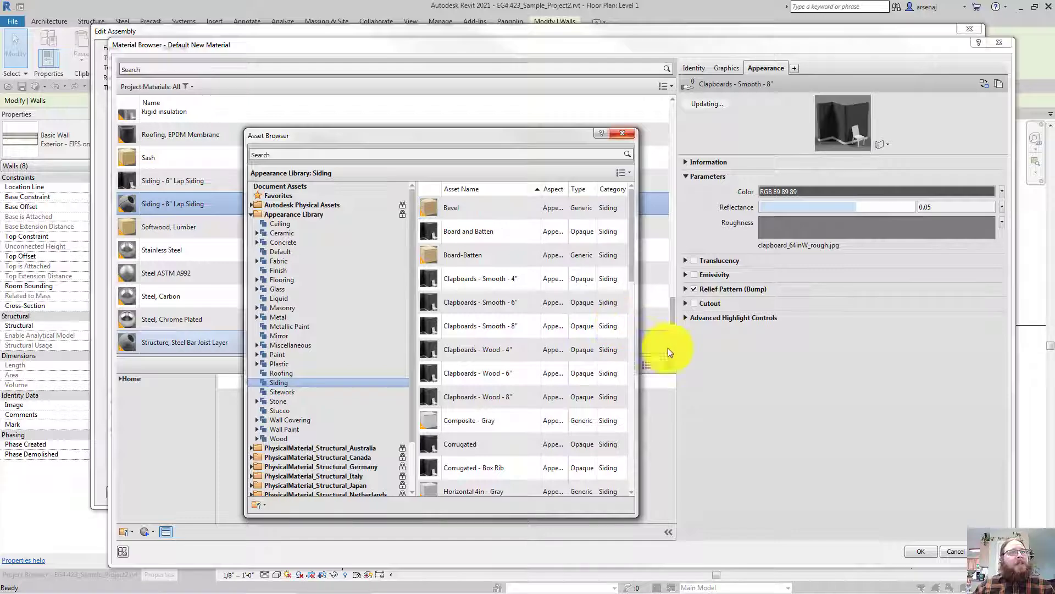
pyautogui.click(797, 416)
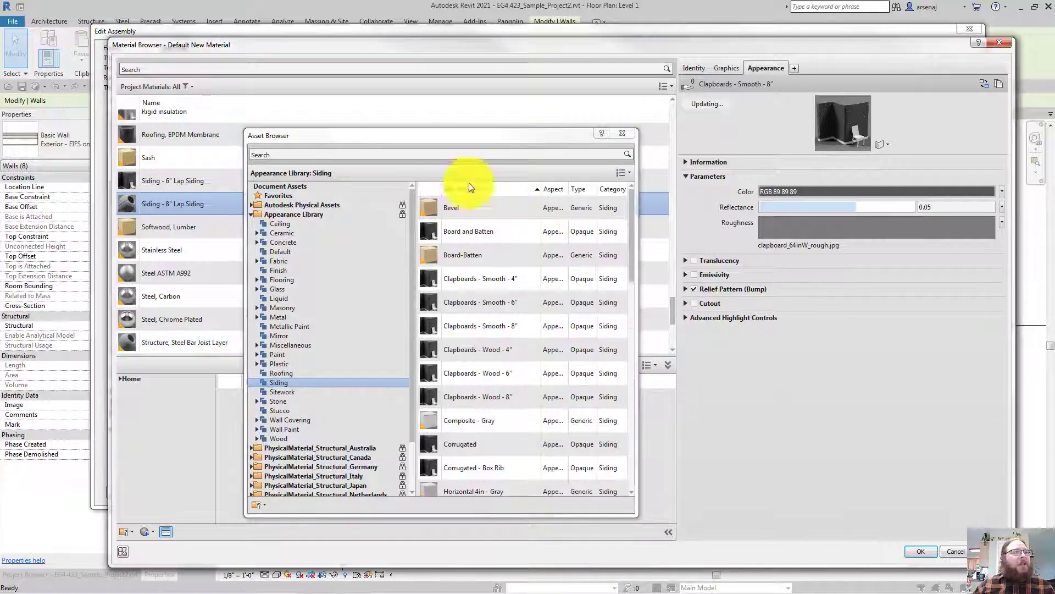
pyautogui.moveTo(399, 136); pyautogui.dragTo(1054, 110)
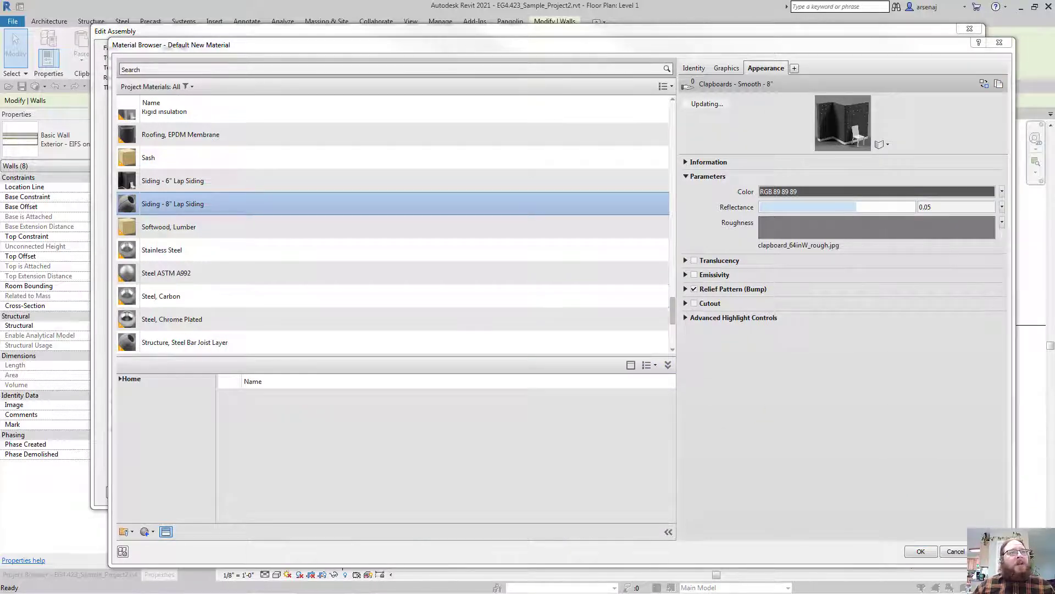
# Reselect Siding - 8" Lap Siding and set its cut background pattern to <No pattern>
pyautogui.click(349, 226)
pyautogui.click(339, 203)
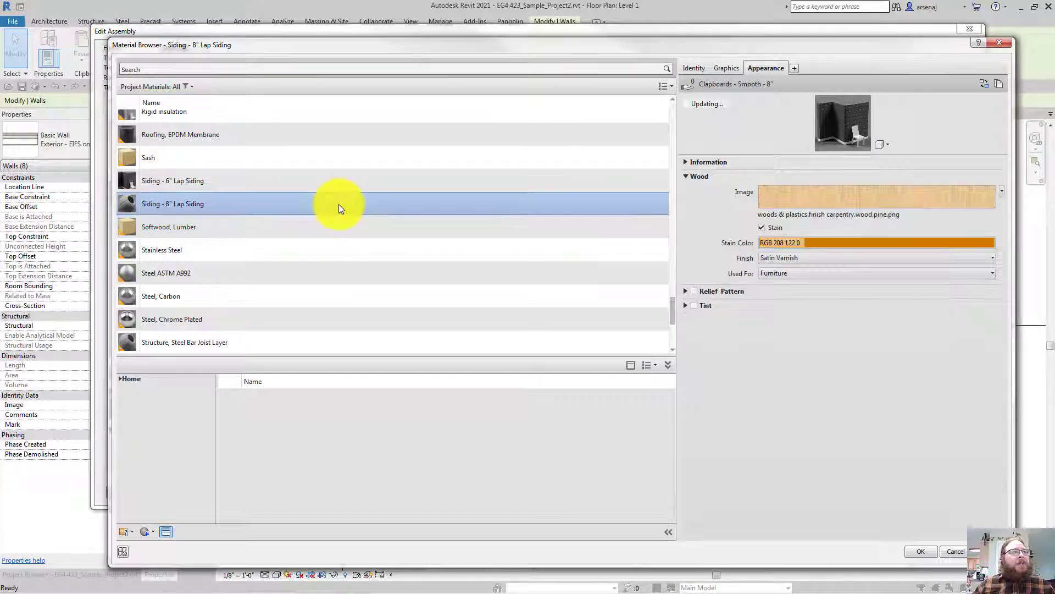
pyautogui.click(725, 68)
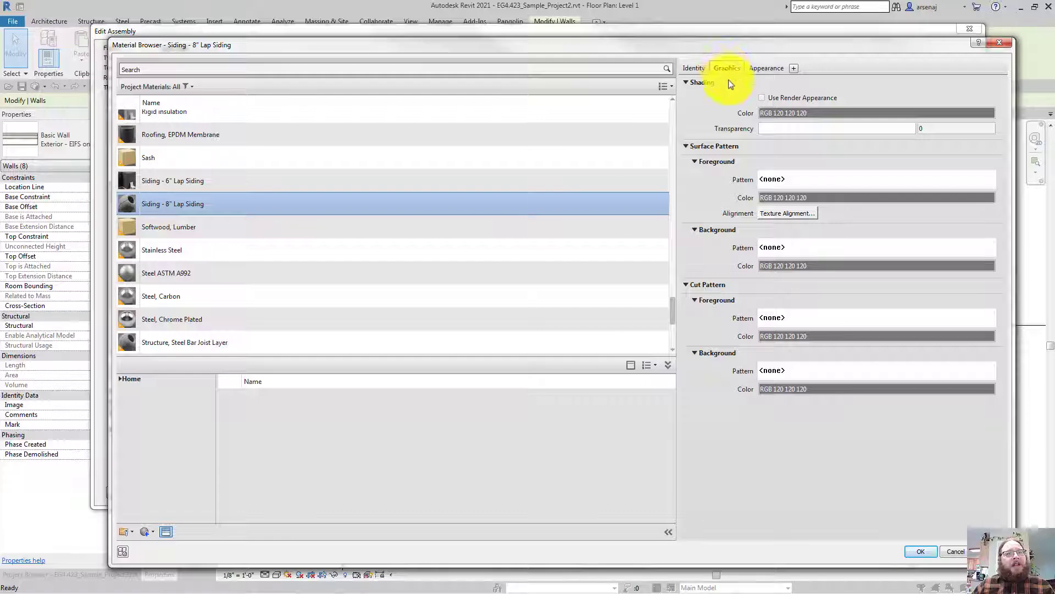
pyautogui.click(820, 370)
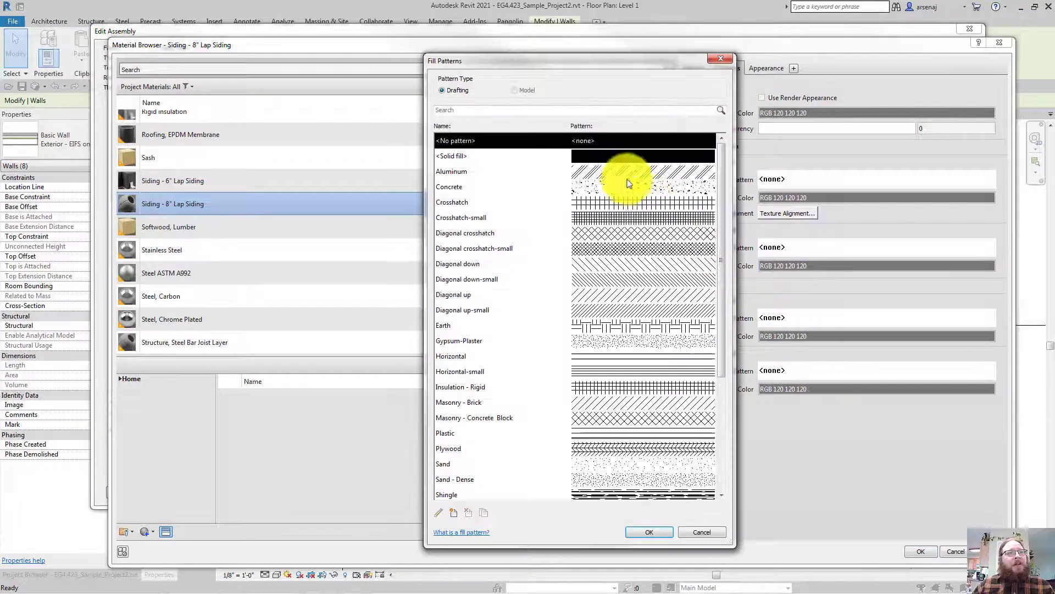
pyautogui.click(605, 156)
pyautogui.click(642, 530)
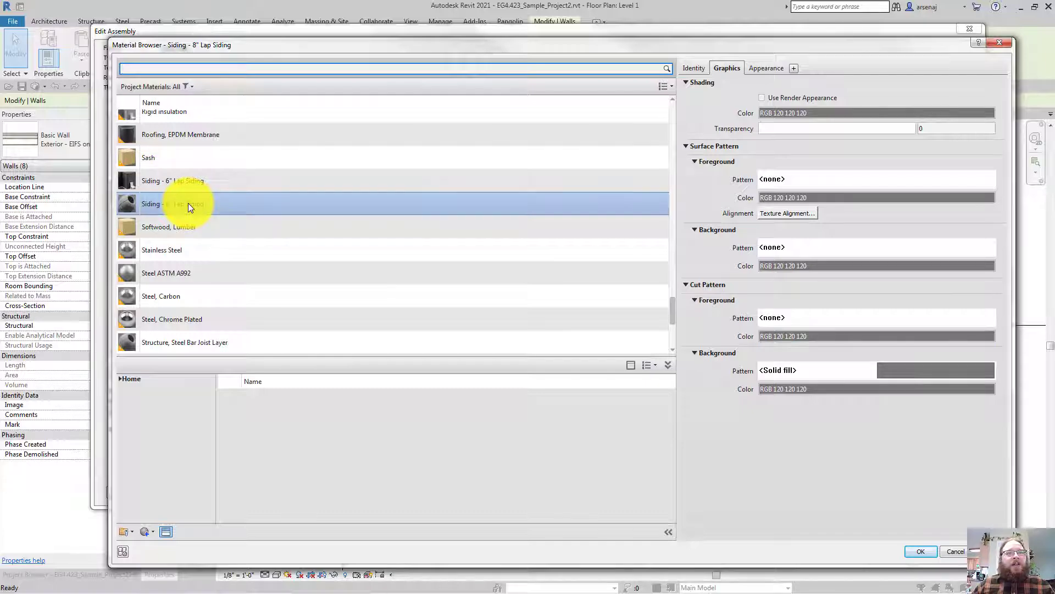
pyautogui.click(811, 321)
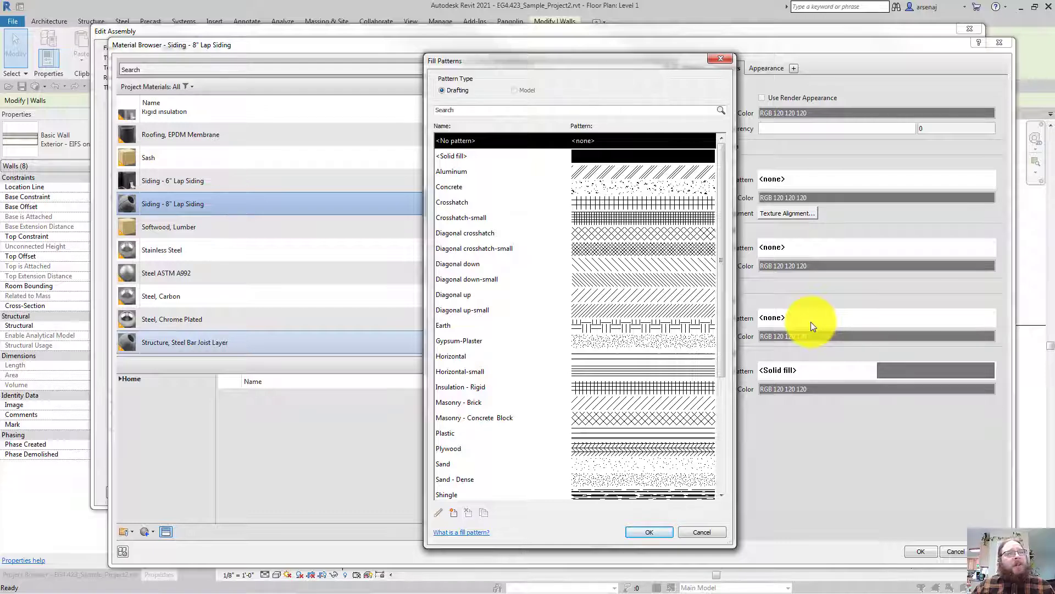
pyautogui.press('Escape')
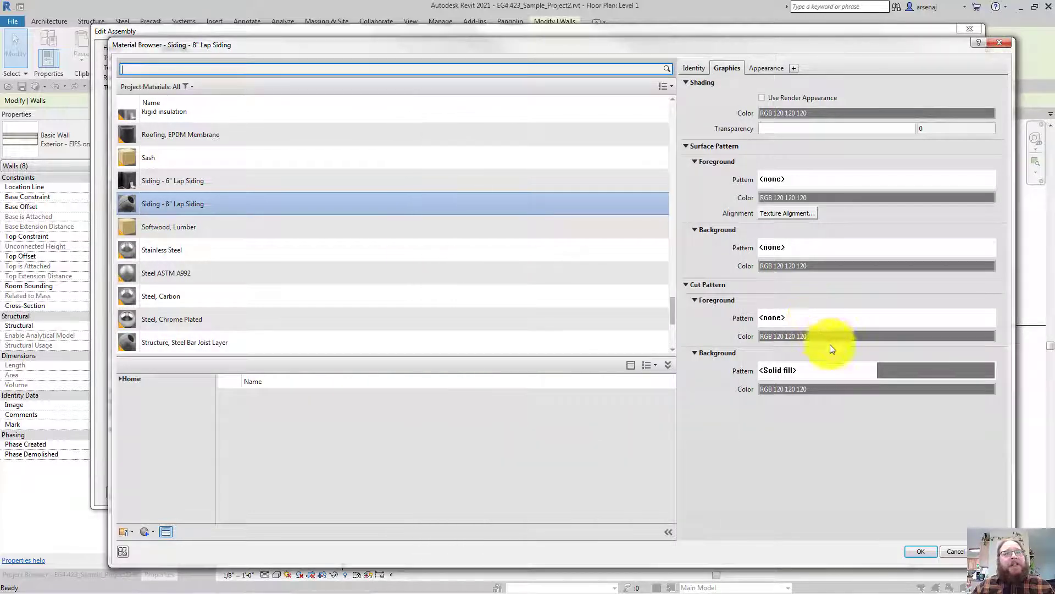
pyautogui.click(850, 371)
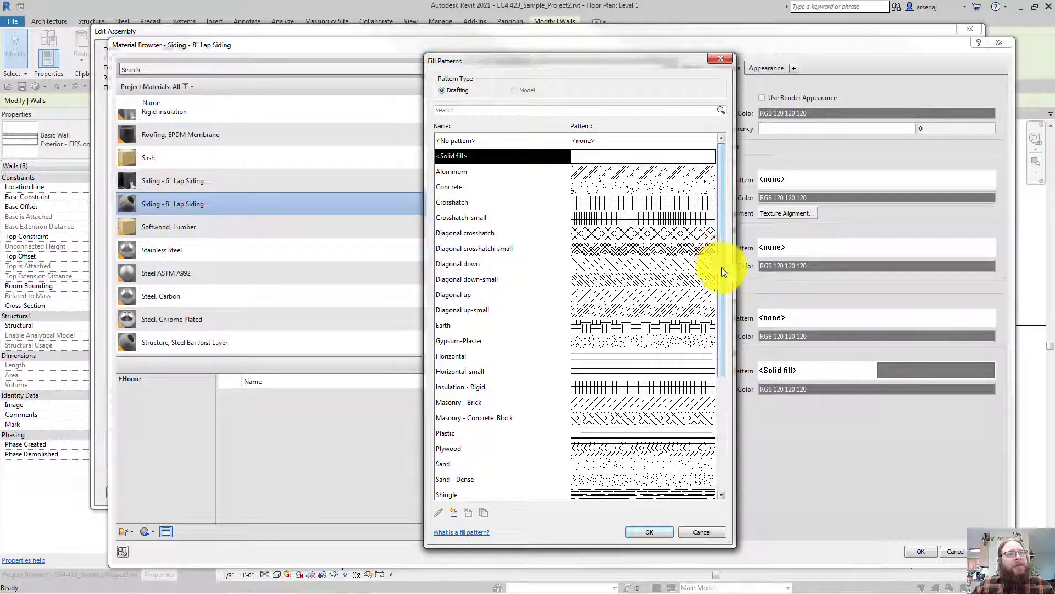
pyautogui.moveTo(721, 267); pyautogui.dragTo(549, 218)
pyautogui.click(476, 143)
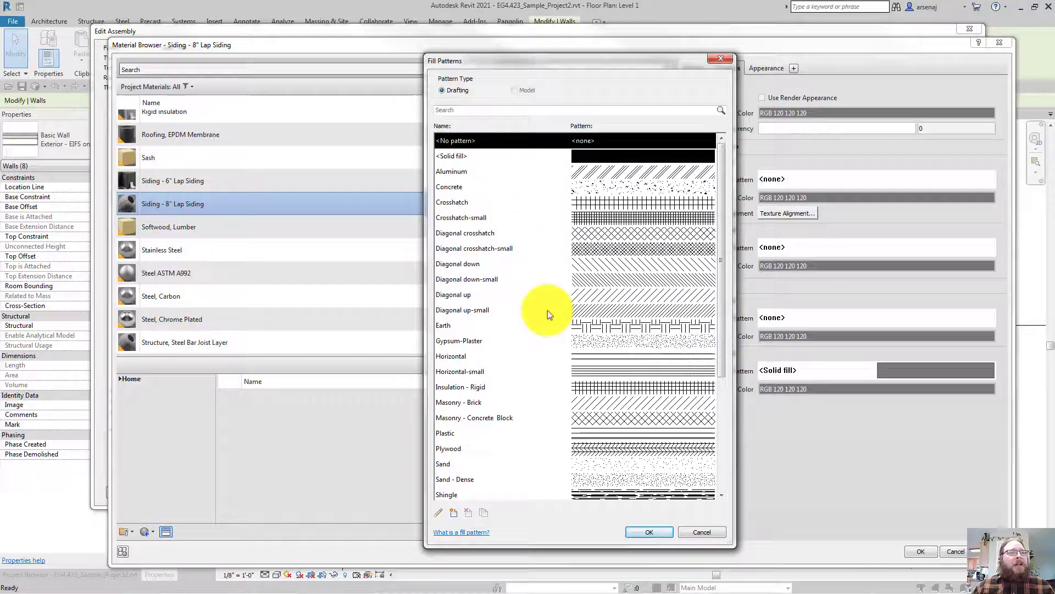
pyautogui.click(645, 529)
# Set the material's surface background pattern to Solid fill
pyautogui.click(785, 246)
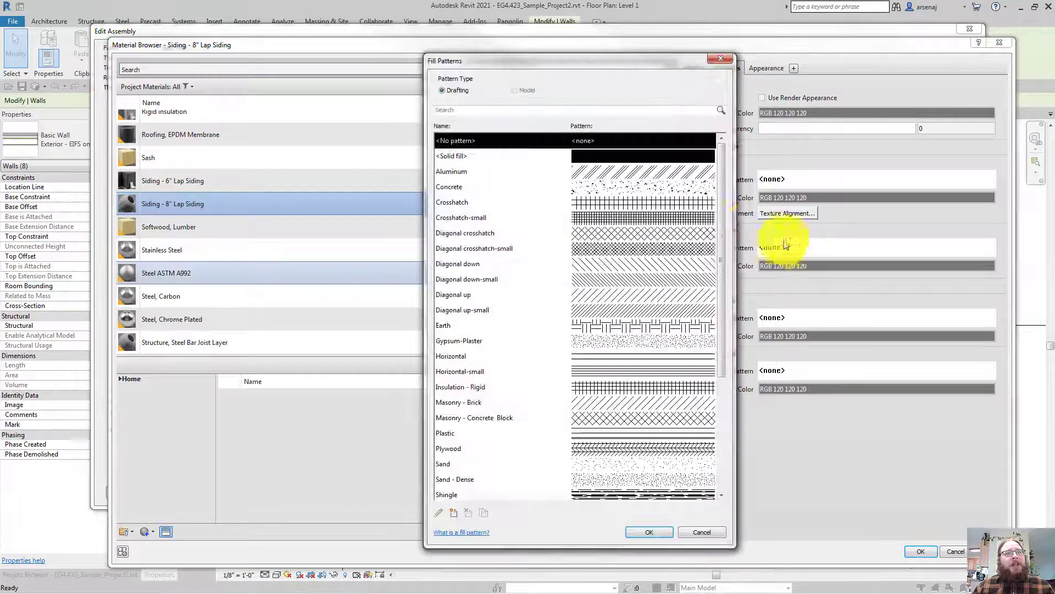
pyautogui.click(567, 158)
pyautogui.click(647, 532)
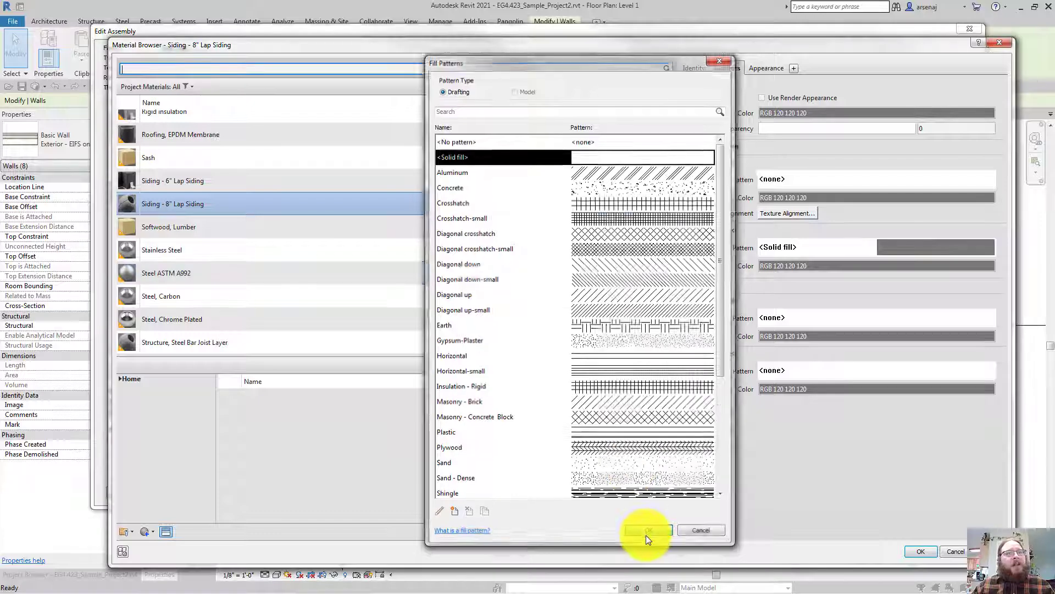
pyautogui.click(798, 195)
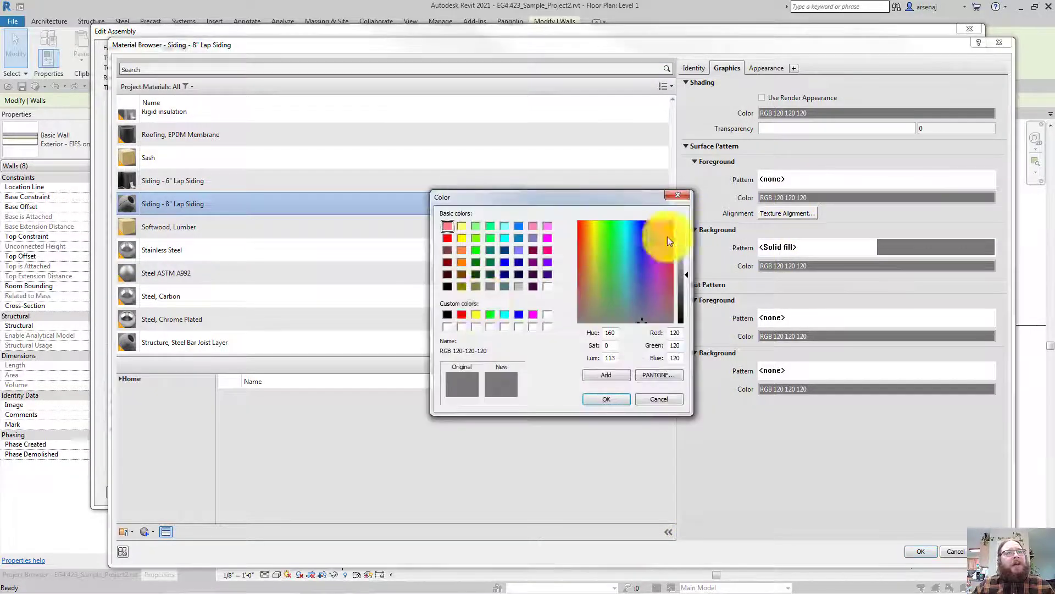
# Make the surface foreground black and duplicate the 6" Parallel model pattern
pyautogui.click(445, 314)
pyautogui.click(602, 400)
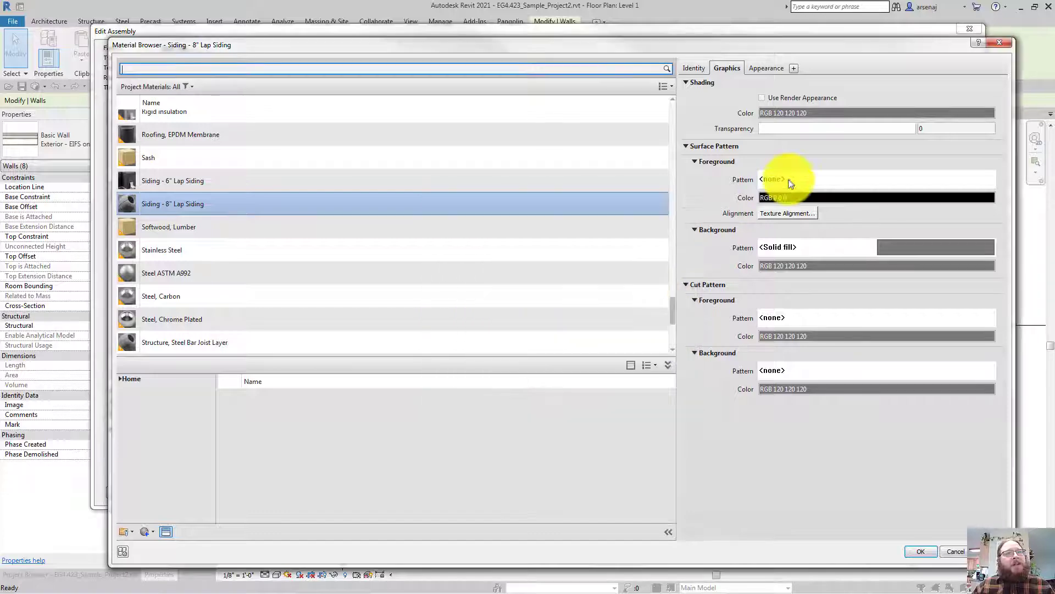
pyautogui.click(789, 180)
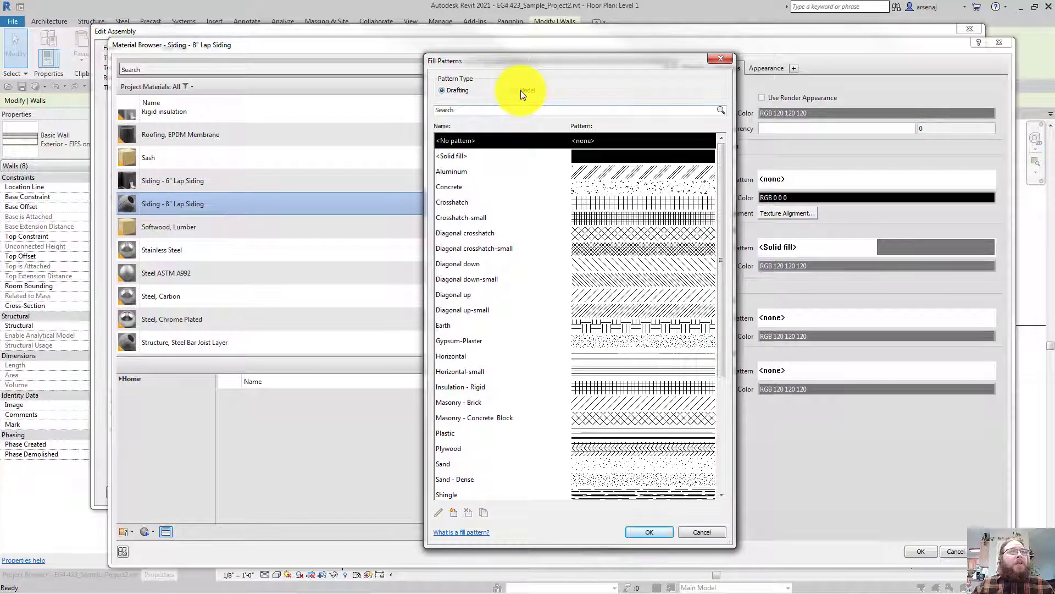
pyautogui.click(520, 90)
pyautogui.click(453, 232)
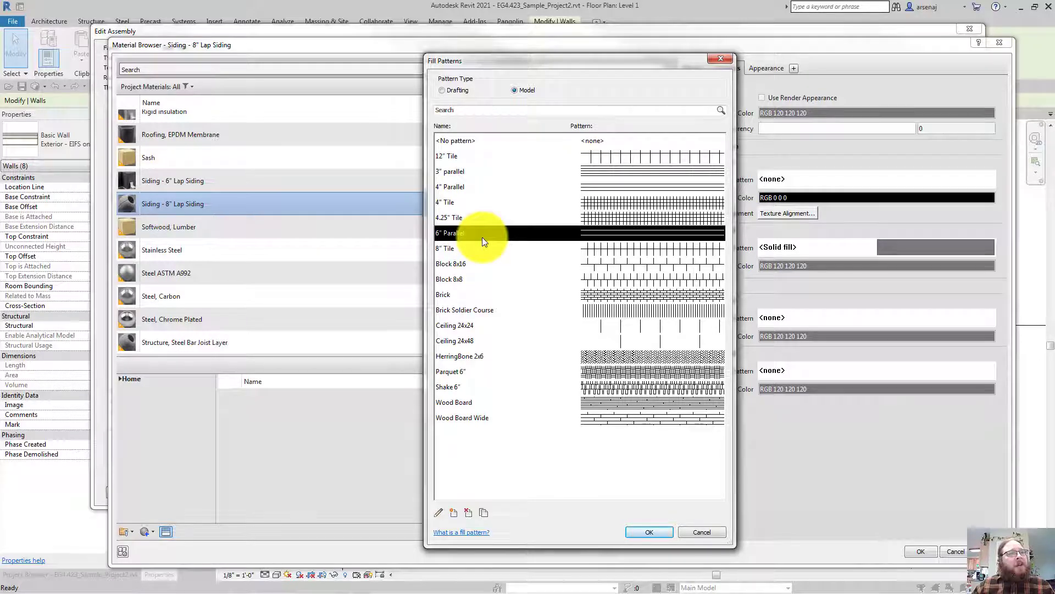
pyautogui.click(484, 512)
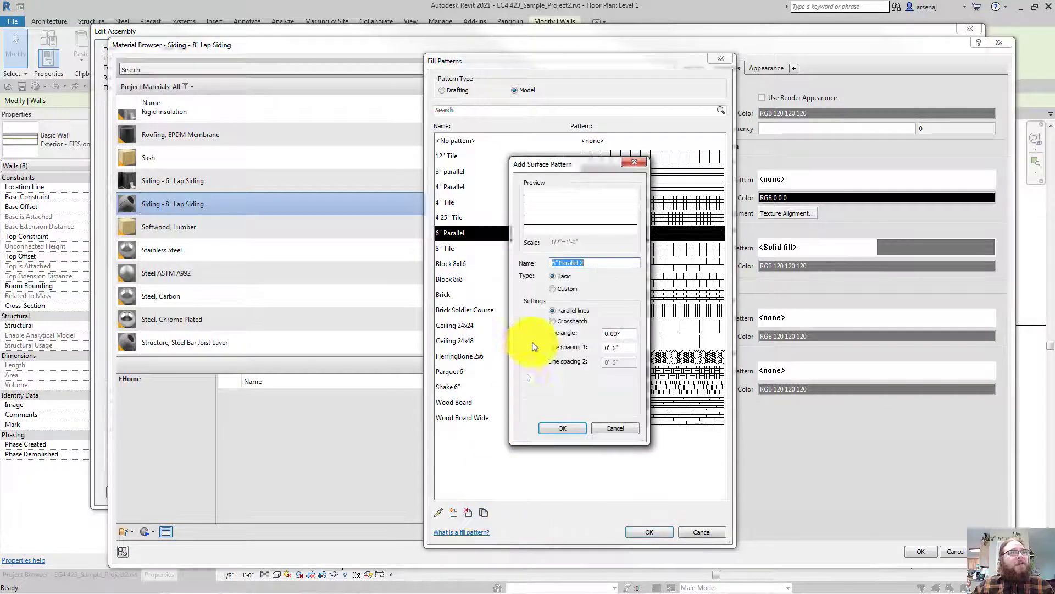
# Name the copy 8" Parallel with 8" line spacing and apply it as surface foreground
pyautogui.click(556, 263)
pyautogui.press('BackSpace')
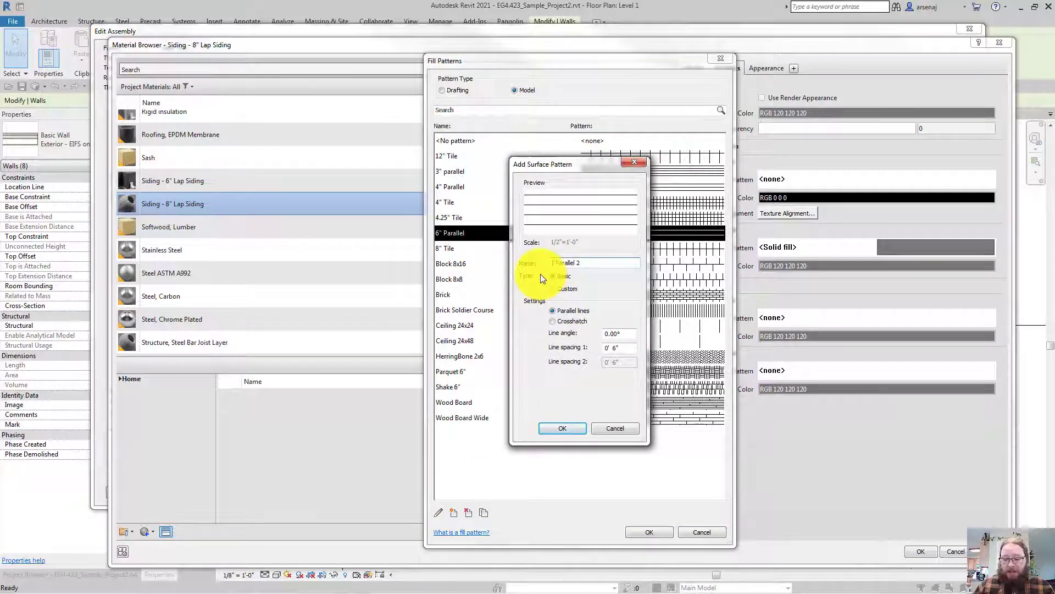
pyautogui.write('8')
pyautogui.press('End')
pyautogui.press('BackSpace')
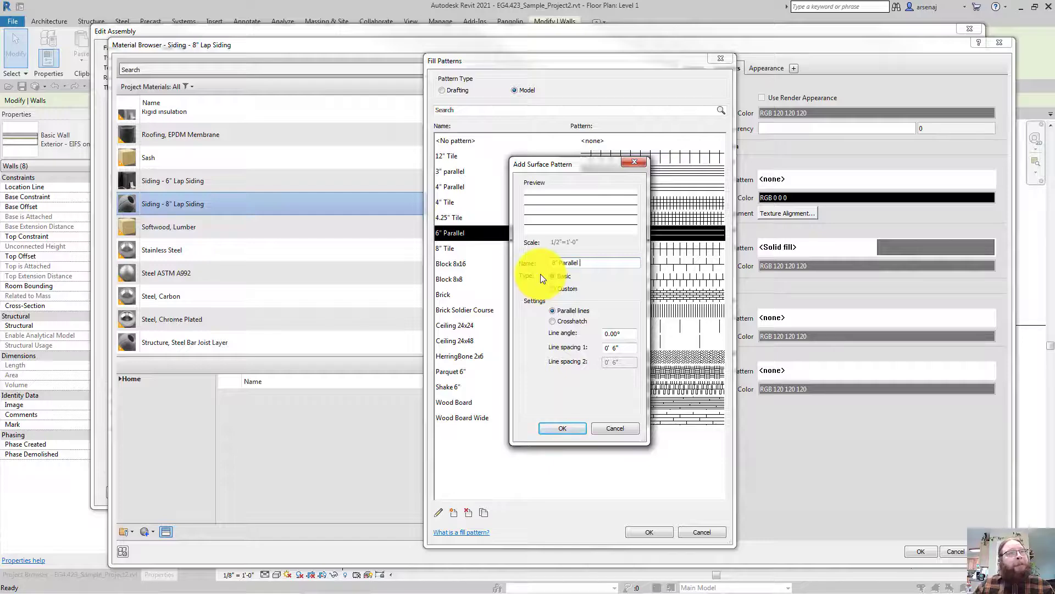
pyautogui.click(571, 310)
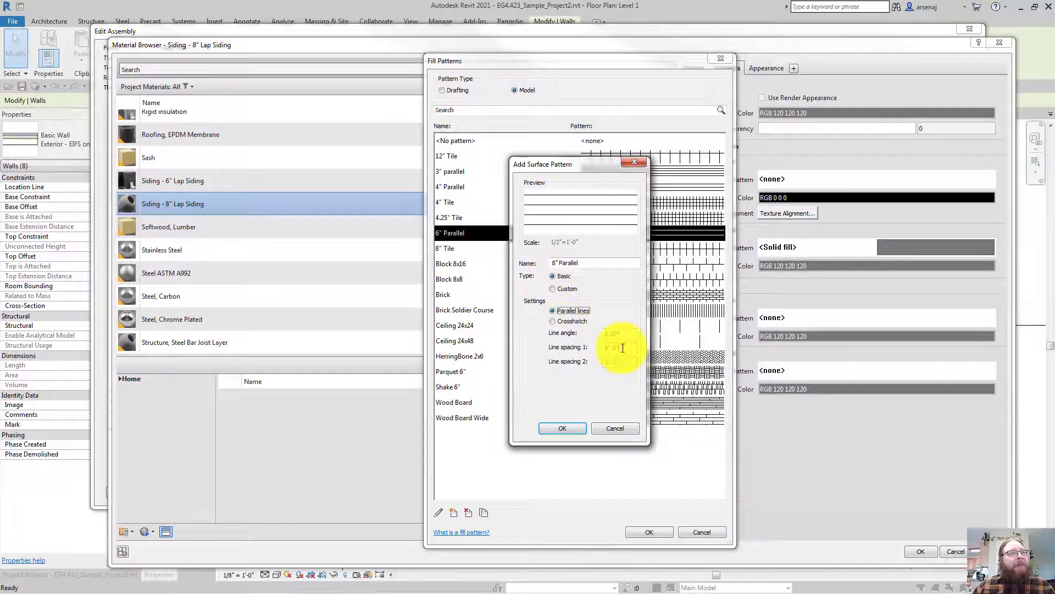
pyautogui.click(620, 348)
pyautogui.press('BackSpace')
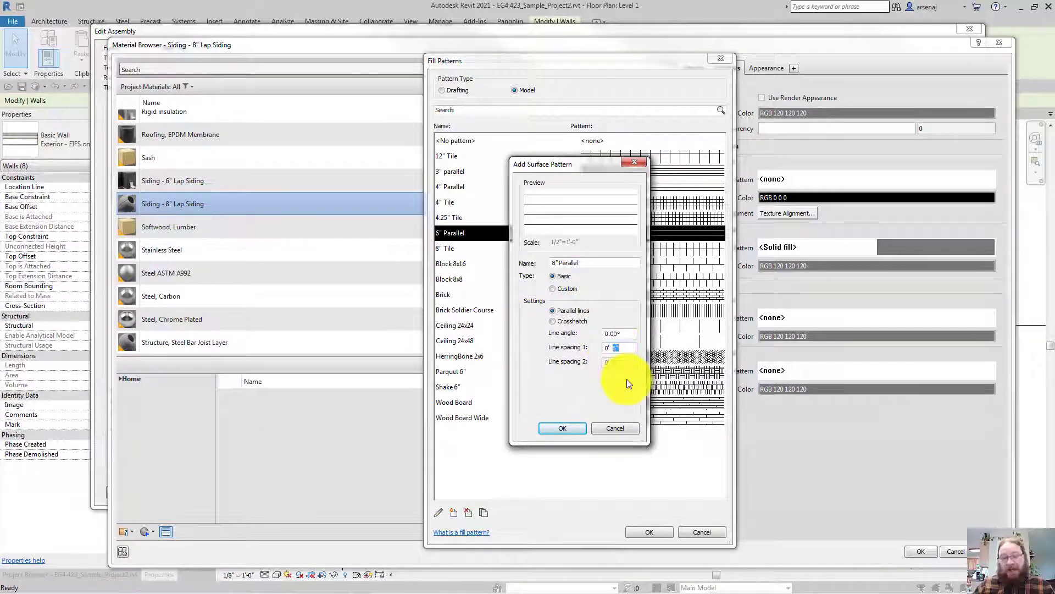
pyautogui.write('8')
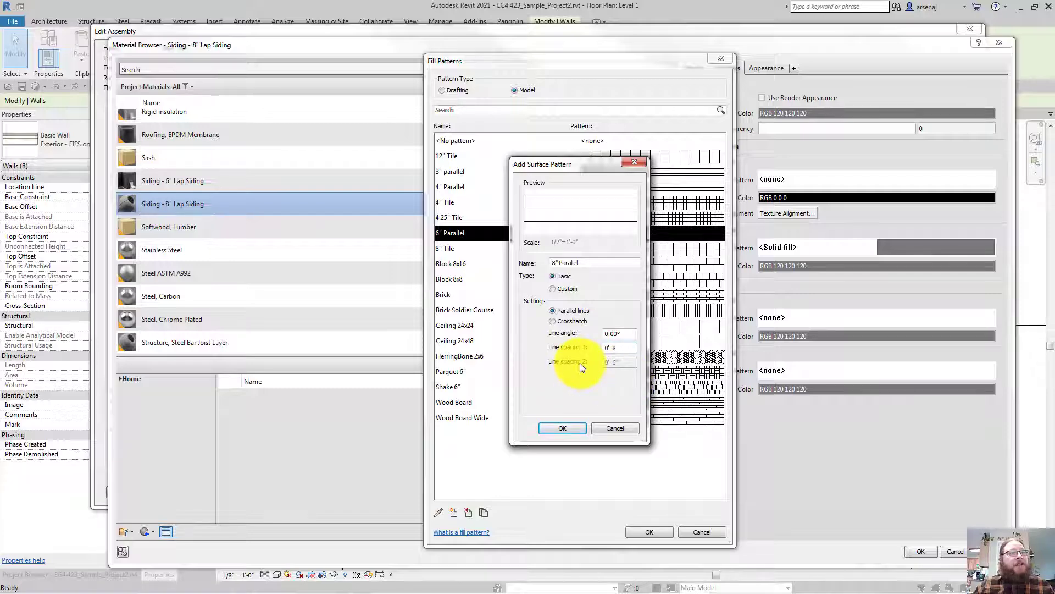
pyautogui.click(564, 429)
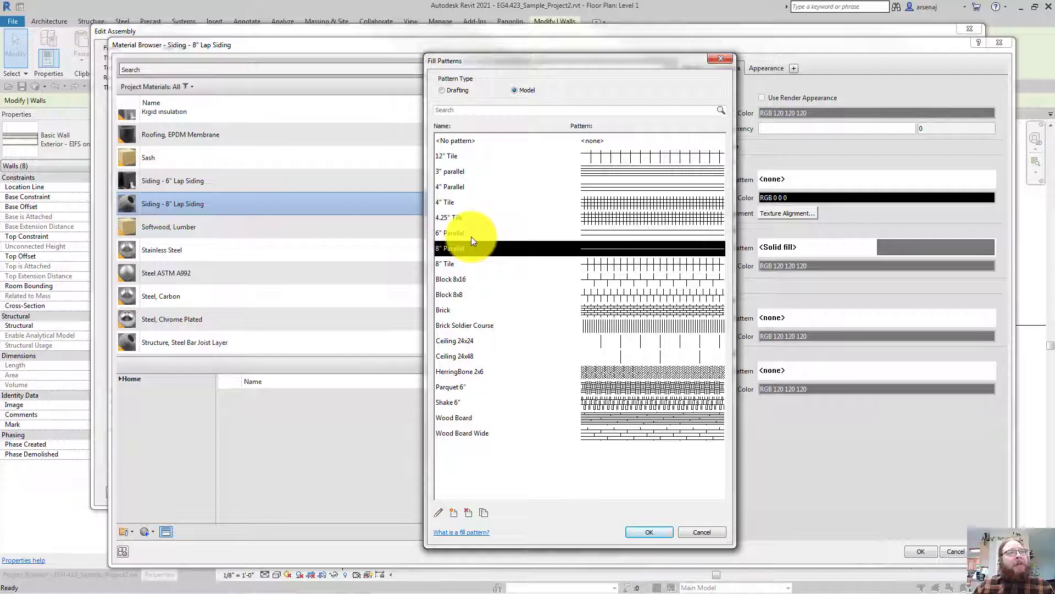
pyautogui.click(637, 528)
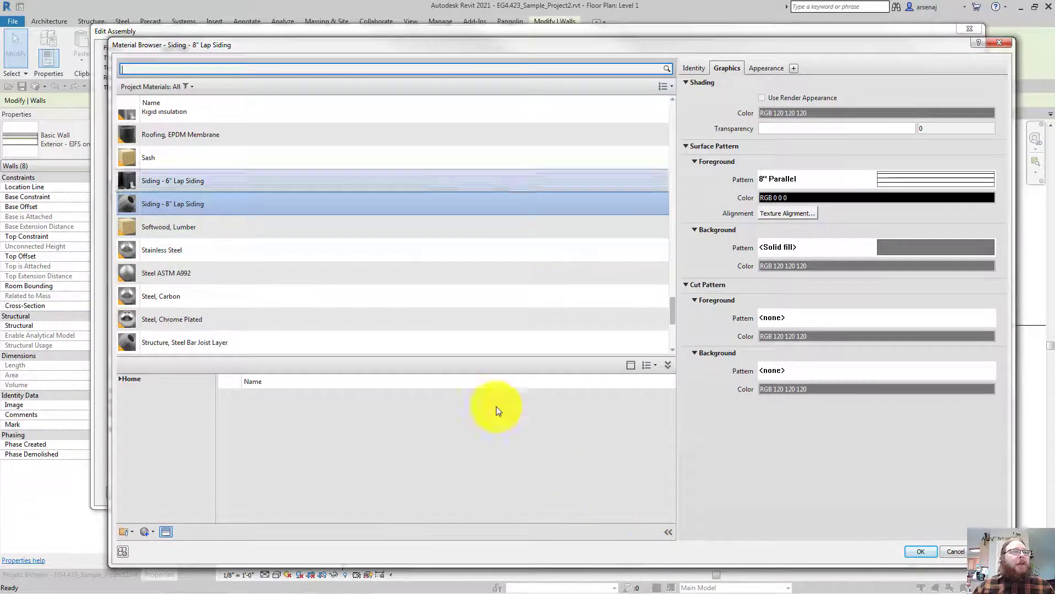
pyautogui.click(262, 203)
# Give the 8" siding a silver (192 192 192) surface background, then assign Siding - 6" Lap Siding to Finish 1
pyautogui.click(259, 183)
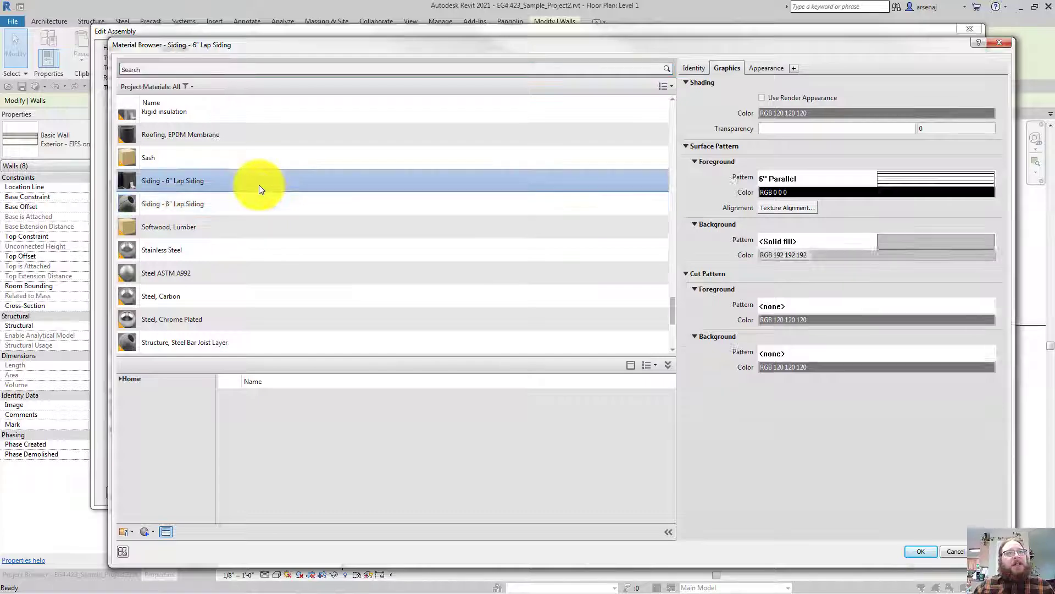
pyautogui.click(441, 204)
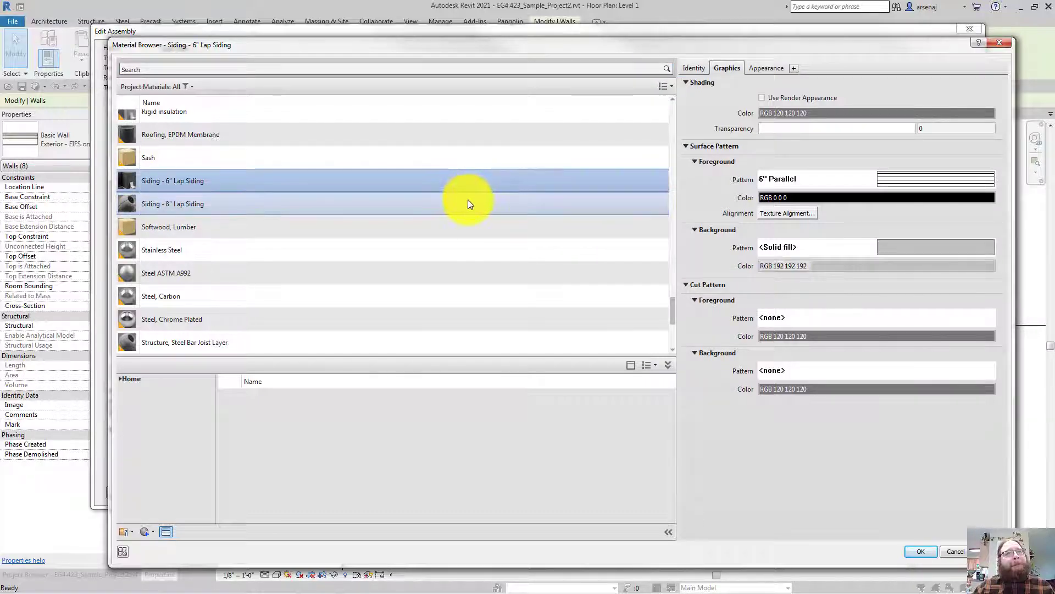
pyautogui.click(919, 247)
pyautogui.press('Return')
pyautogui.click(821, 268)
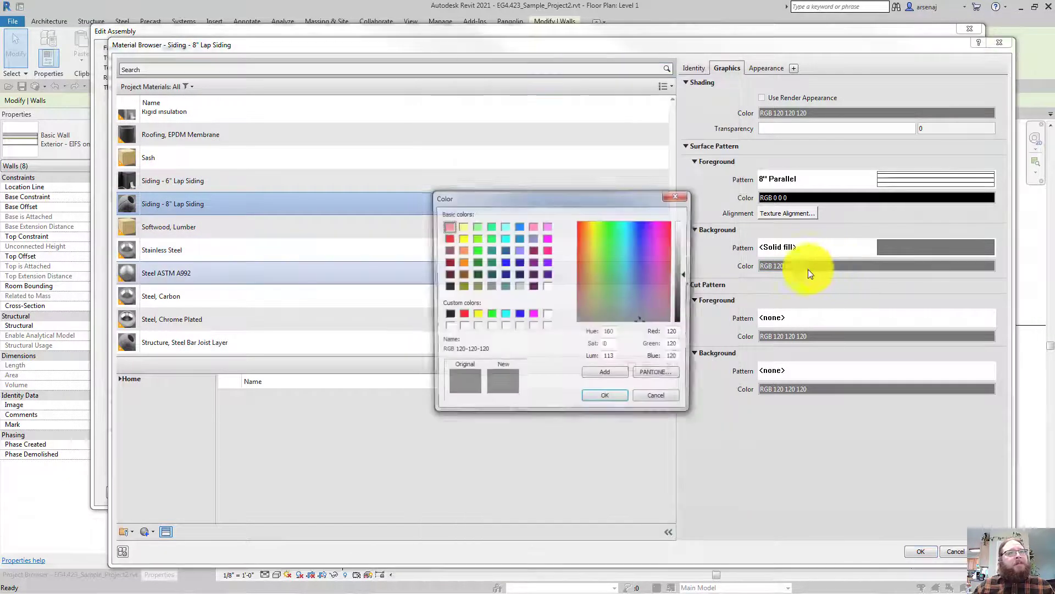
pyautogui.click(520, 286)
pyautogui.click(621, 400)
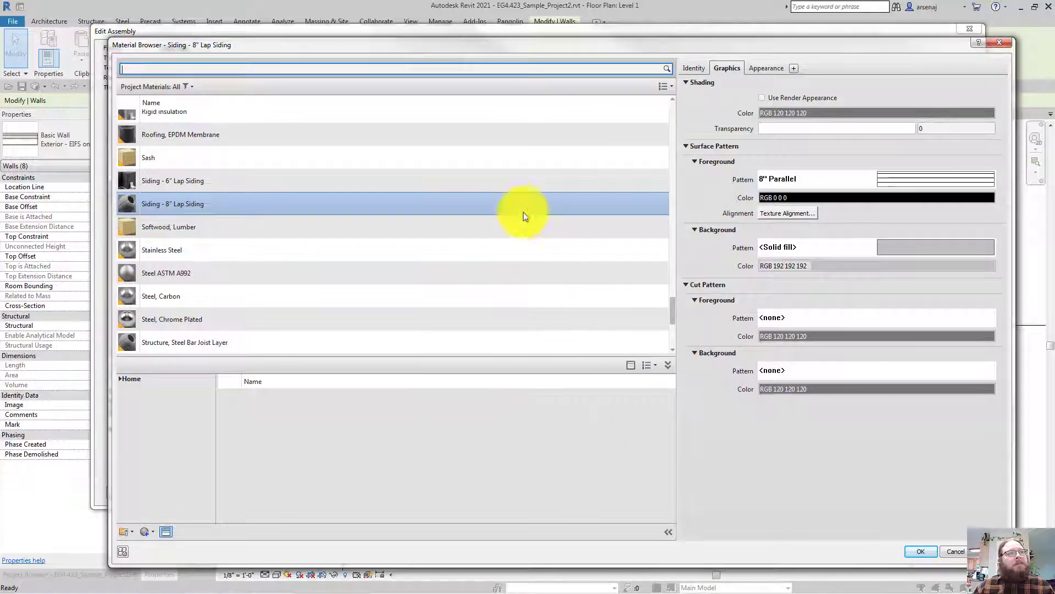
pyautogui.click(509, 179)
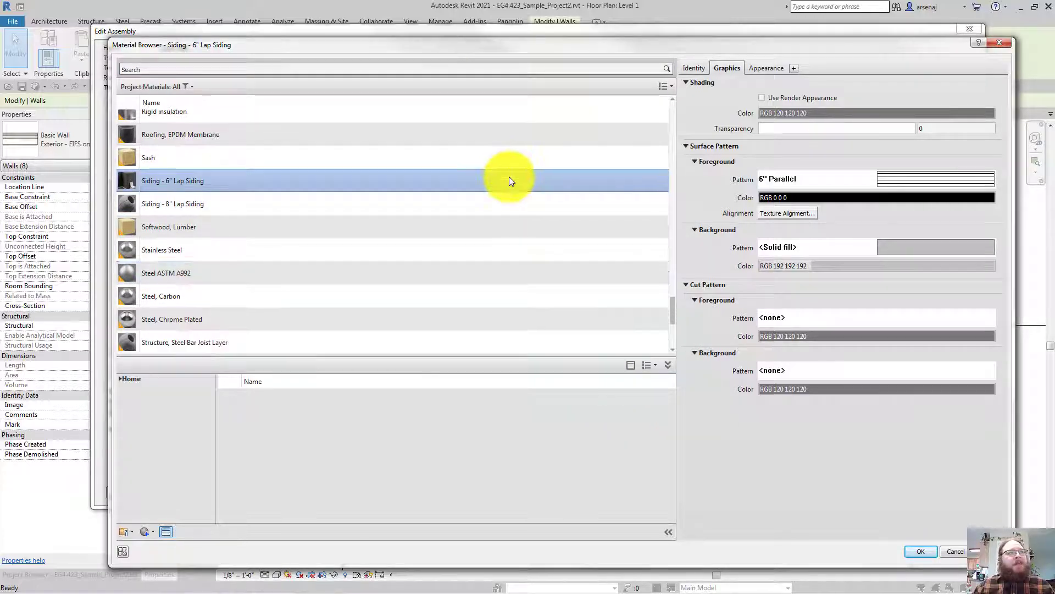
pyautogui.click(911, 551)
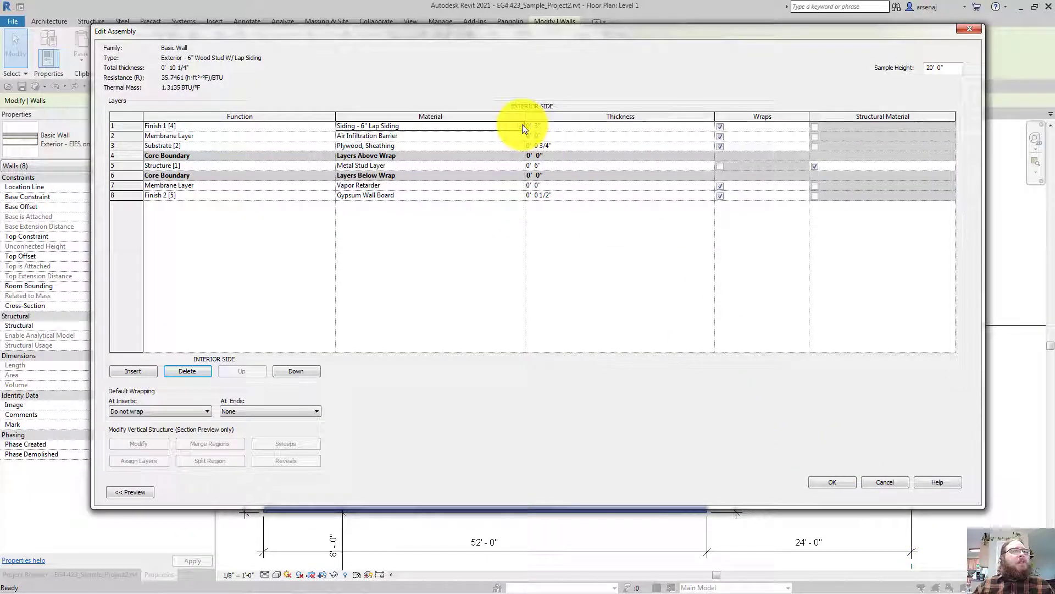
# Set the siding layer to 3/4" and the plywood sheathing to 1/2" thick
pyautogui.click(546, 127)
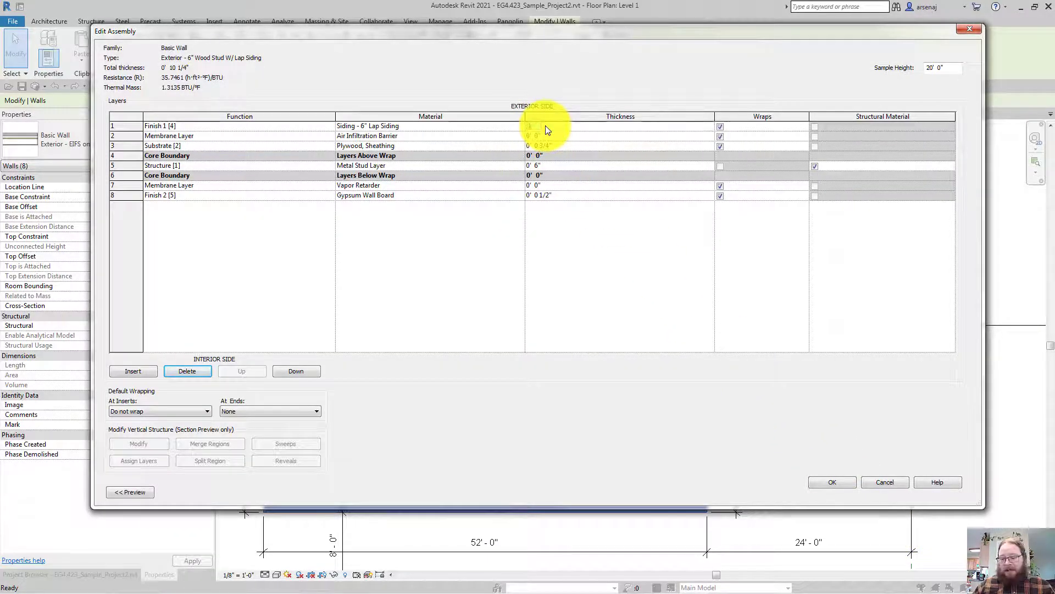
pyautogui.write('0 3/4')
pyautogui.press('Return')
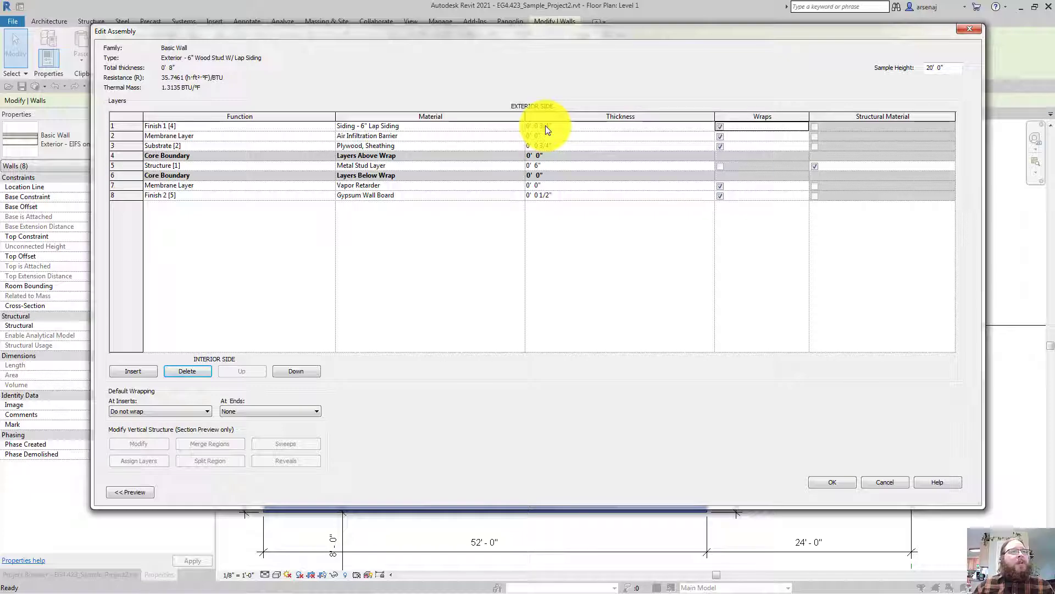
pyautogui.click(568, 128)
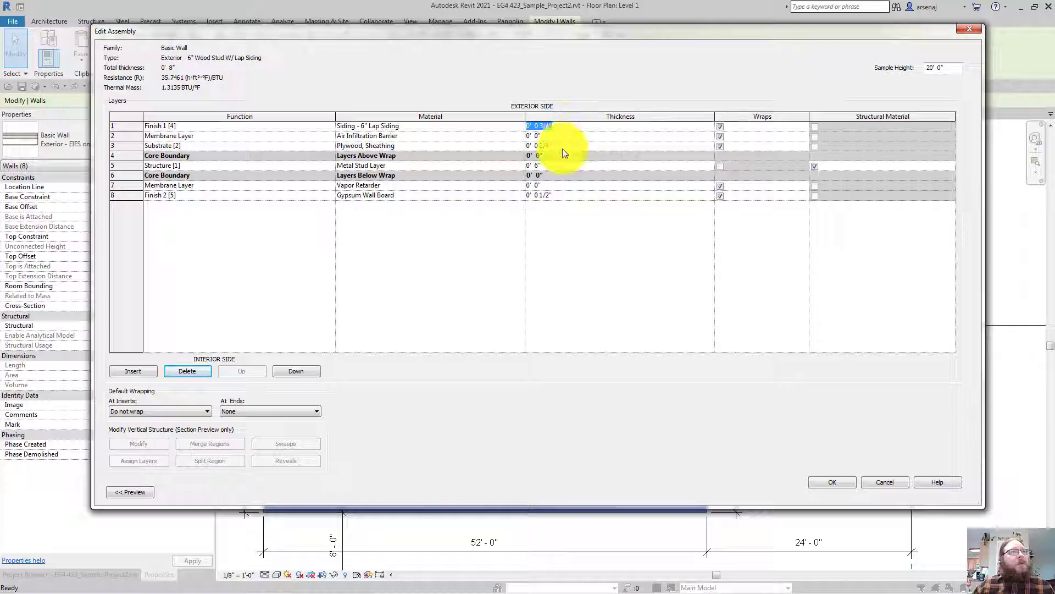
pyautogui.click(562, 148)
pyautogui.write('0')
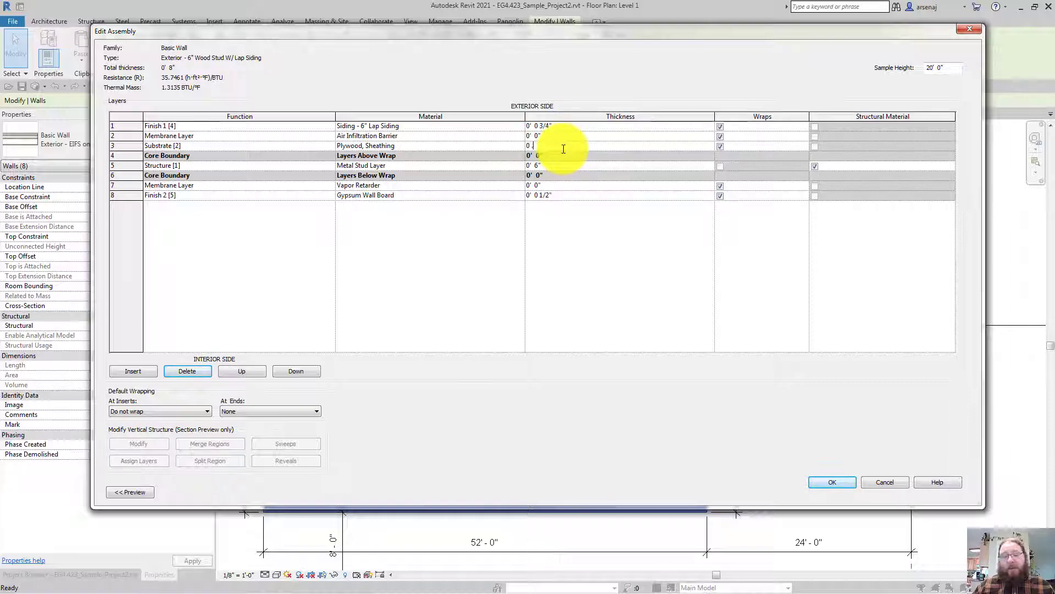
pyautogui.write(' .5')
pyautogui.press('Tab')
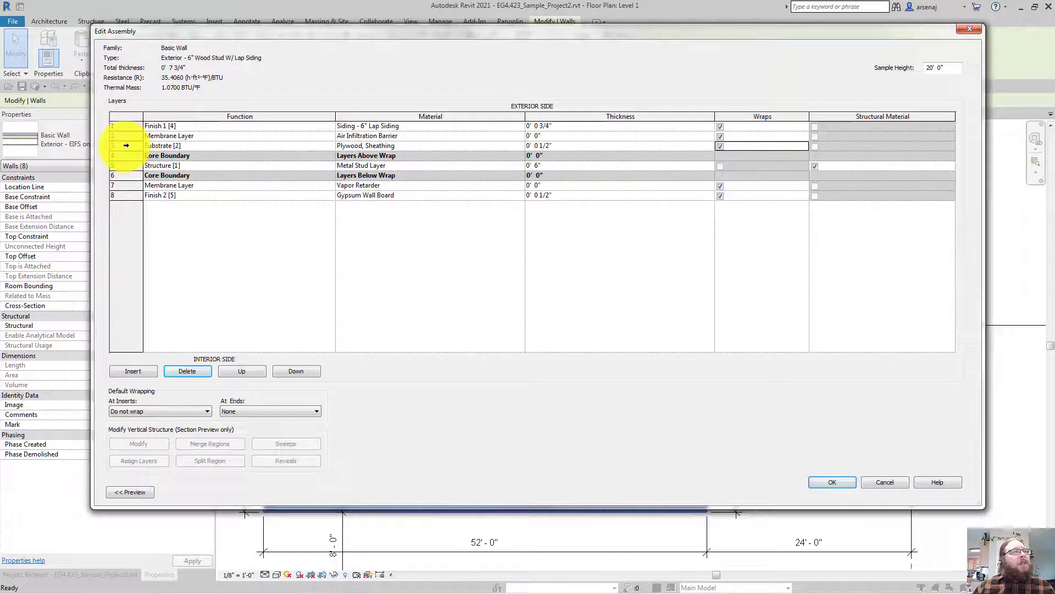
pyautogui.click(126, 145)
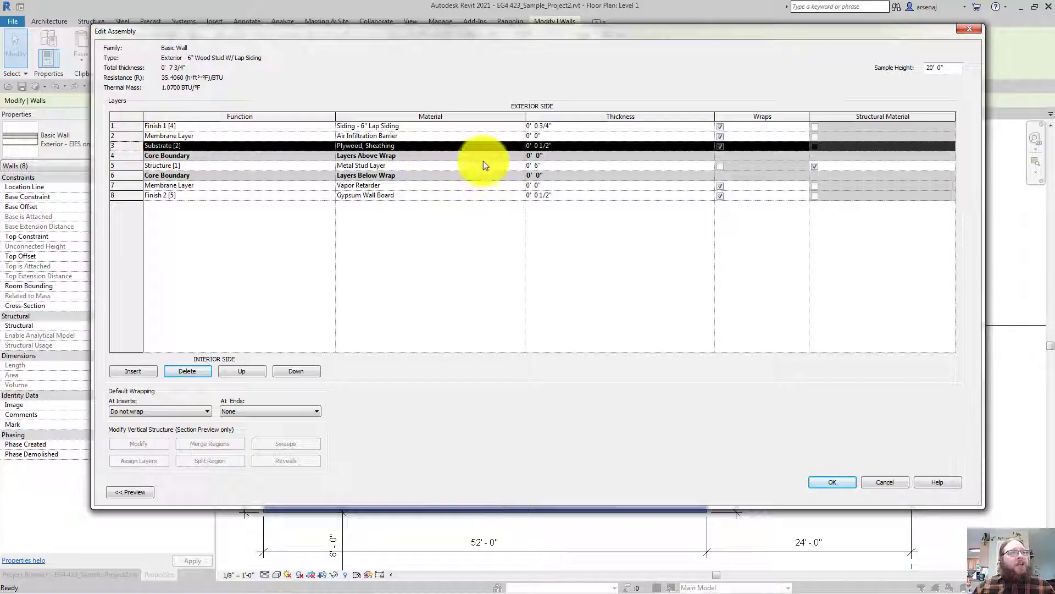
# Set the structure layer to 5 1/2" thick, for a 7 1/4" total wall
pyautogui.click(564, 168)
pyautogui.write('0 5.5')
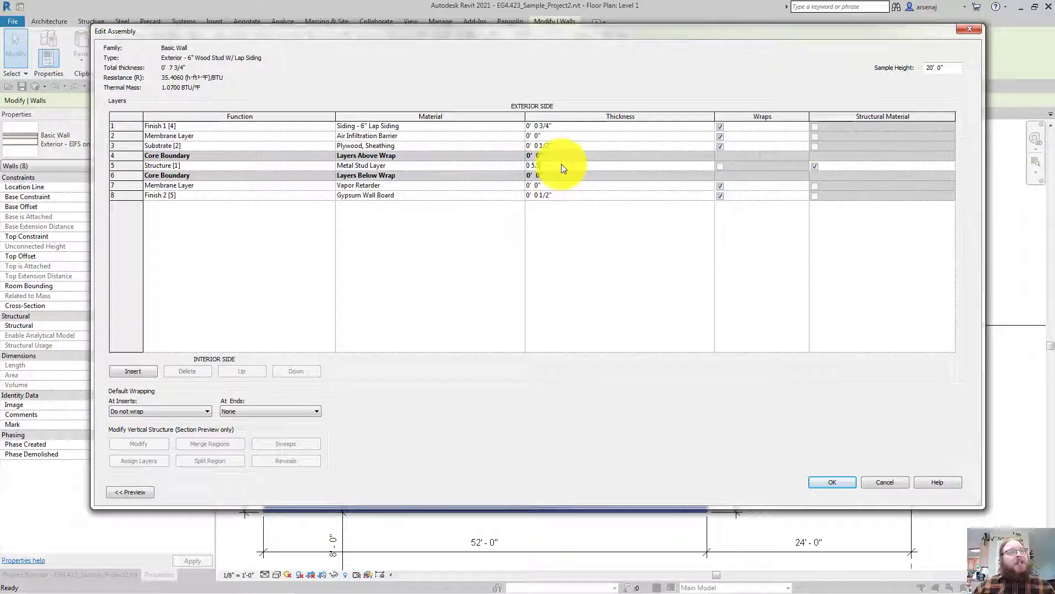
pyautogui.press('Tab')
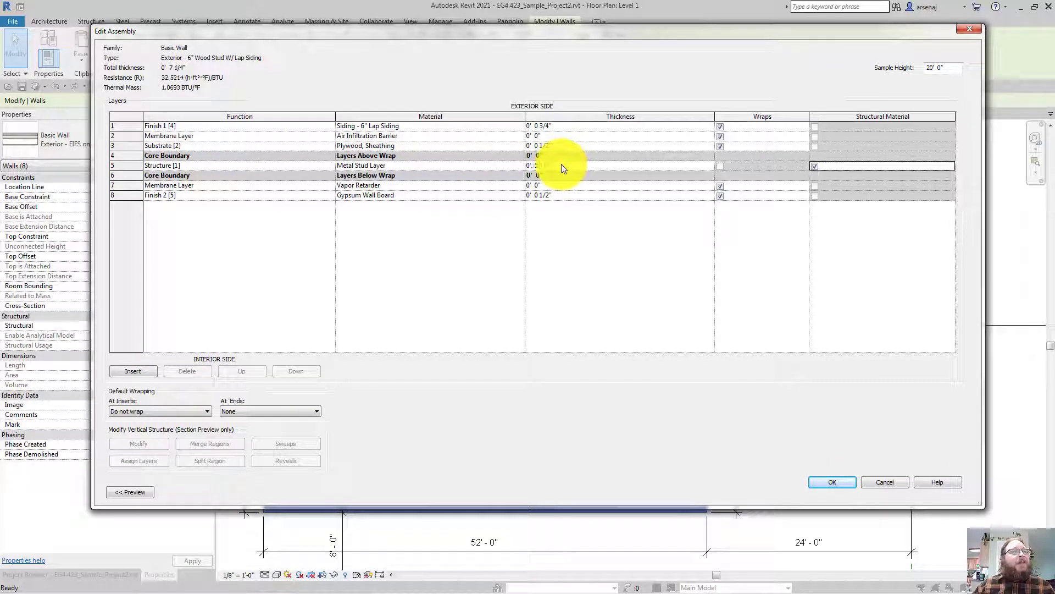
pyautogui.click(523, 166)
pyautogui.click(521, 166)
# Select the Softwood, Lumber material from the project materials list
pyautogui.click(260, 277)
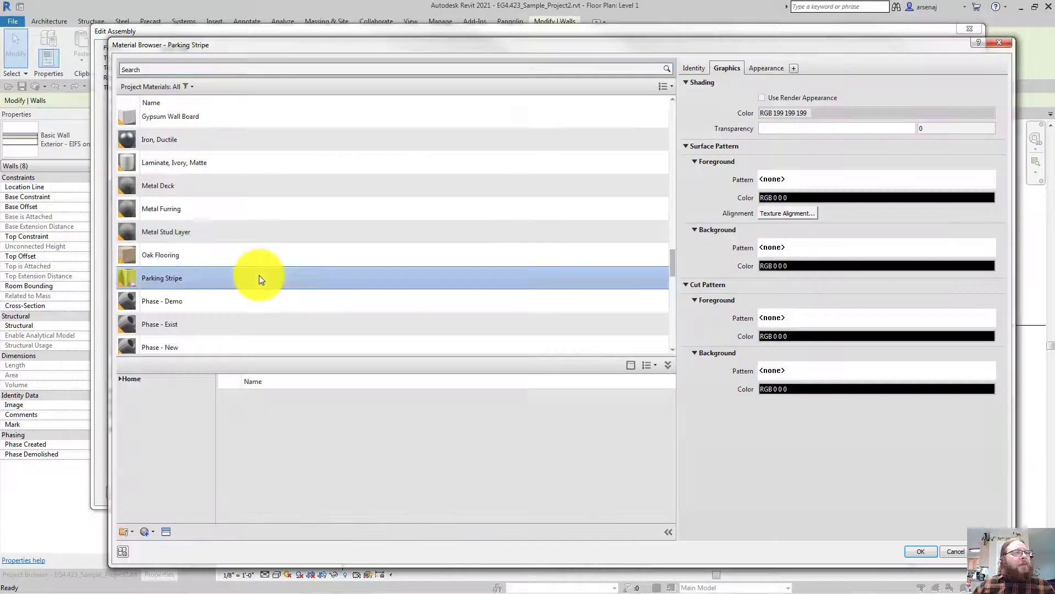
pyautogui.scroll(-6, 259, 275)
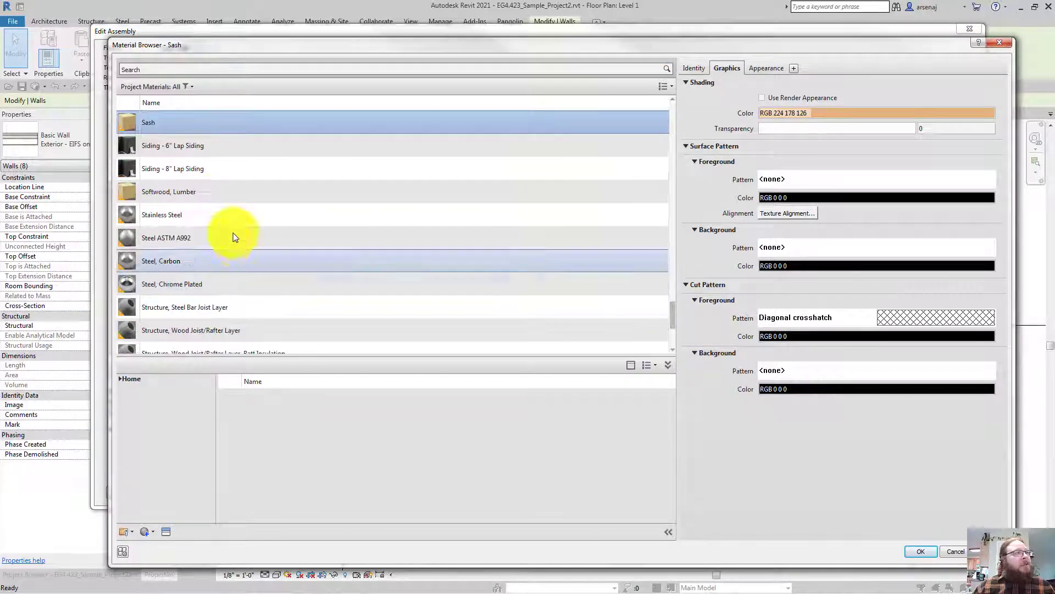
pyautogui.click(213, 199)
pyautogui.scroll(1, 410, 286)
pyautogui.scroll(-1, 442, 301)
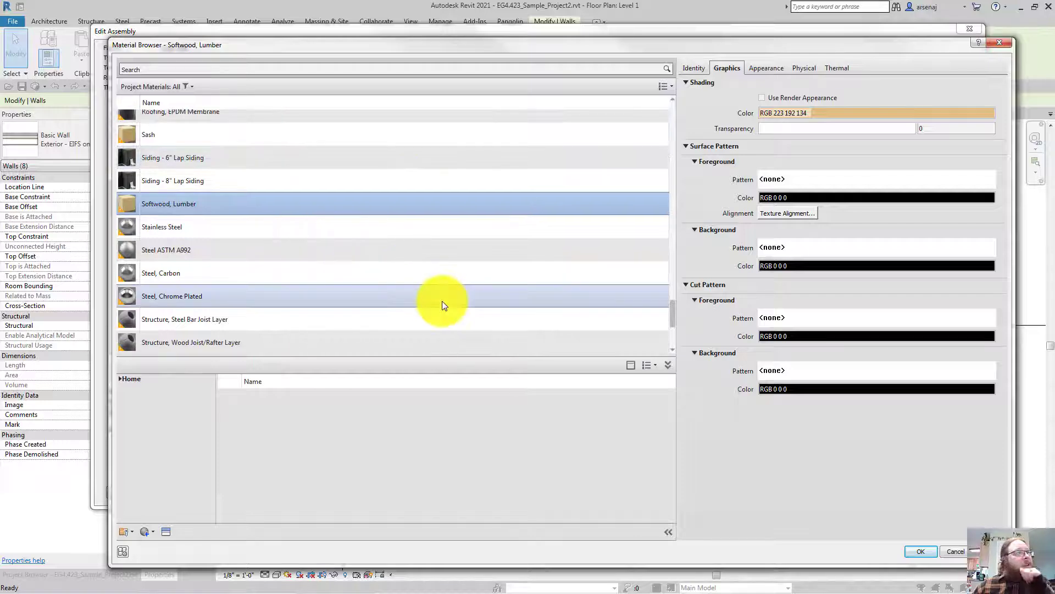
# Set the cut pattern background colour to tan RGB 223 192 134
pyautogui.click(799, 370)
pyautogui.press('Escape')
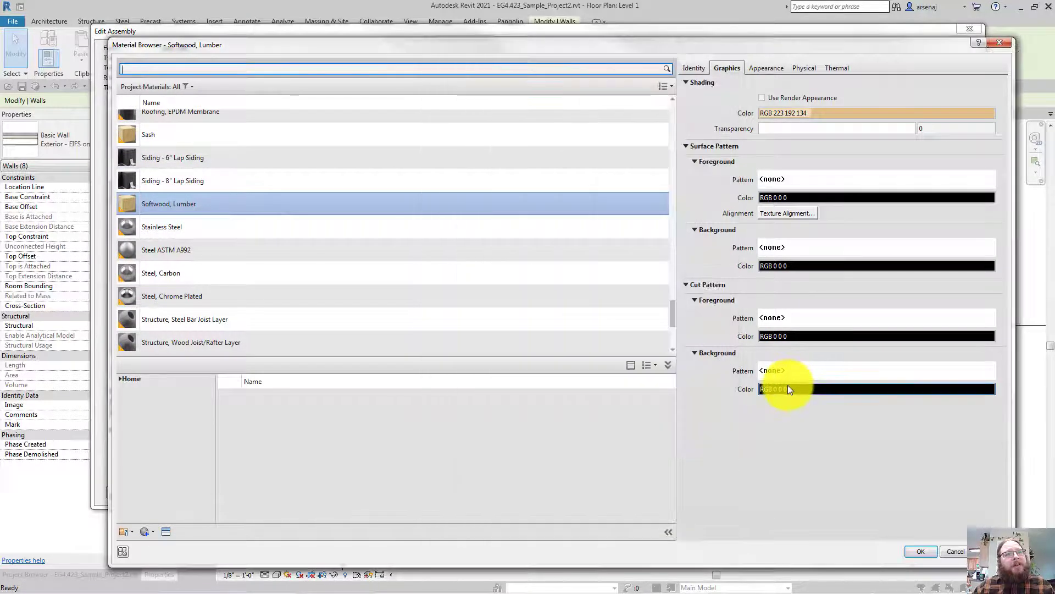
pyautogui.click(787, 389)
pyautogui.doubleClick(673, 333)
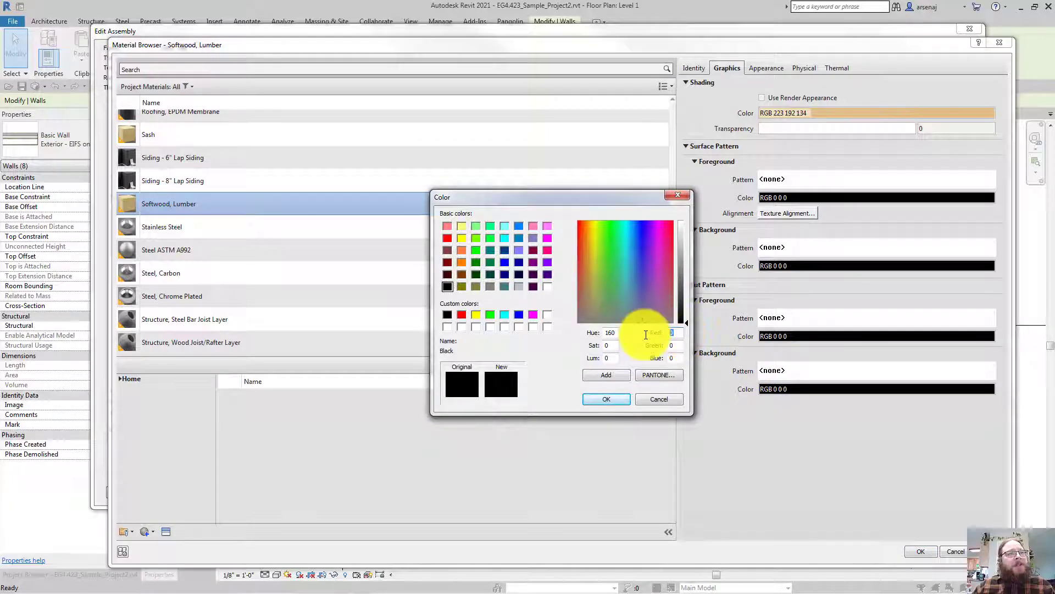
pyautogui.write('223')
pyautogui.press('Tab')
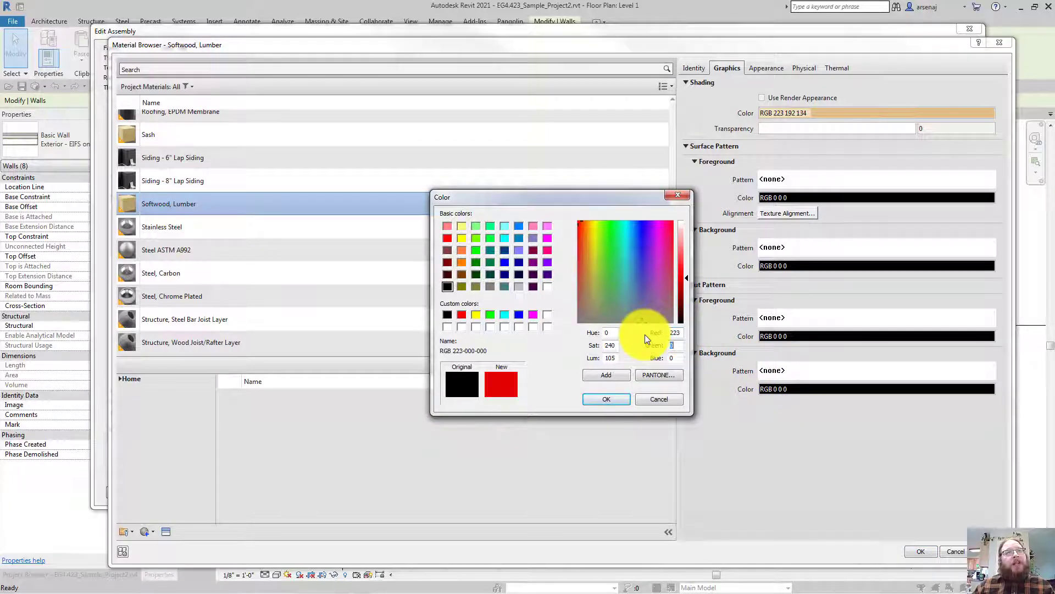
pyautogui.write('192')
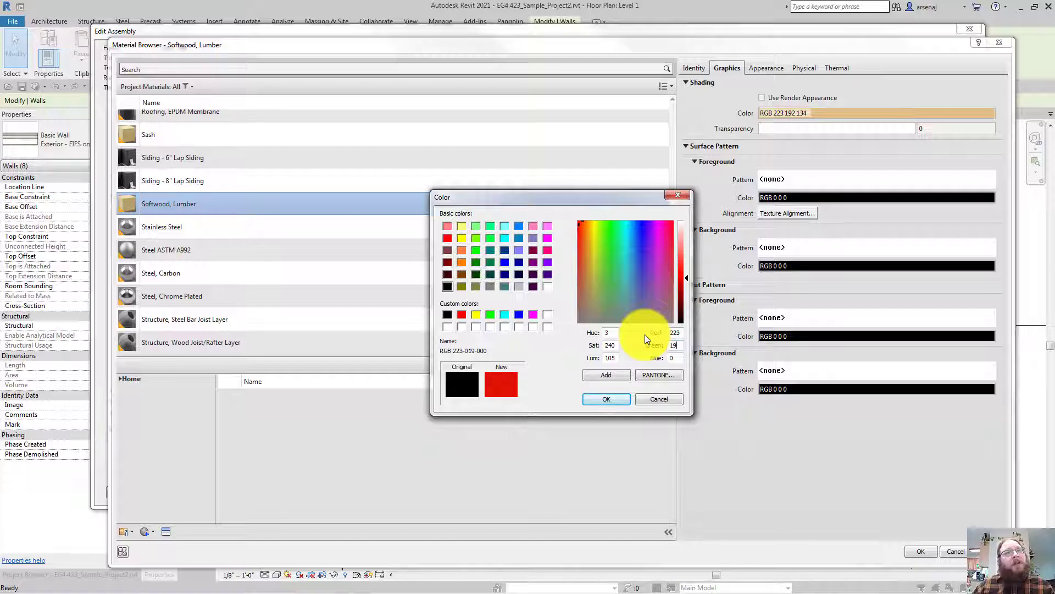
pyautogui.press('Tab')
pyautogui.write('160')
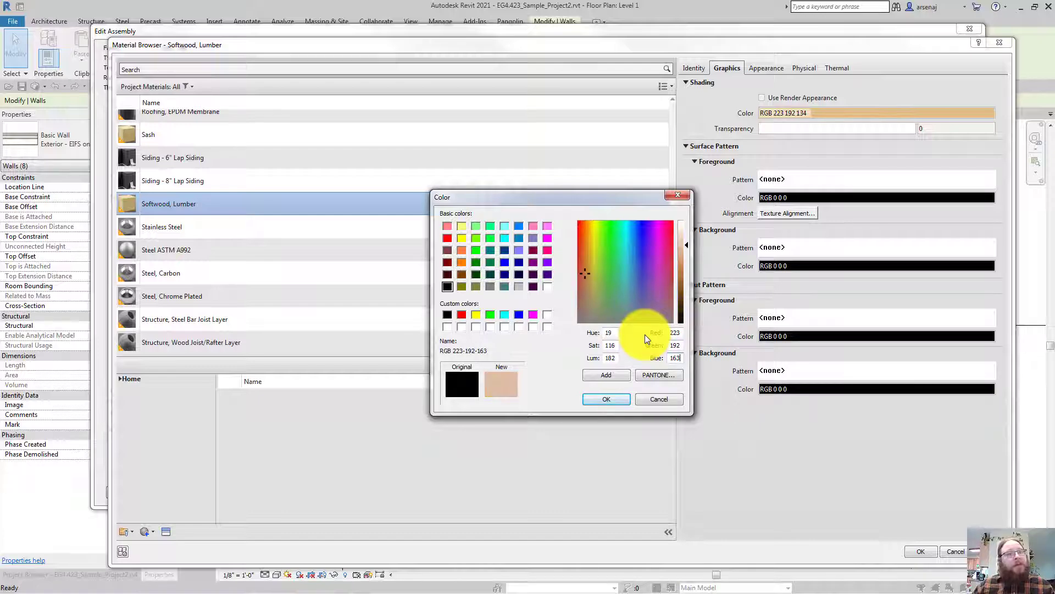
pyautogui.press('BackSpace')
pyautogui.press('BackSpace')
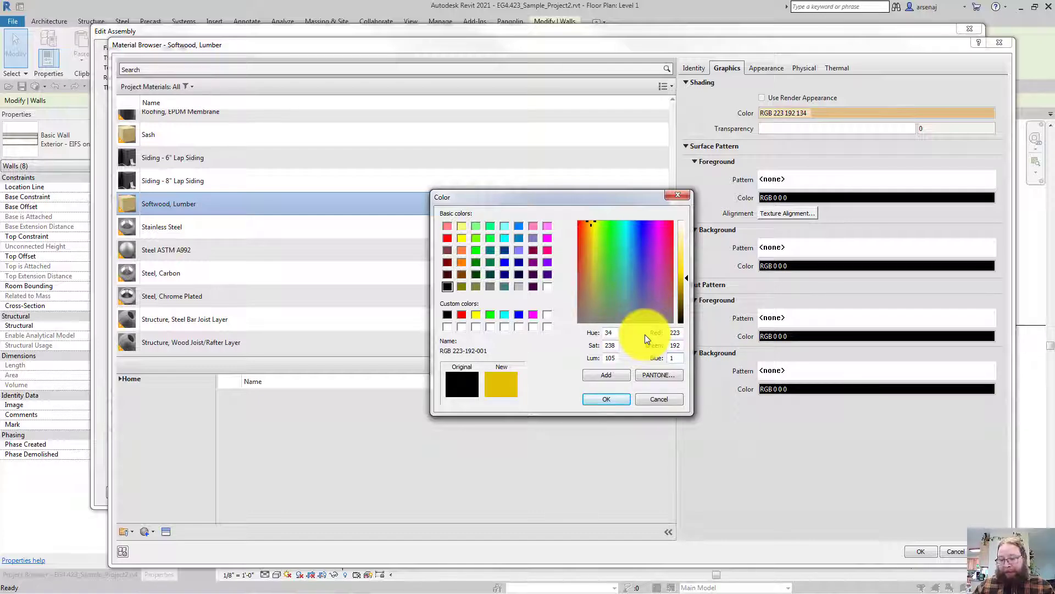
pyautogui.write('34')
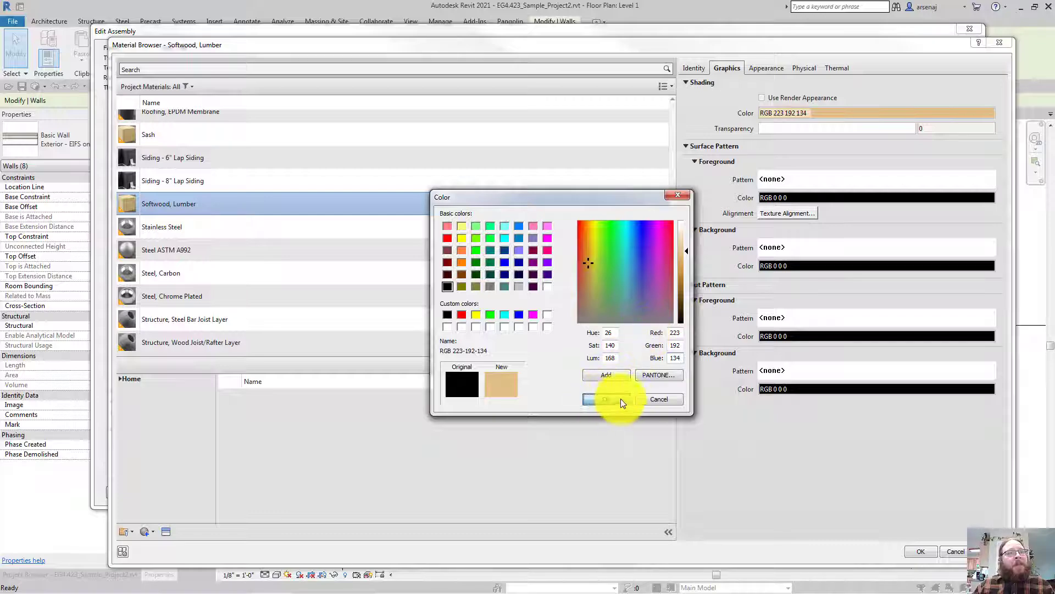
pyautogui.click(621, 398)
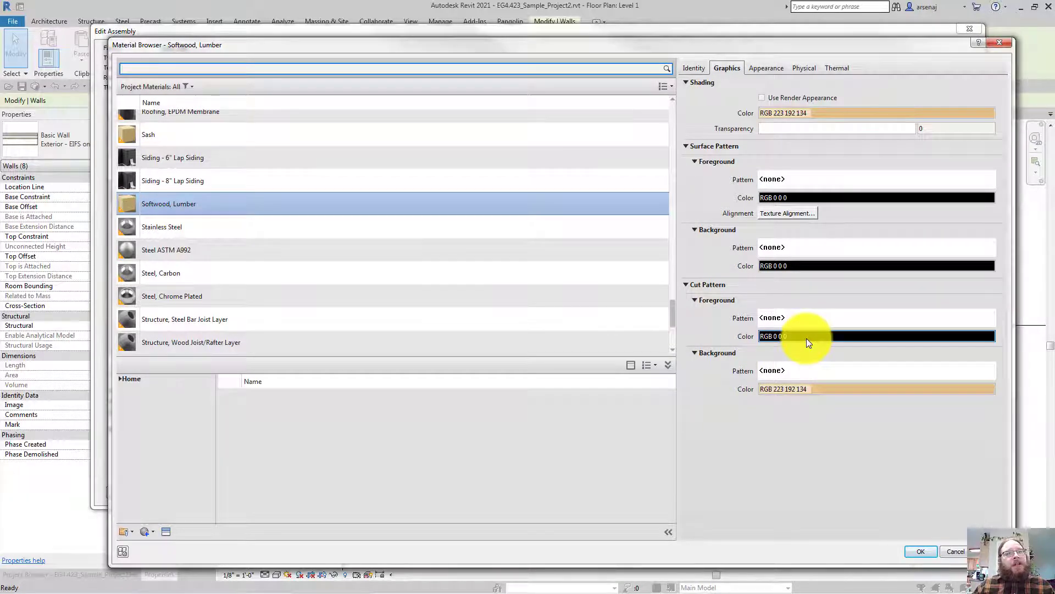
# Set the cut foreground pattern to Wood 1 and accept the material changes
pyautogui.click(806, 338)
pyautogui.press('Escape')
pyautogui.click(796, 318)
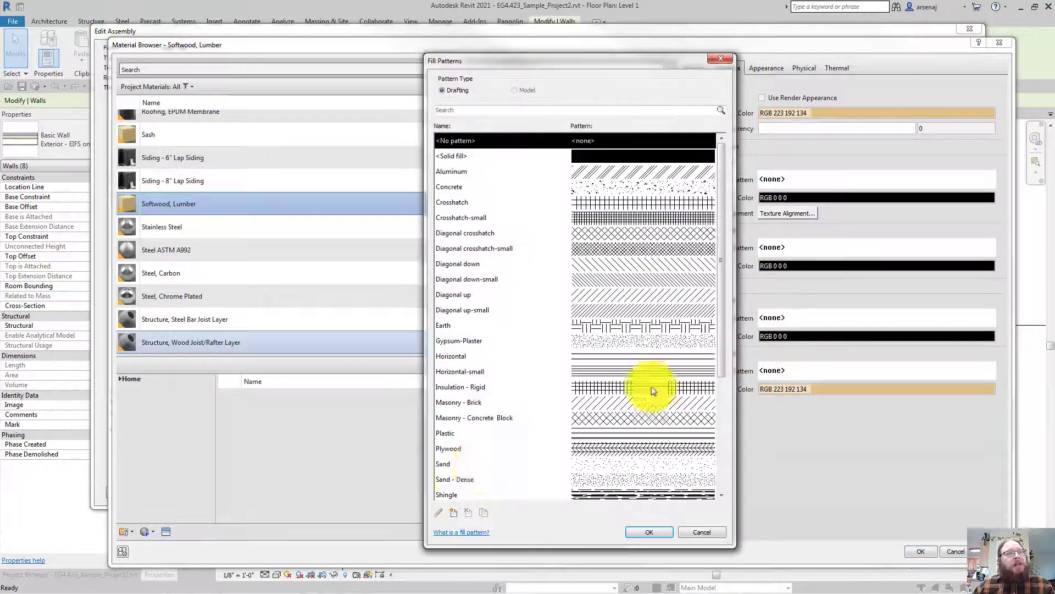
pyautogui.click(467, 465)
pyautogui.scroll(-4, 469, 466)
pyautogui.click(462, 418)
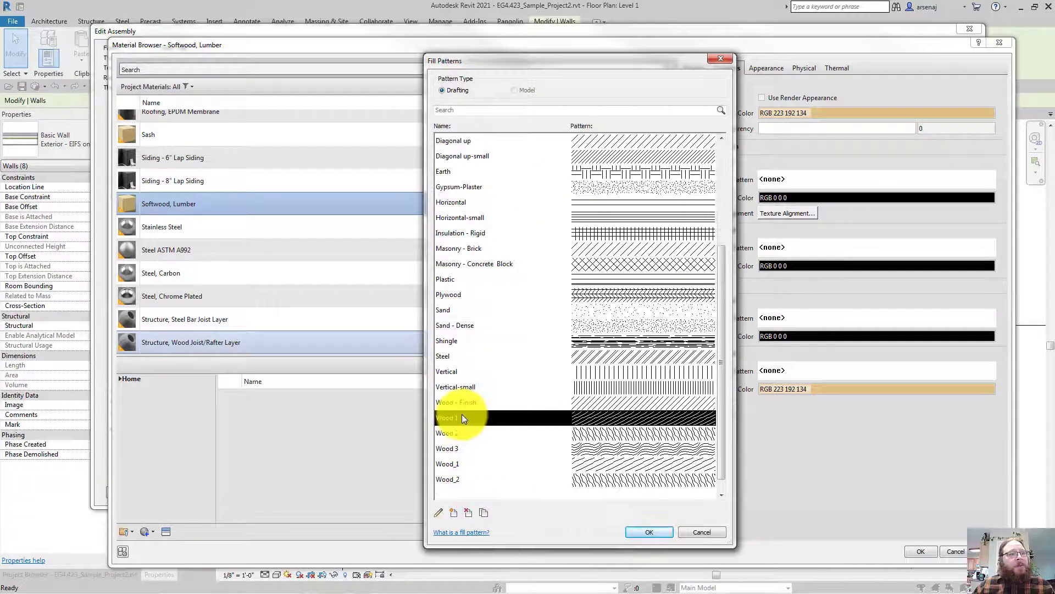
pyautogui.click(656, 533)
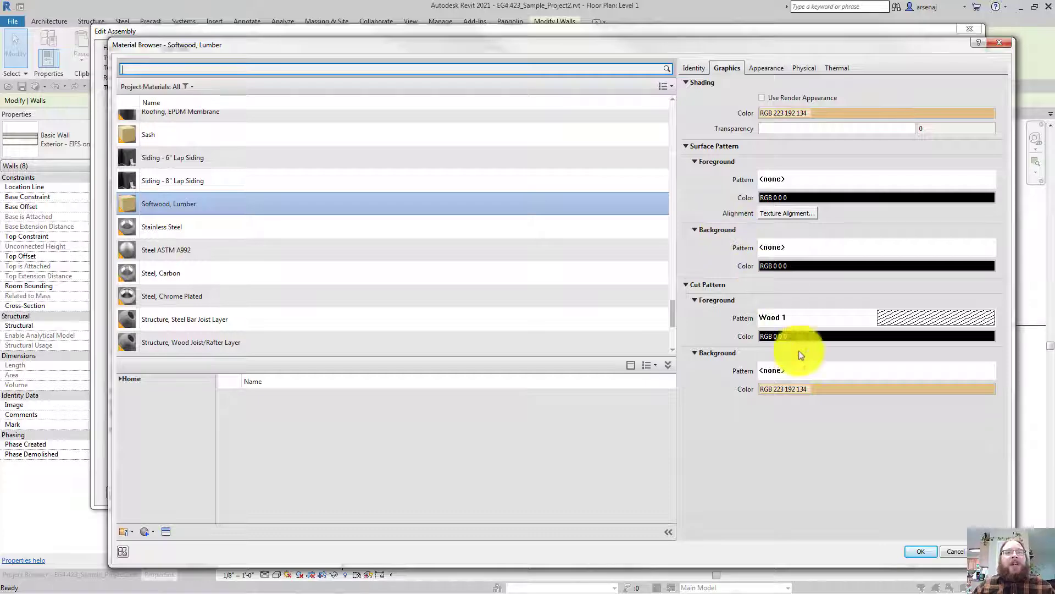
pyautogui.click(916, 551)
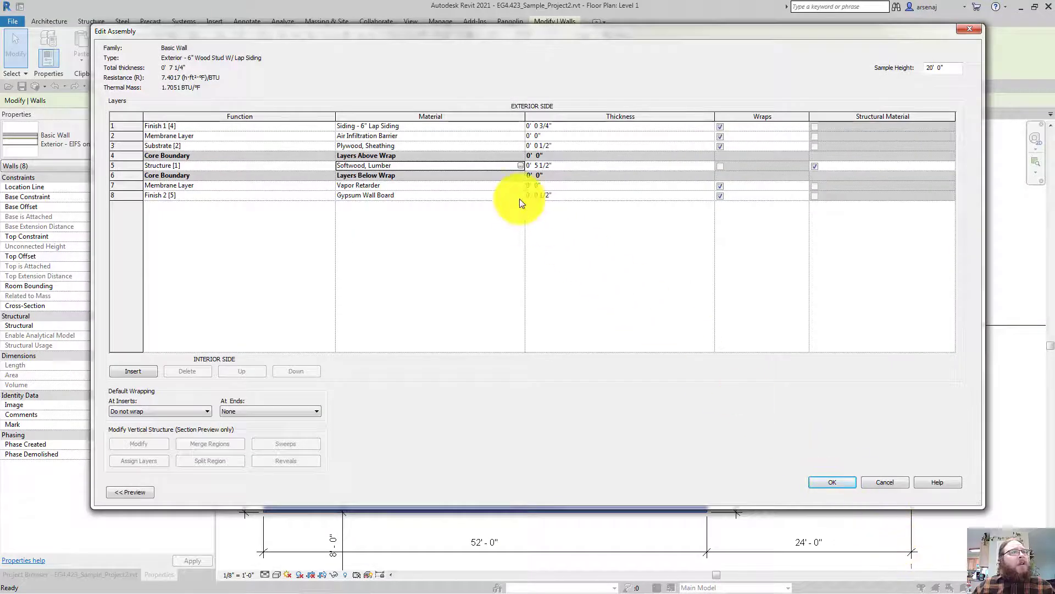
# Change the Gypsum Wall Board cut foreground pattern to Sand - Dense and accept
pyautogui.click(519, 199)
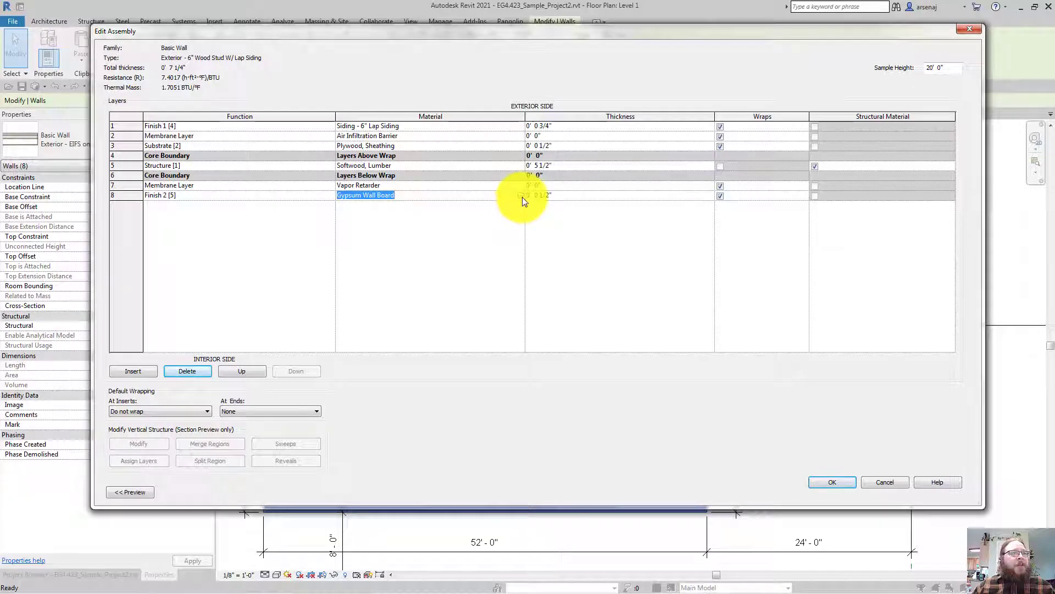
pyautogui.click(521, 196)
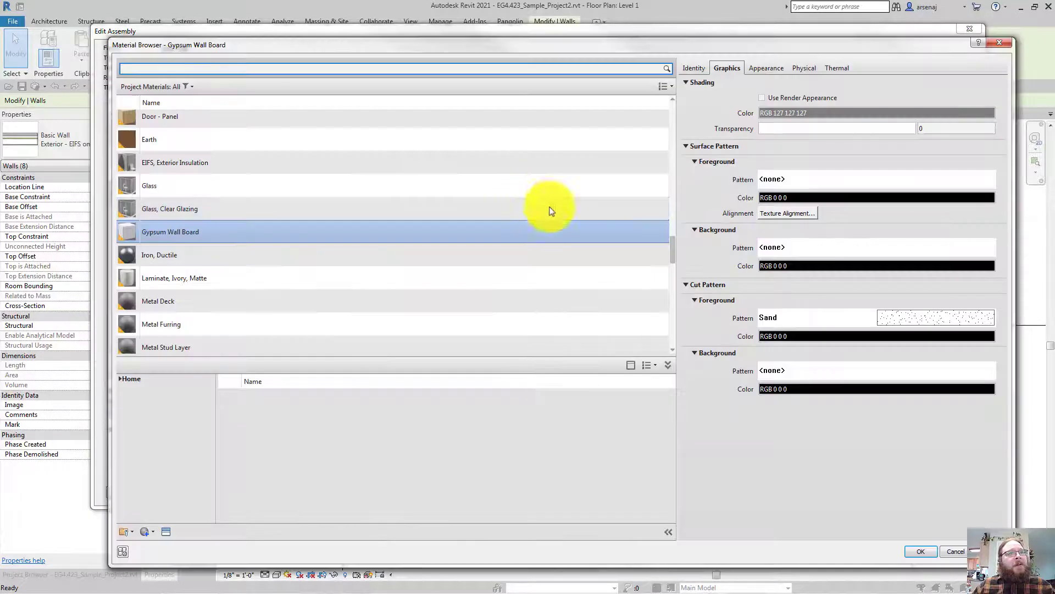
pyautogui.click(862, 317)
pyautogui.click(536, 313)
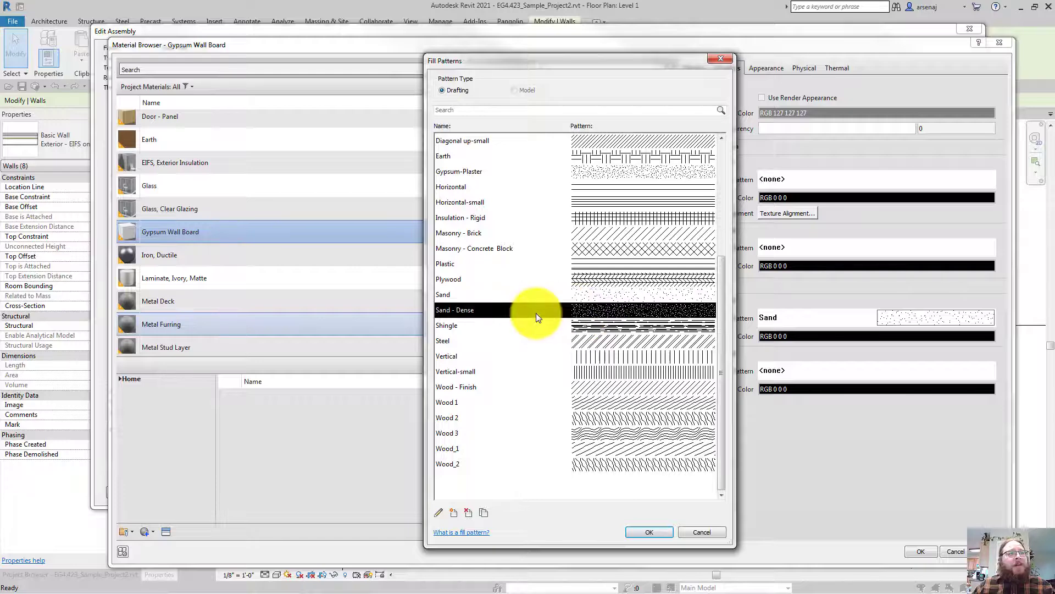
pyautogui.click(645, 533)
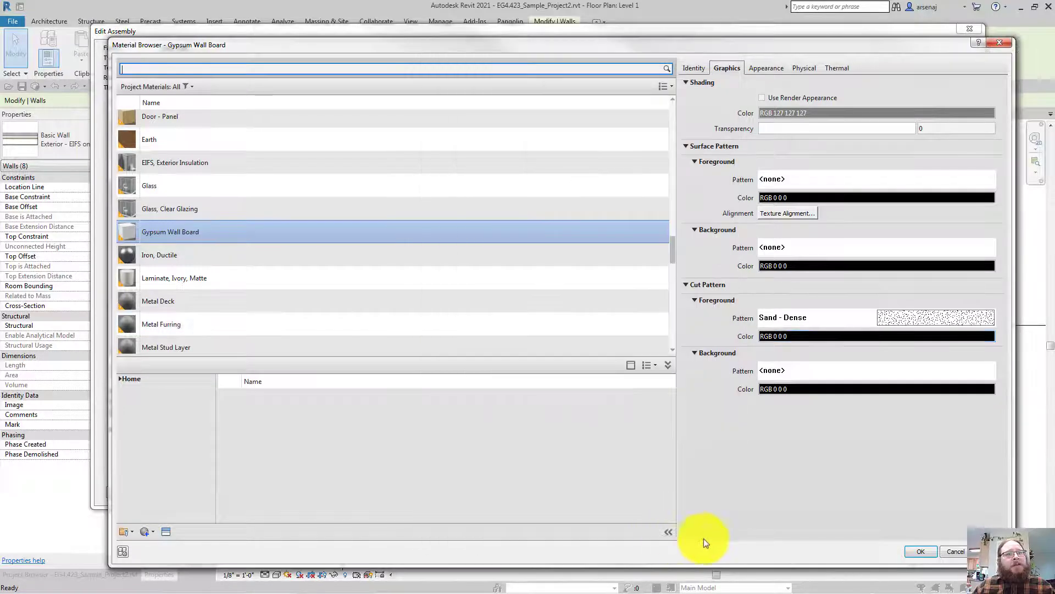
pyautogui.click(924, 548)
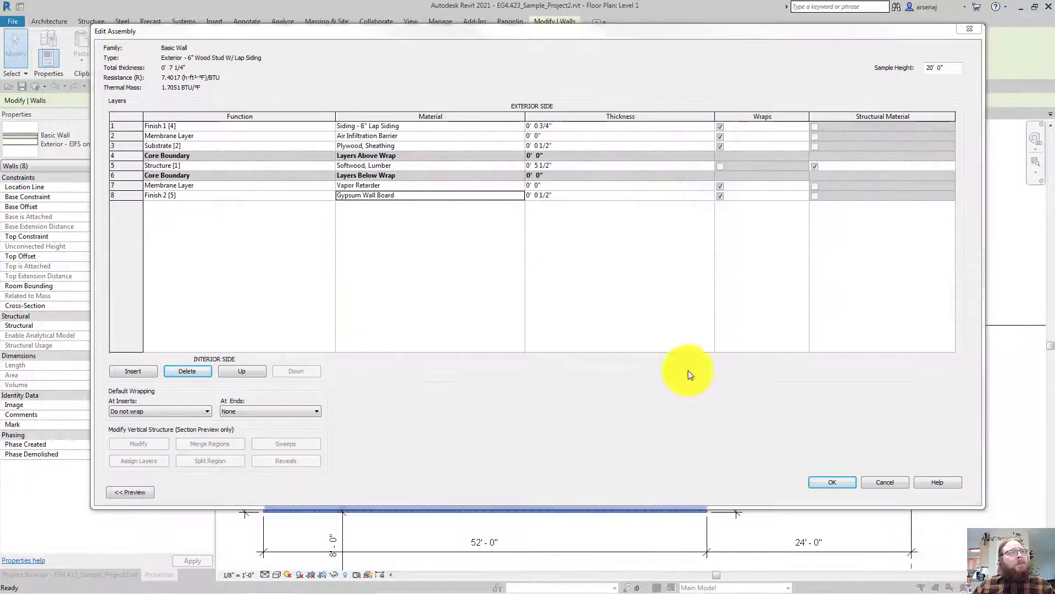
# Select the Vapor Retarder and Plywood, Sheathing layer materials in the layer list
pyautogui.click(454, 186)
pyautogui.click(475, 146)
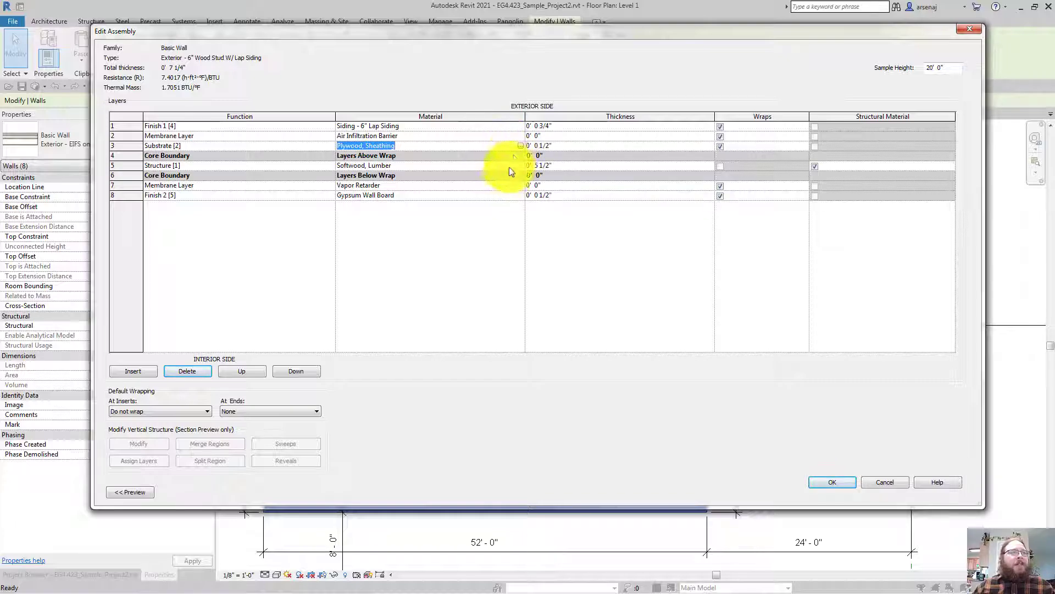
pyautogui.click(504, 183)
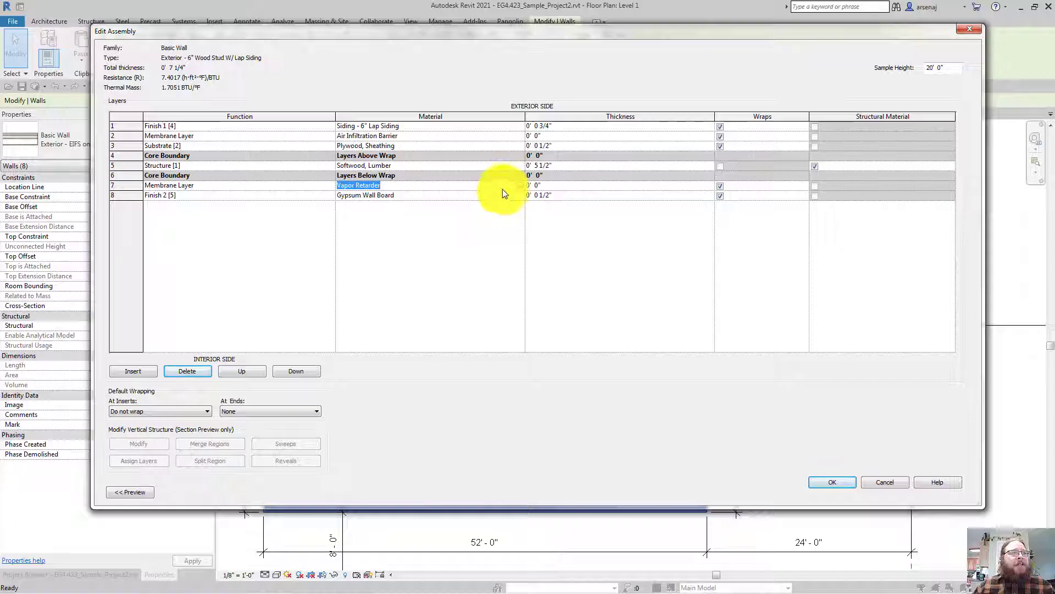
# Set the Plywood, Sheathing cut background colour to tan RGB 212 179 113
pyautogui.click(522, 147)
pyautogui.click(521, 146)
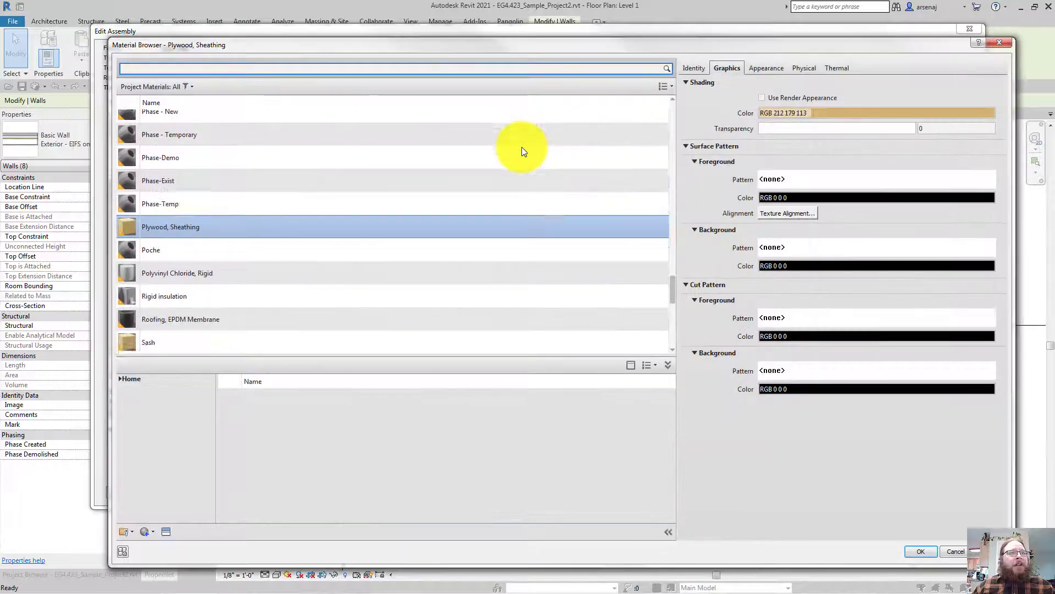
pyautogui.click(802, 394)
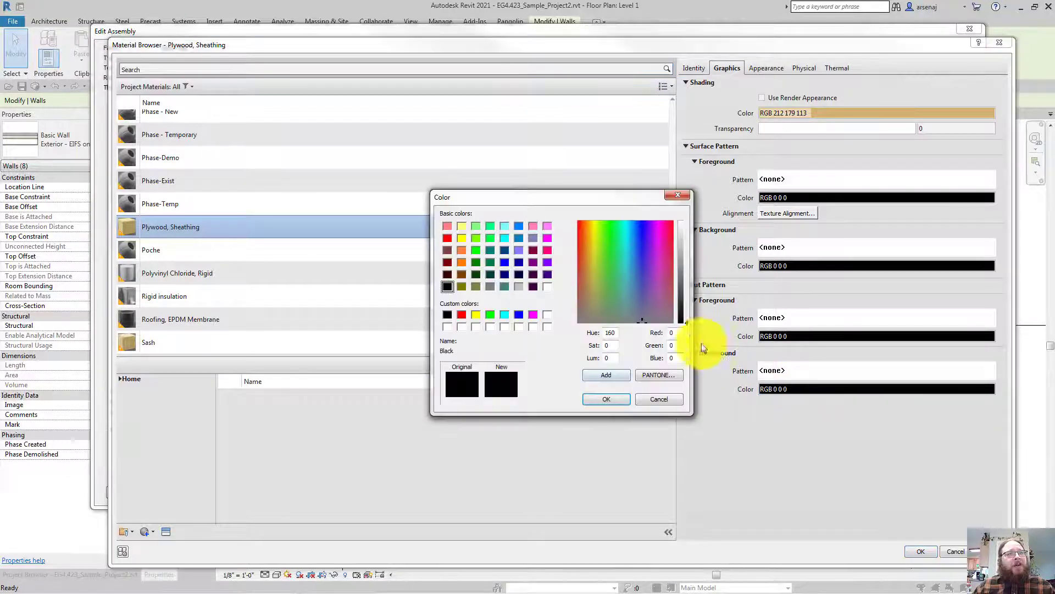
pyautogui.write('212')
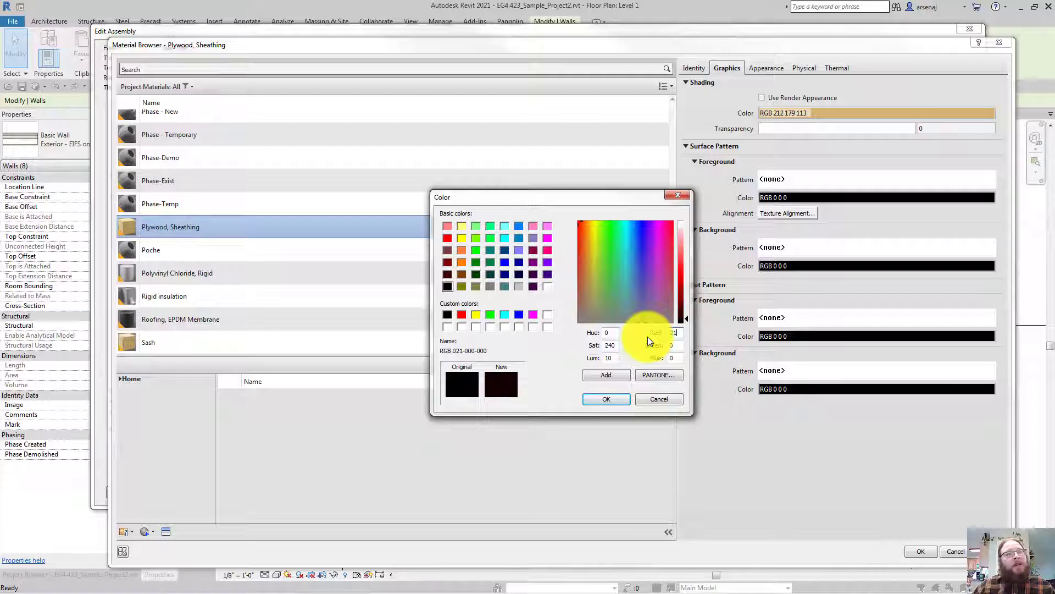
pyautogui.press('Tab')
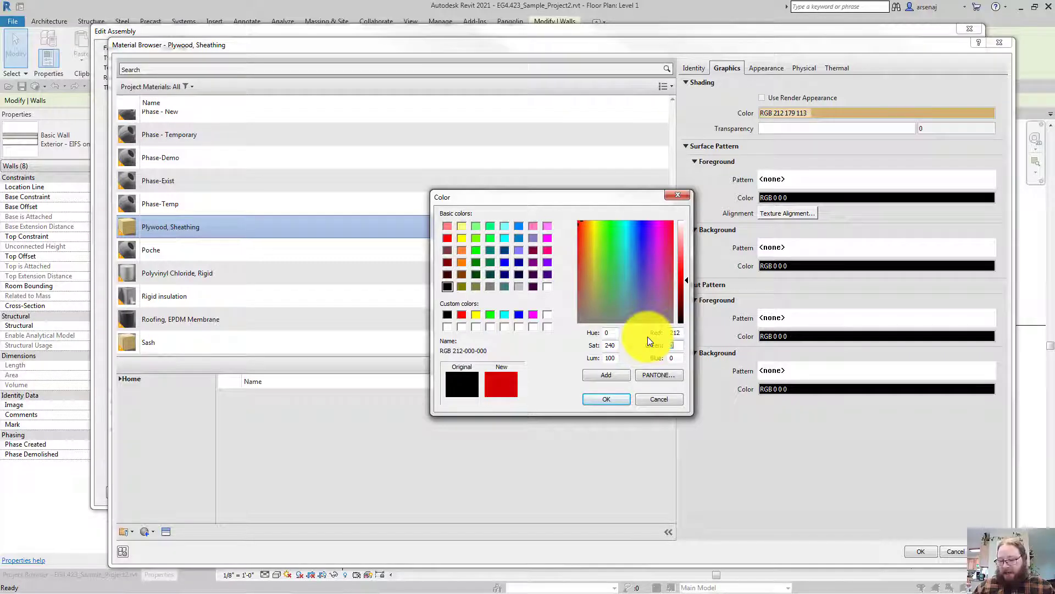
pyautogui.write('14')
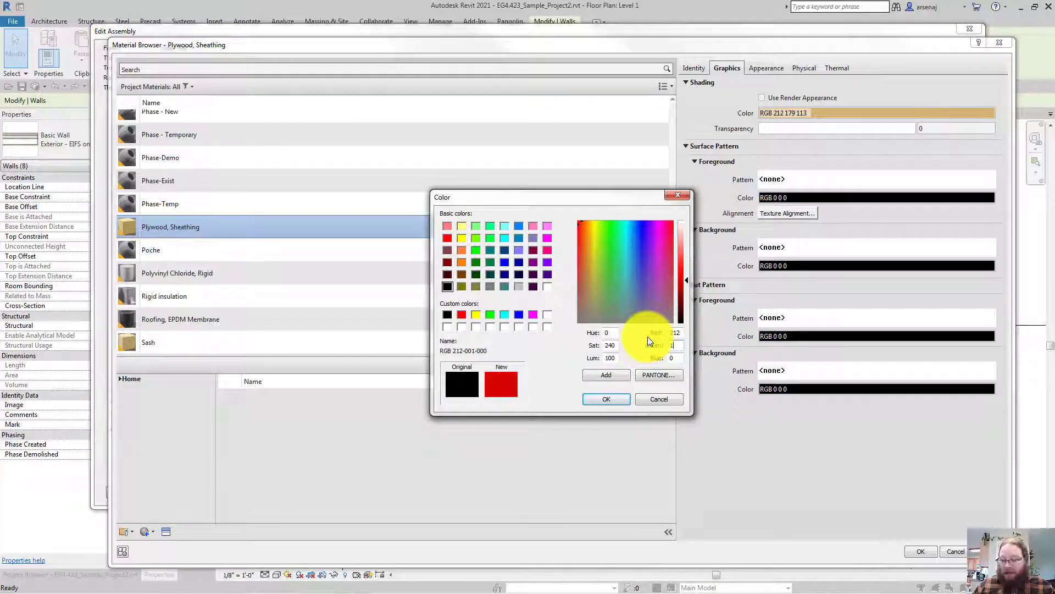
pyautogui.press('BackSpace')
pyautogui.press('BackSpace')
pyautogui.write('179')
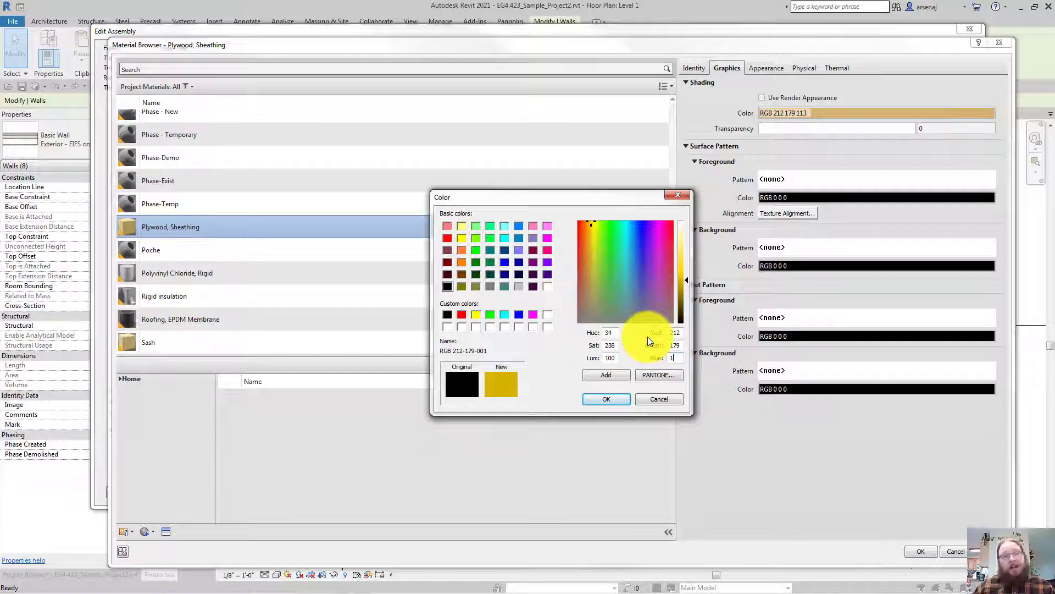
pyautogui.write('113')
pyautogui.press('Tab')
pyautogui.click(607, 400)
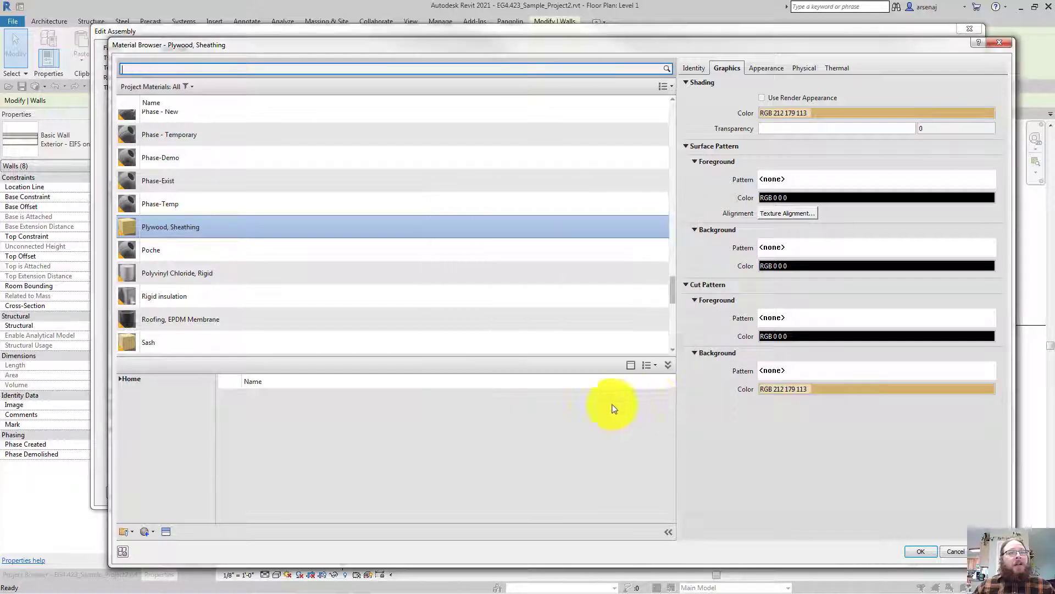
# Make the Plywood, Sheathing cut background pattern a solid fill
pyautogui.click(780, 384)
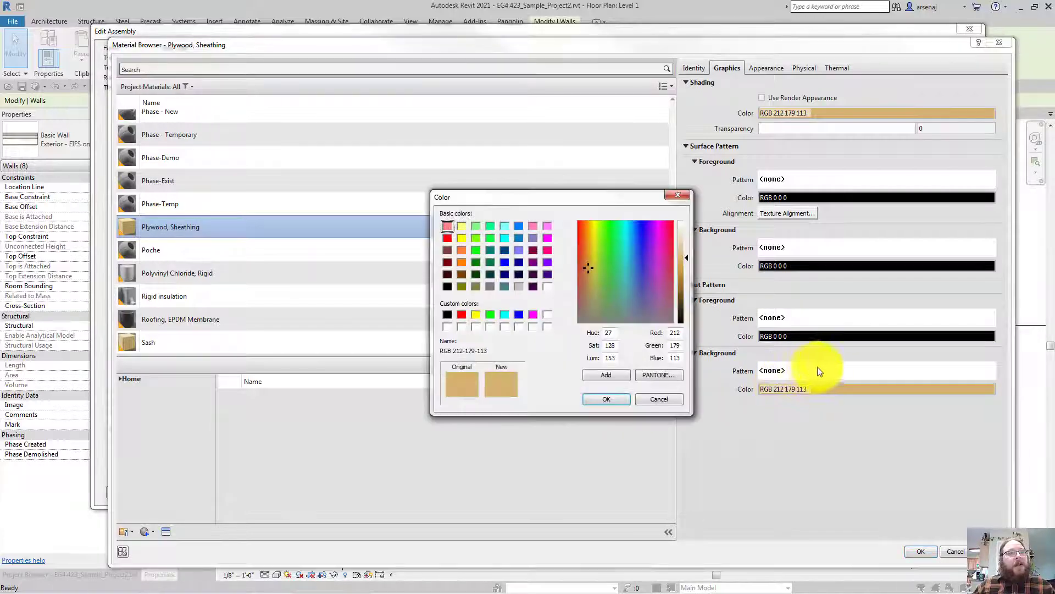
pyautogui.press('Escape')
pyautogui.click(826, 366)
pyautogui.click(599, 156)
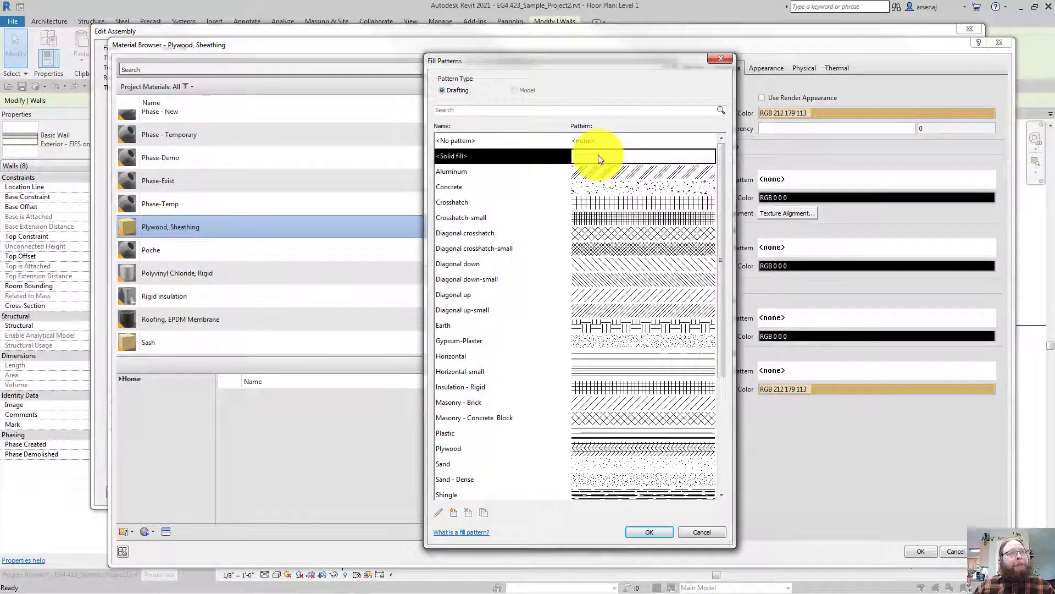
pyautogui.click(651, 534)
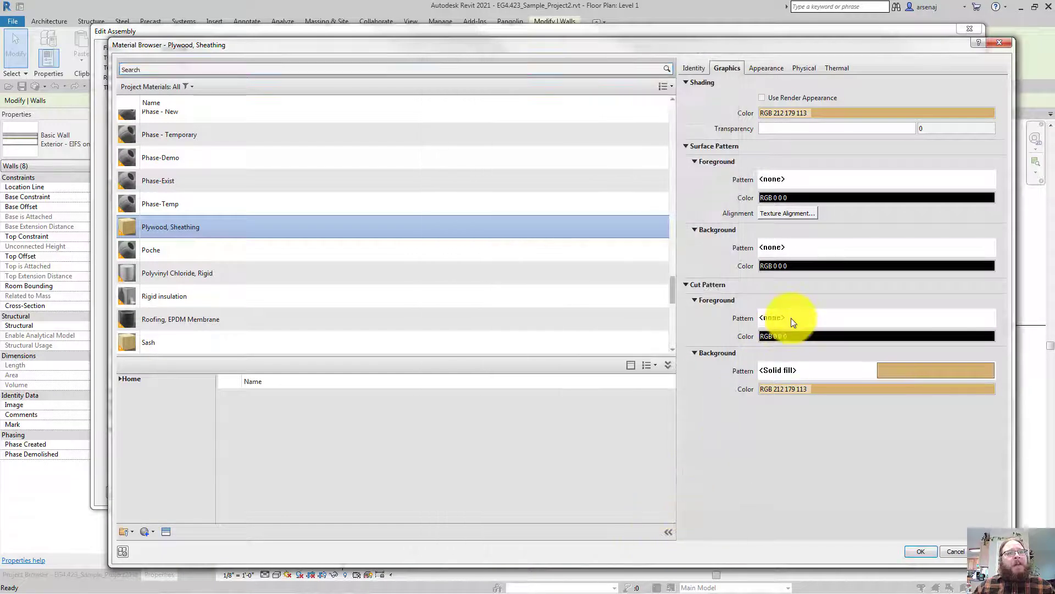
# Set the Plywood, Sheathing cut foreground pattern to Plywood
pyautogui.click(790, 318)
pyautogui.click(505, 387)
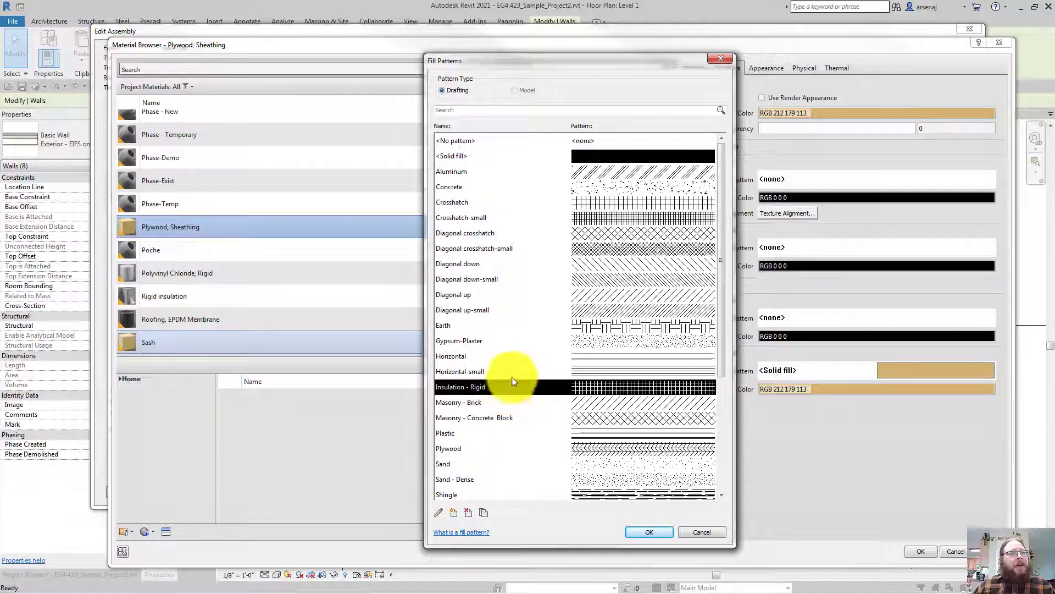
pyautogui.scroll(-1, 517, 370)
pyautogui.scroll(-1, 516, 370)
pyautogui.click(481, 392)
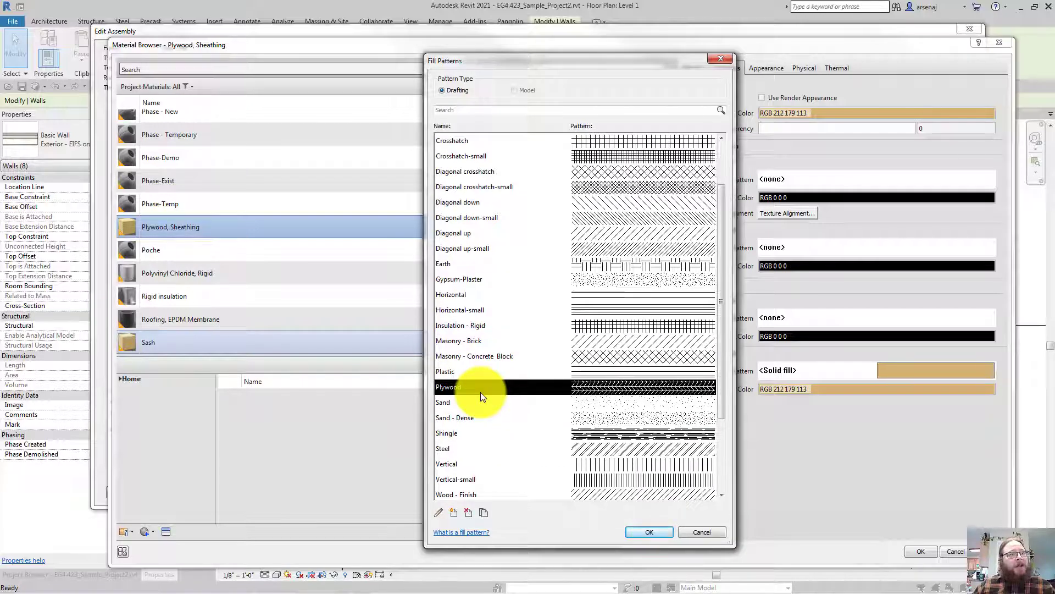
pyautogui.click(644, 536)
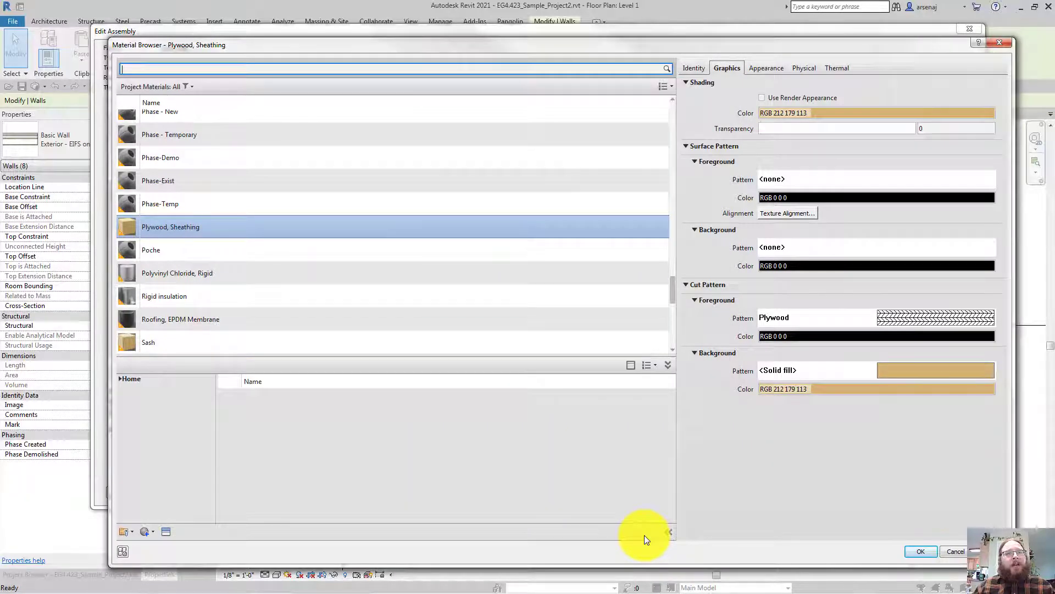
pyautogui.click(689, 146)
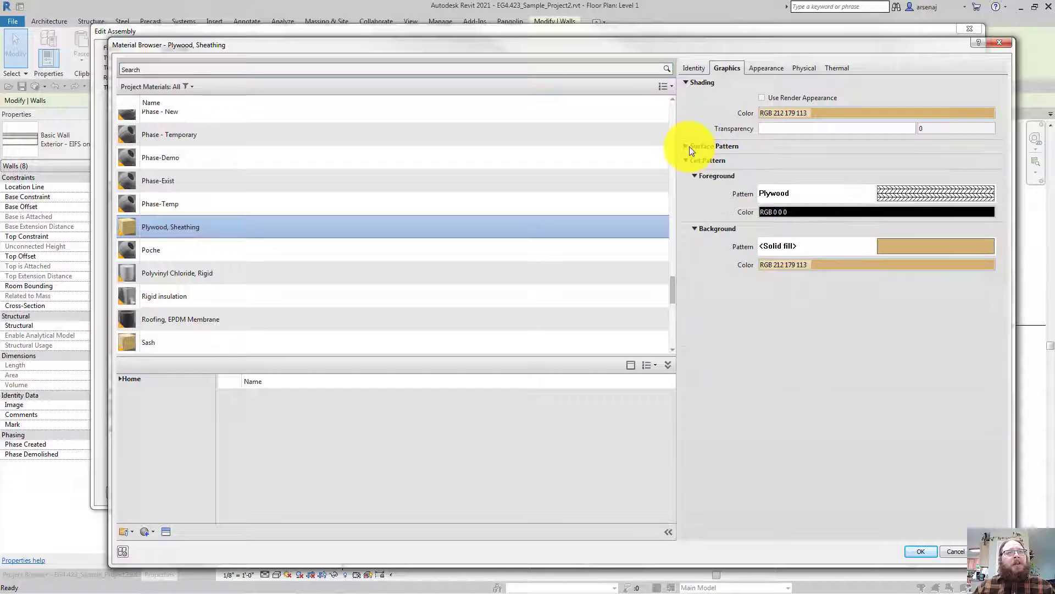
pyautogui.click(690, 146)
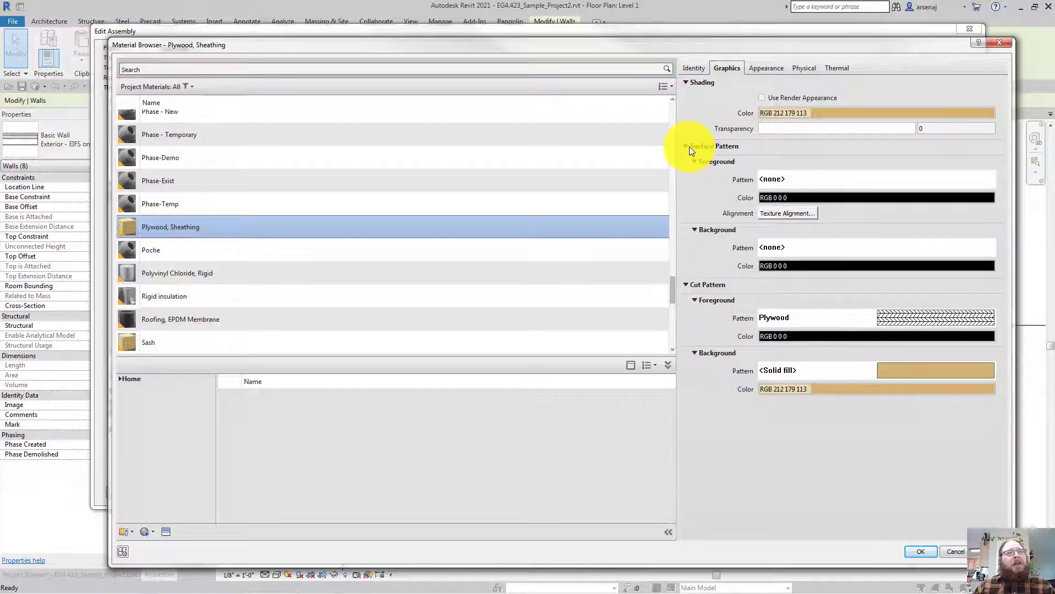
# Accept the material, layer structure and wall type changes to update the eight walls
pyautogui.click(921, 550)
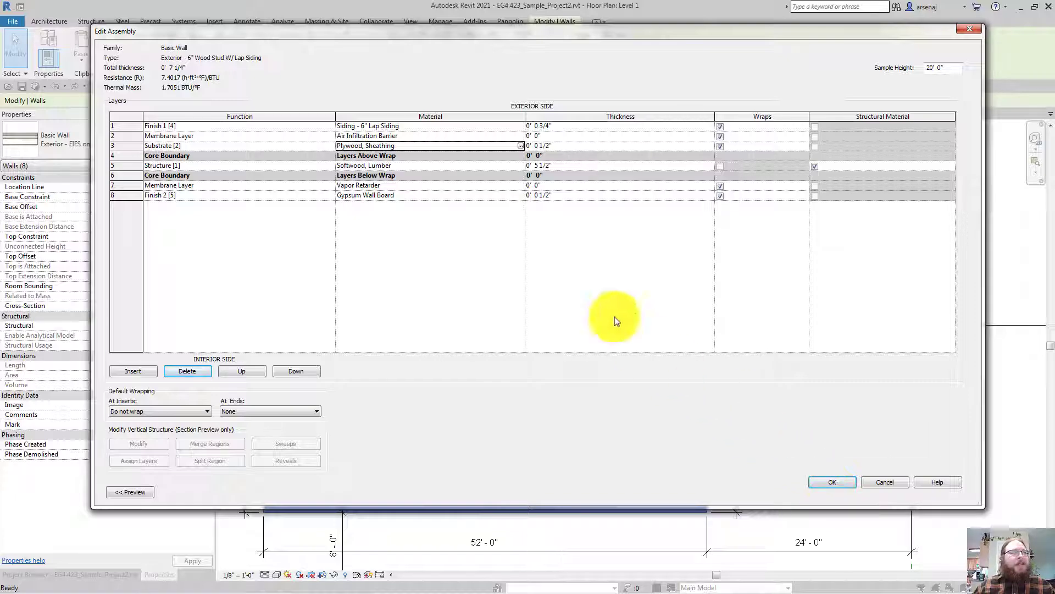
pyautogui.moveTo(242, 33); pyautogui.dragTo(396, 65)
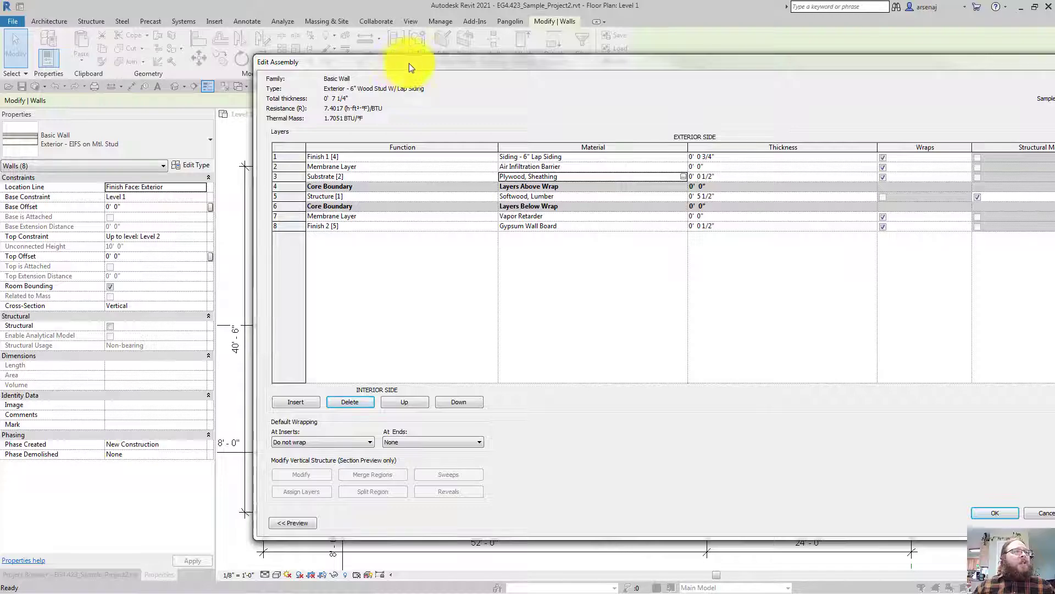
pyautogui.moveTo(630, 58); pyautogui.dragTo(473, 22)
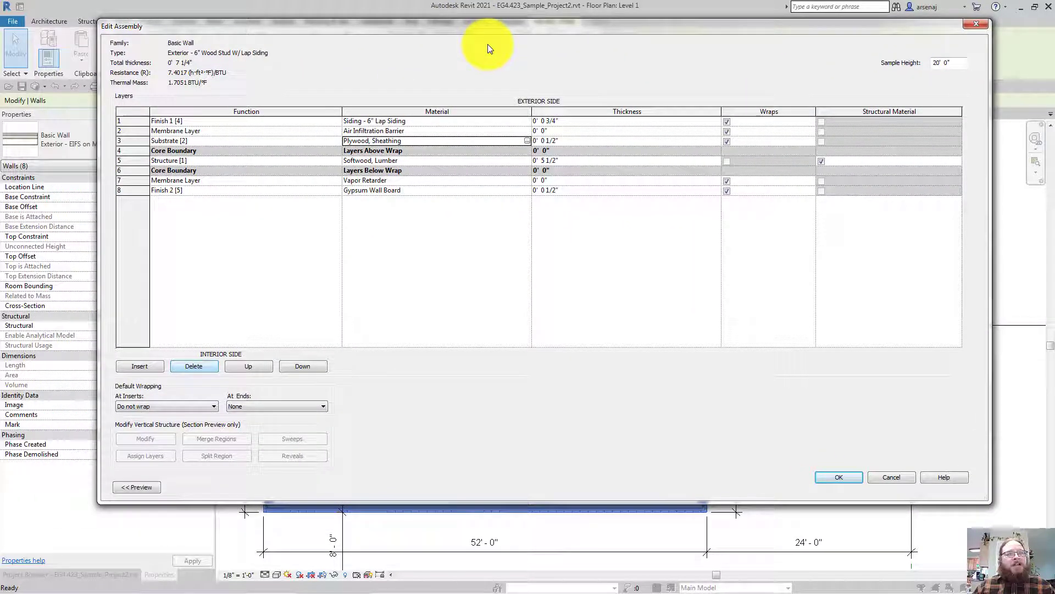
pyautogui.click(836, 476)
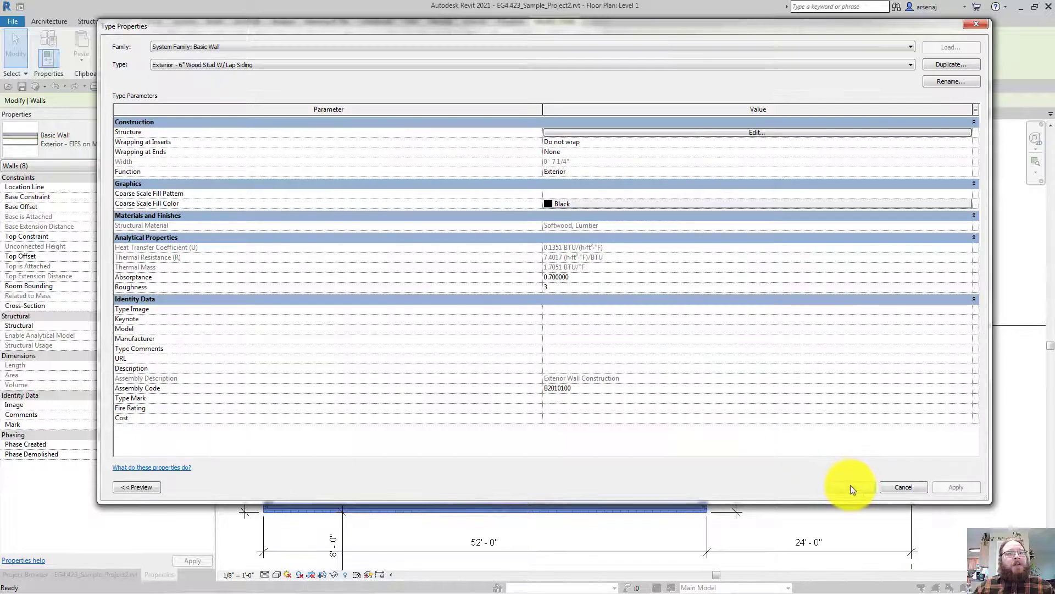
pyautogui.click(851, 487)
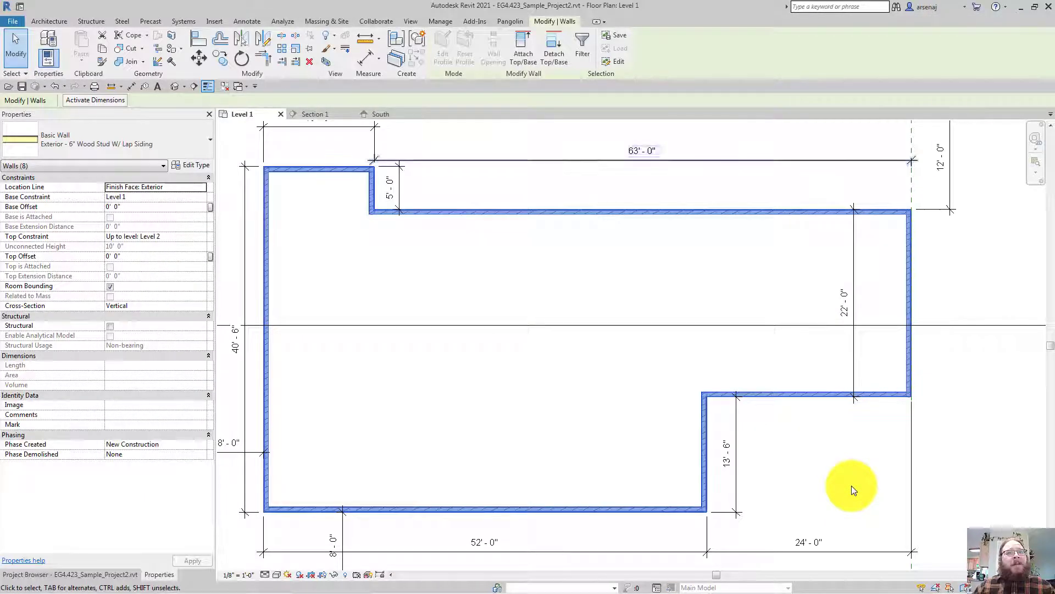
pyautogui.scroll(6, 852, 486)
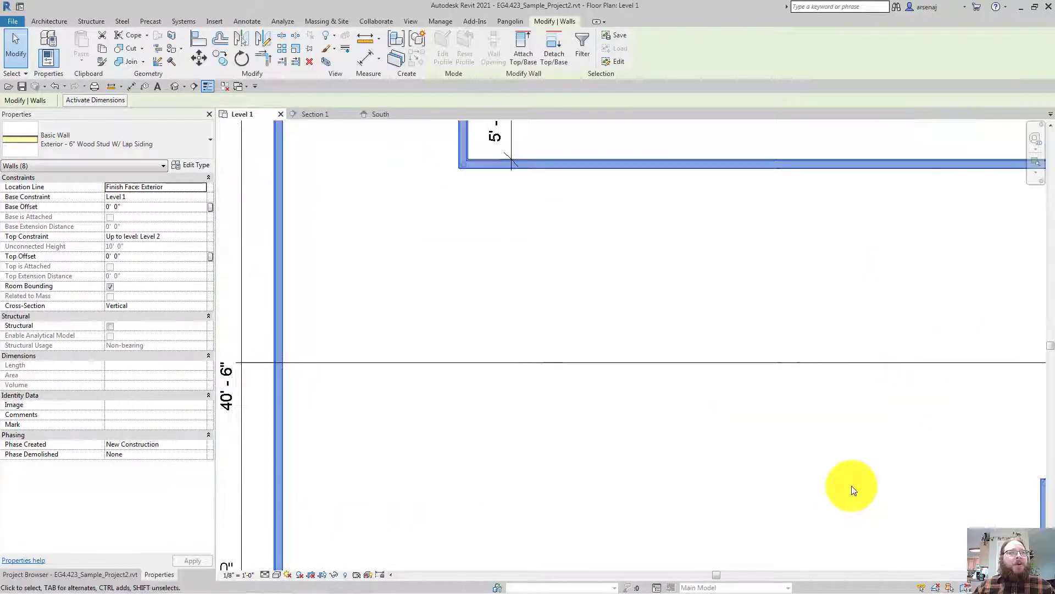
pyautogui.scroll(1, 852, 486)
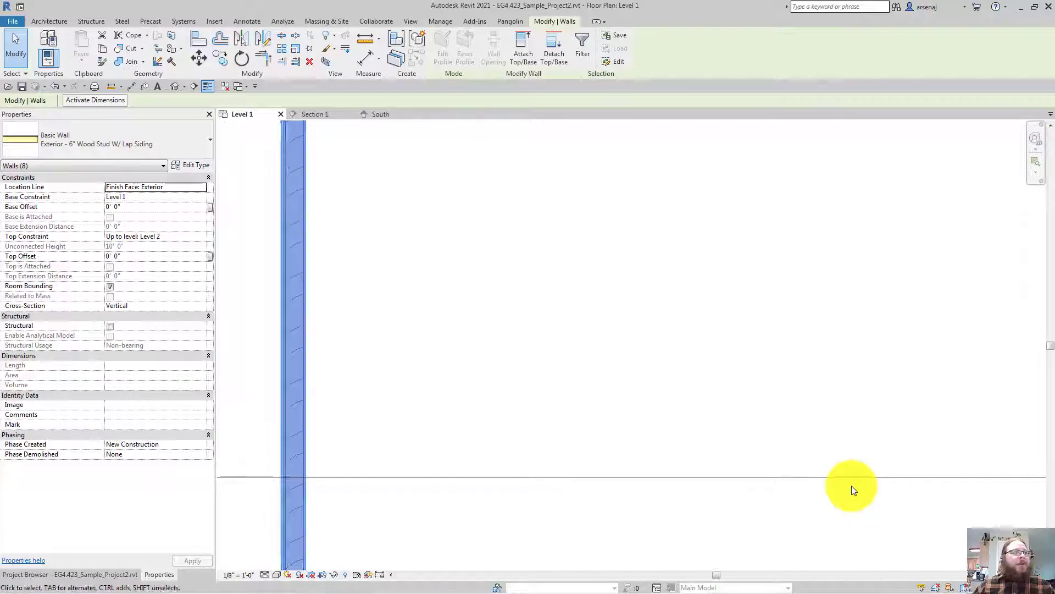
pyautogui.scroll(-3, 852, 486)
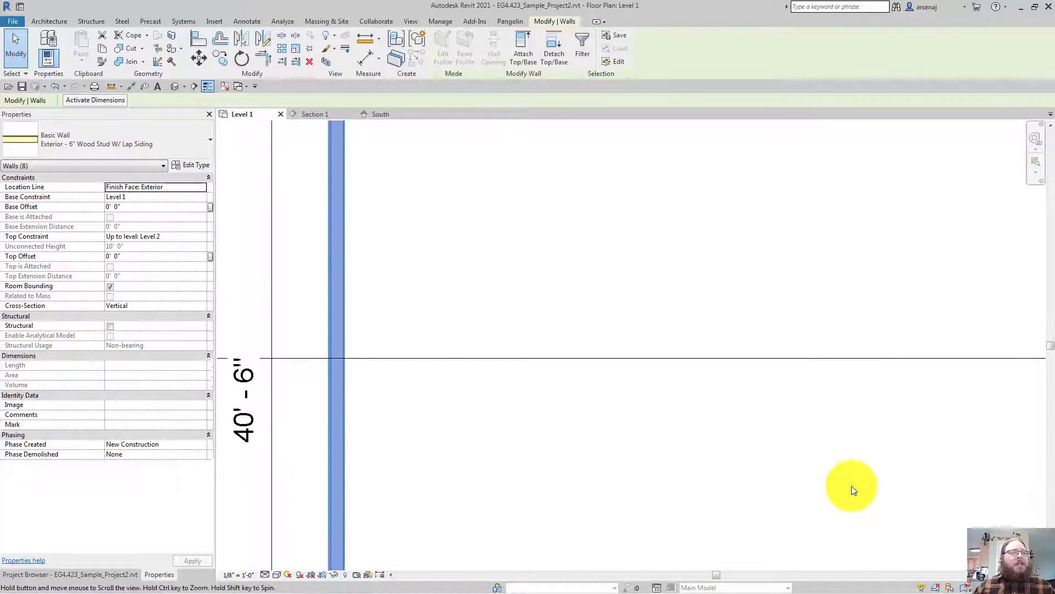
pyautogui.scroll(-4, 857, 492)
pyautogui.scroll(5, 853, 490)
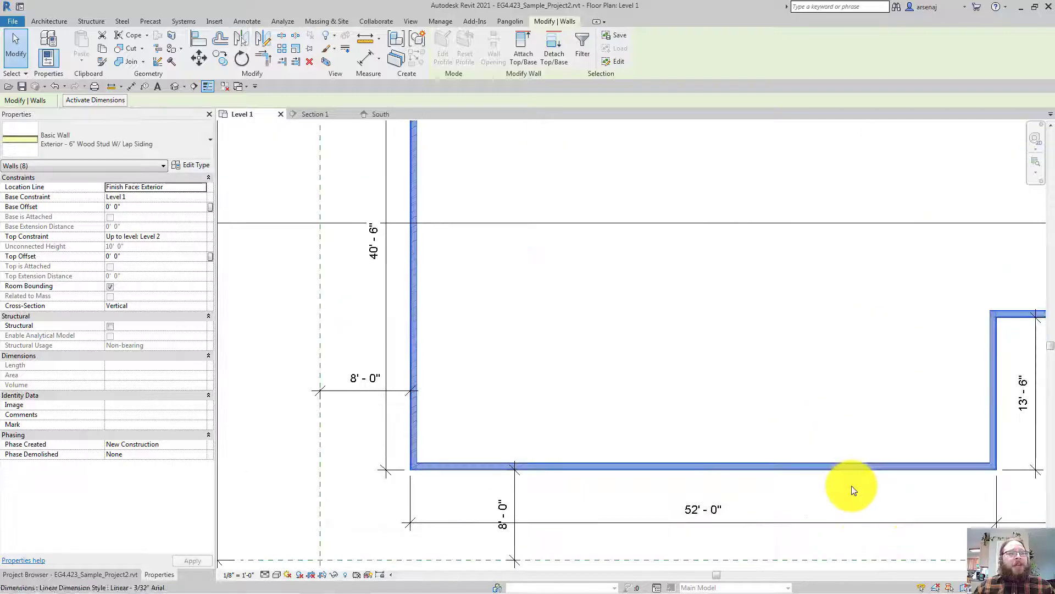
pyautogui.click(201, 189)
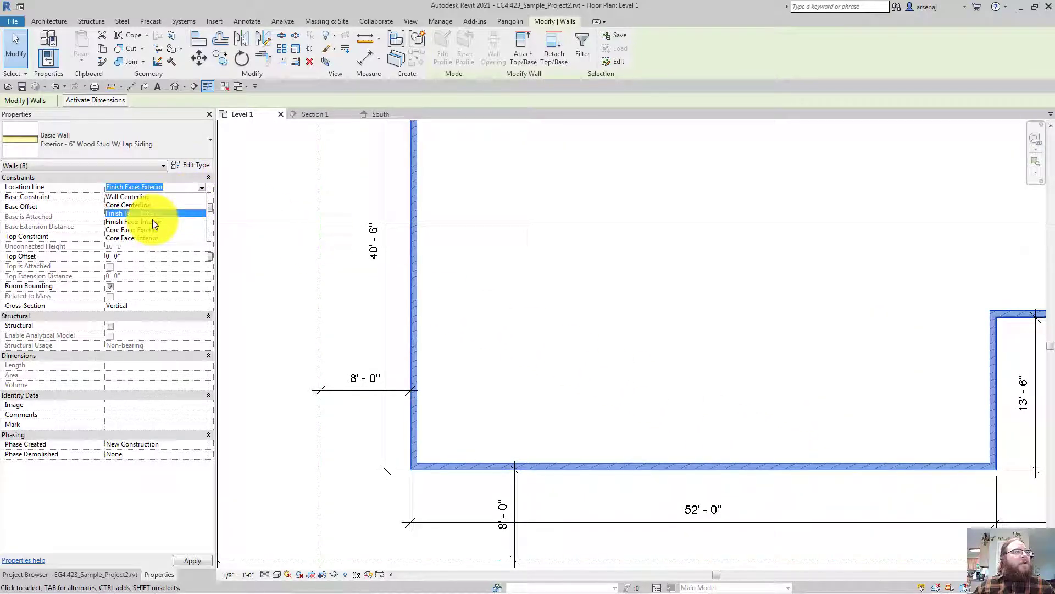
pyautogui.click(153, 220)
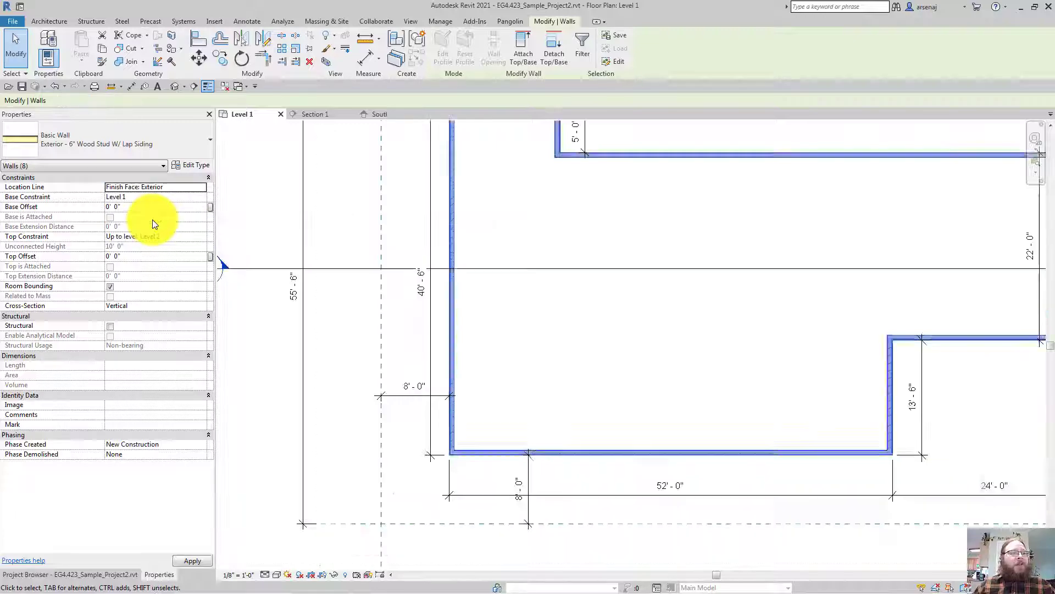
pyautogui.press('Escape')
pyautogui.scroll(3, 388, 302)
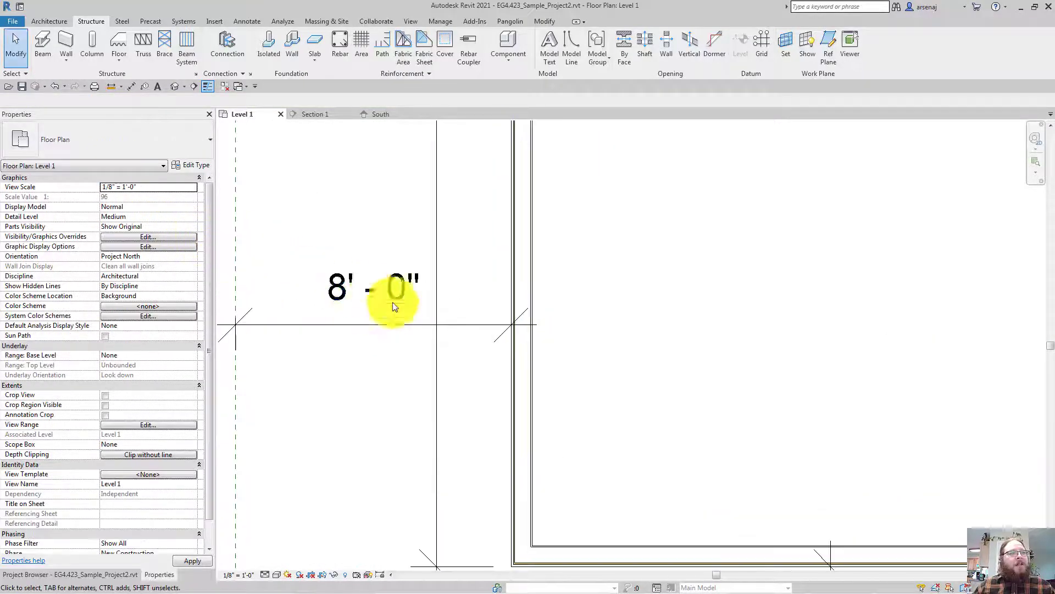
pyautogui.click(460, 325)
pyautogui.scroll(-3, 461, 326)
pyautogui.press('Escape')
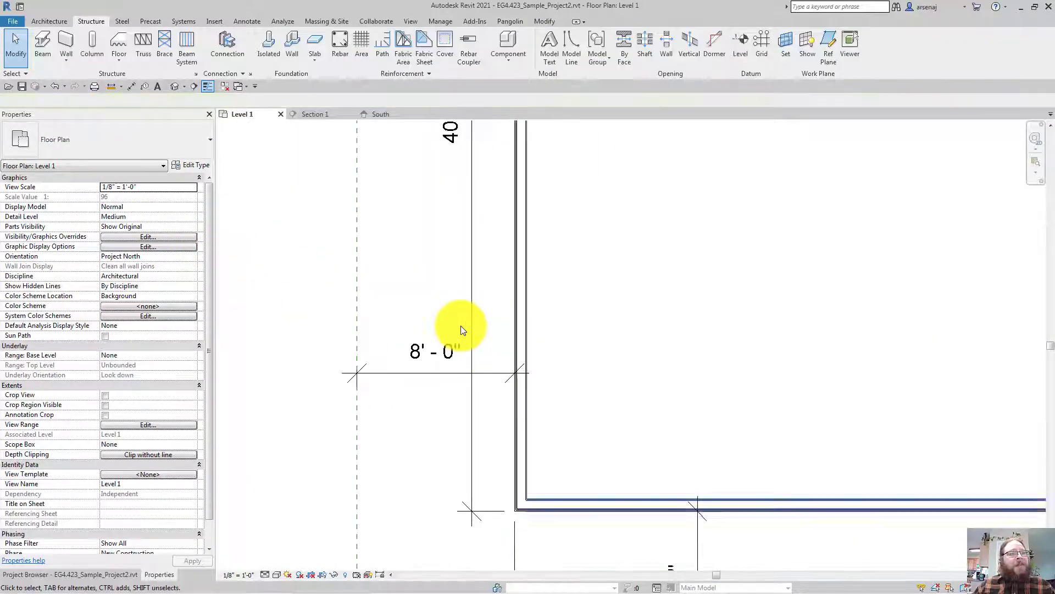
pyautogui.scroll(3, 478, 342)
pyautogui.scroll(2, 522, 373)
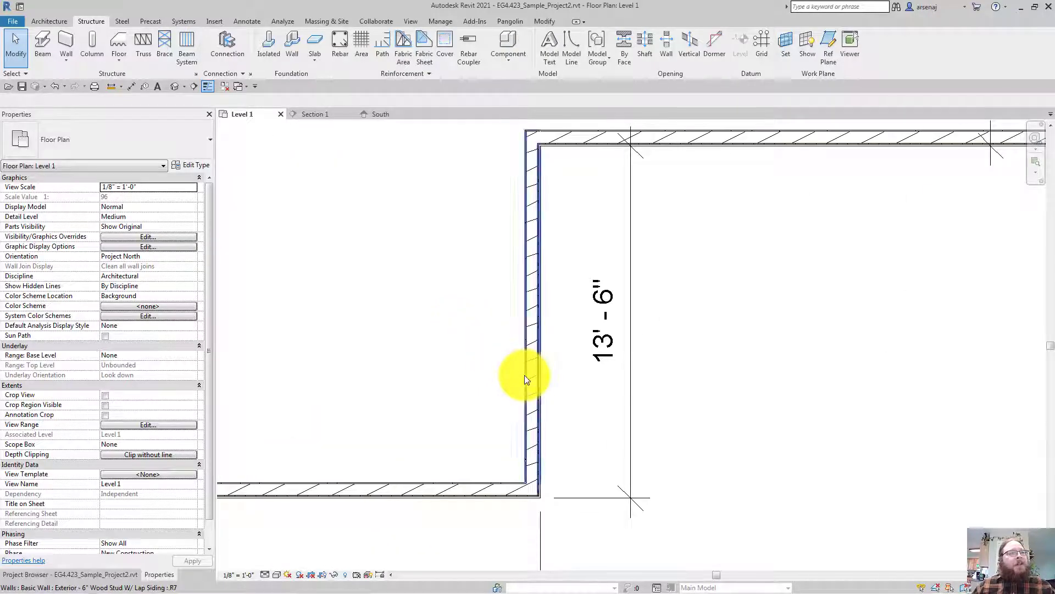
pyautogui.scroll(3, 524, 375)
pyautogui.scroll(1, 556, 314)
pyautogui.click(555, 315)
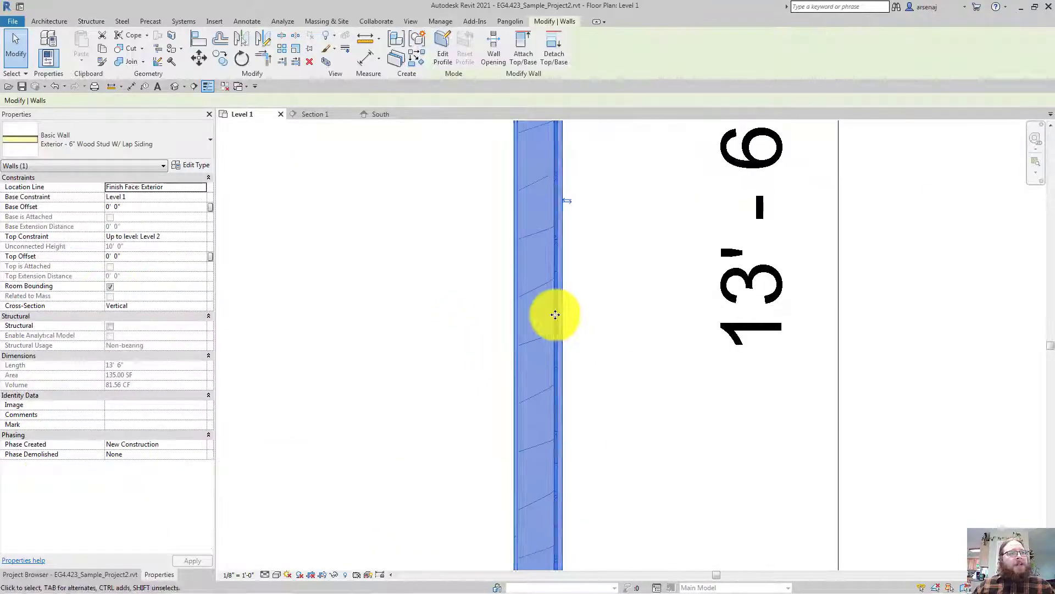
pyautogui.press('Escape')
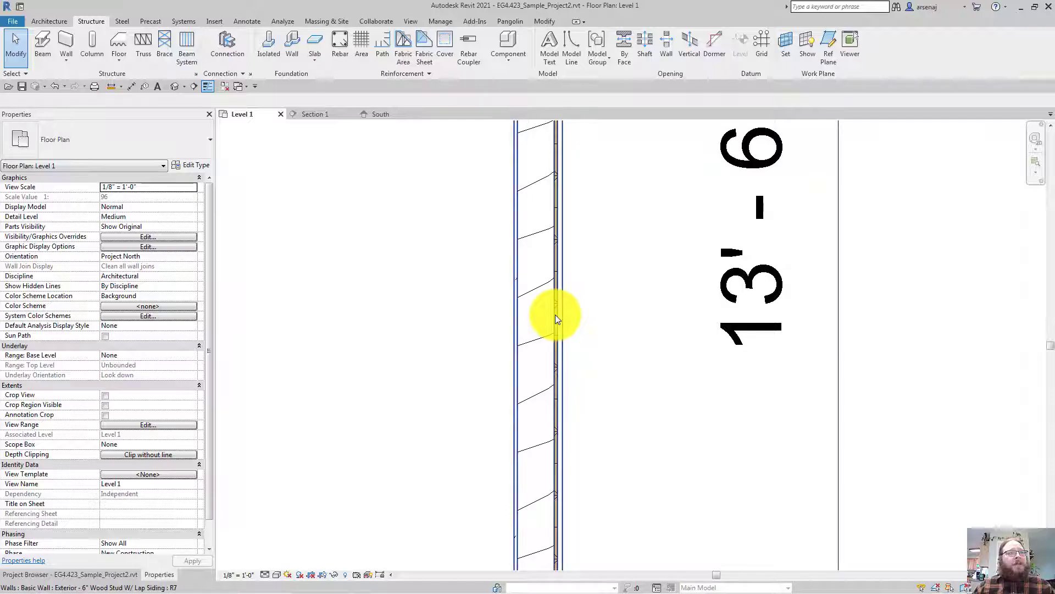
pyautogui.moveTo(555, 315); pyautogui.dragTo(564, 323, button='middle')
pyautogui.scroll(-3, 563, 323)
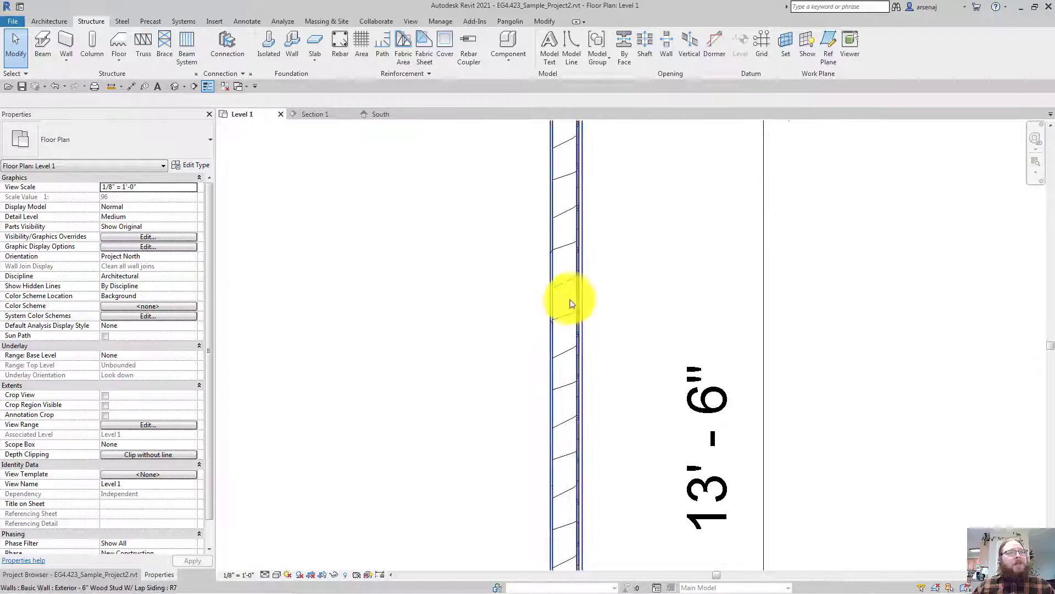
pyautogui.click(577, 301)
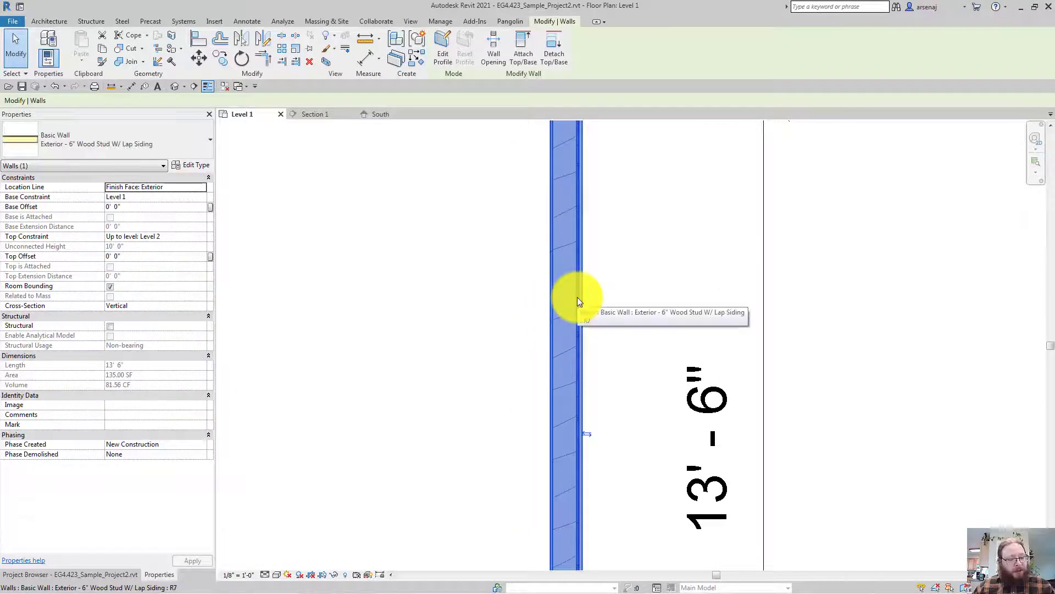
# Set the Softwood, Lumber structure layer's cut background pattern to solid fill
pyautogui.doubleClick(577, 301)
pyautogui.click(588, 132)
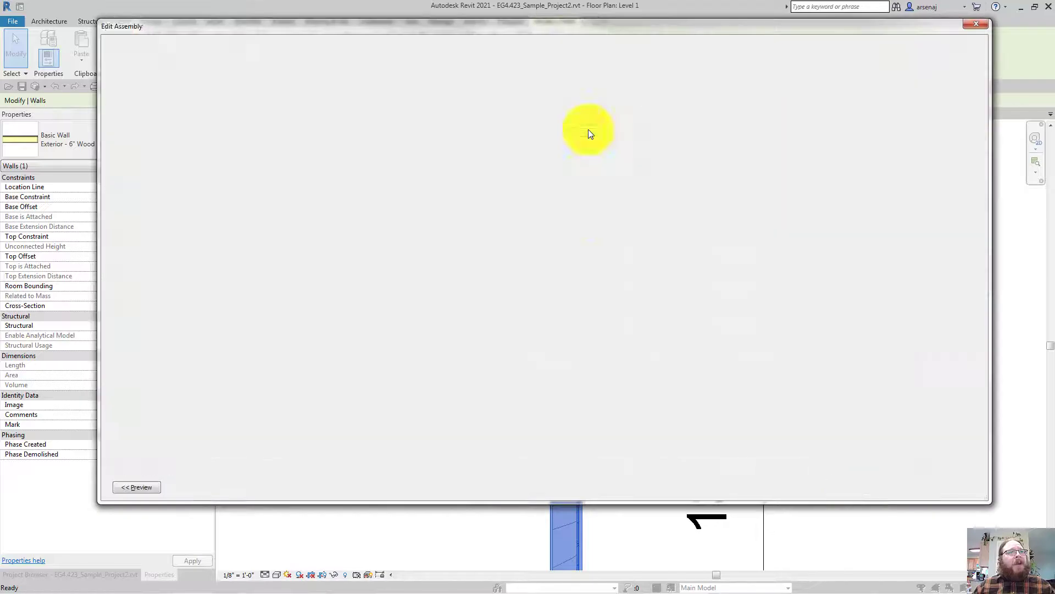
pyautogui.click(526, 161)
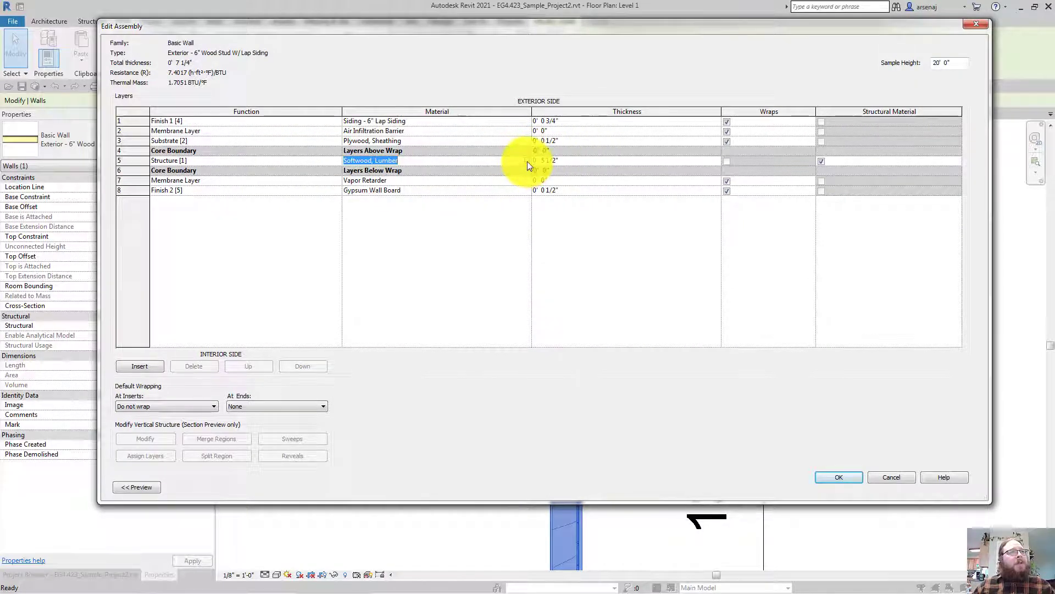
pyautogui.click(526, 161)
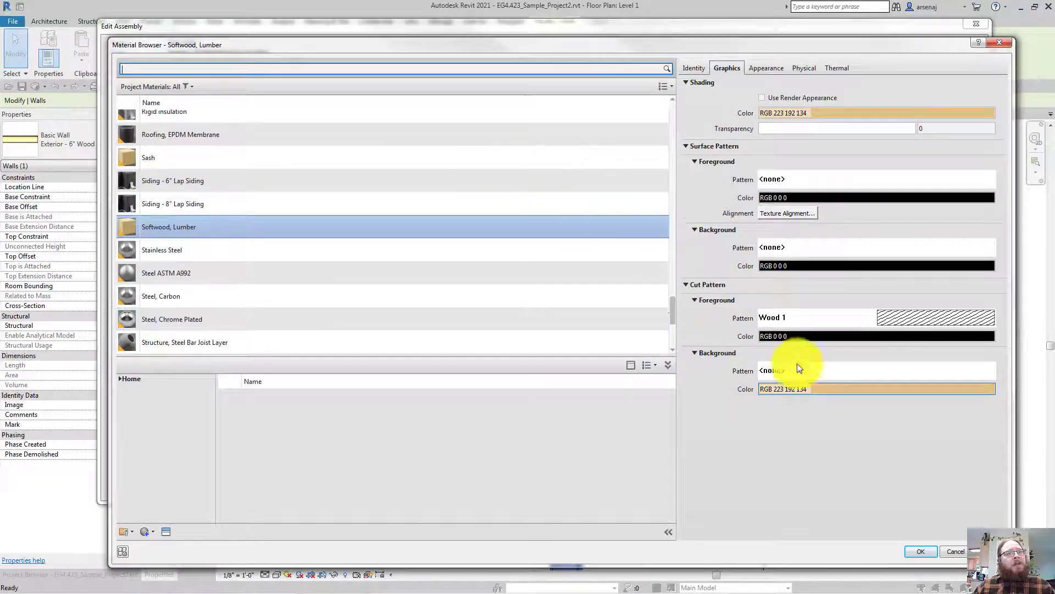
pyautogui.click(807, 371)
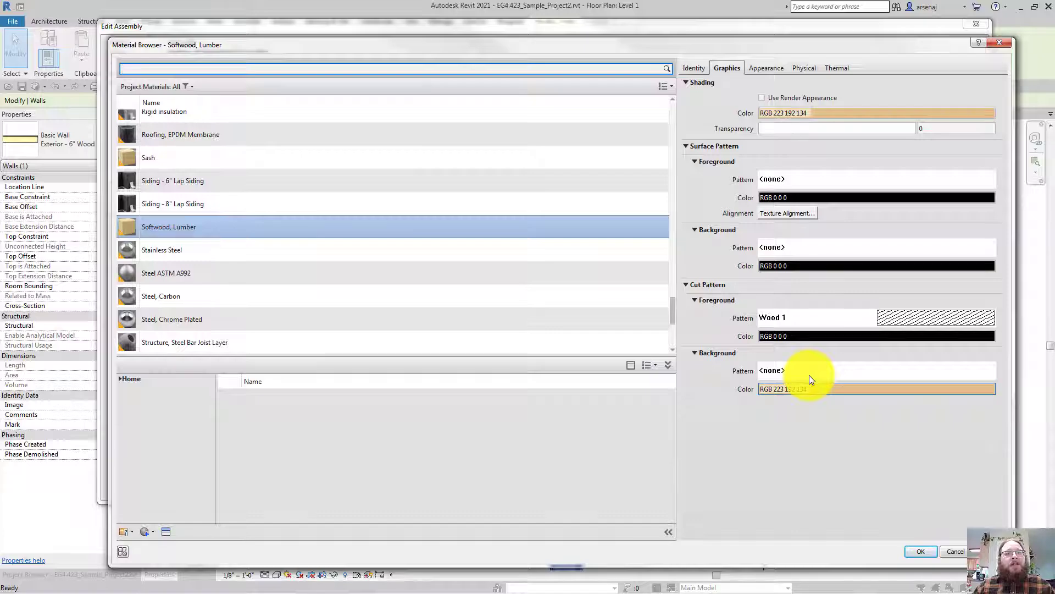
pyautogui.click(809, 374)
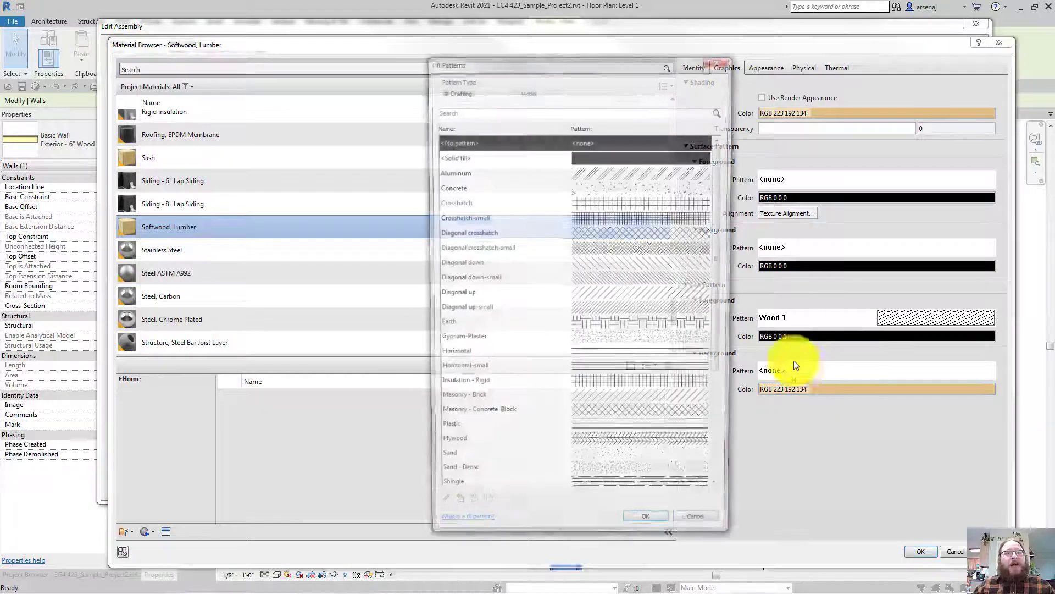
pyautogui.click(583, 160)
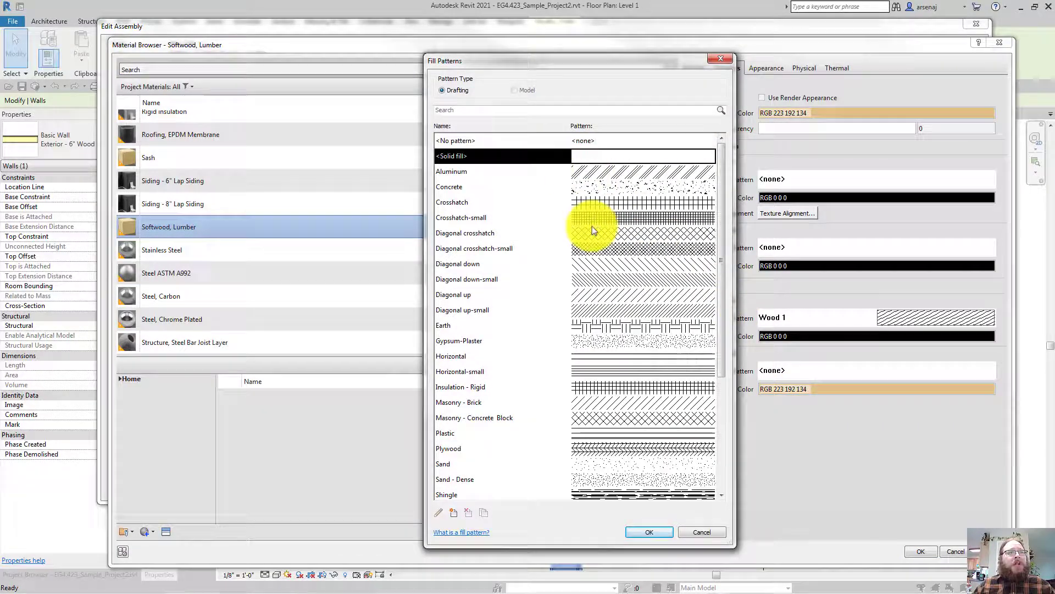
pyautogui.click(633, 527)
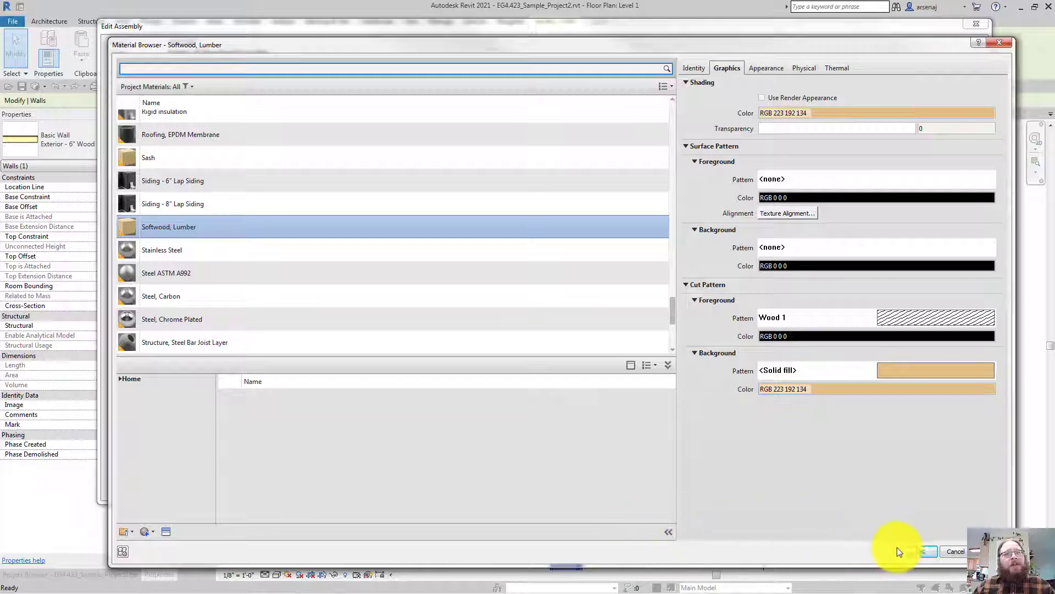
# Accept changes through Material Browser, Edit Assembly and Type Properties, then deselect the wall
pyautogui.click(912, 548)
pyautogui.click(831, 480)
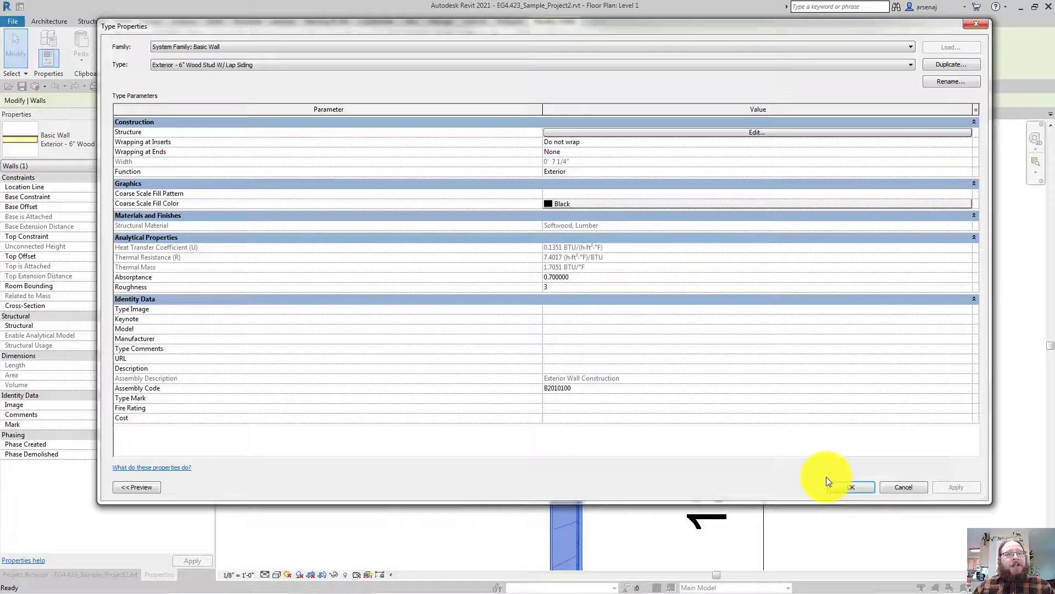
pyautogui.click(861, 488)
pyautogui.click(620, 477)
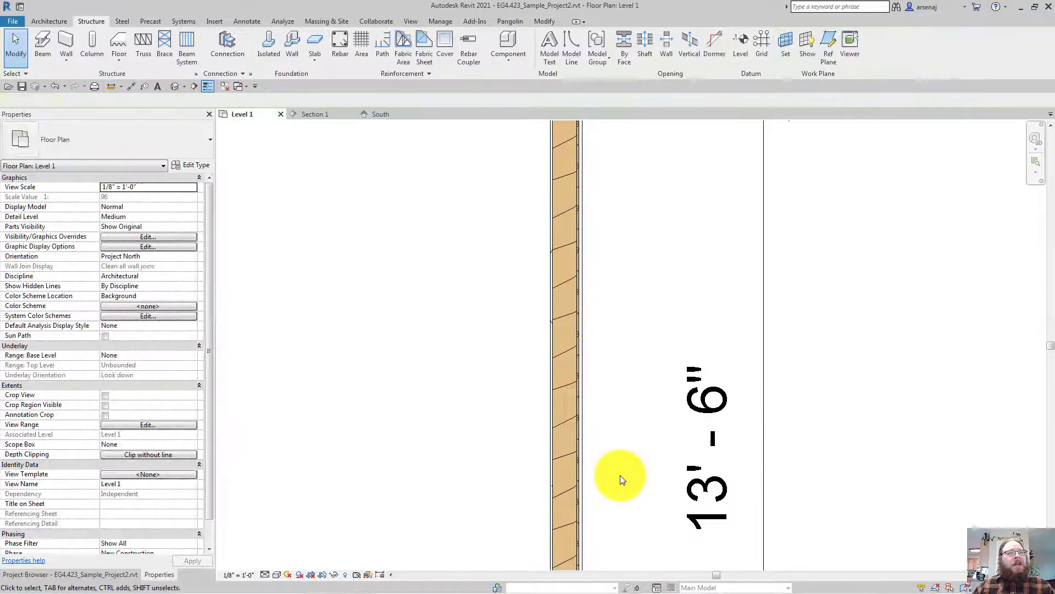
# Zoom and pan Level 1 to frame the whole wall outline, then open the Floor drop-down
pyautogui.scroll(-5, 620, 475)
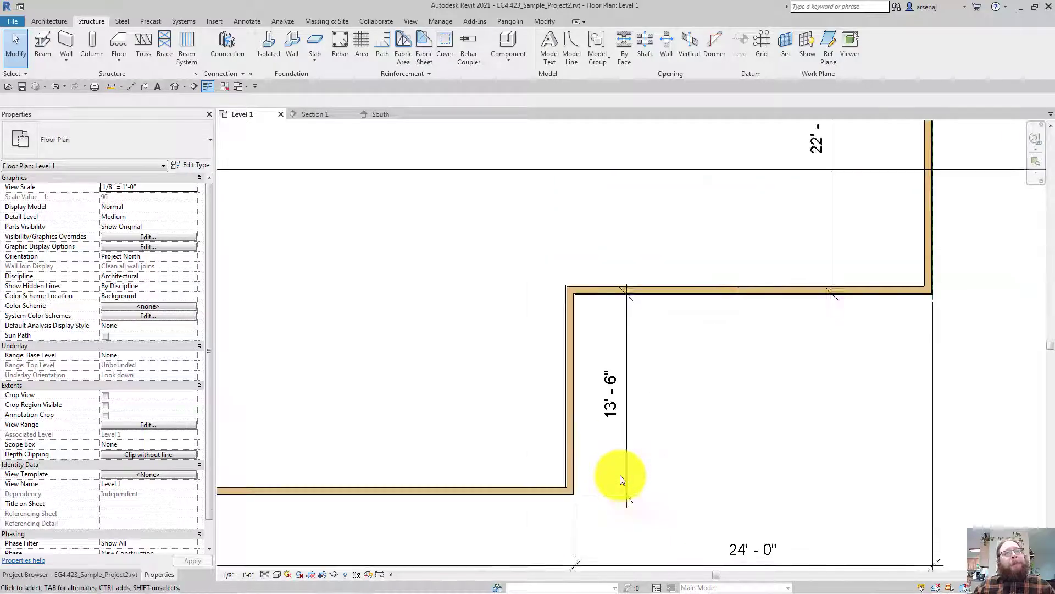
pyautogui.scroll(-4, 620, 475)
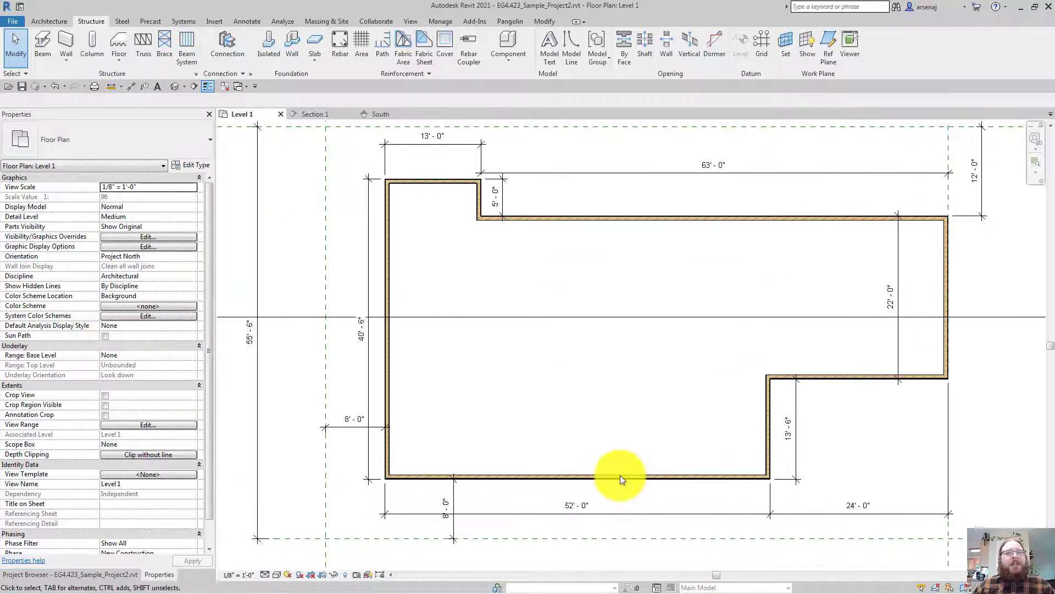
pyautogui.scroll(1, 620, 475)
pyautogui.scroll(-2, 620, 475)
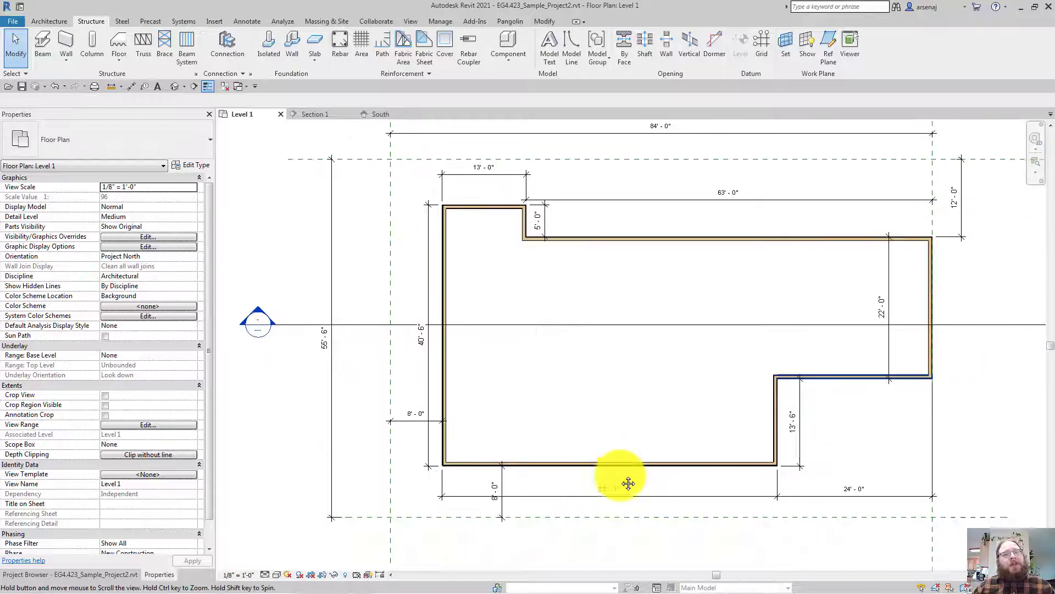
pyautogui.scroll(1, 620, 475)
pyautogui.moveTo(592, 515); pyautogui.dragTo(659, 505, button='middle')
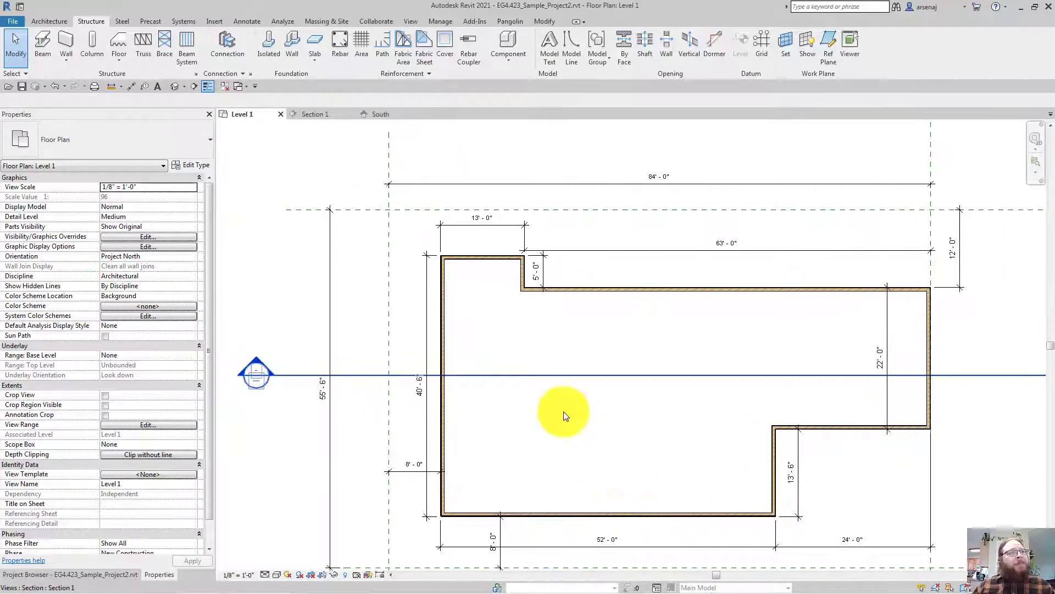
pyautogui.moveTo(559, 419); pyautogui.dragTo(542, 388, button='middle')
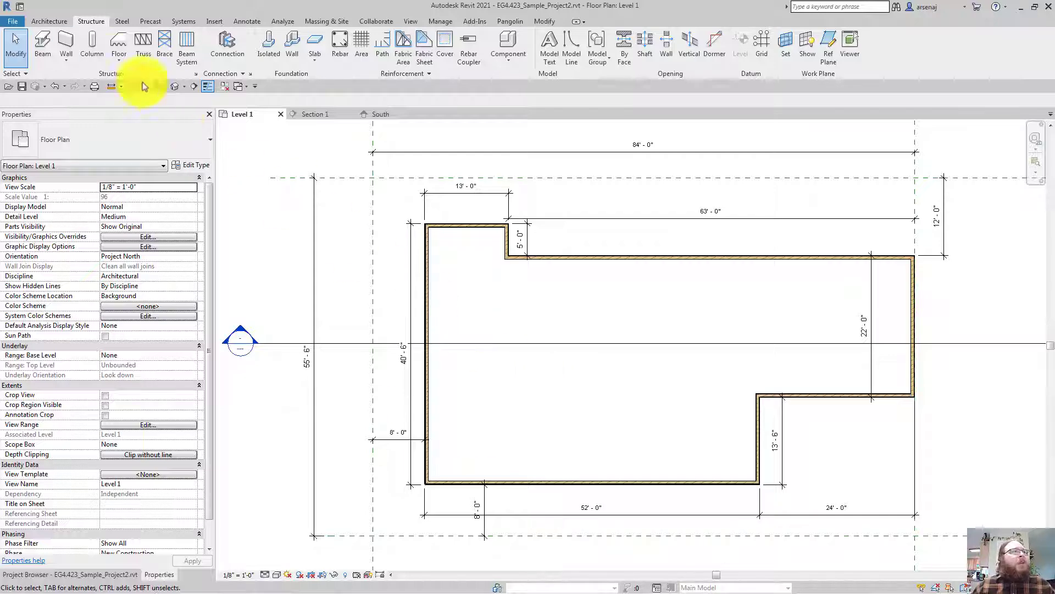
pyautogui.click(114, 60)
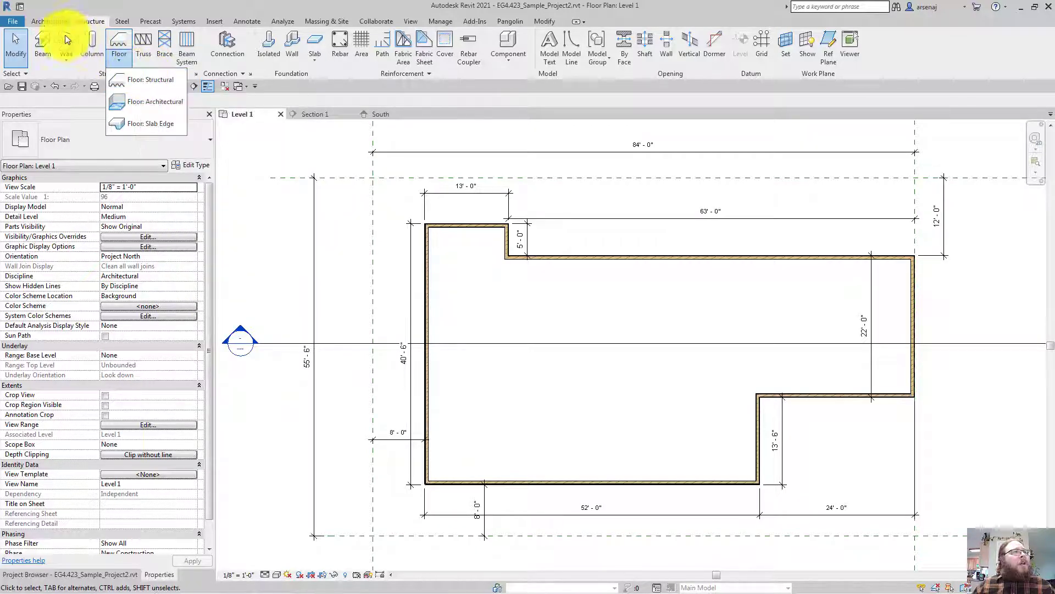
# Start a Floor: Structural from the Architecture tab and save the project at the reminder
pyautogui.click(40, 22)
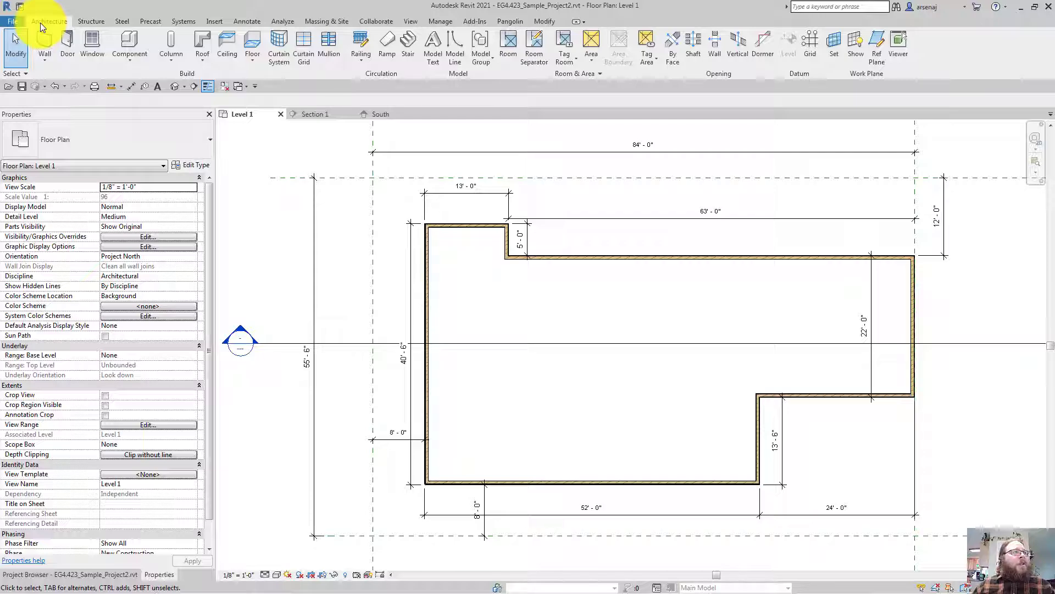
pyautogui.click(251, 63)
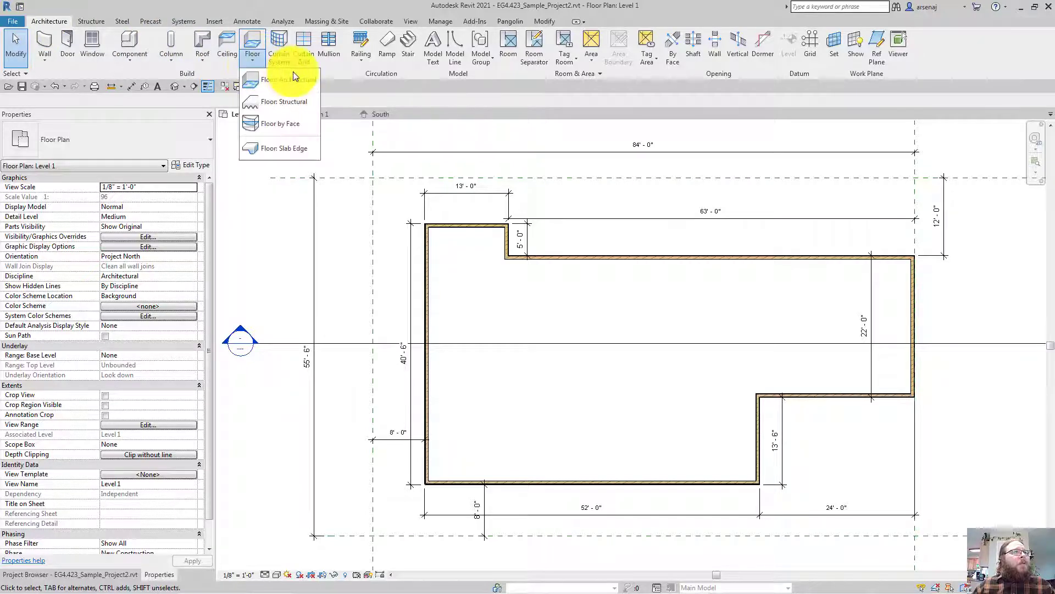
pyautogui.click(276, 102)
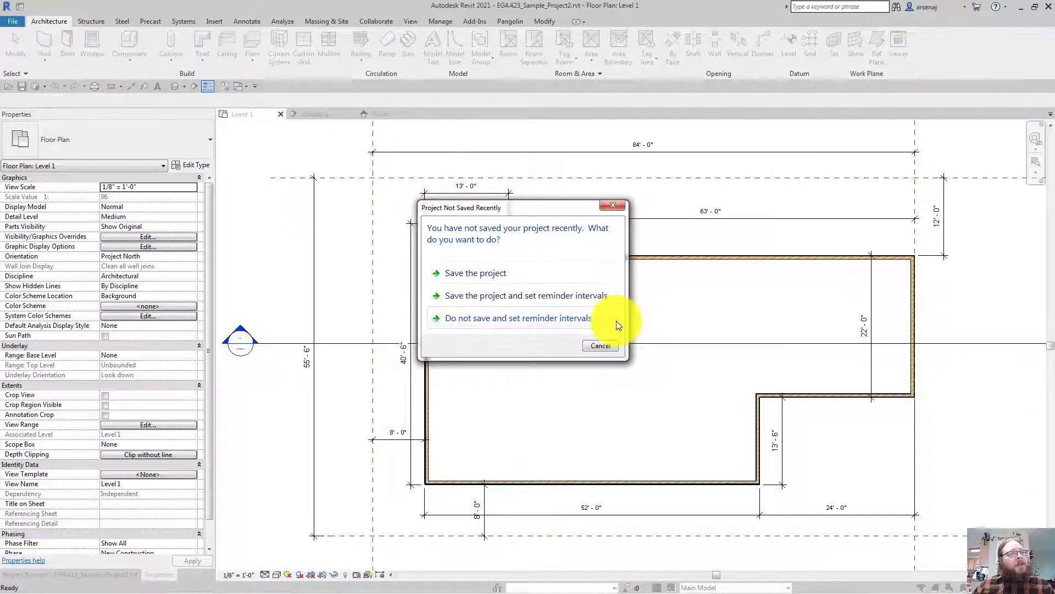
pyautogui.click(499, 273)
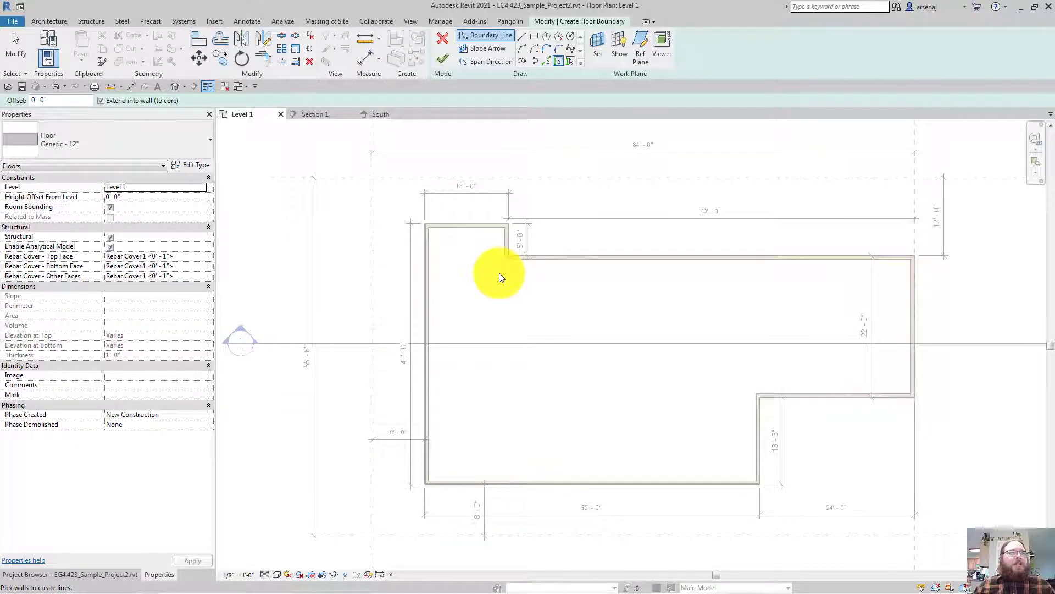
# Choose Wood Joist 10" - Wood Finish in the floor type selector
pyautogui.scroll(2, 516, 325)
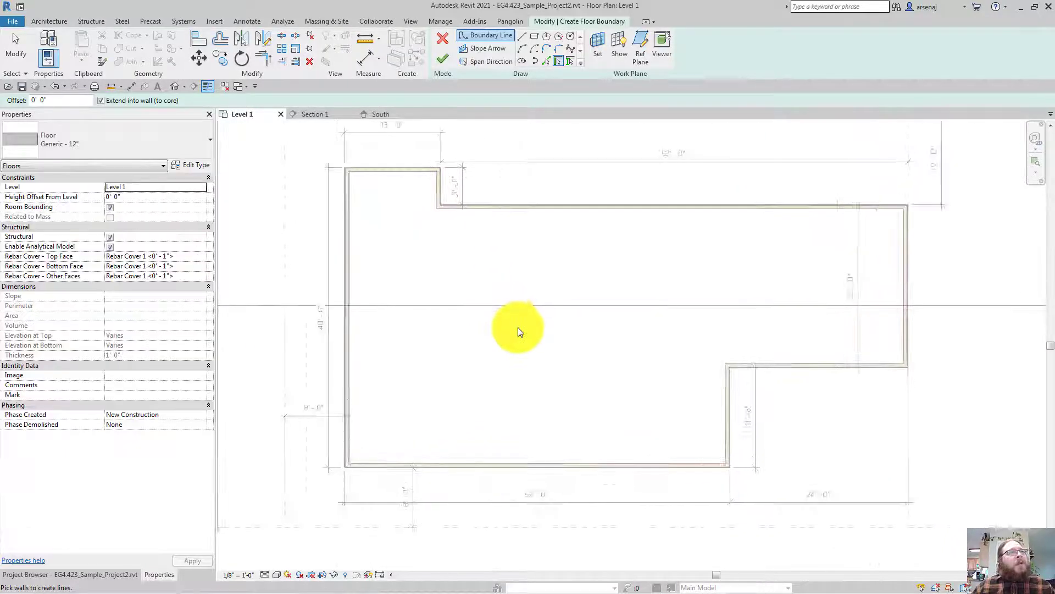
pyautogui.scroll(-3, 517, 327)
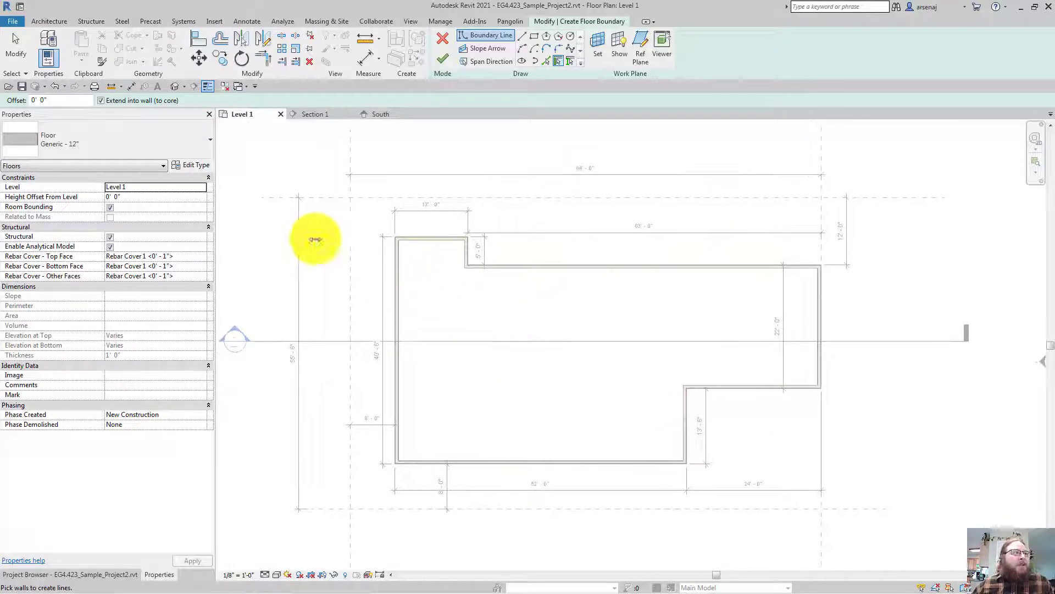
pyautogui.click(113, 150)
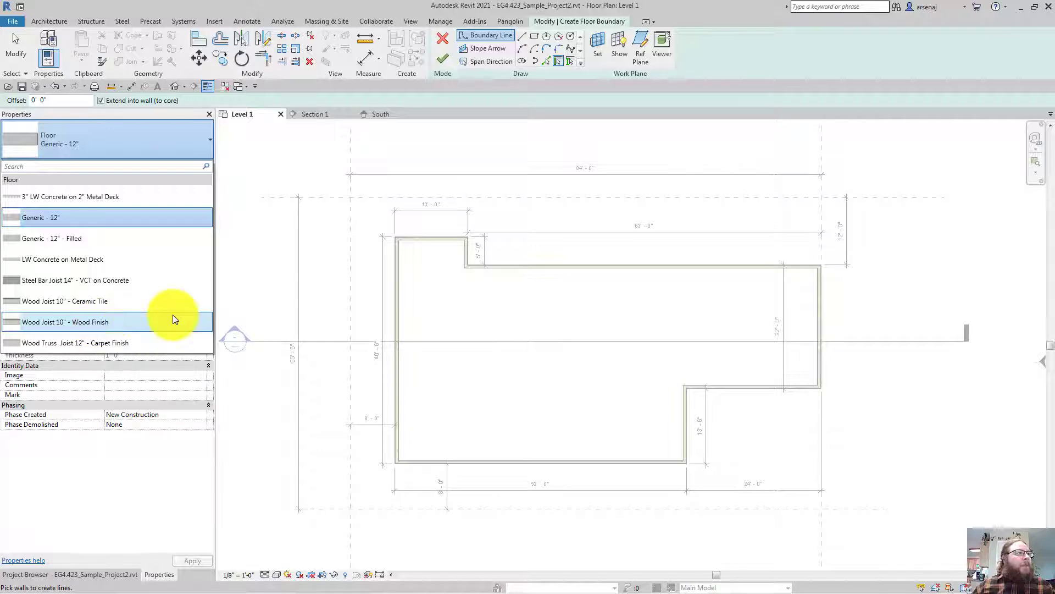
pyautogui.click(104, 321)
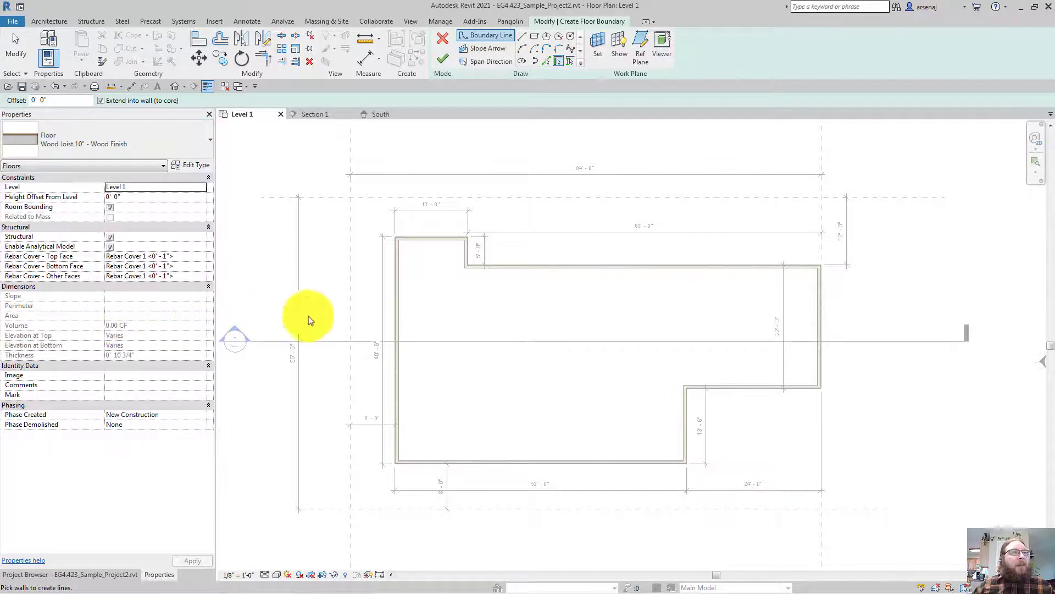
pyautogui.moveTo(596, 310); pyautogui.dragTo(575, 314, button='middle')
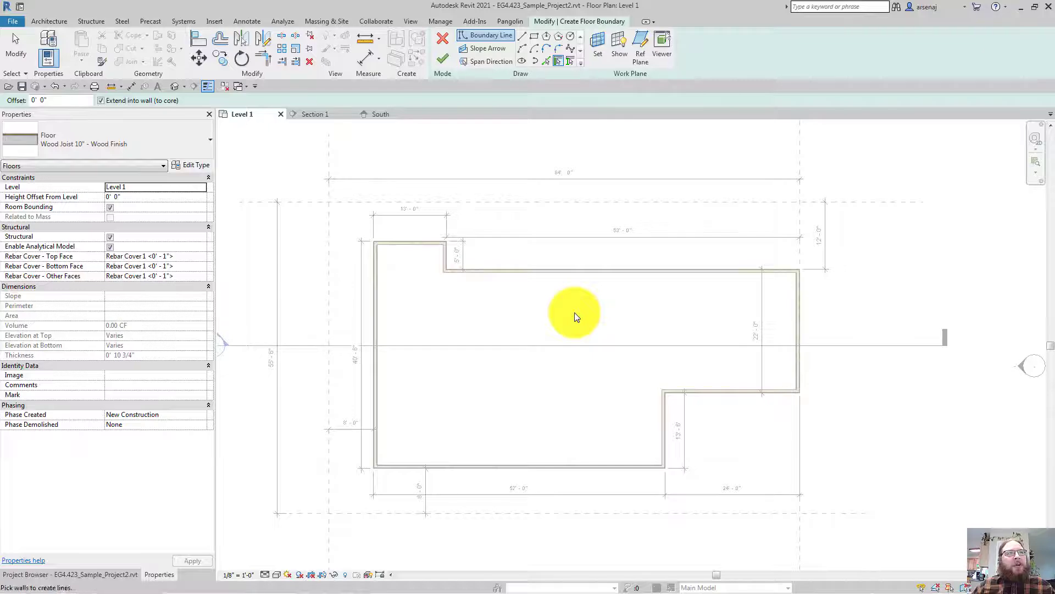
# Add boundary lines by picking the long top and top-left walls, undoing an overlapping pick
pyautogui.click(522, 36)
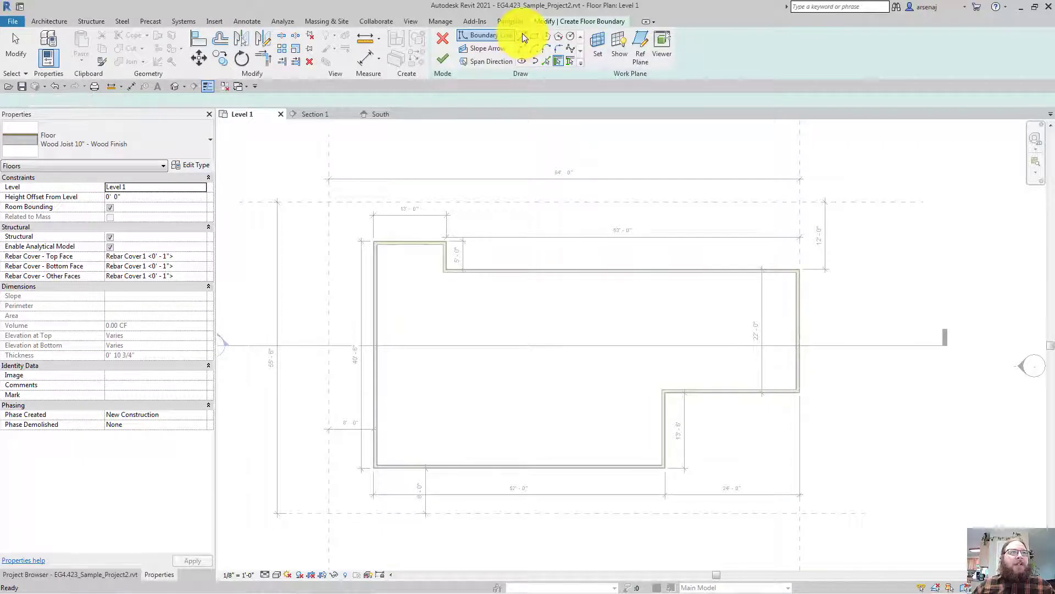
pyautogui.click(452, 266)
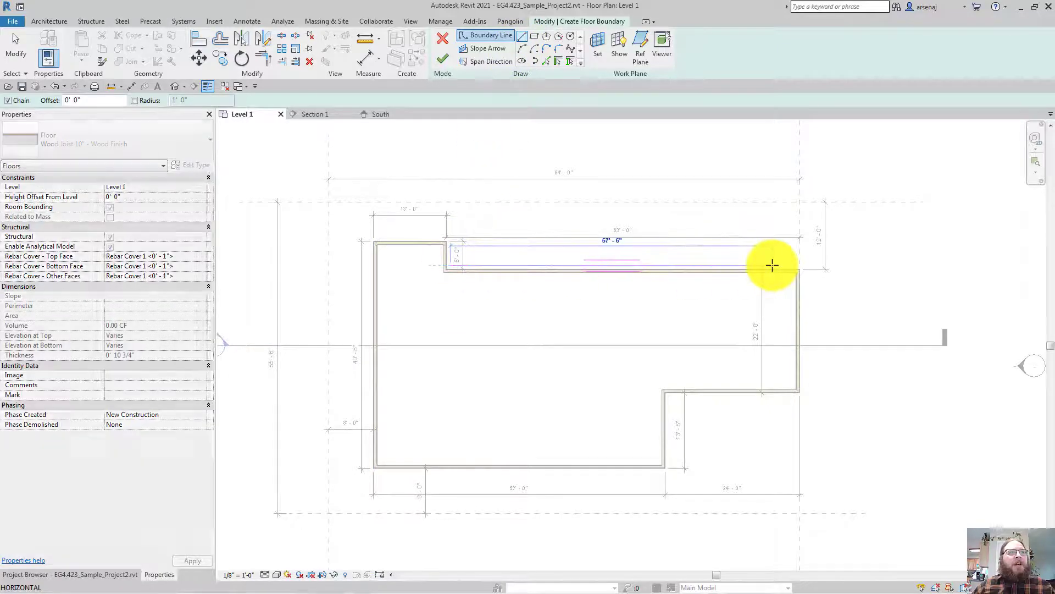
pyautogui.press('Escape')
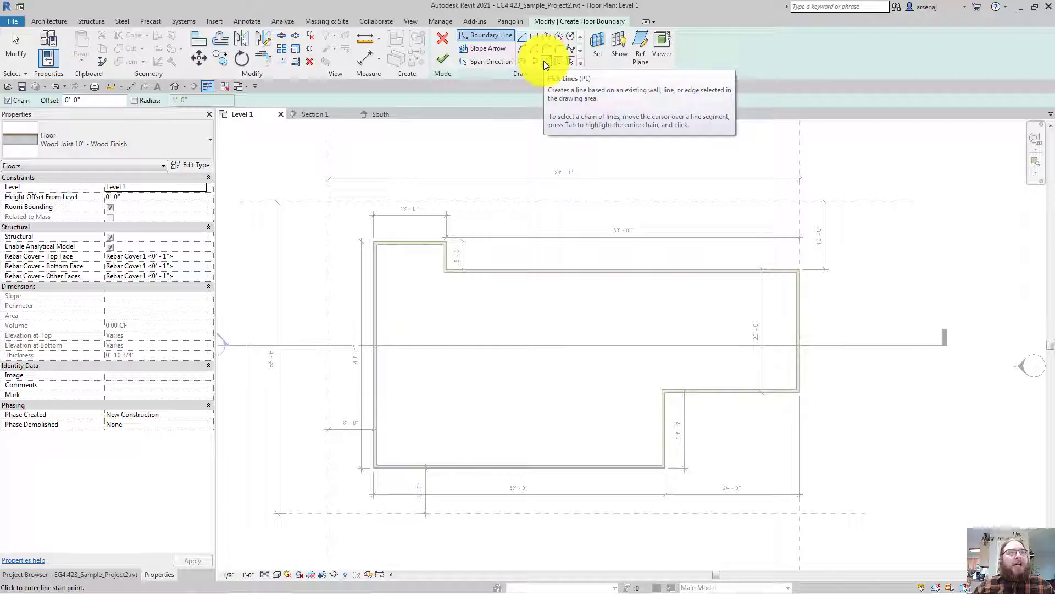
pyautogui.click(543, 61)
pyautogui.scroll(3, 526, 269)
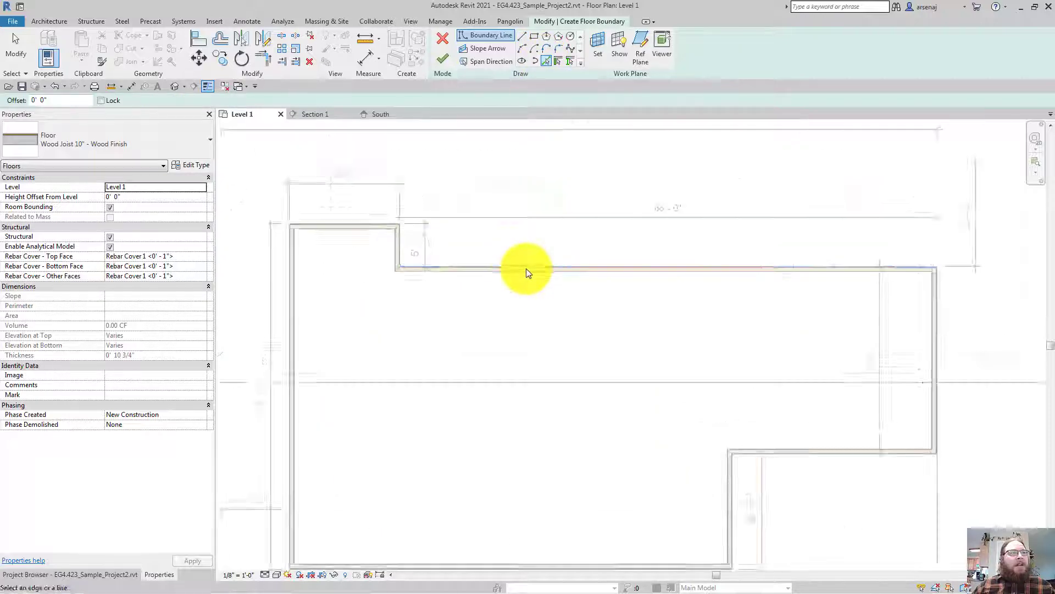
pyautogui.press('Tab')
pyautogui.press('Tab')
pyautogui.press('Tab')
pyautogui.press('Tab')
pyautogui.press('Tab')
pyautogui.press('Tab')
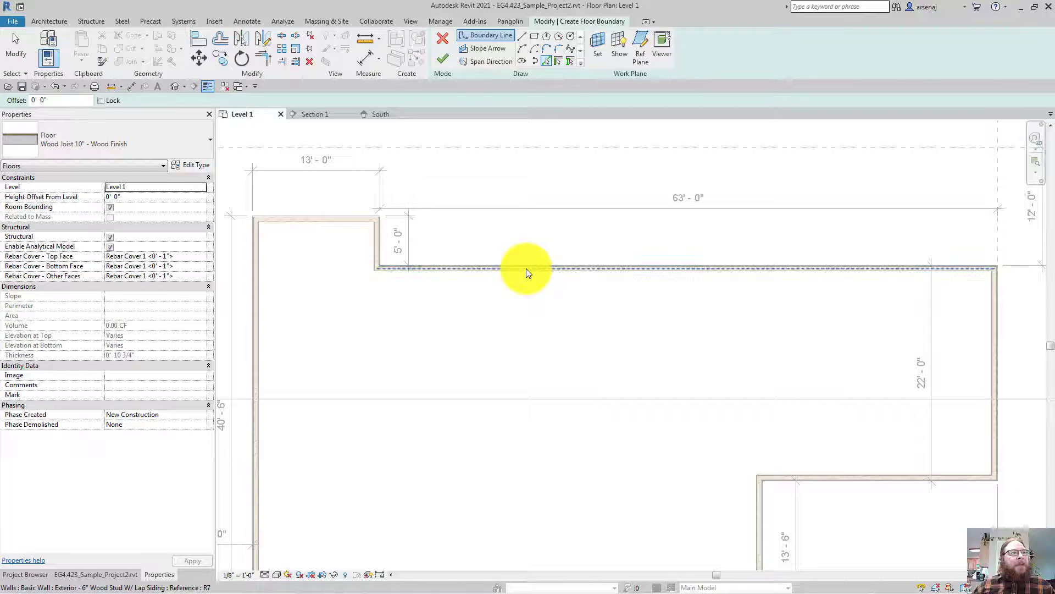
pyautogui.click(526, 268)
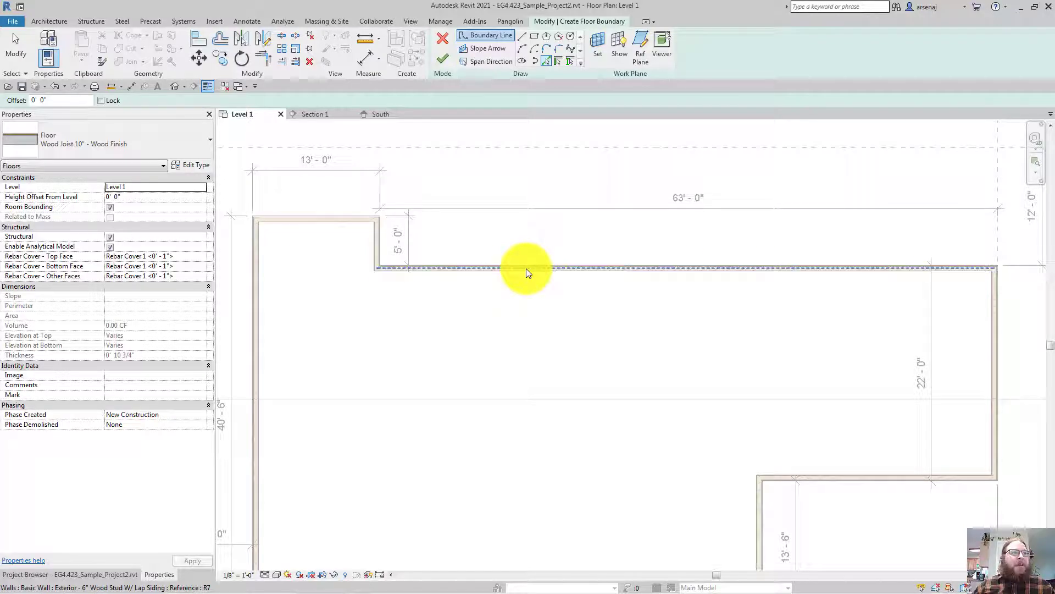
pyautogui.click(526, 268)
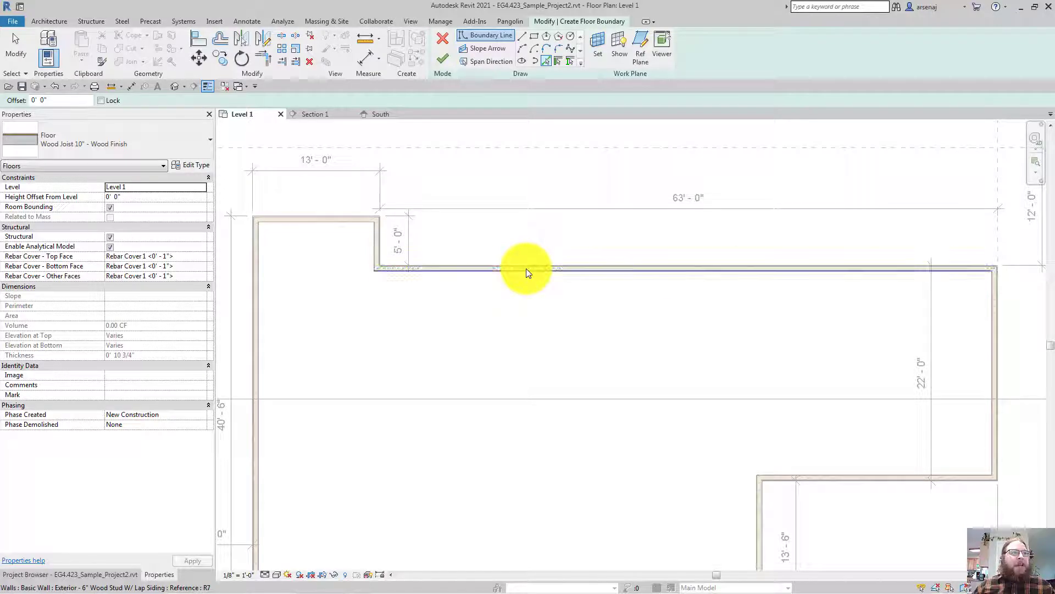
pyautogui.click(355, 218)
pyautogui.click(417, 271)
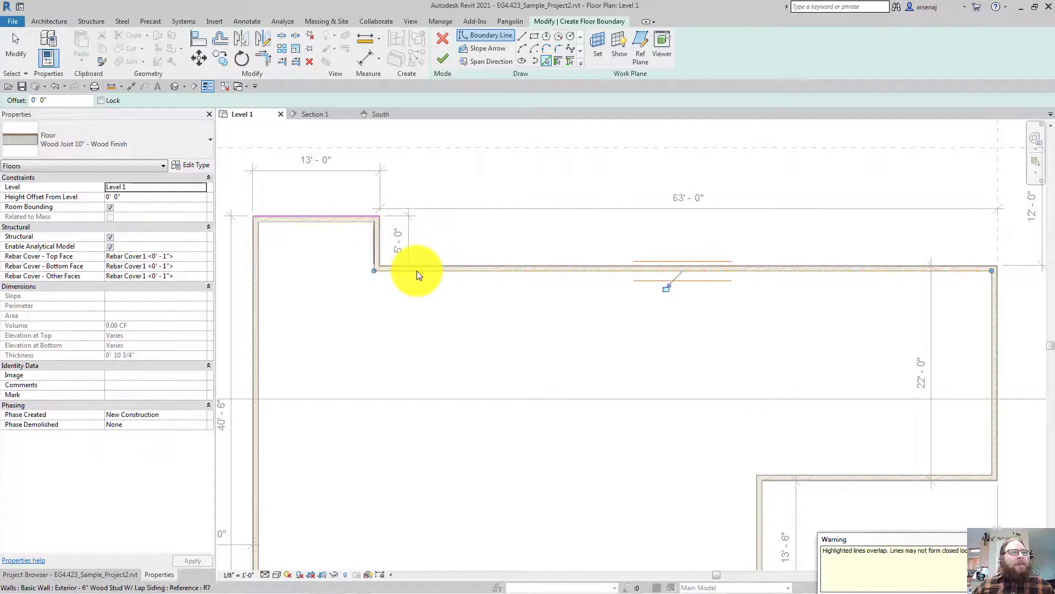
pyautogui.hotkey('ctrl', 'z')
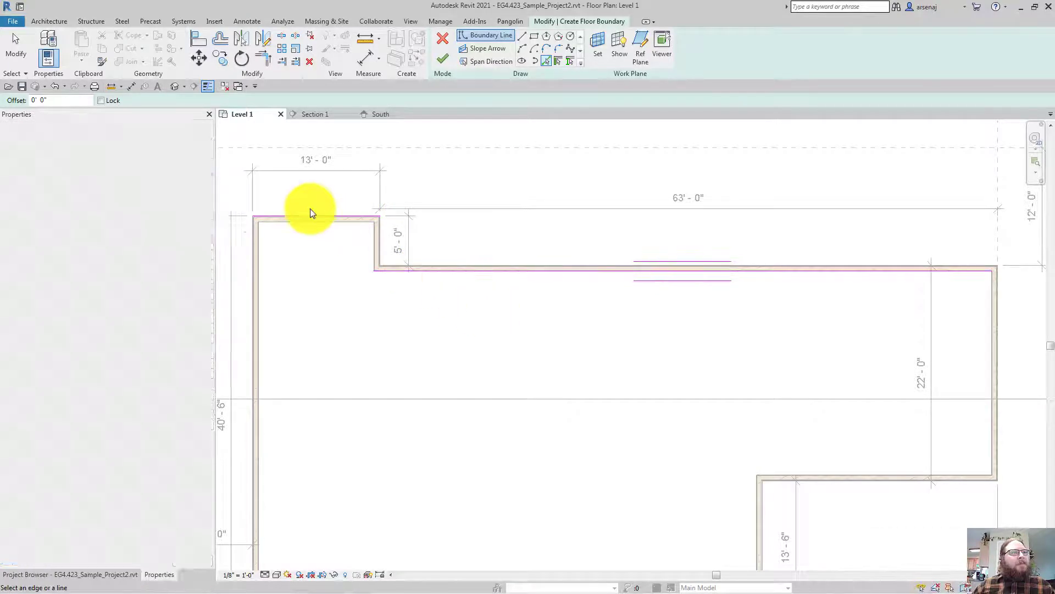
# Window-select the three upper-left boundary lines
pyautogui.press('Escape')
pyautogui.moveTo(518, 357); pyautogui.dragTo(592, 369, button='middle')
pyautogui.moveTo(592, 369); pyautogui.dragTo(361, 238)
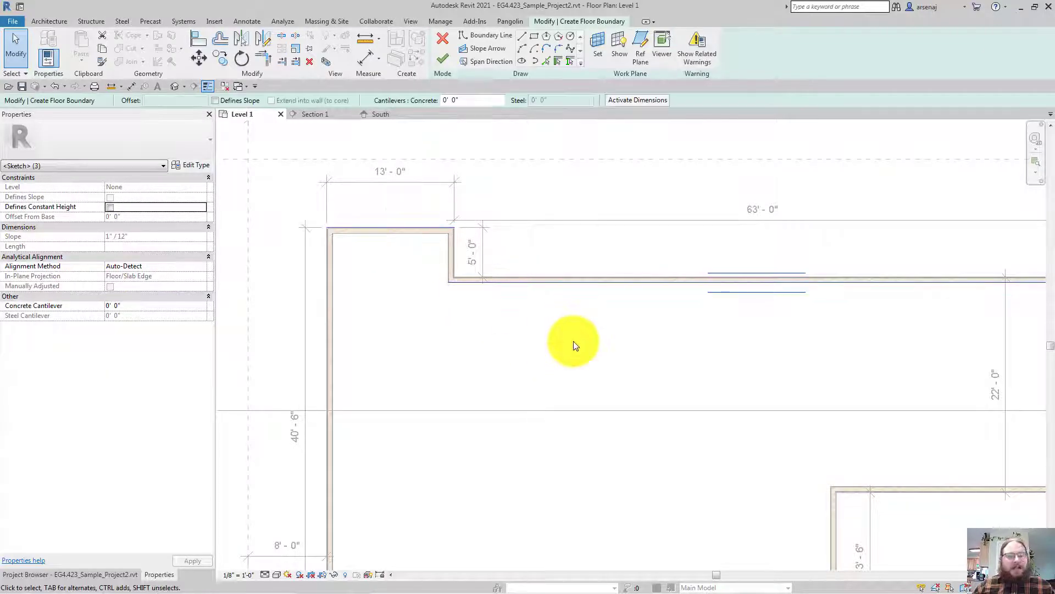
# Delete the selected boundary lines plus a trial line picked along the top wall
pyautogui.press('Escape')
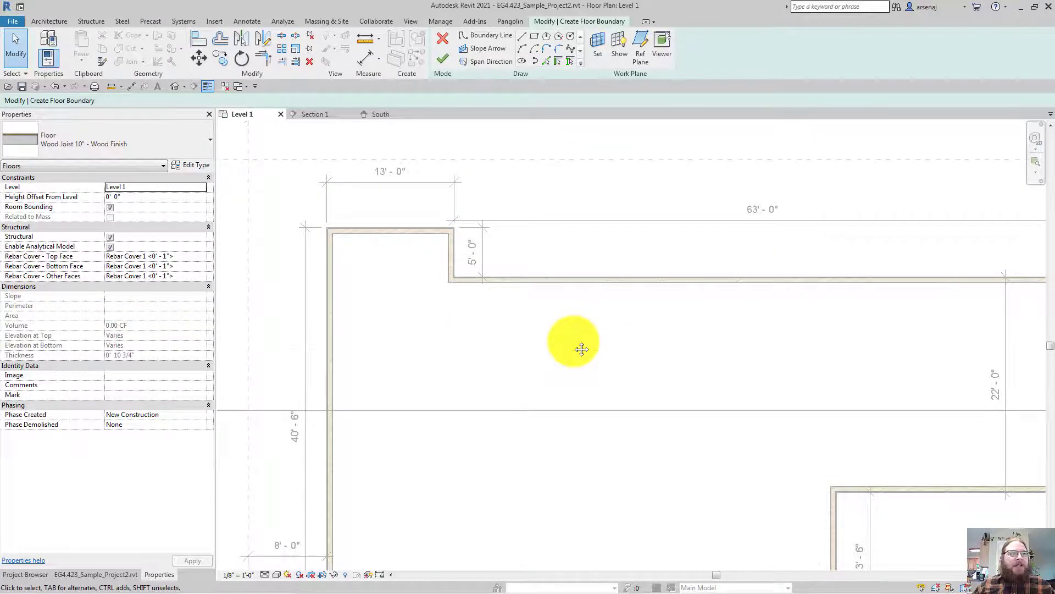
pyautogui.scroll(-3, 582, 349)
pyautogui.scroll(3, 575, 341)
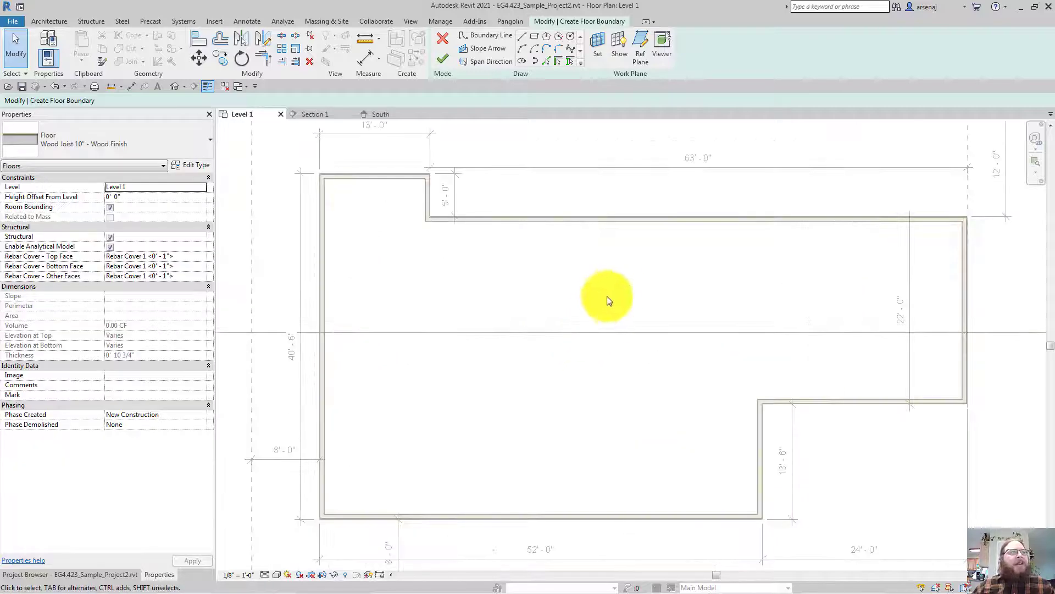
pyautogui.moveTo(570, 332); pyautogui.dragTo(293, 199)
pyautogui.click(545, 61)
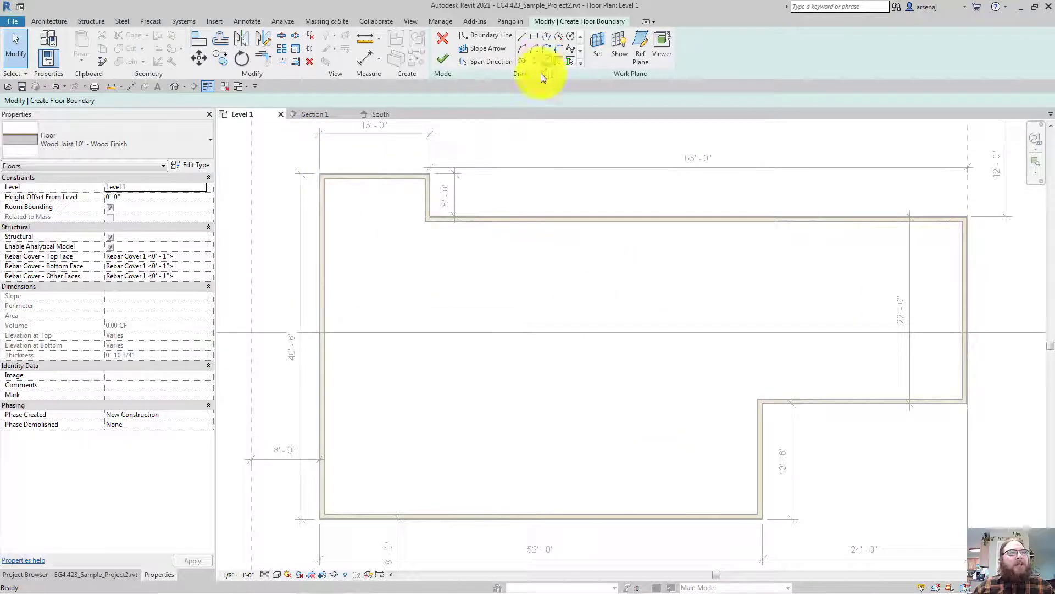
pyautogui.click(510, 219)
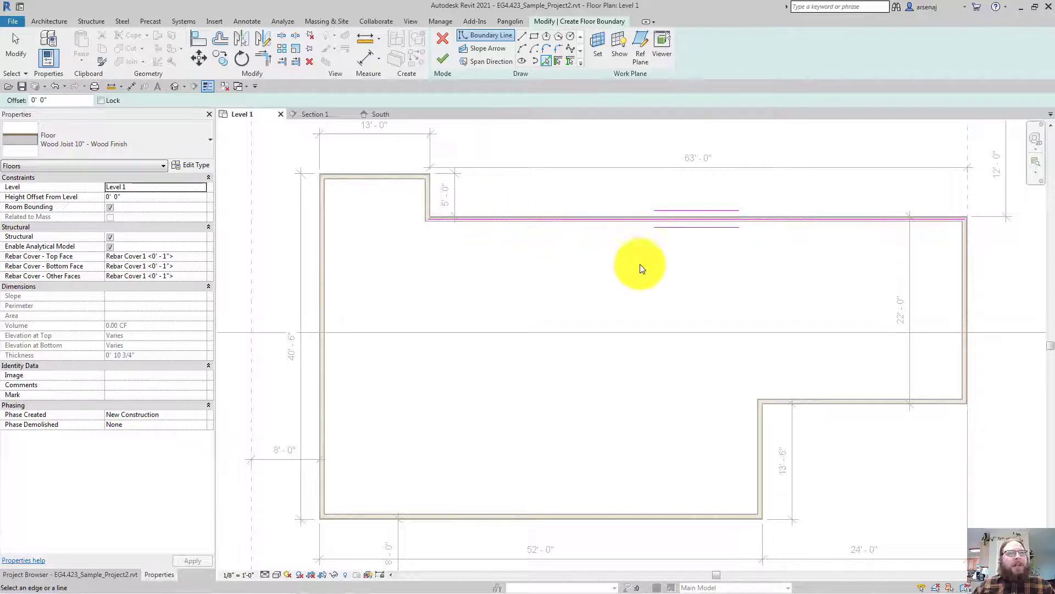
pyautogui.press('Escape')
pyautogui.click(610, 219)
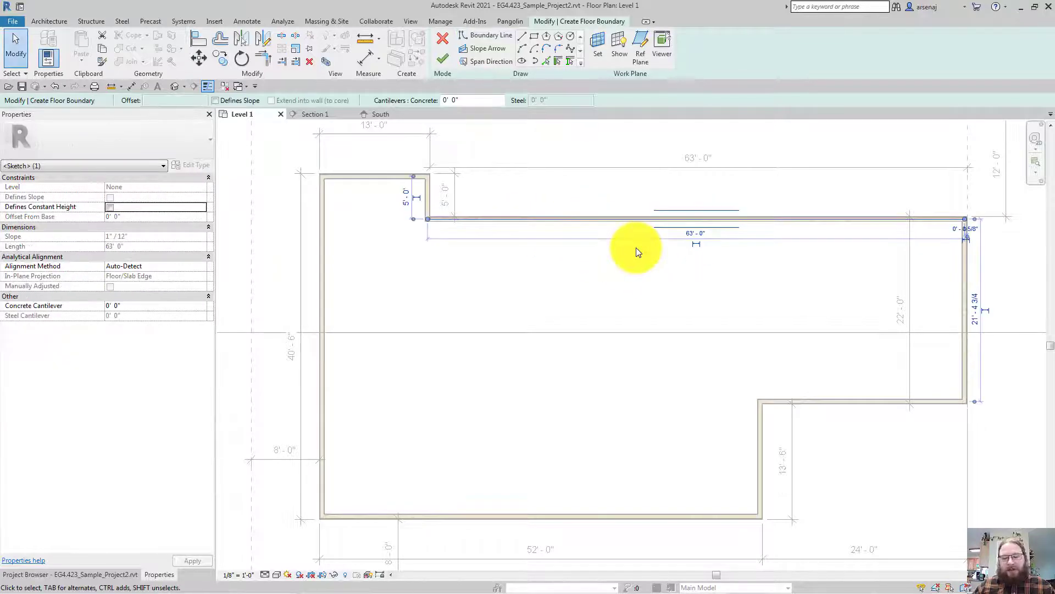
pyautogui.press('Escape')
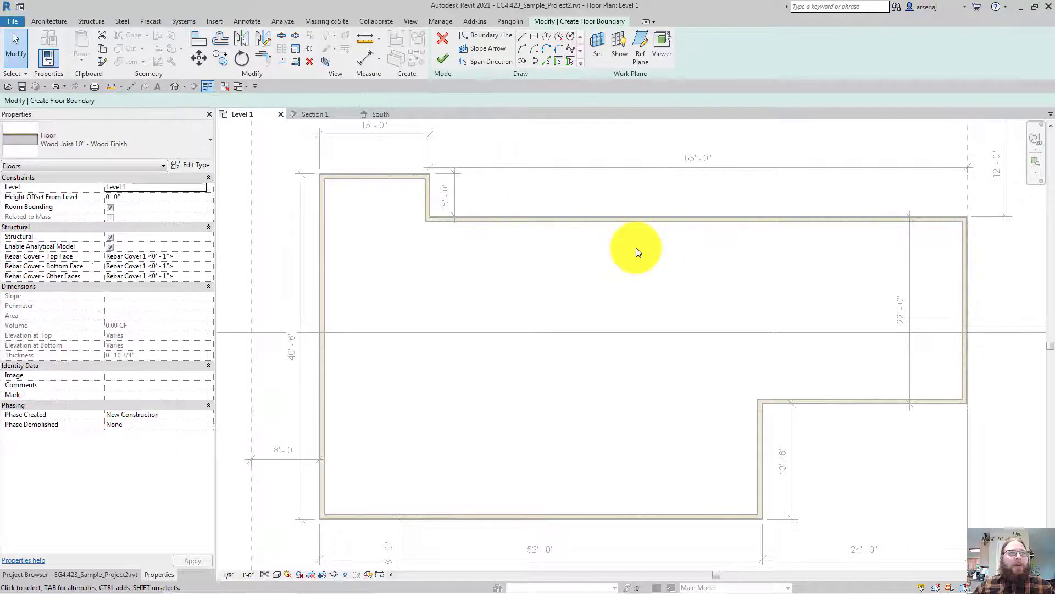
# Pick Walls with Tab to create boundary lines along the whole exterior wall chain
pyautogui.click(556, 63)
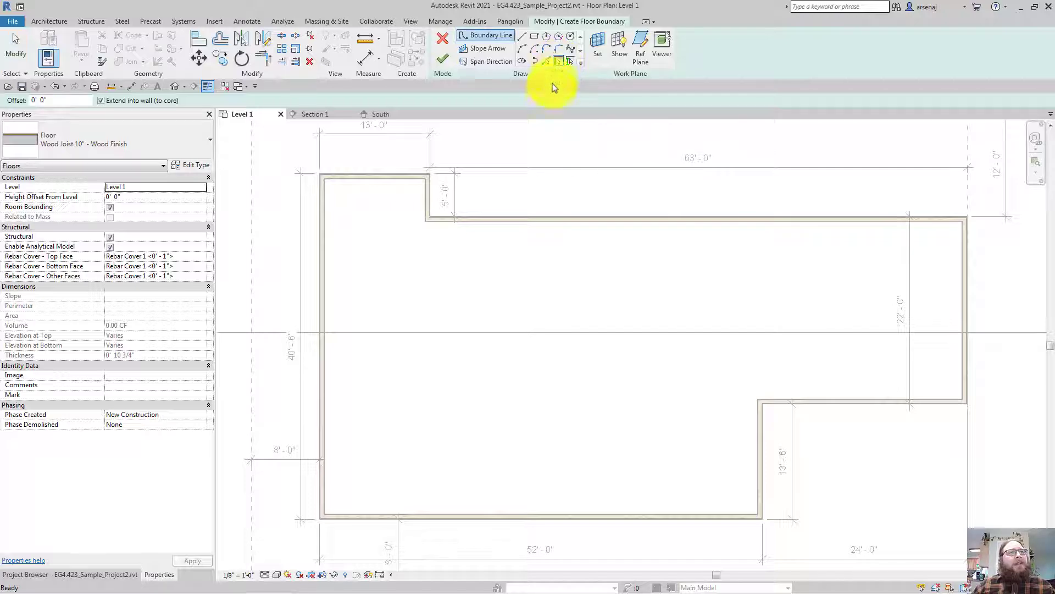
pyautogui.press('Tab')
pyautogui.click(526, 221)
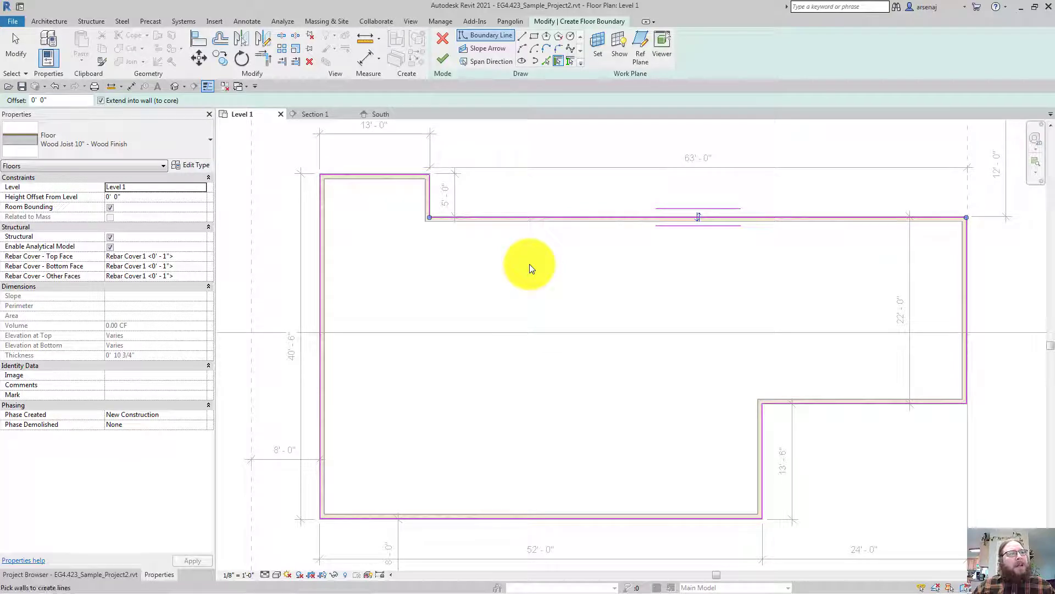
# Pan and zoom around the plan to check the boundary at each wall corner
pyautogui.moveTo(530, 264); pyautogui.dragTo(562, 150, button='middle')
pyautogui.scroll(5, 530, 263)
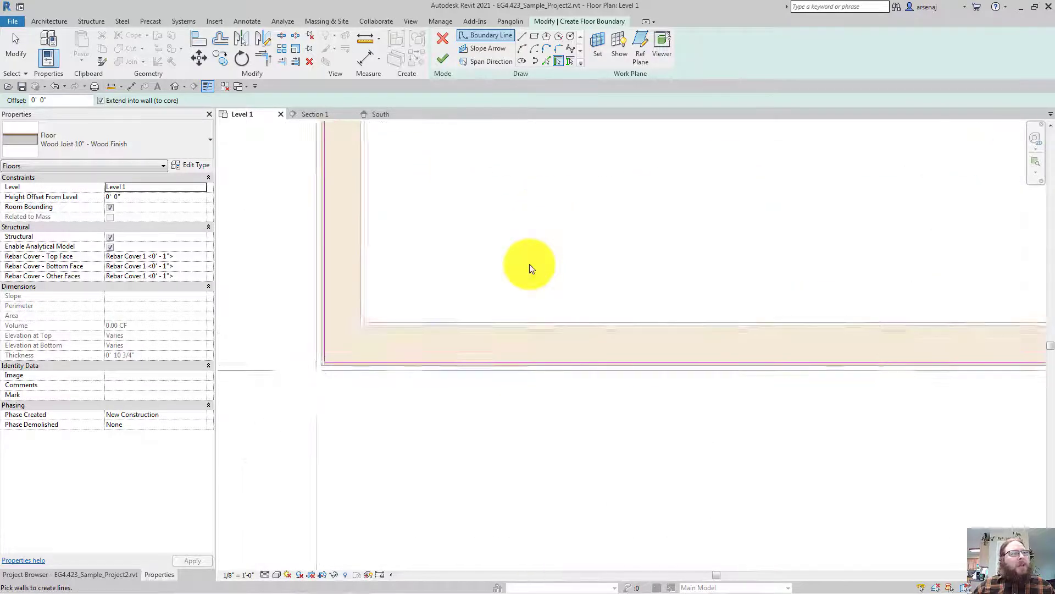
pyautogui.scroll(3, 529, 263)
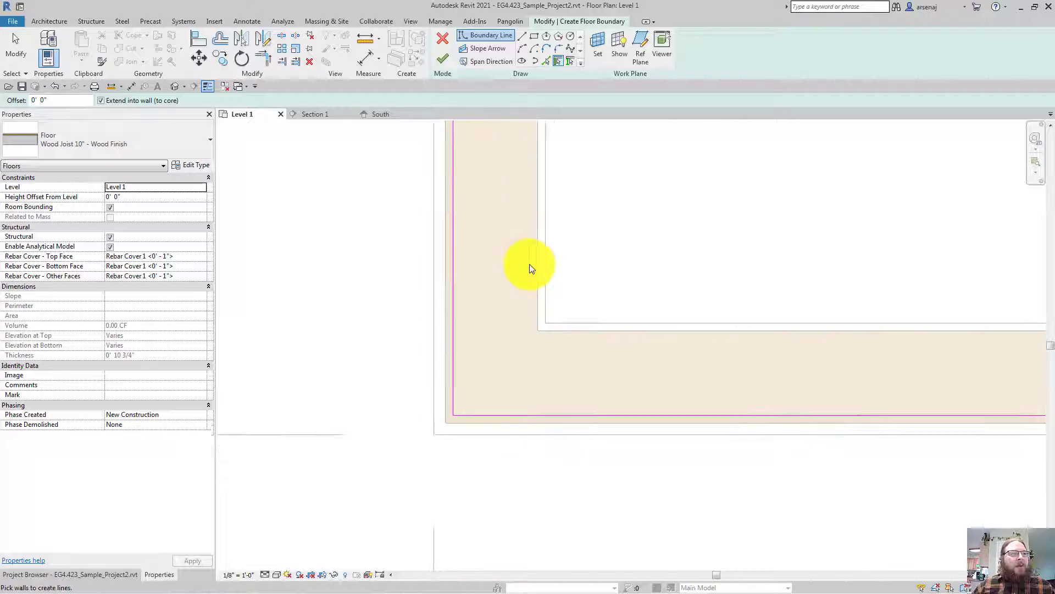
pyautogui.scroll(-2, 529, 264)
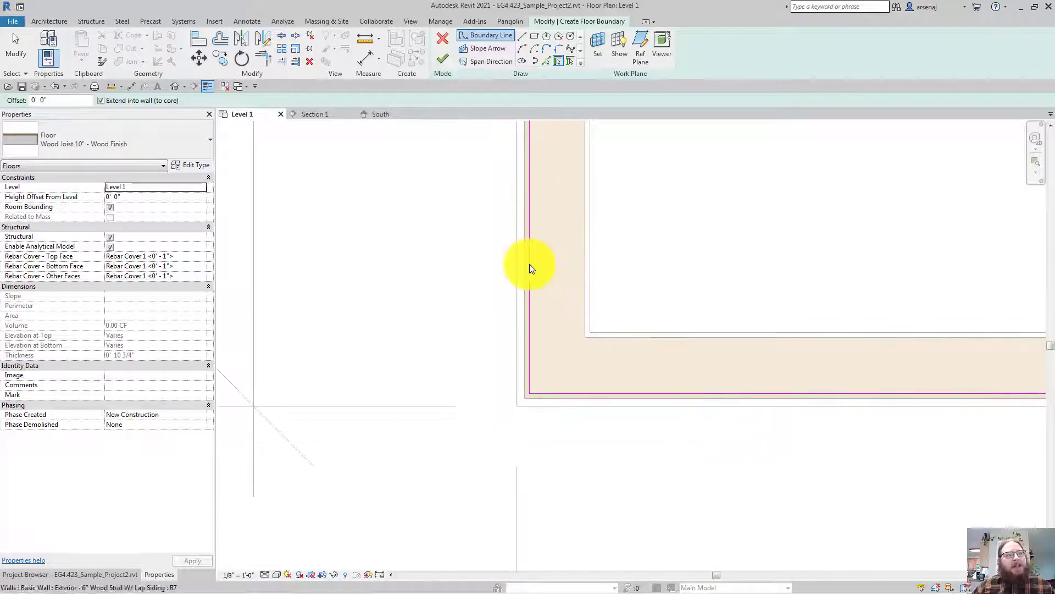
pyautogui.moveTo(529, 264); pyautogui.dragTo(440, 245, button='middle')
pyautogui.scroll(2, 529, 264)
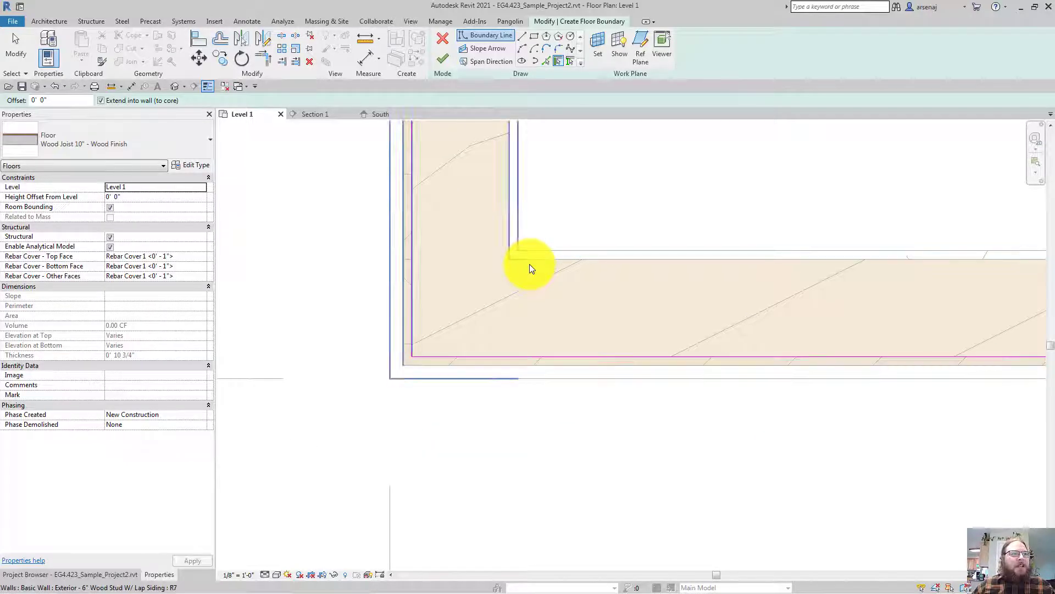
pyautogui.scroll(-3, 529, 264)
pyautogui.scroll(-6, 530, 264)
pyautogui.moveTo(529, 264); pyautogui.dragTo(434, 192, button='middle')
pyautogui.scroll(3, 529, 264)
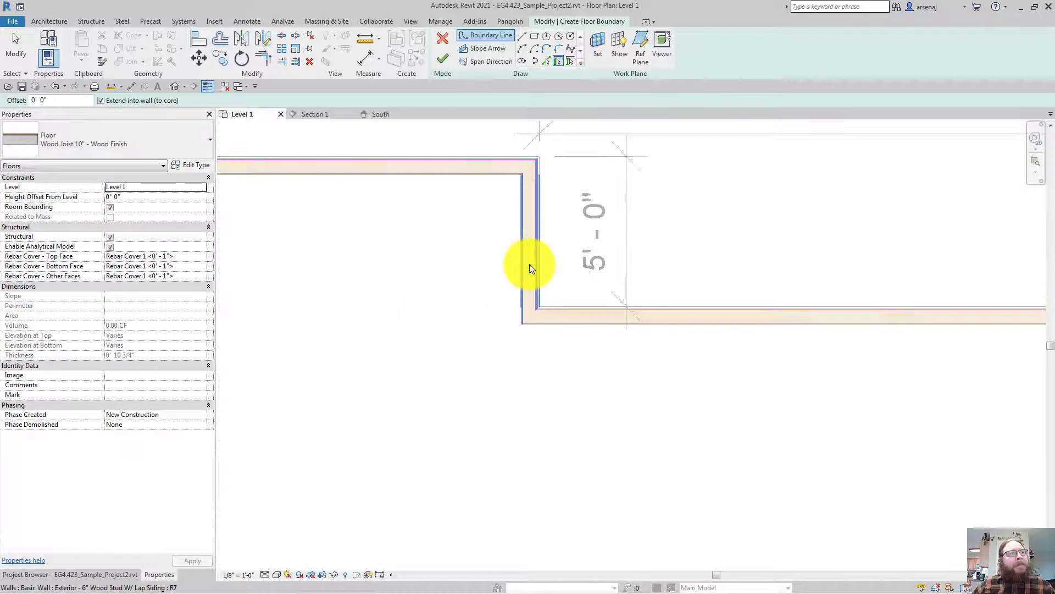
pyautogui.scroll(-2, 529, 263)
pyautogui.moveTo(530, 264); pyautogui.dragTo(430, 209, button='middle')
pyautogui.scroll(-2, 529, 264)
pyautogui.scroll(2, 529, 264)
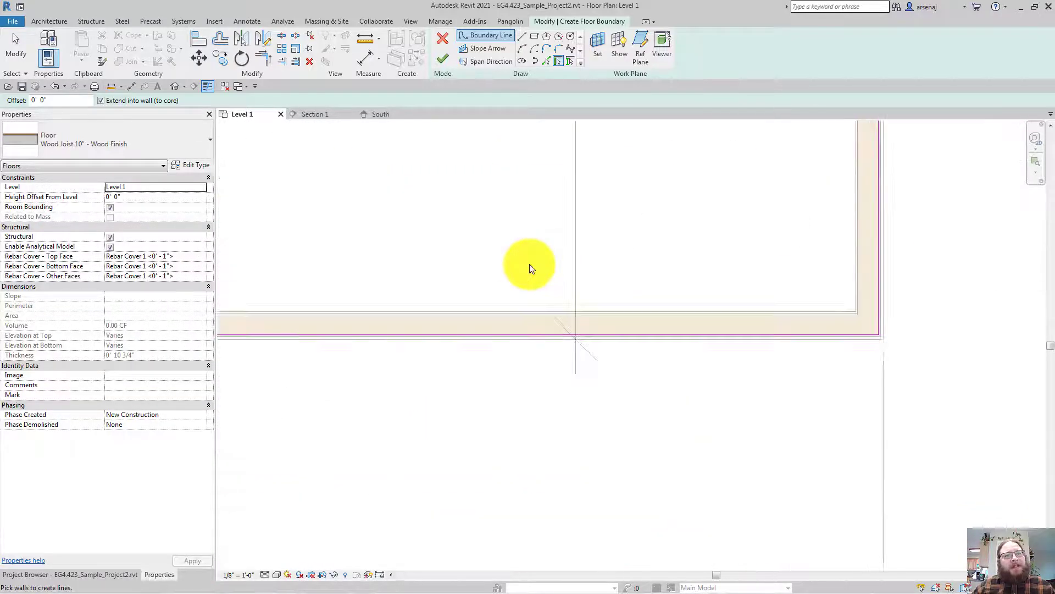
pyautogui.scroll(3, 529, 264)
pyautogui.moveTo(529, 264); pyautogui.dragTo(472, 255, button='middle')
pyautogui.scroll(-4, 537, 272)
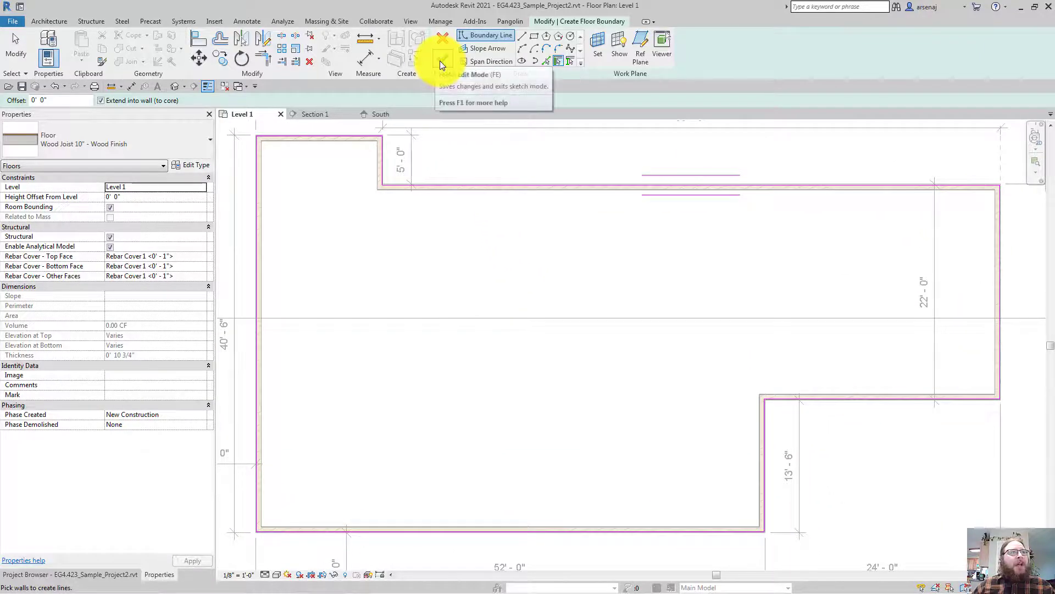
pyautogui.moveTo(481, 58); pyautogui.dragTo(451, 80, button='middle')
pyautogui.moveTo(509, 292); pyautogui.dragTo(533, 374, button='middle')
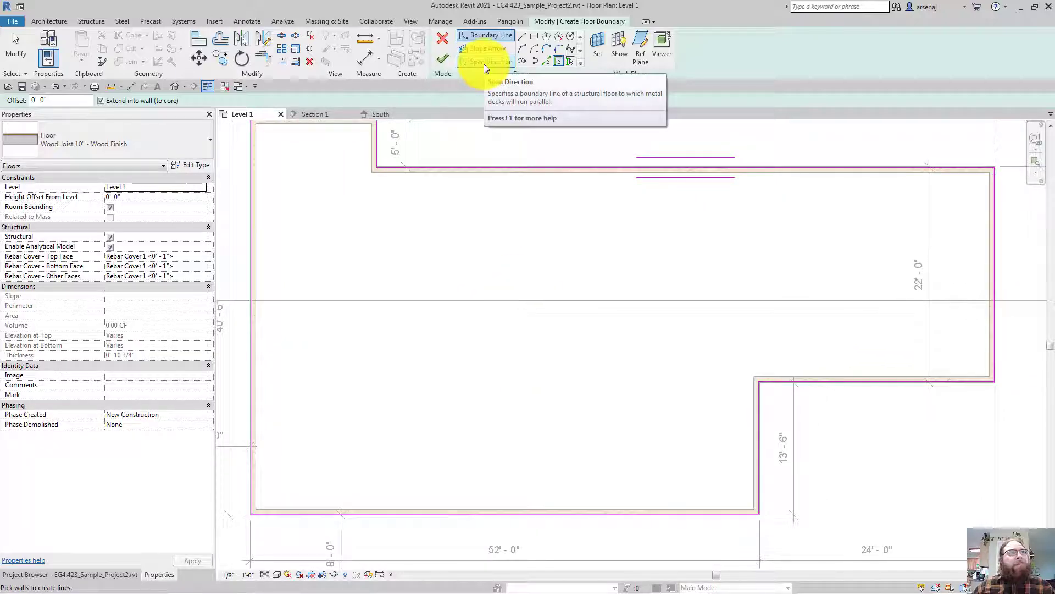
# Draw a slope arrow from the bottom edge to the top edge, then remove it
pyautogui.click(484, 62)
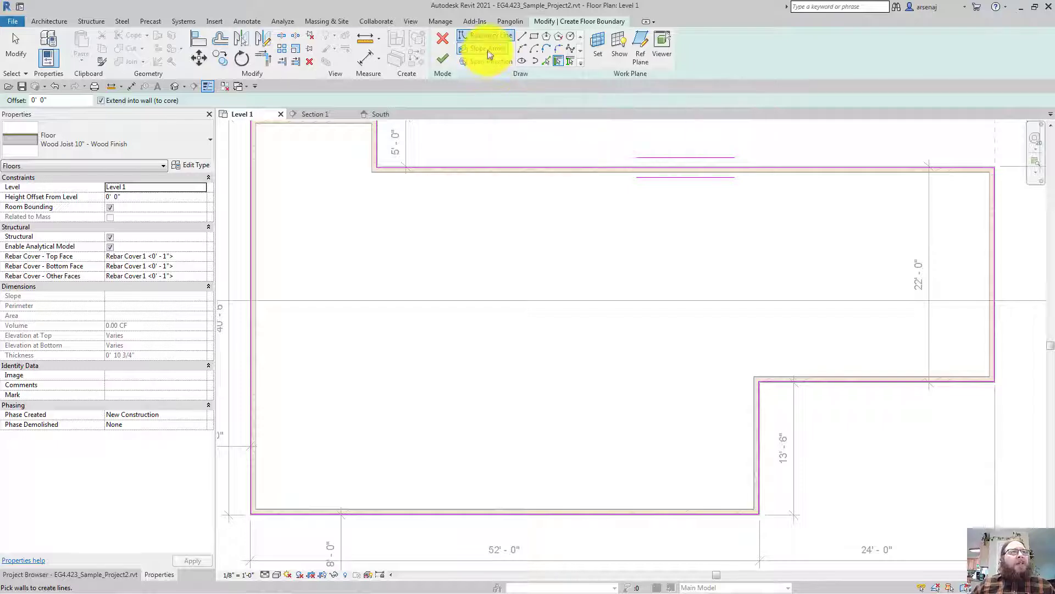
pyautogui.click(554, 501)
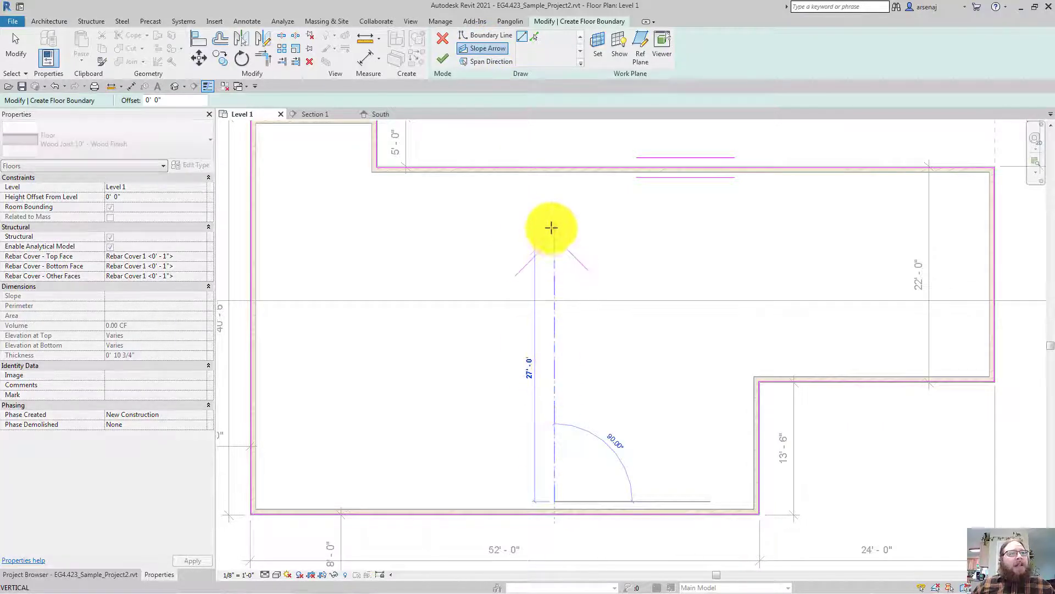
pyautogui.click(555, 227)
pyautogui.press('Escape')
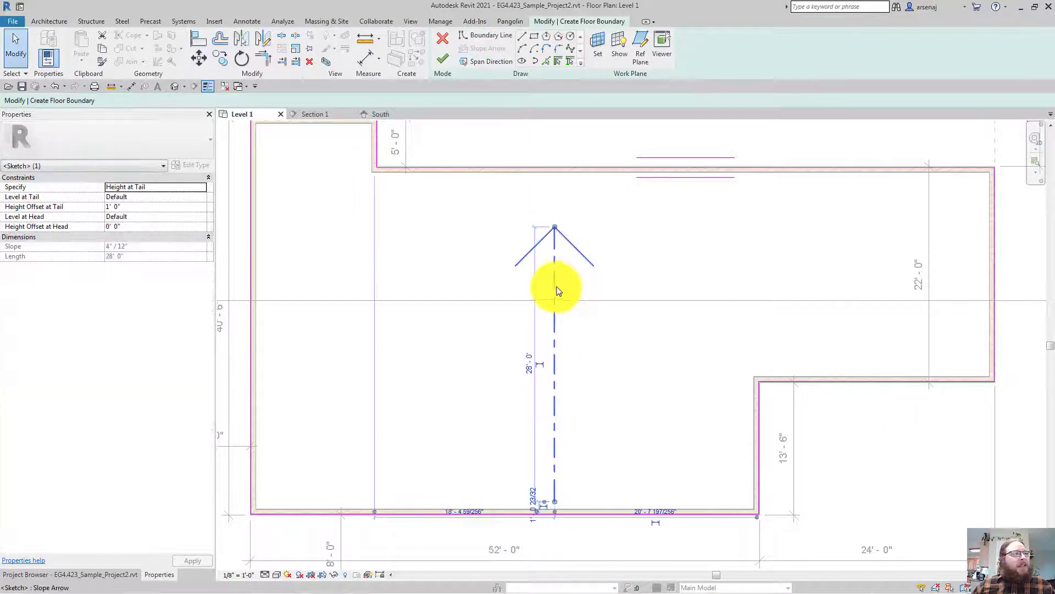
pyautogui.press('Escape')
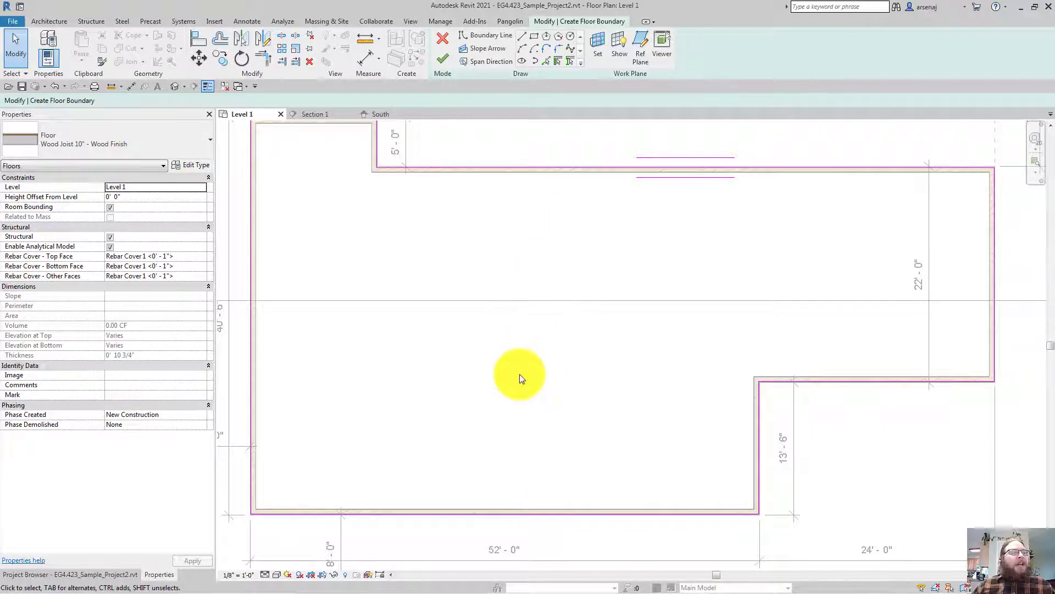
# Set the joist span direction on the right boundary edge and finish the floor sketch
pyautogui.click(486, 66)
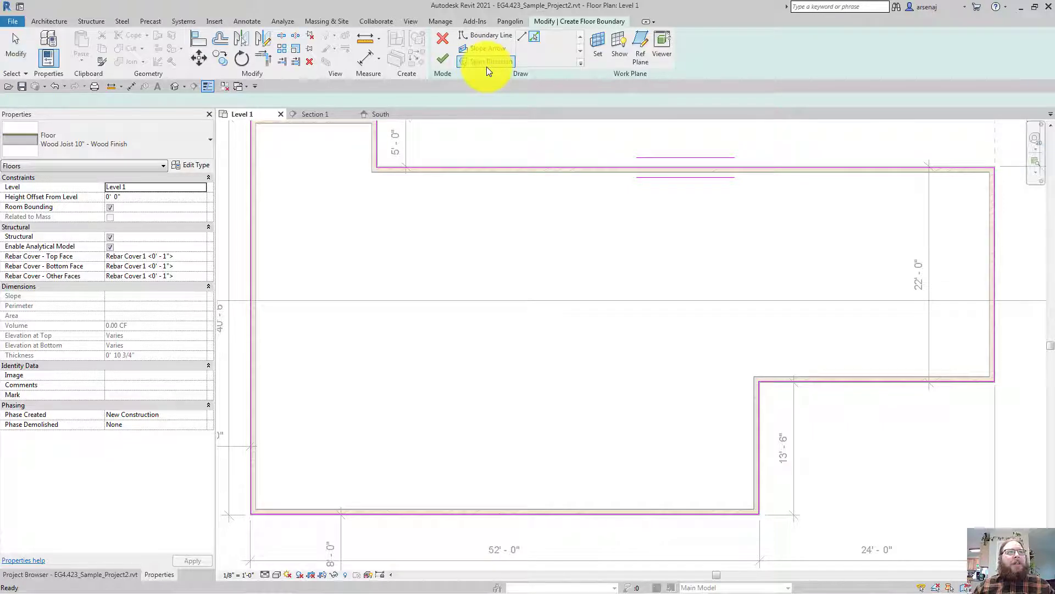
pyautogui.click(995, 257)
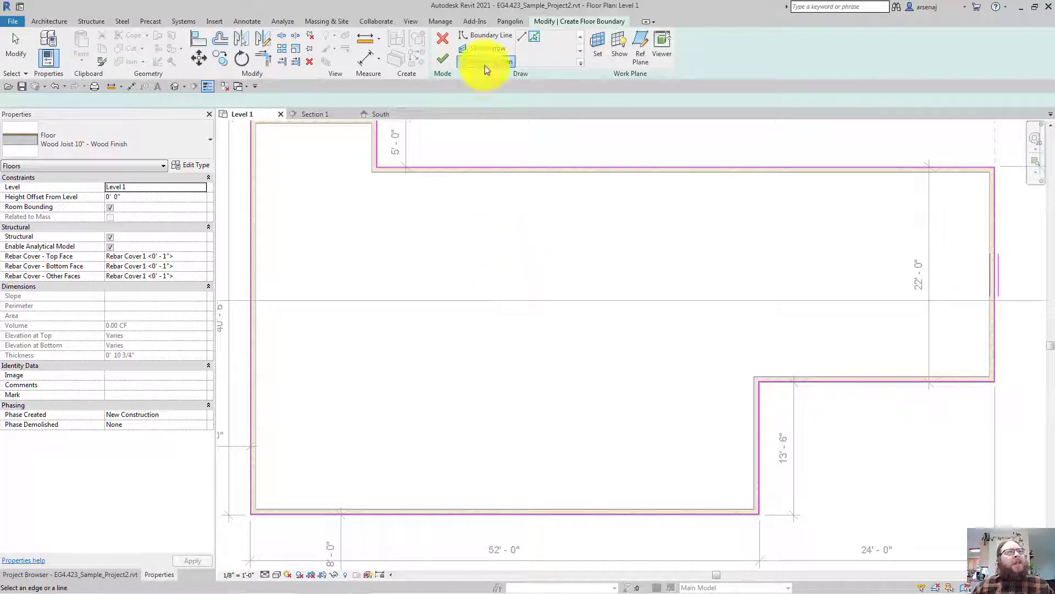
pyautogui.click(448, 63)
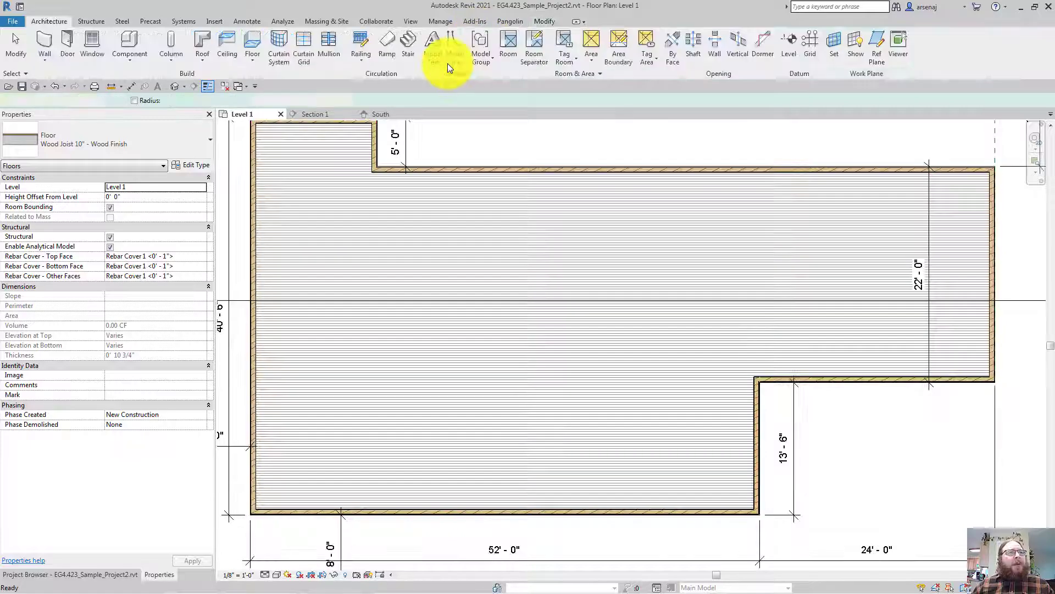
# Reframe the new floor in the Level 1 plan and tile the open views with WT
pyautogui.moveTo(874, 236); pyautogui.dragTo(896, 231, button='middle')
pyautogui.scroll(-1, 905, 230)
pyautogui.moveTo(391, 154); pyautogui.dragTo(363, 174, button='middle')
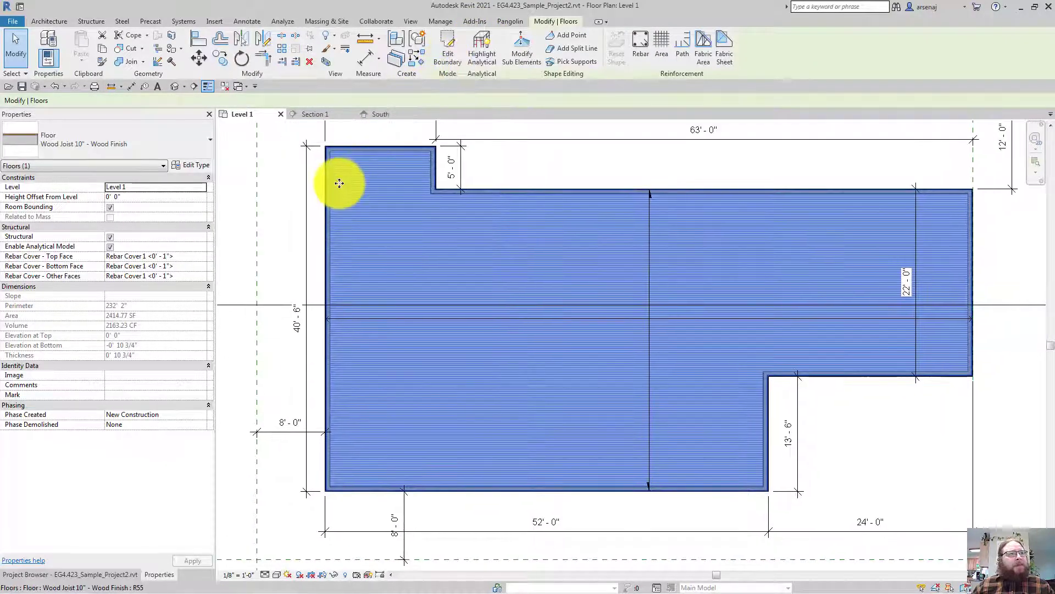
pyautogui.press('w')
pyautogui.press('t')
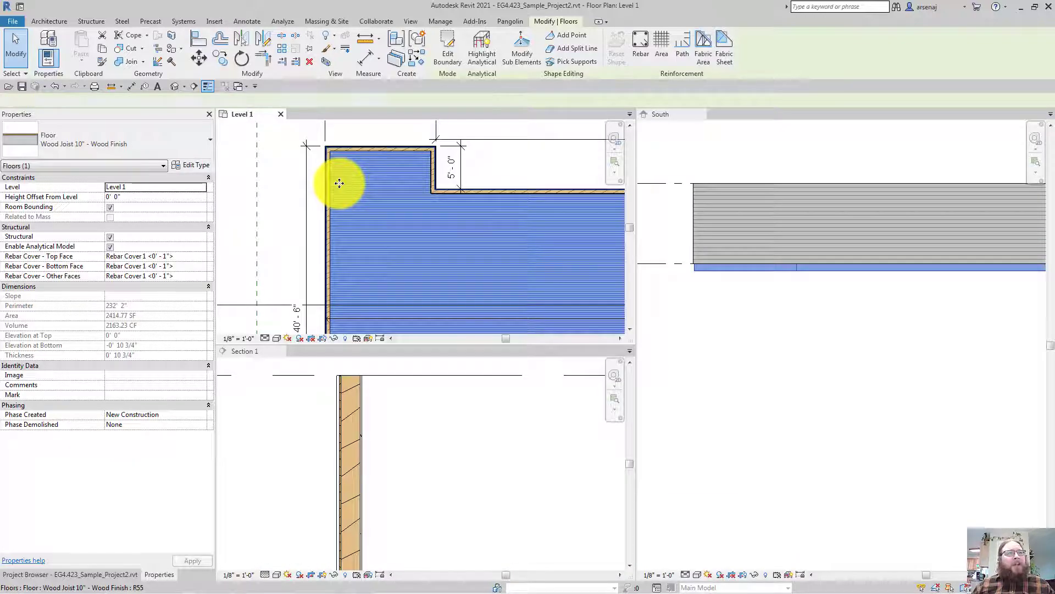
# Select the floor in Section 1 and frame it beneath the wall base
pyautogui.moveTo(308, 566)
pyautogui.mouseDown(button='middle')
pyautogui.moveTo(341, 396)
pyautogui.moveTo(353, 235)
pyautogui.moveTo(342, 194)
pyautogui.mouseUp(button='middle')
pyautogui.press('Escape')
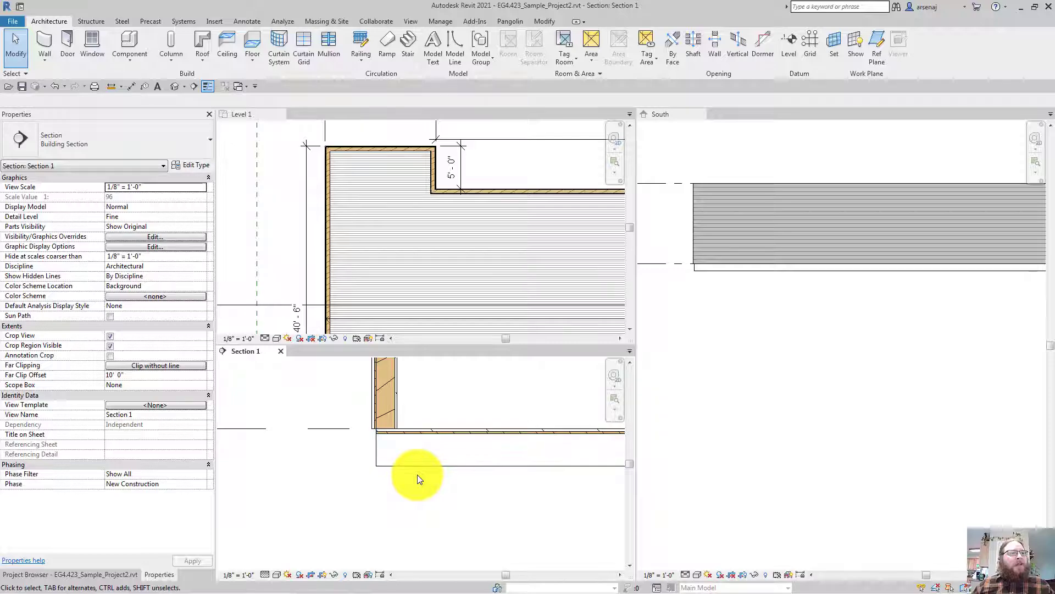
pyautogui.click(414, 468)
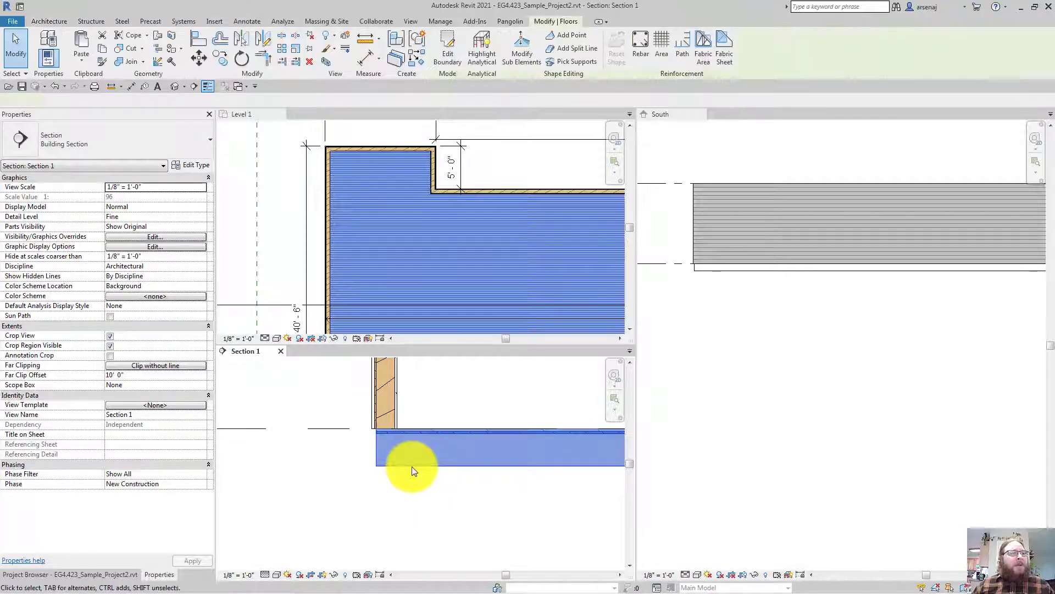
pyautogui.moveTo(490, 488); pyautogui.dragTo(432, 503, button='middle')
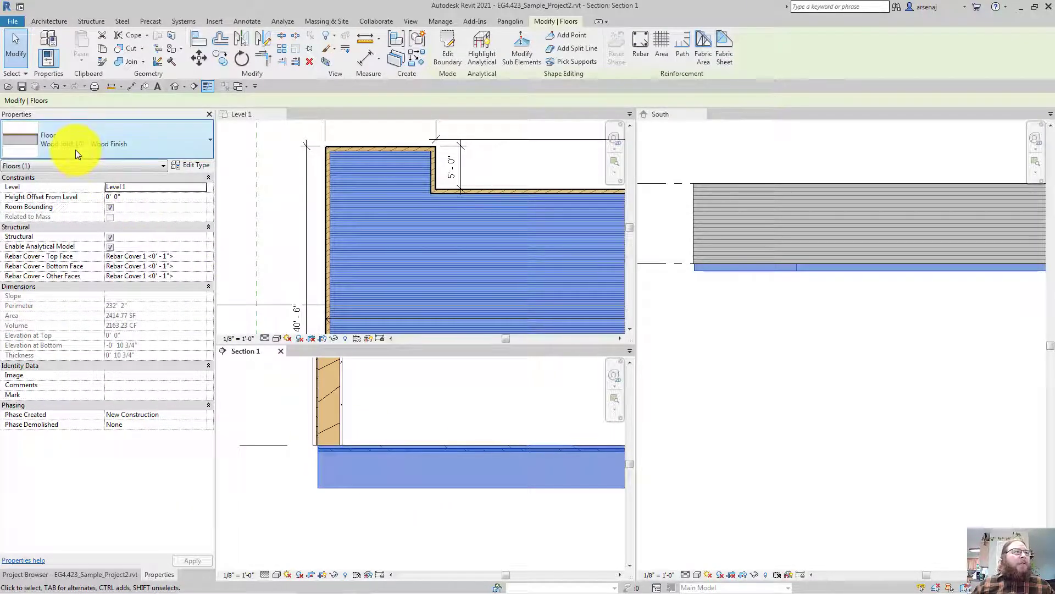
# Delete the Finish 1 Oak Flooring layer from the Wood Joist 10" type, leaving 0' 10" total
pyautogui.doubleClick(408, 473)
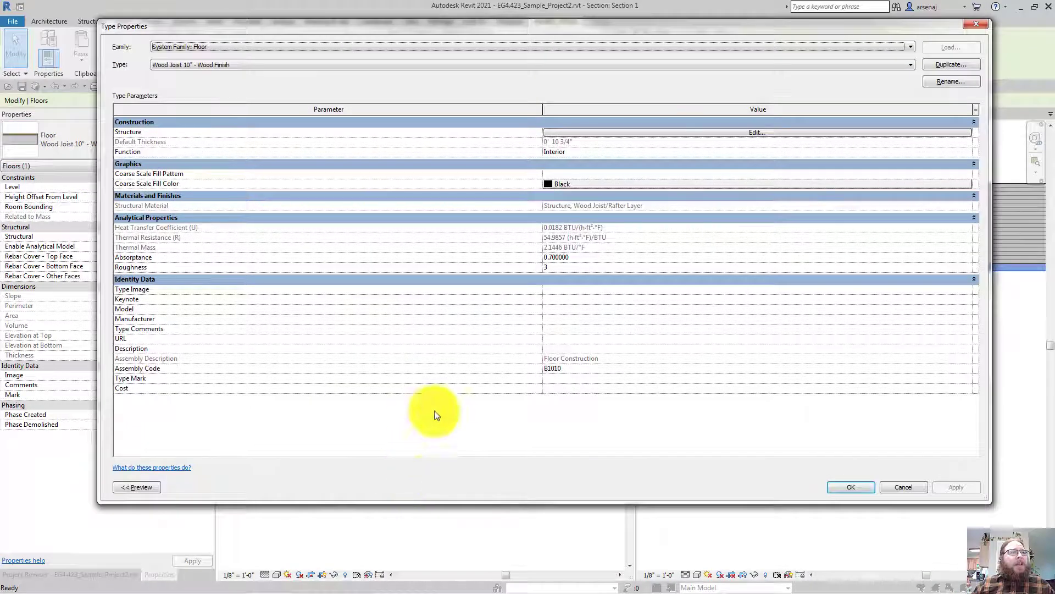
pyautogui.click(557, 132)
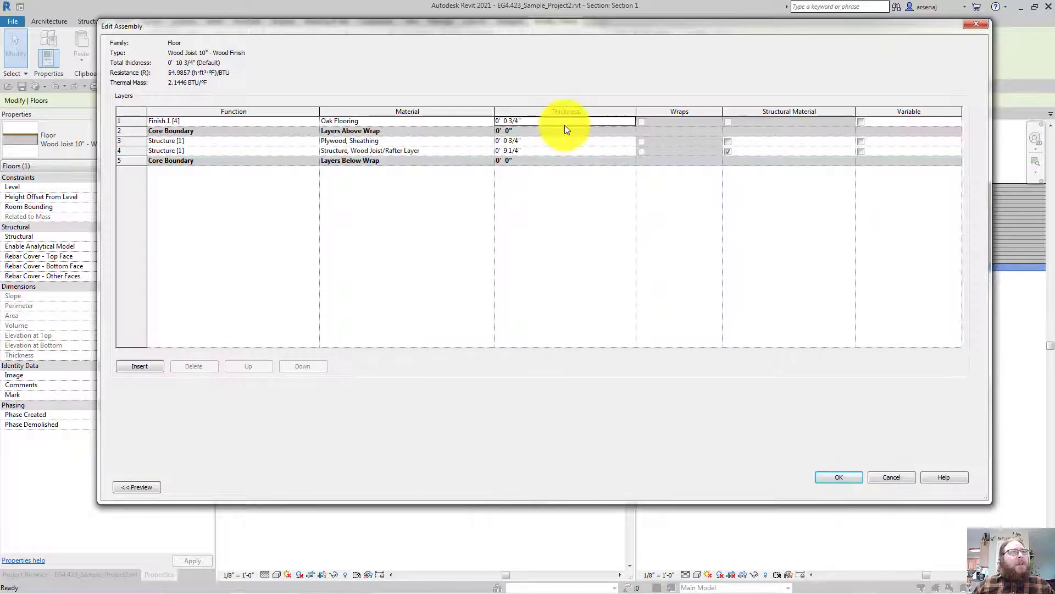
pyautogui.click(139, 122)
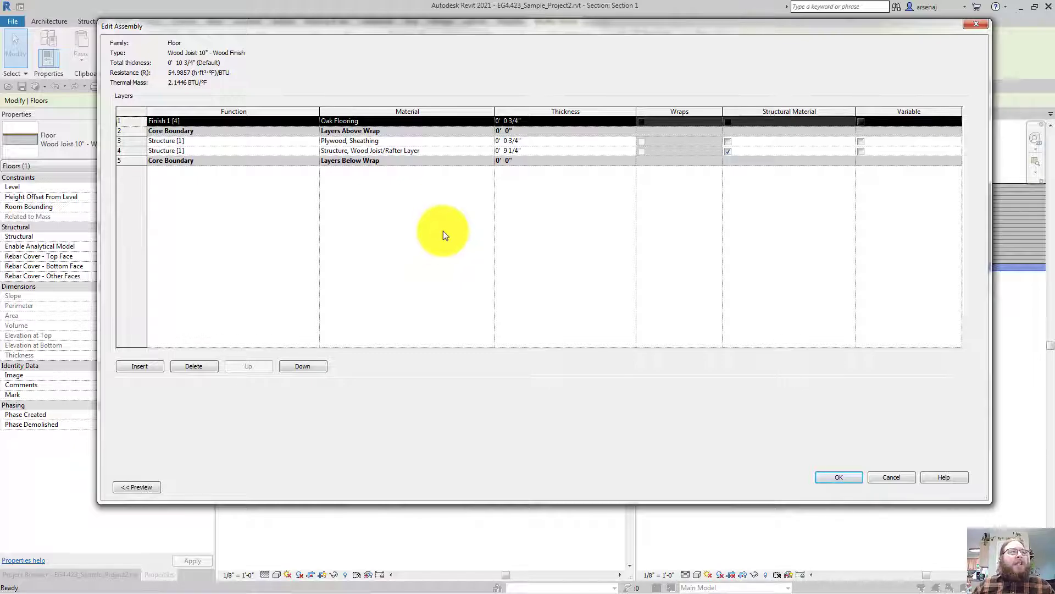
pyautogui.click(530, 150)
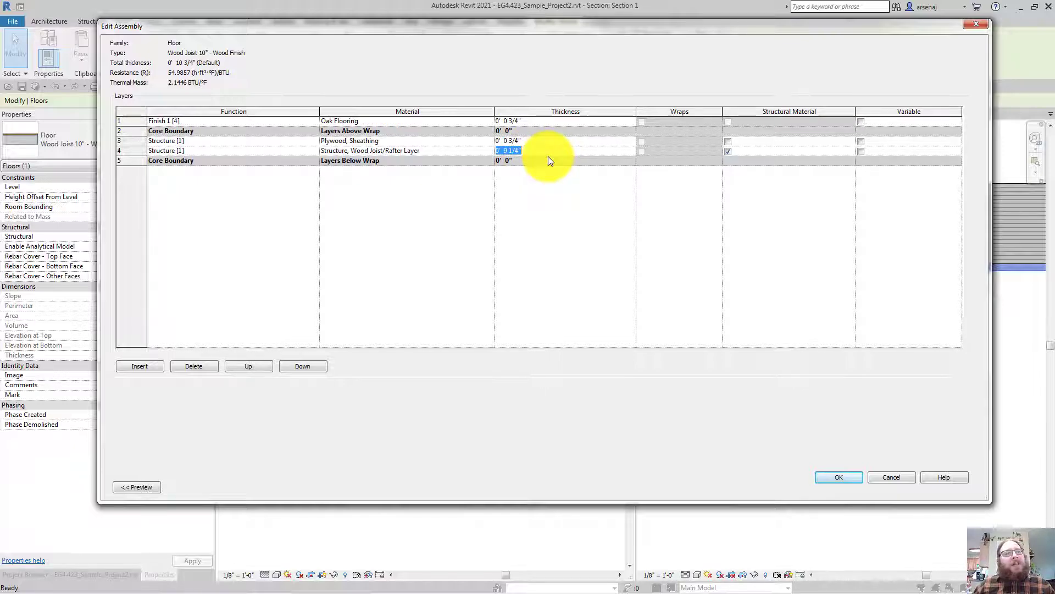
pyautogui.click(136, 120)
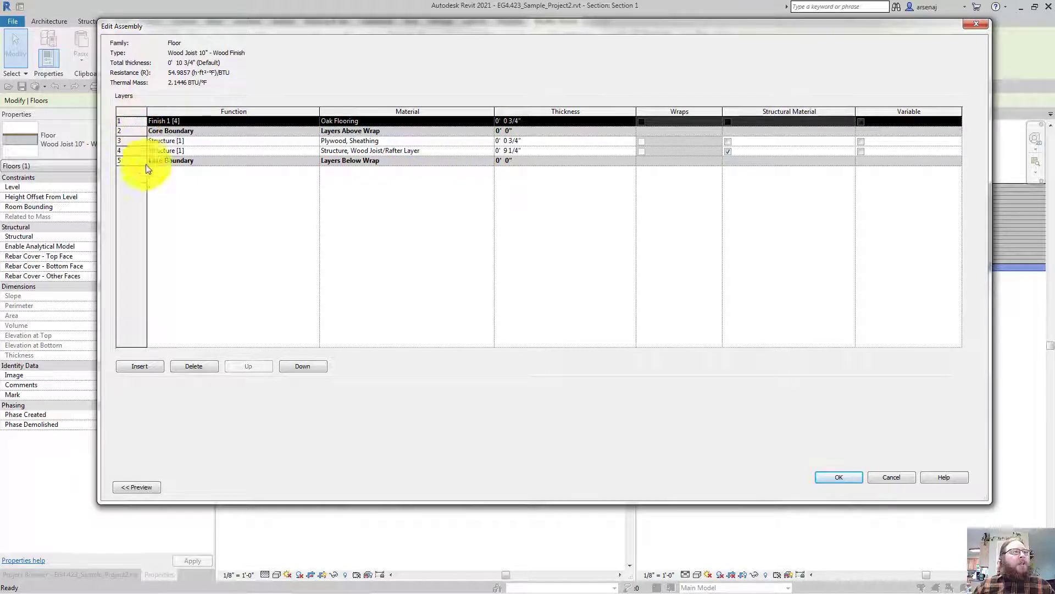
pyautogui.click(194, 364)
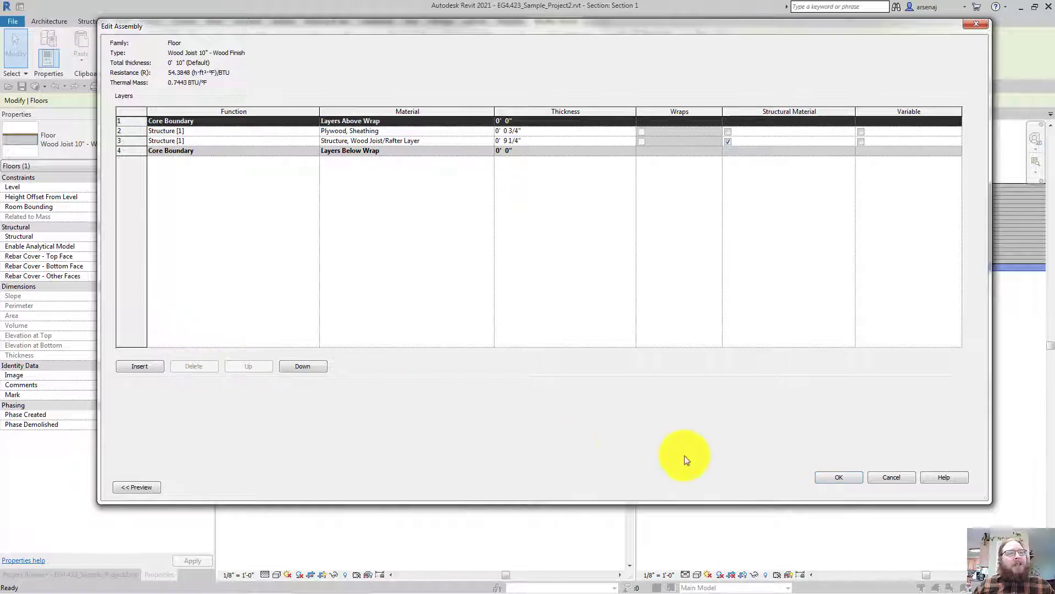
pyautogui.click(825, 481)
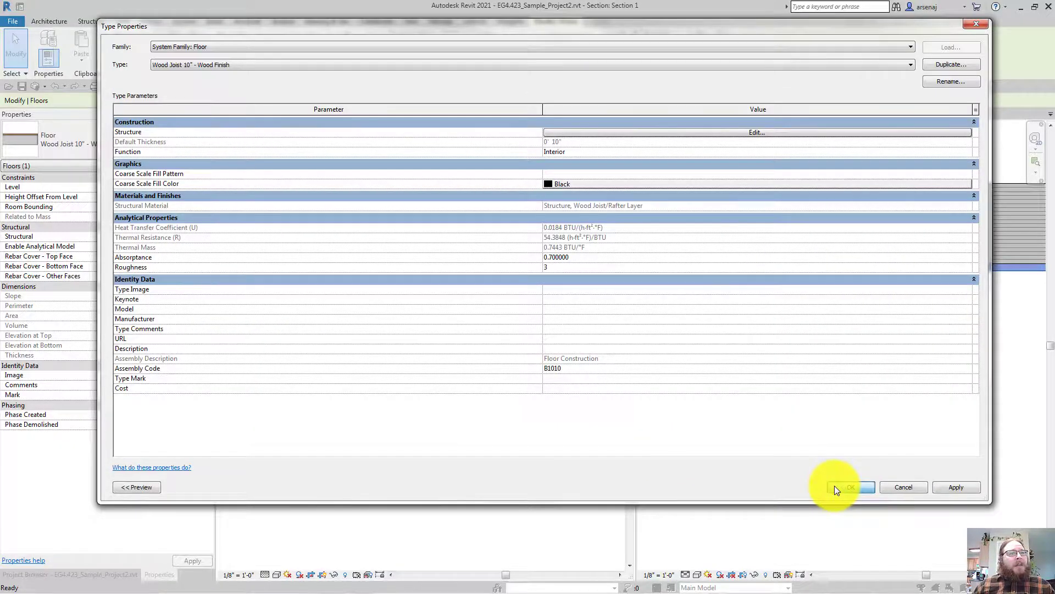
pyautogui.click(834, 485)
pyautogui.press('Escape')
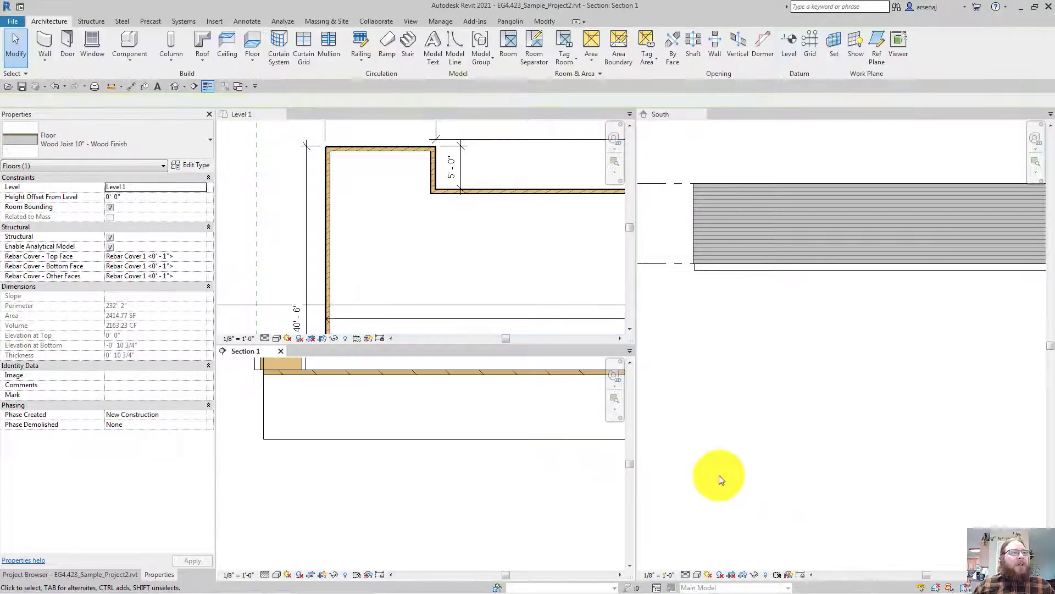
pyautogui.click(315, 437)
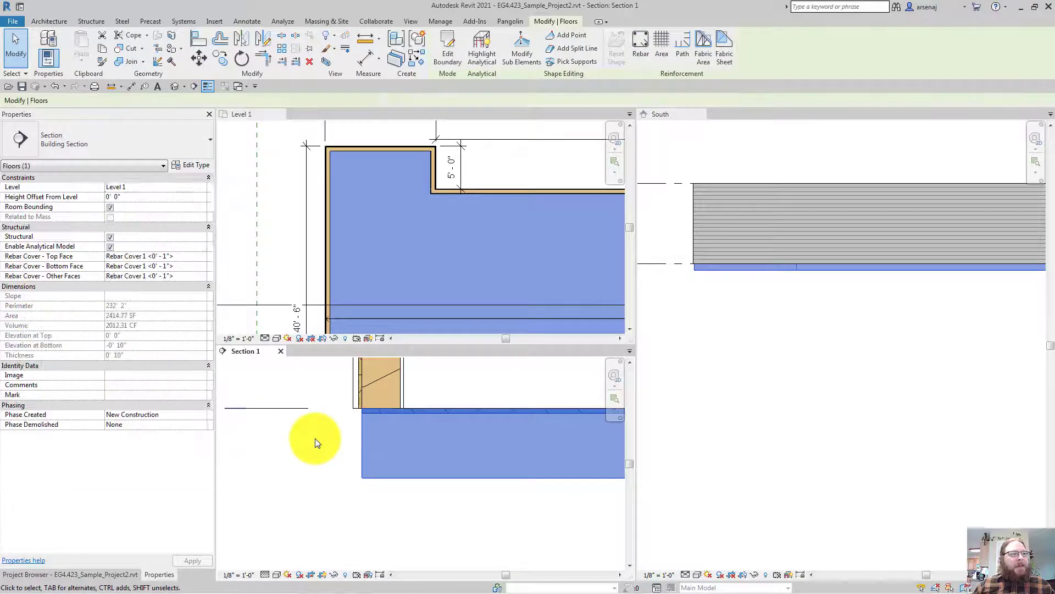
pyautogui.press('Escape')
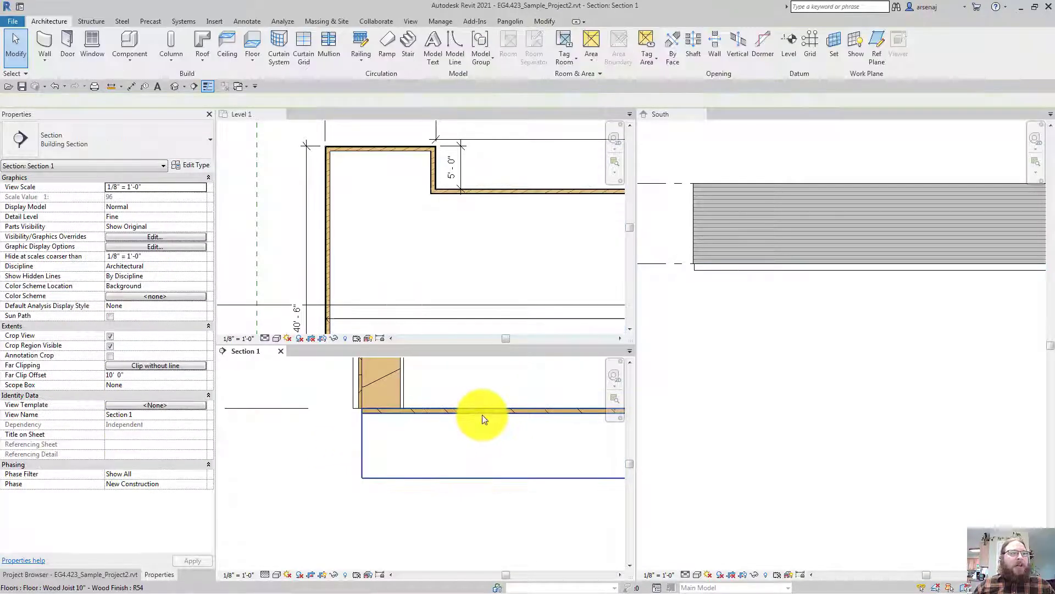
pyautogui.click(483, 415)
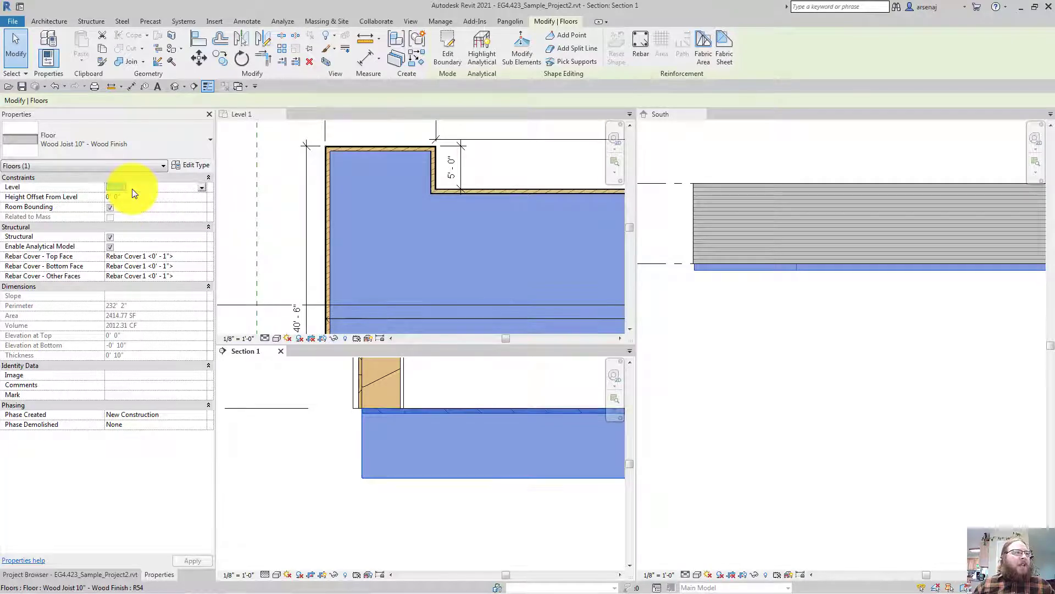
pyautogui.click(134, 200)
pyautogui.write('0 6')
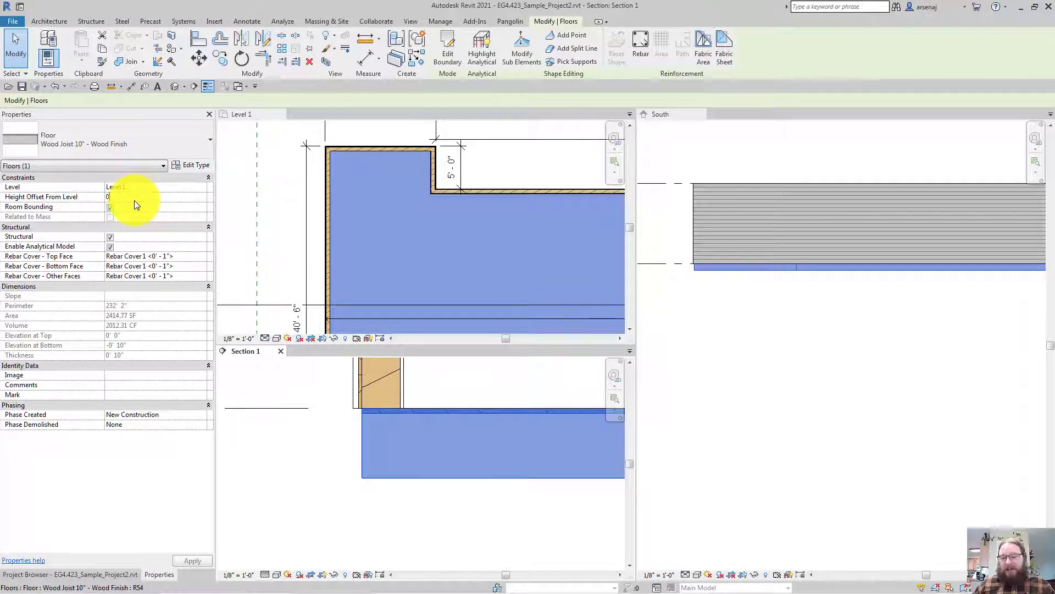
pyautogui.press('Return')
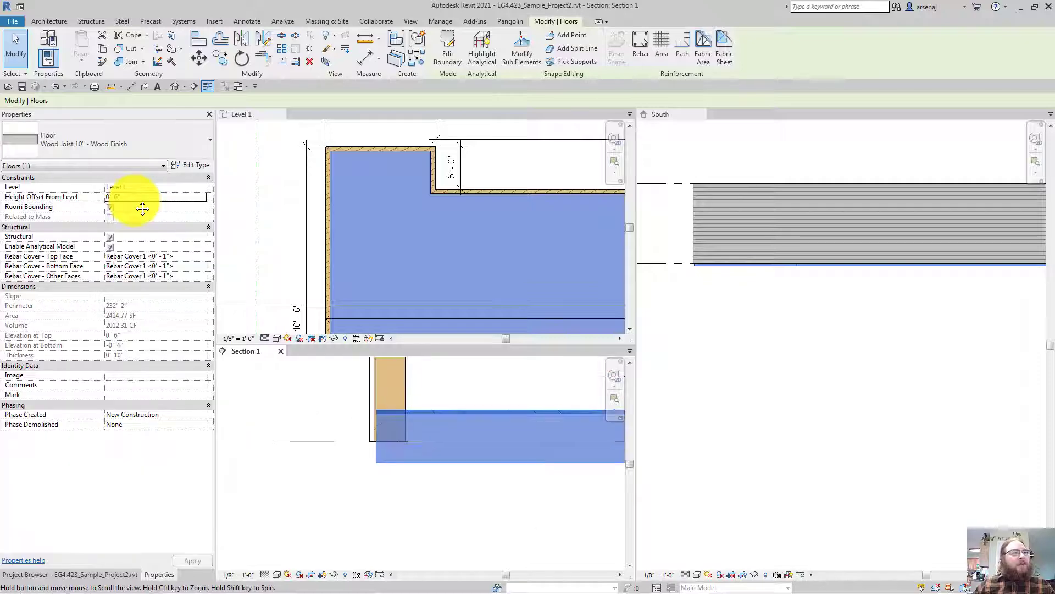
pyautogui.click(133, 197)
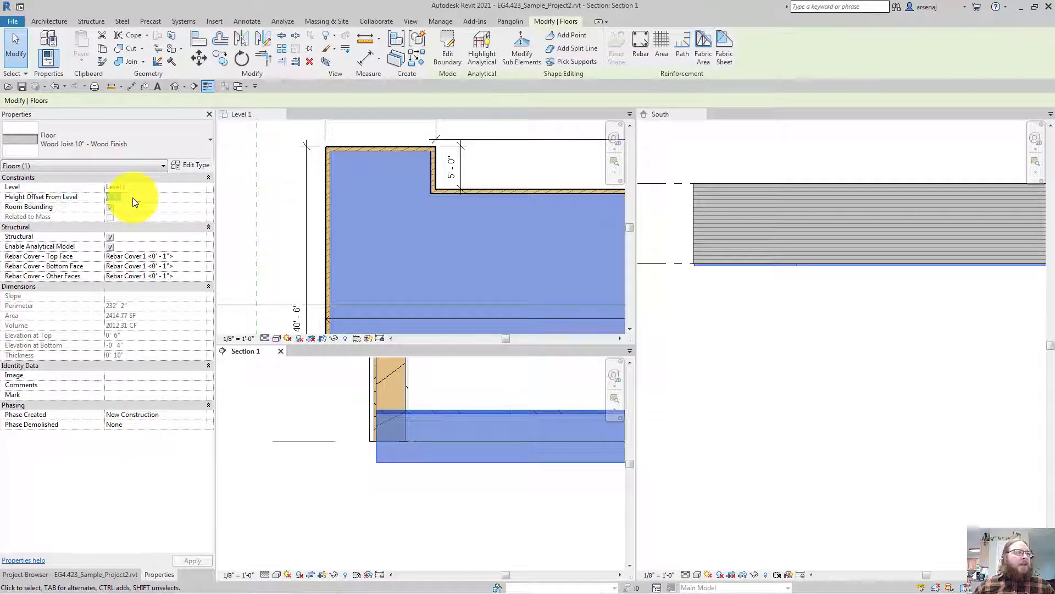
pyautogui.write("-0' 1")
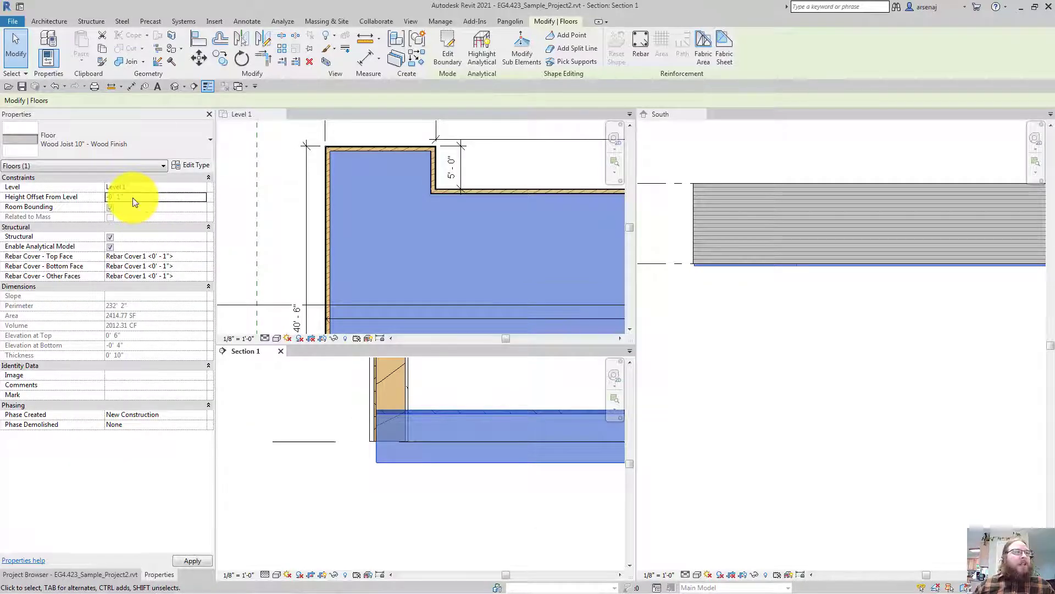
pyautogui.press('Return')
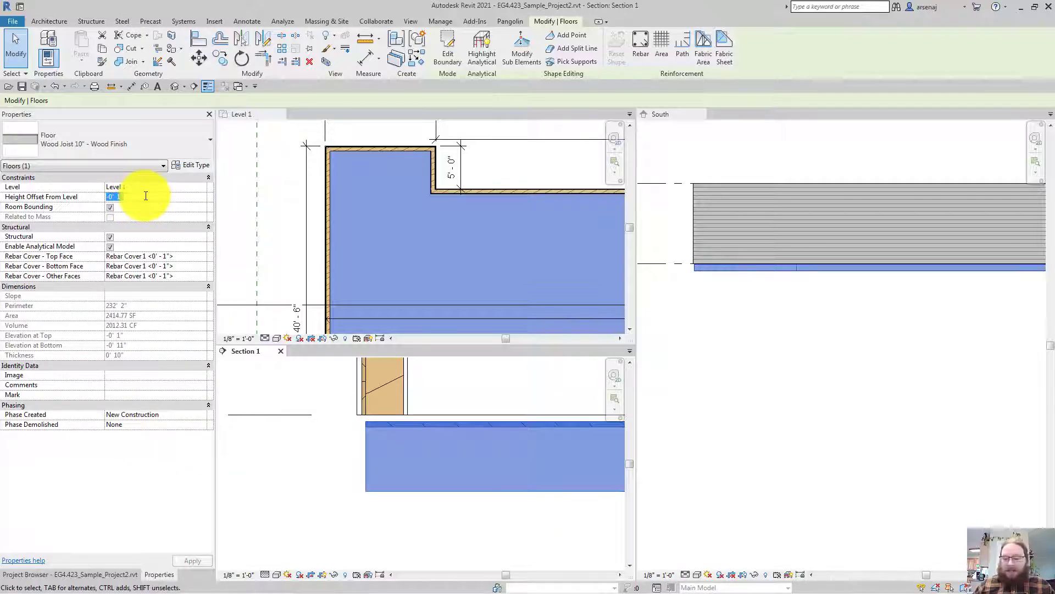
pyautogui.write('0')
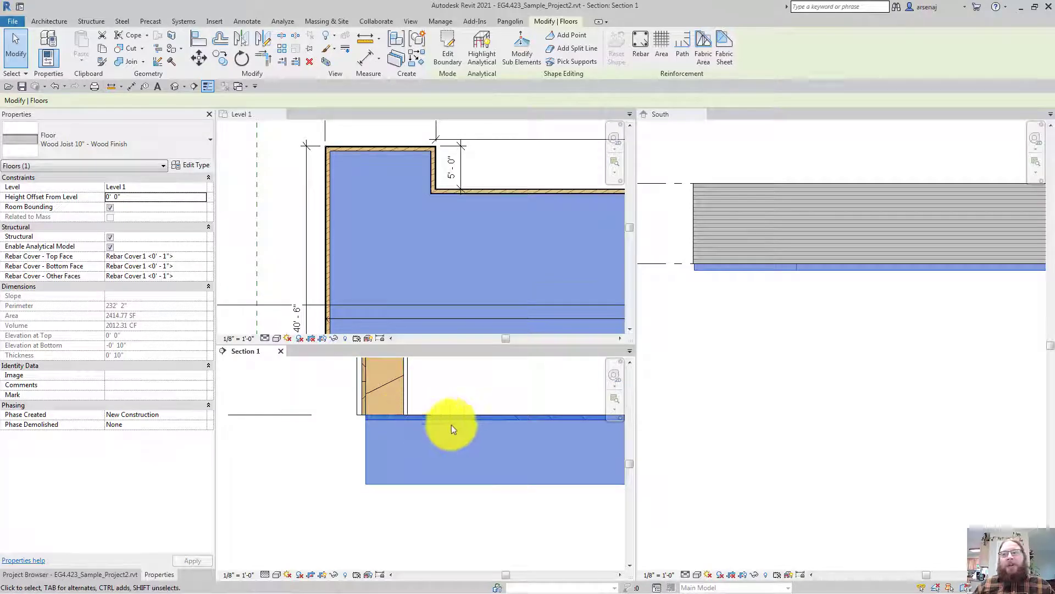
# Maximize Kindle and go to Crawl Space Construction at figure 10.46 Wood Frame over Crawl Space
pyautogui.hotkey('alt', 'Tab')
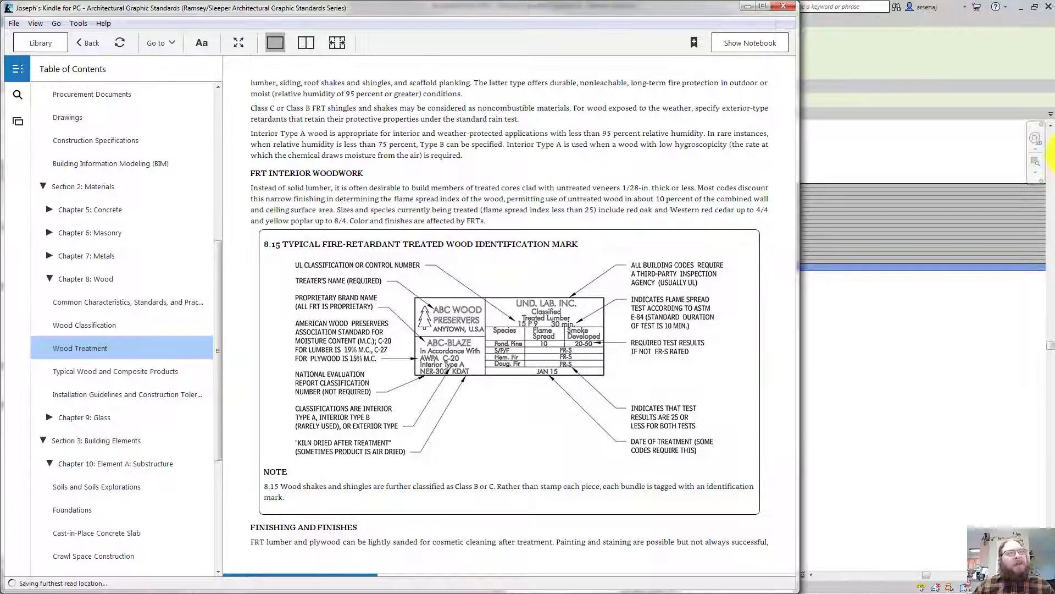
pyautogui.click(764, 4)
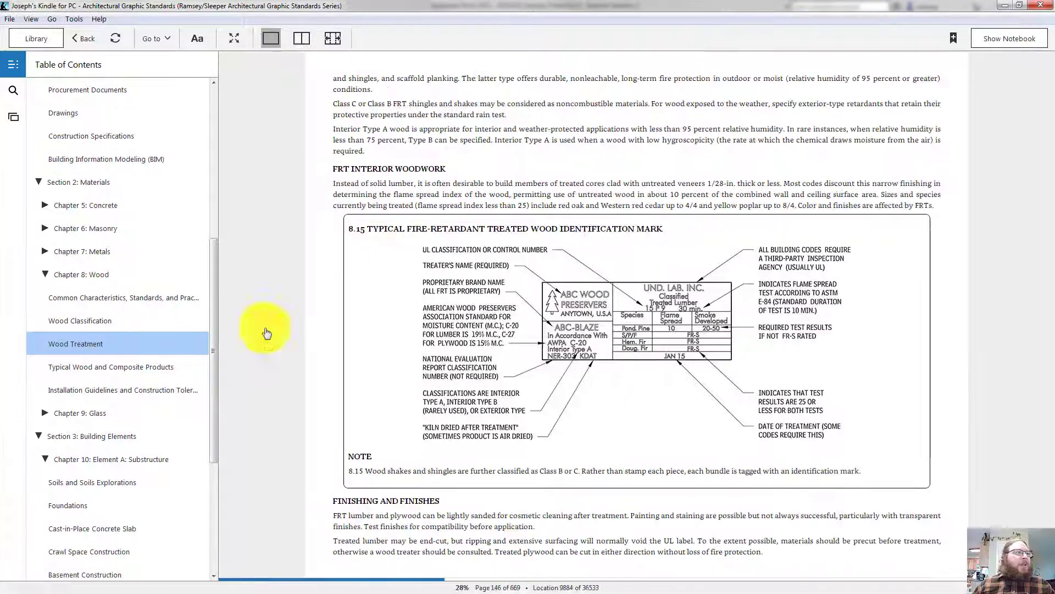
pyautogui.scroll(-2, 124, 423)
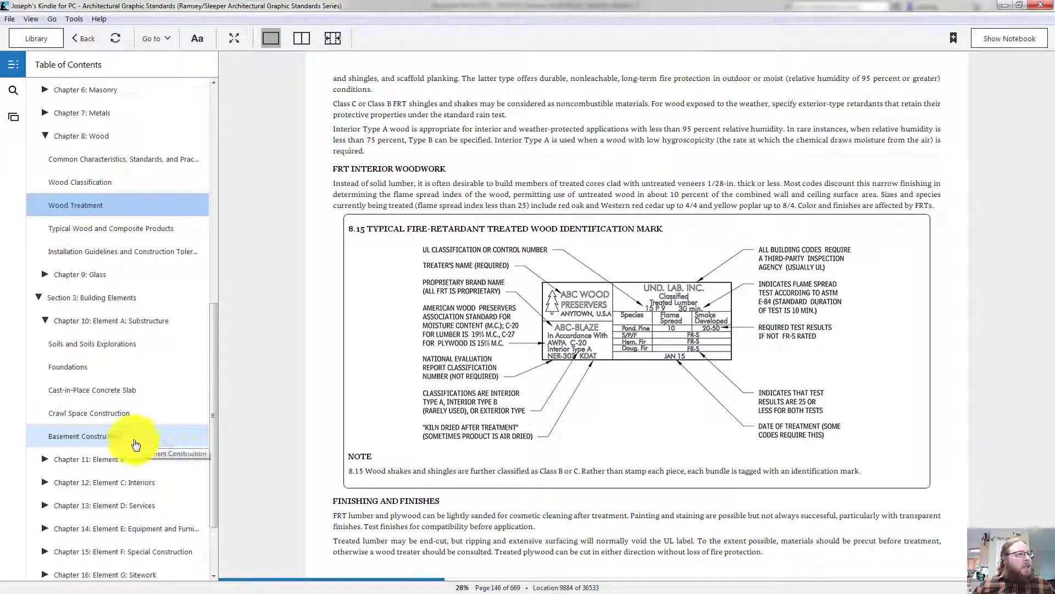
pyautogui.click(107, 440)
pyautogui.click(104, 414)
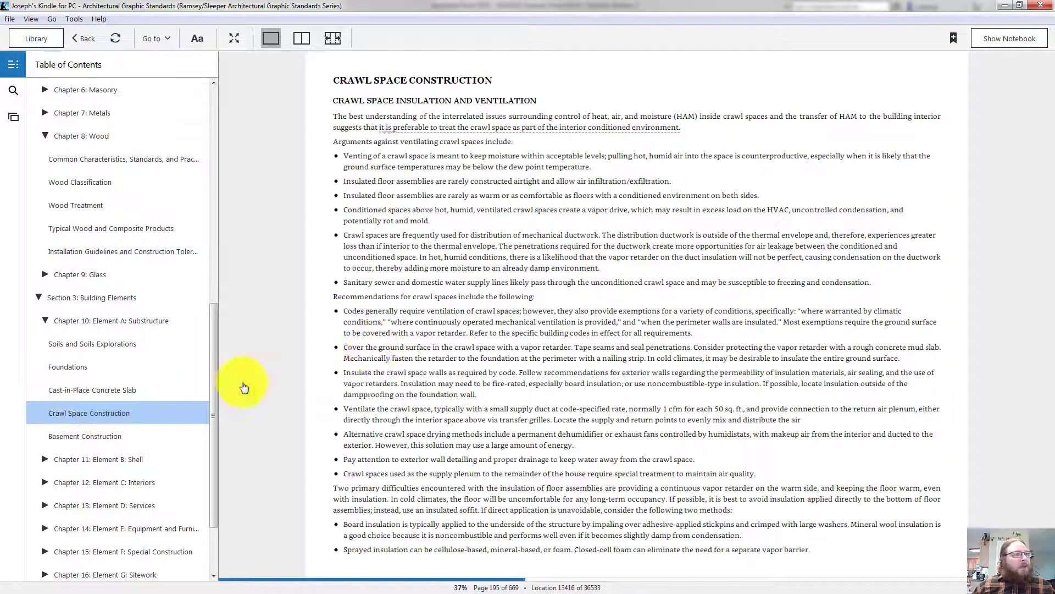
pyautogui.scroll(-1, 472, 322)
pyautogui.scroll(1, 472, 323)
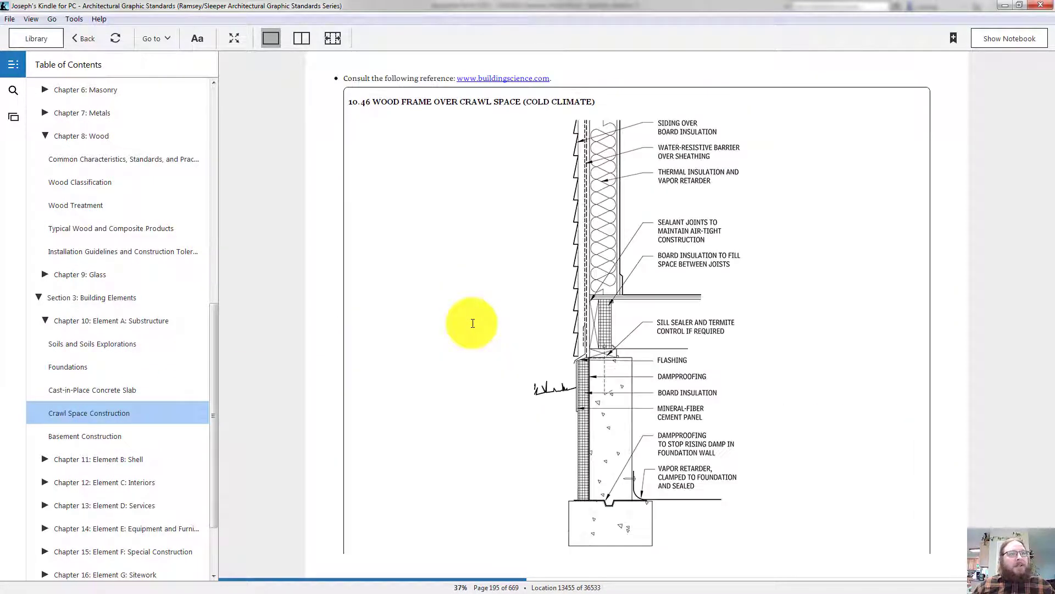
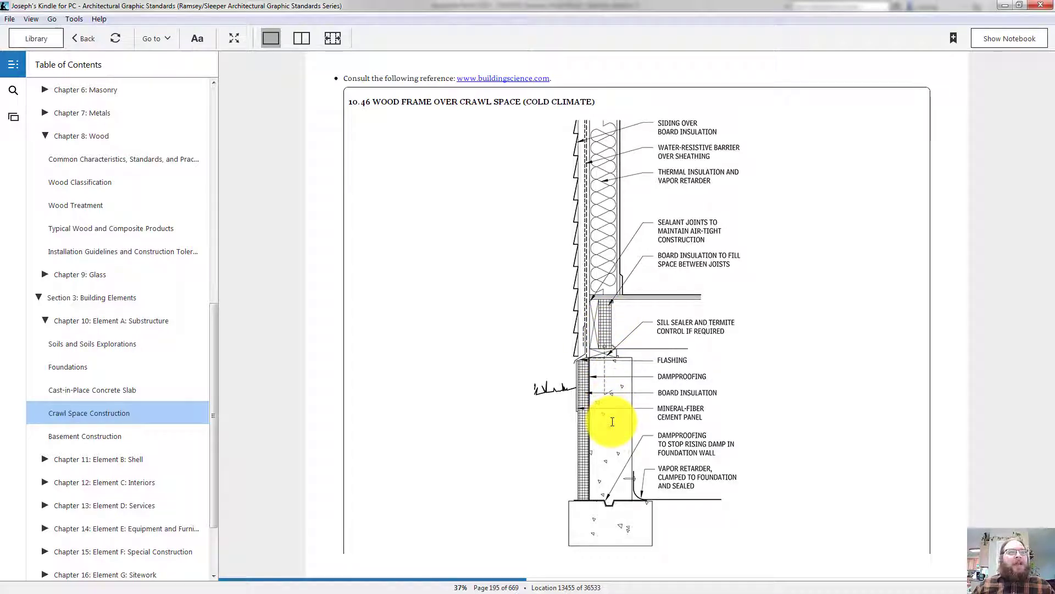
# Hide the Kindle reader and reframe Section 1 around the floor edge
pyautogui.click(1004, 5)
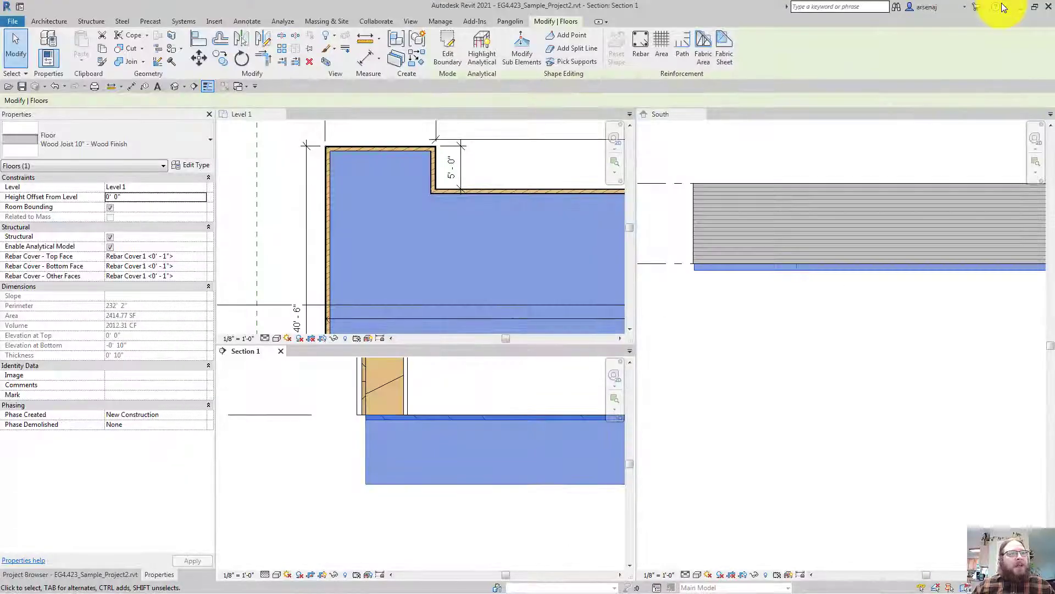
pyautogui.scroll(-2, 400, 427)
pyautogui.moveTo(399, 428); pyautogui.dragTo(361, 451, button='middle')
pyautogui.moveTo(476, 511)
pyautogui.mouseDown(button='middle')
pyautogui.moveTo(487, 449)
pyautogui.moveTo(456, 448)
pyautogui.mouseUp(button='middle')
pyautogui.scroll(-1, 461, 456)
pyautogui.click(485, 498)
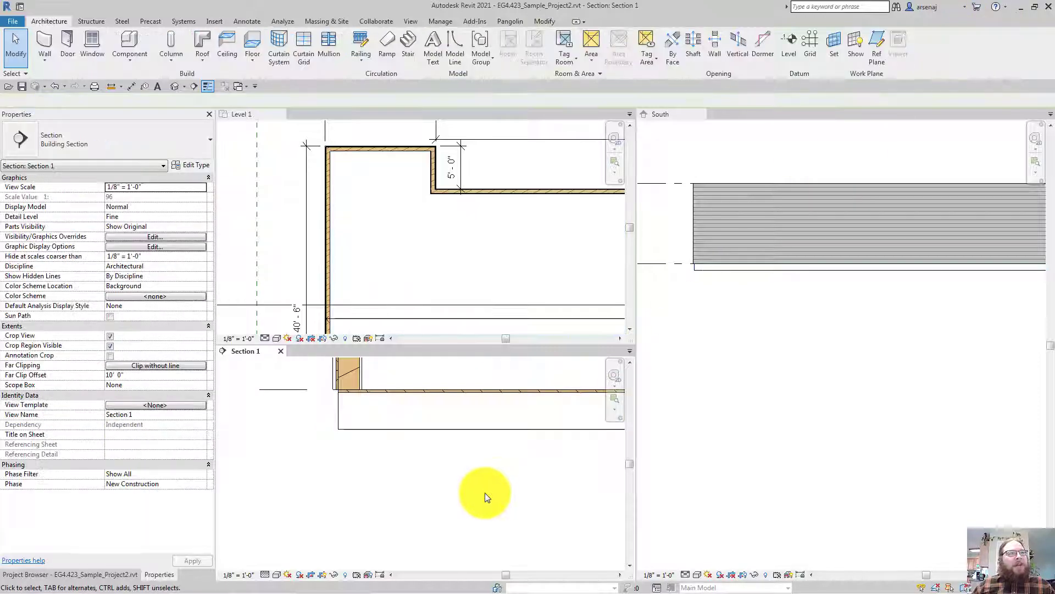
pyautogui.scroll(-3, 478, 497)
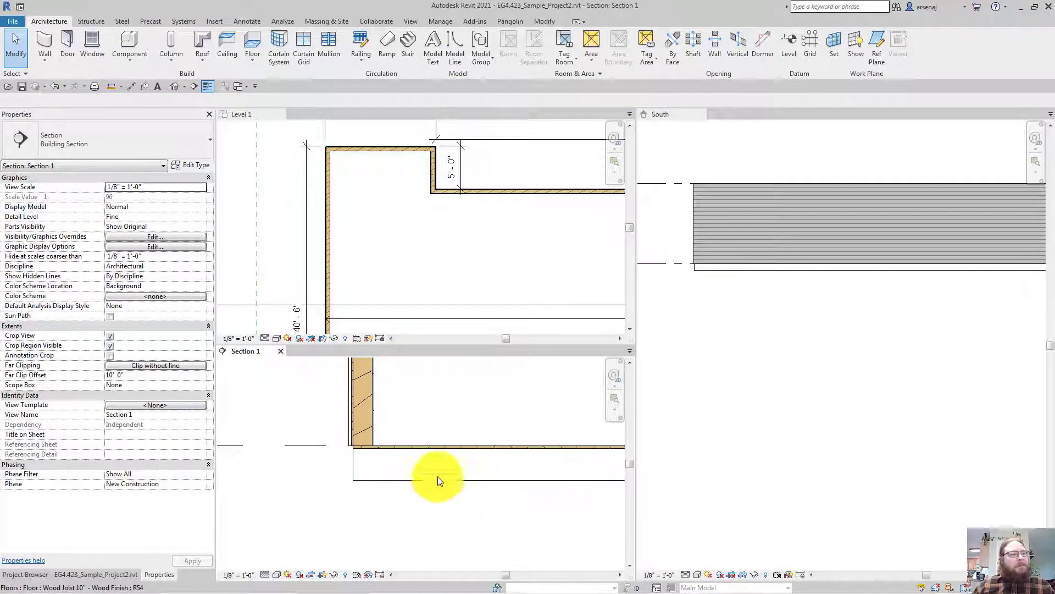
pyautogui.scroll(-1, 438, 476)
pyautogui.moveTo(440, 467); pyautogui.dragTo(437, 485, button='middle')
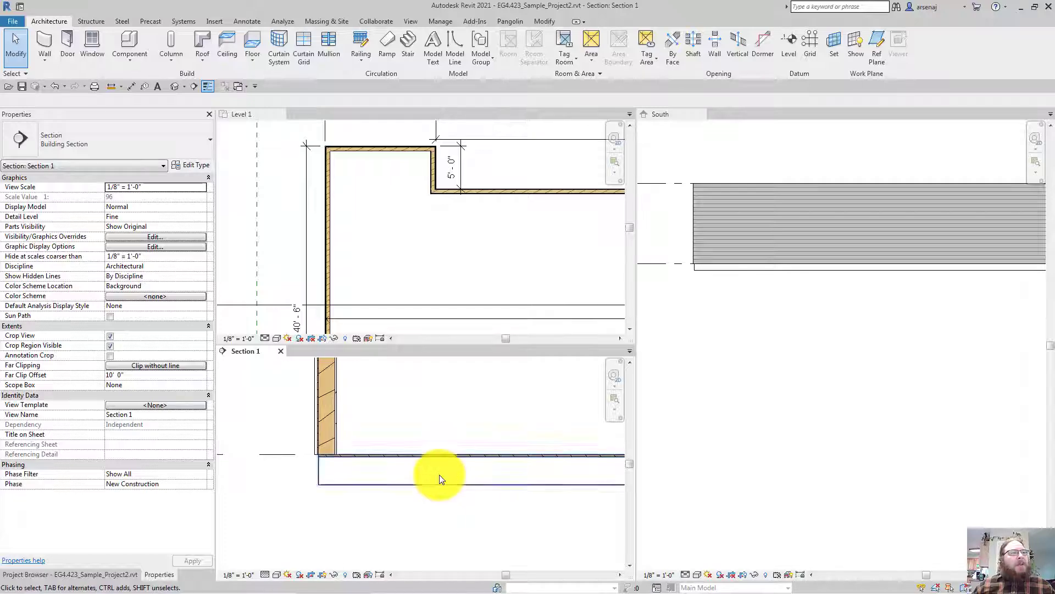
pyautogui.moveTo(432, 405); pyautogui.dragTo(401, 443, button='middle')
pyautogui.scroll(-1, 407, 443)
# Pan and zoom the Level 1 plan, Section 1 and South elevation views
pyautogui.click(419, 281)
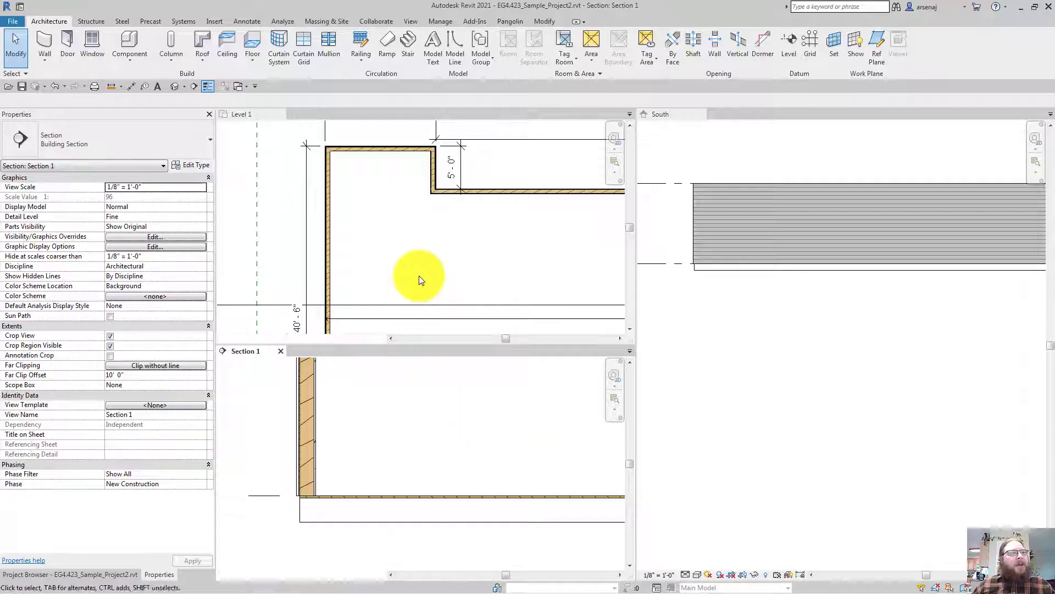
pyautogui.scroll(-3, 419, 280)
pyautogui.moveTo(419, 281); pyautogui.dragTo(378, 194, button='middle')
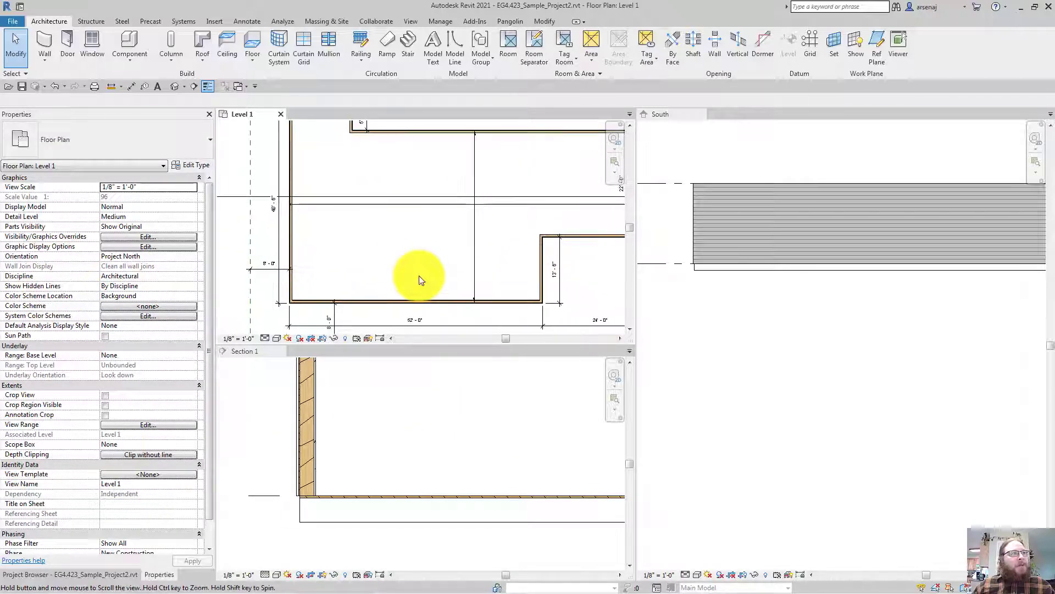
pyautogui.scroll(-1, 426, 254)
pyautogui.scroll(2, 531, 271)
pyautogui.scroll(-2, 391, 454)
pyautogui.moveTo(391, 453); pyautogui.dragTo(341, 418, button='middle')
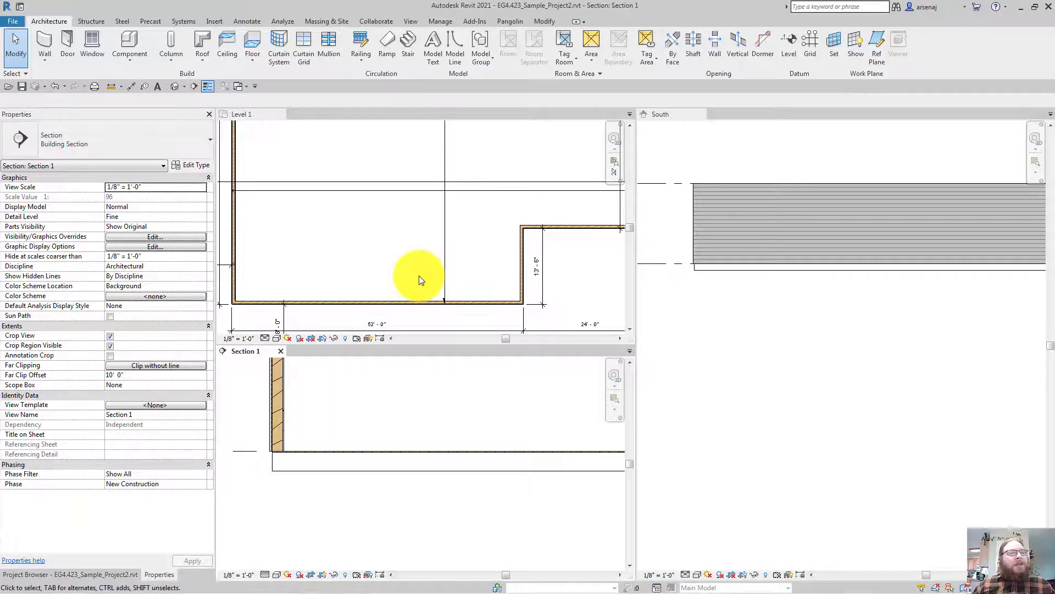
pyautogui.scroll(-1, 776, 452)
pyautogui.moveTo(776, 453)
pyautogui.mouseDown(button='middle')
pyautogui.moveTo(752, 522)
pyautogui.moveTo(662, 473)
pyautogui.mouseUp(button='middle')
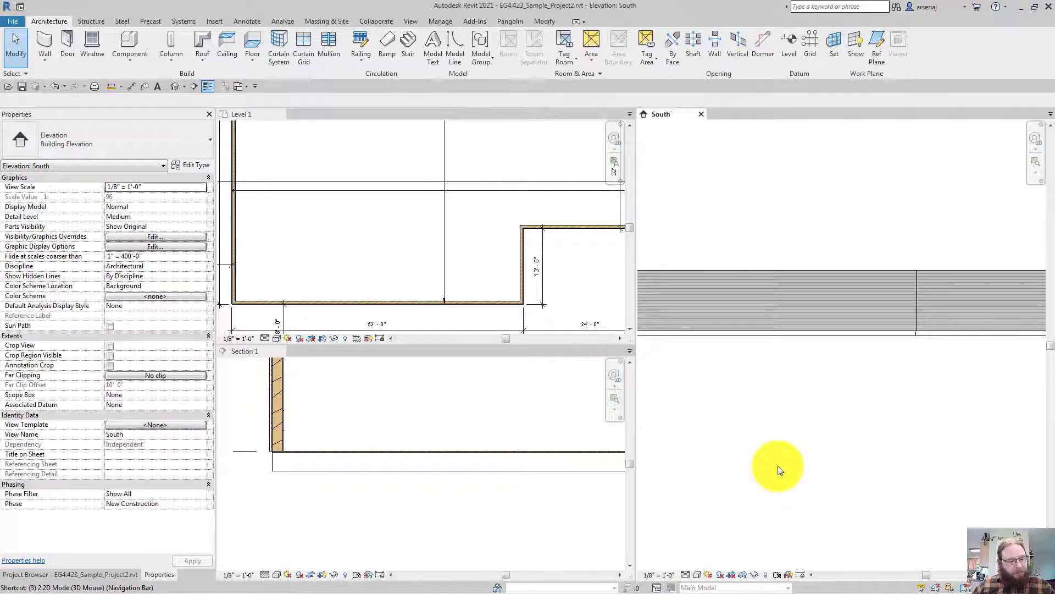
# Open the {3D} view of the building, inspect the floor, then reframe the Level 1 plan
pyautogui.press('d')
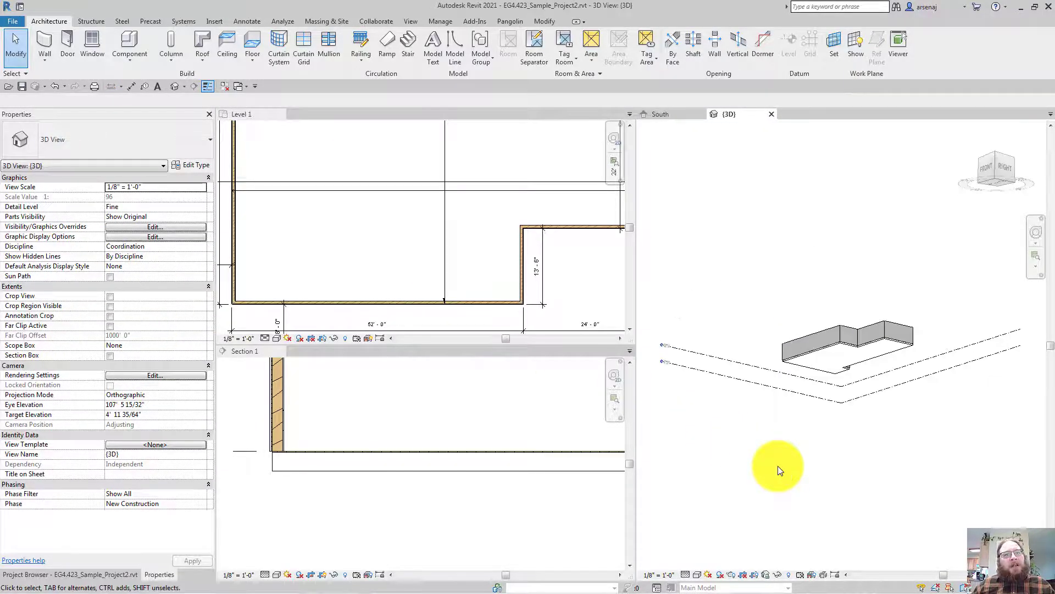
pyautogui.scroll(8, 777, 466)
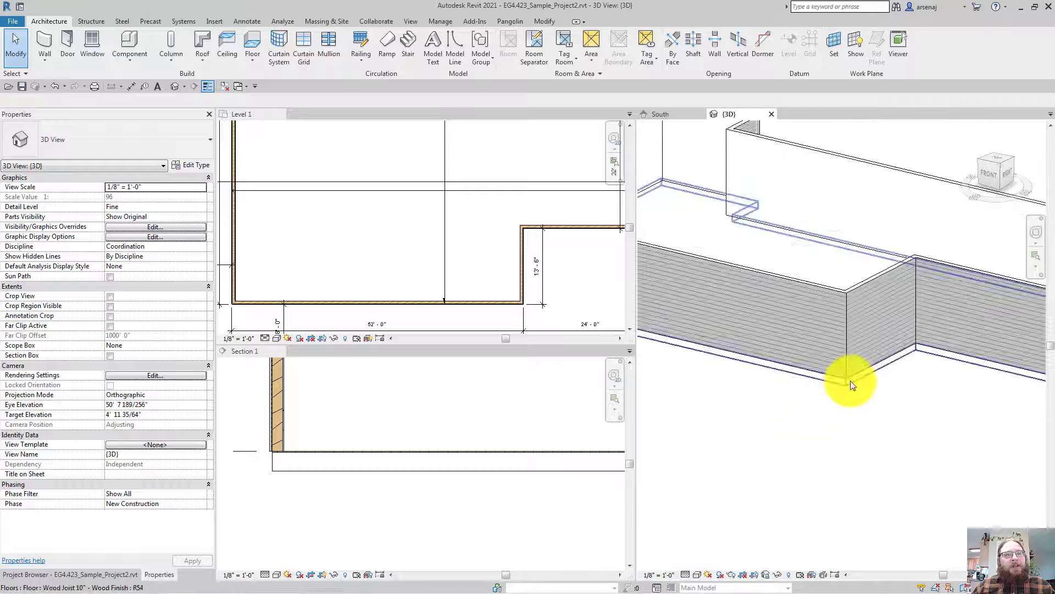
pyautogui.click(850, 380)
pyautogui.press('Escape')
pyautogui.scroll(-2, 850, 380)
pyautogui.hotkey('ctrl', 'Tab')
pyautogui.scroll(-2, 448, 230)
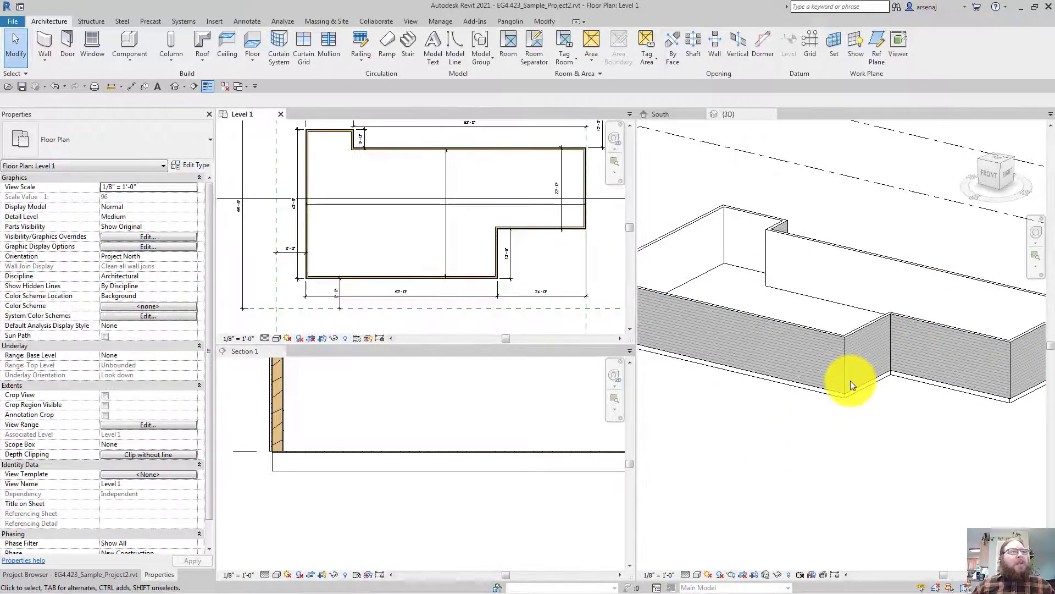
pyautogui.scroll(-2, 440, 280)
pyautogui.moveTo(448, 234); pyautogui.dragTo(459, 281, button='middle')
pyautogui.scroll(3, 417, 283)
pyautogui.scroll(-1, 421, 281)
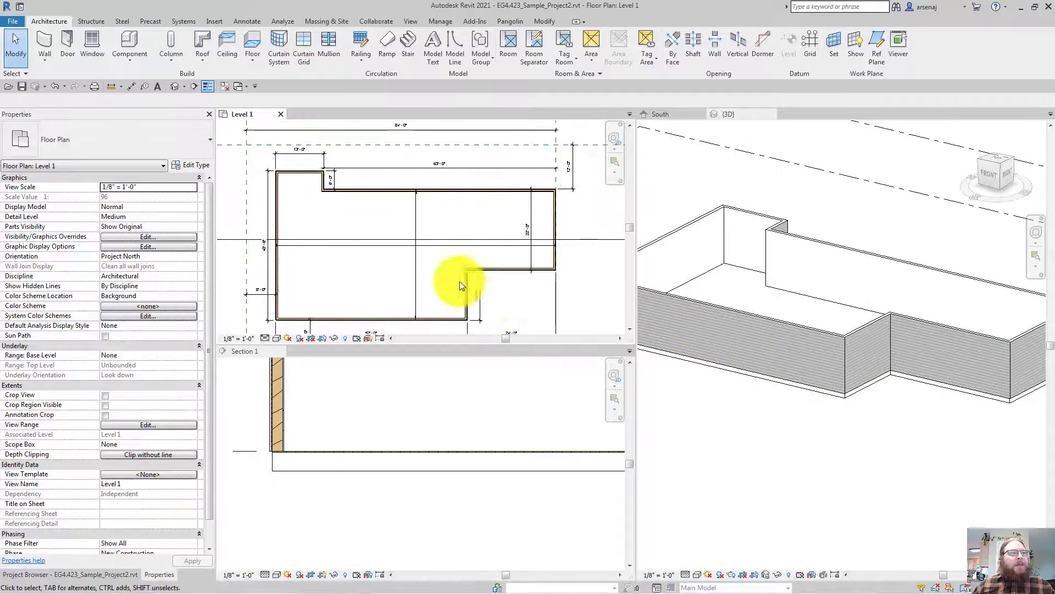
# Select the floor's span direction symbol in the Level 1 plan and delete it
pyautogui.click(316, 244)
pyautogui.scroll(4, 315, 244)
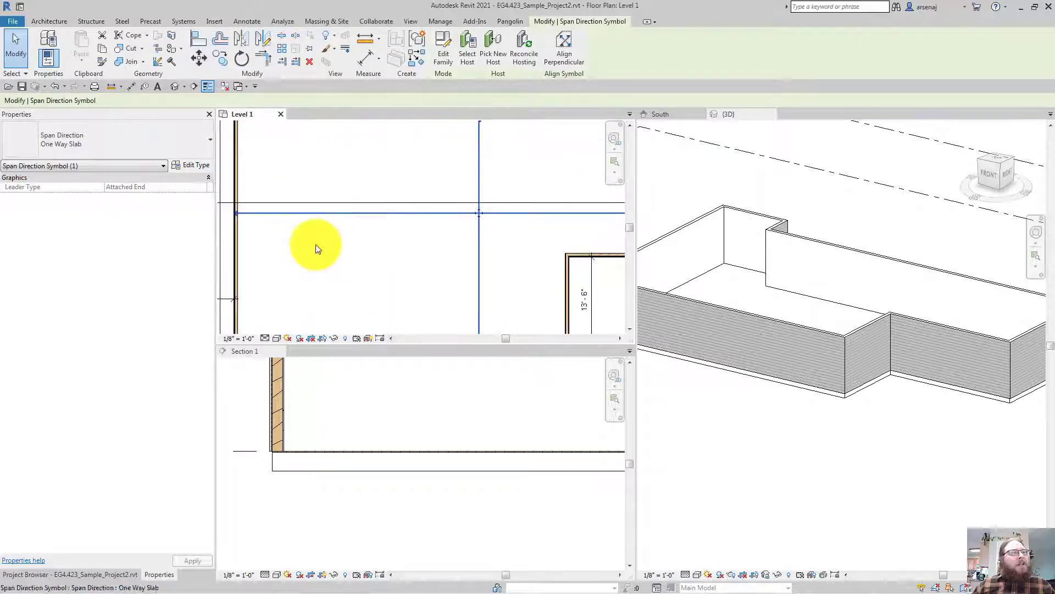
pyautogui.scroll(-3, 316, 244)
pyautogui.scroll(1, 315, 244)
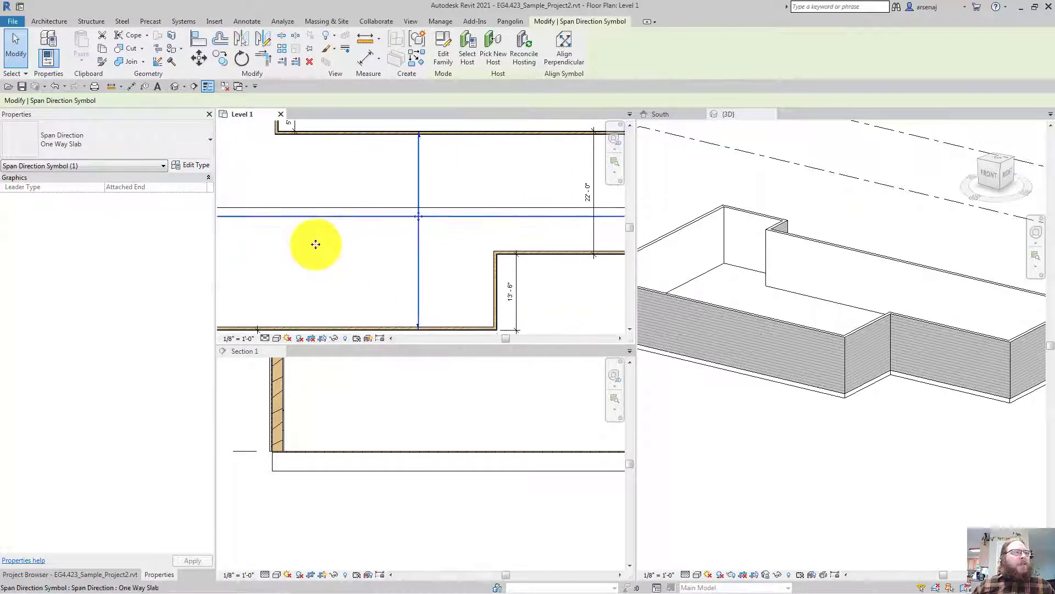
pyautogui.scroll(2, 315, 245)
pyautogui.scroll(-3, 316, 244)
pyautogui.moveTo(315, 244); pyautogui.dragTo(367, 239, button='middle')
pyautogui.press('Escape')
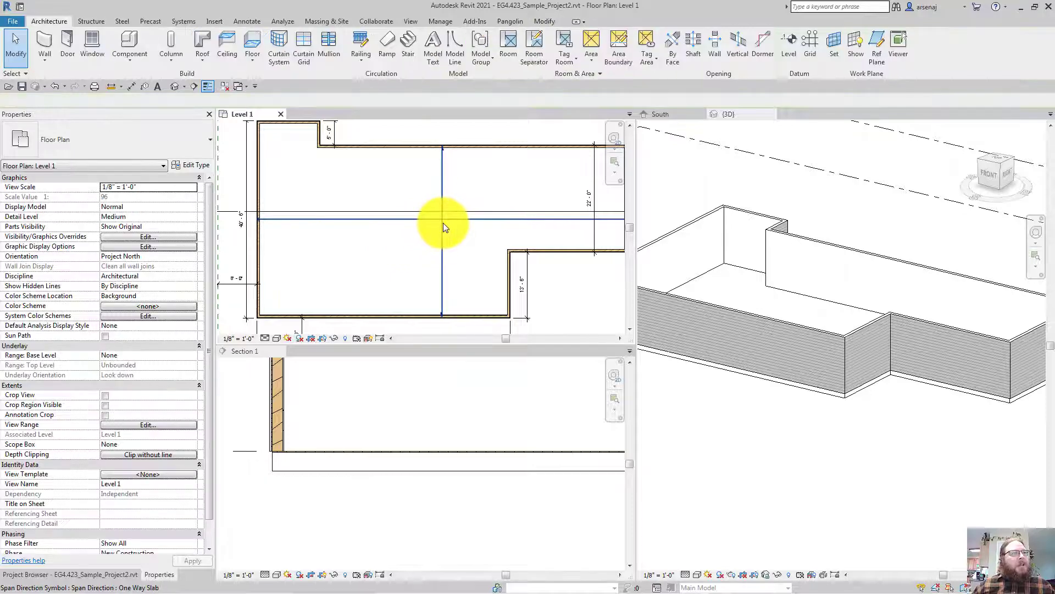
pyautogui.click(444, 223)
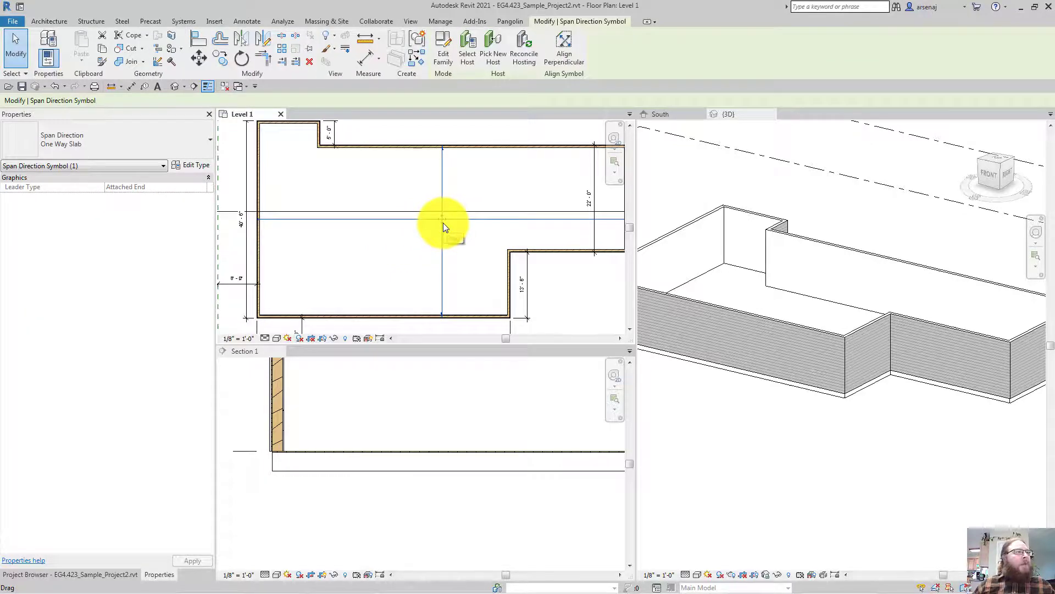
pyautogui.press('Delete')
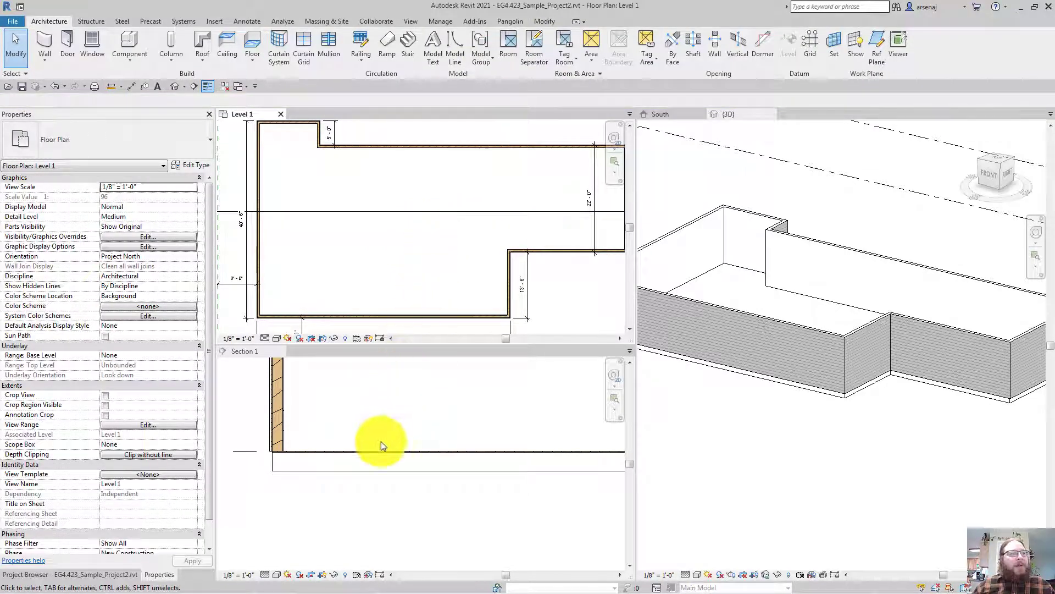
# Back out of floor sketch editing and zoom the whole Level 1 plan to fit
pyautogui.doubleClick(373, 469)
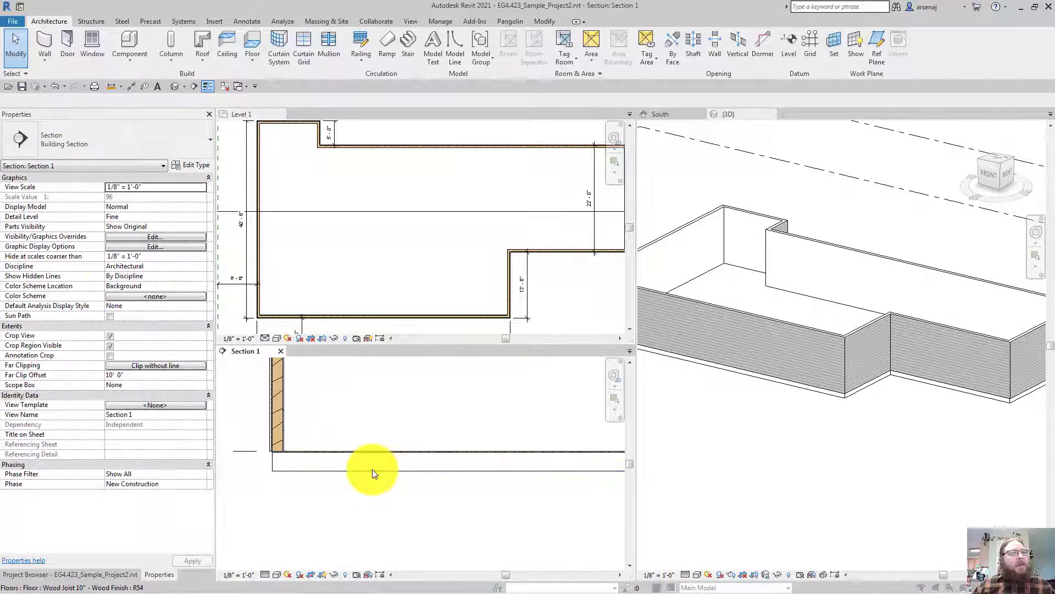
pyautogui.press('Escape')
pyautogui.click(394, 256)
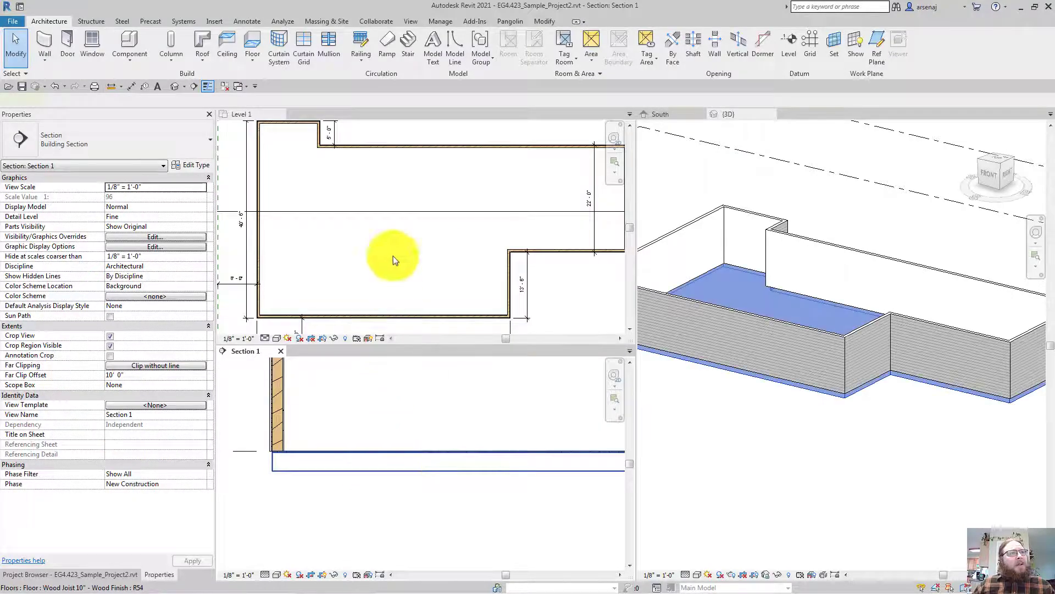
pyautogui.press('z')
pyautogui.press('f')
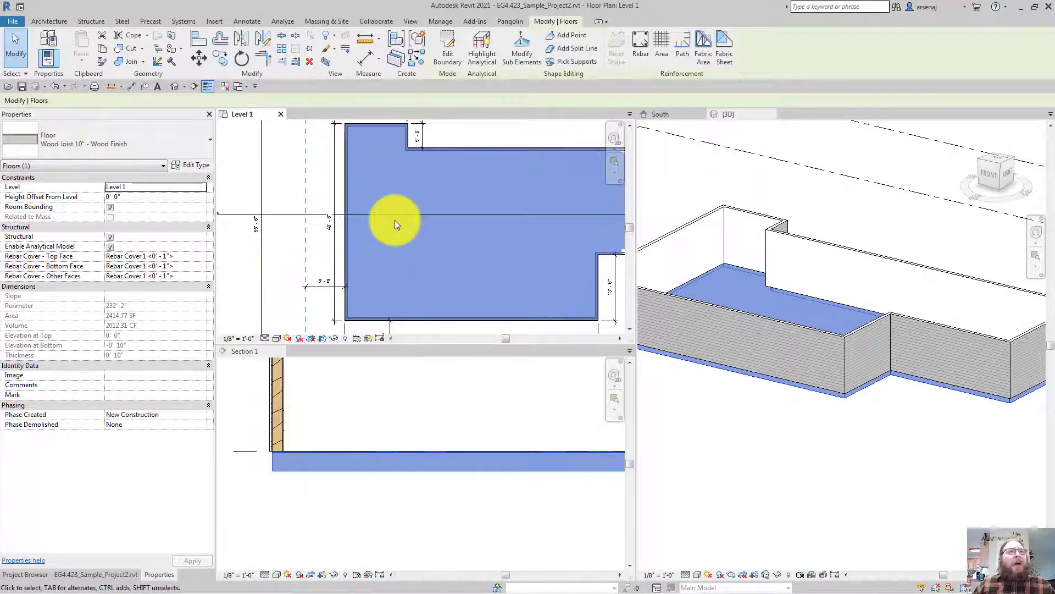
pyautogui.press('Escape')
pyautogui.moveTo(395, 219); pyautogui.dragTo(336, 192, button='middle')
pyautogui.scroll(3, 395, 220)
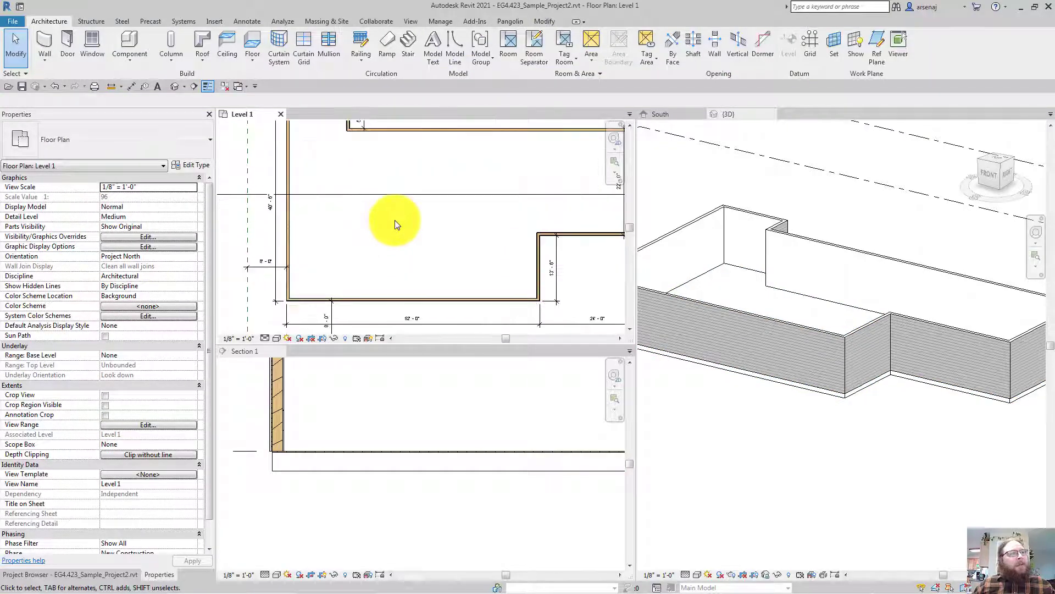
pyautogui.moveTo(394, 220); pyautogui.dragTo(404, 232, button='middle')
pyautogui.scroll(-1, 394, 220)
pyautogui.scroll(-2, 395, 219)
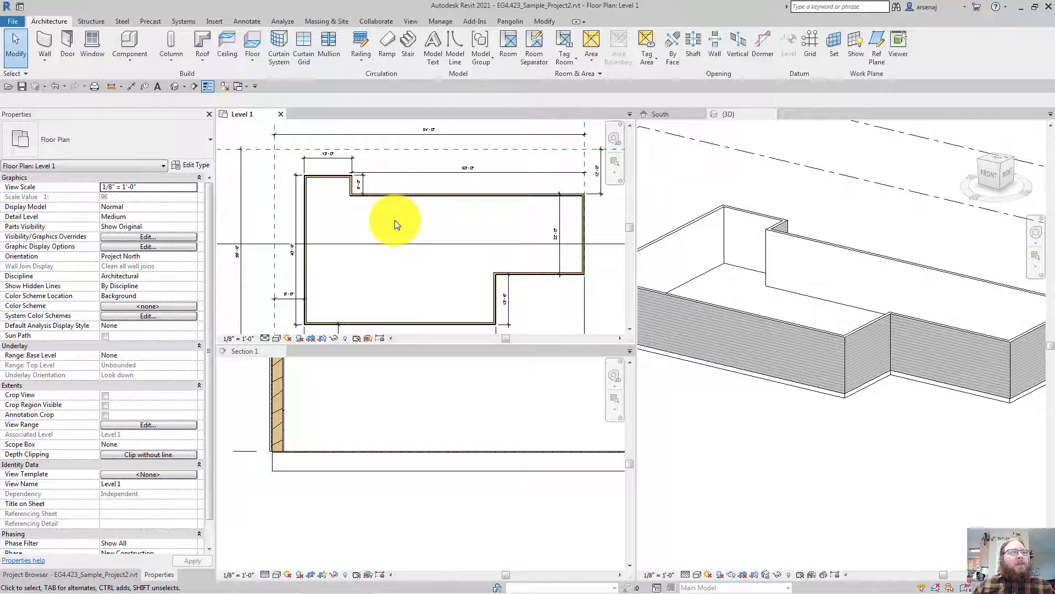
pyautogui.click(96, 24)
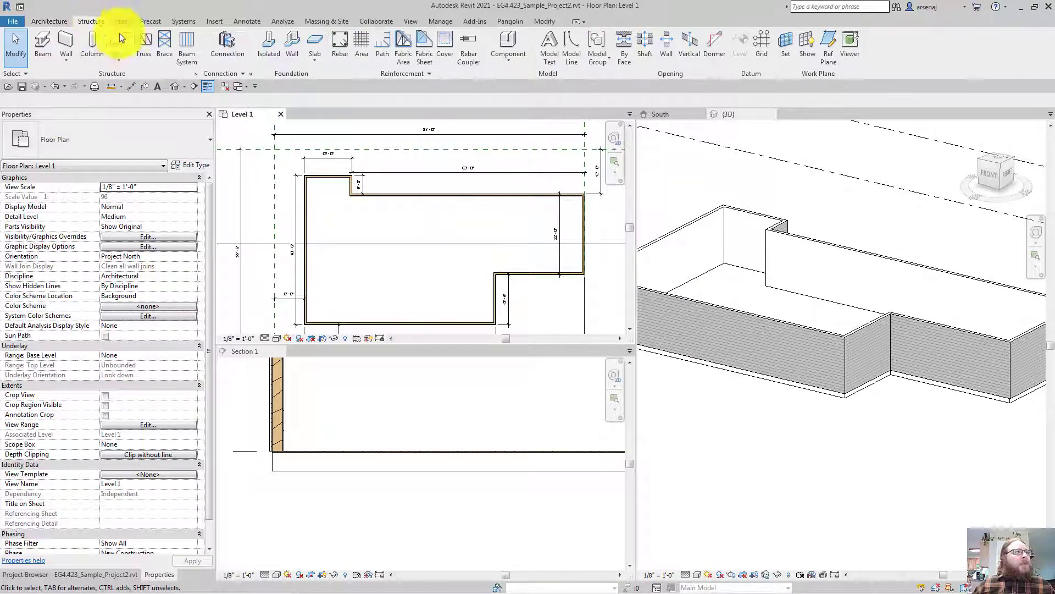
# Start a Beam System and review its W Shapes : W12X26 type at 6' 0" fixed spacing
pyautogui.click(184, 58)
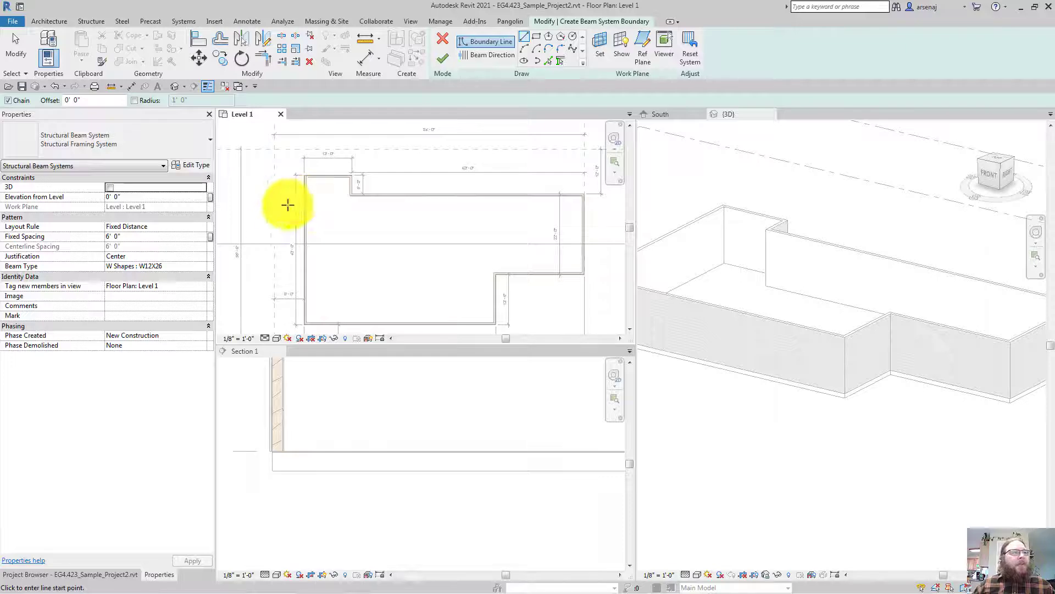
pyautogui.click(202, 265)
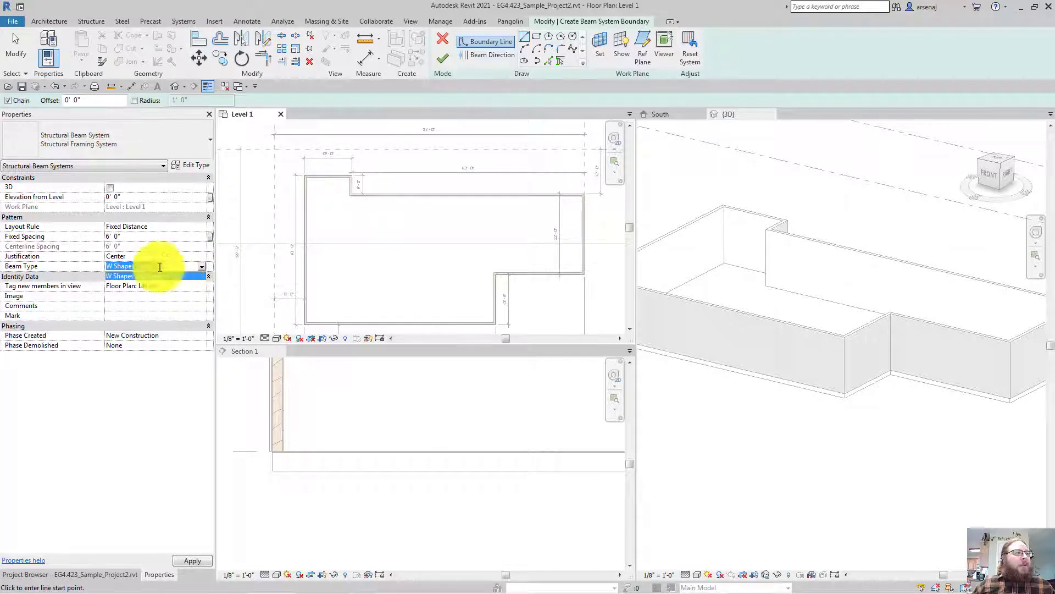
pyautogui.click(73, 269)
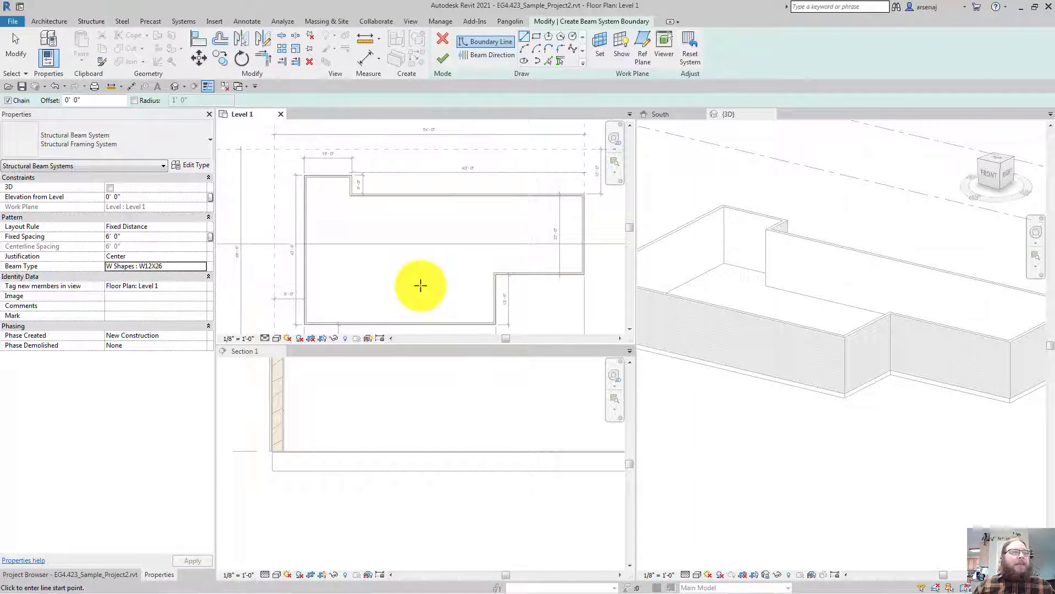
pyautogui.moveTo(438, 298); pyautogui.dragTo(428, 292, button='middle')
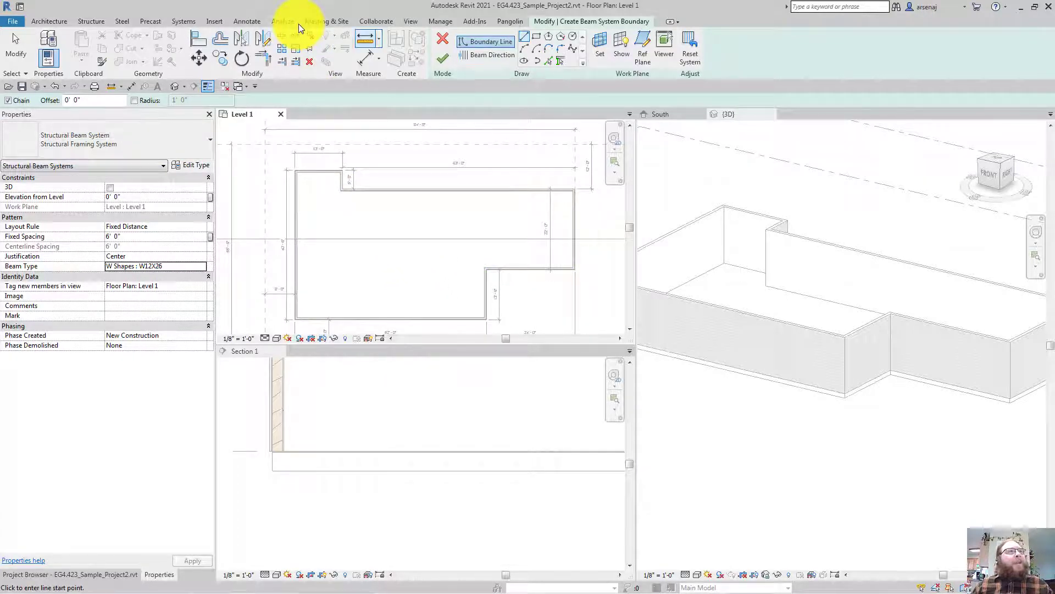
# Load Dimension Lumber.rfa from the Imperial Library's Structural Framing > Wood folder
pyautogui.click(217, 24)
pyautogui.click(432, 61)
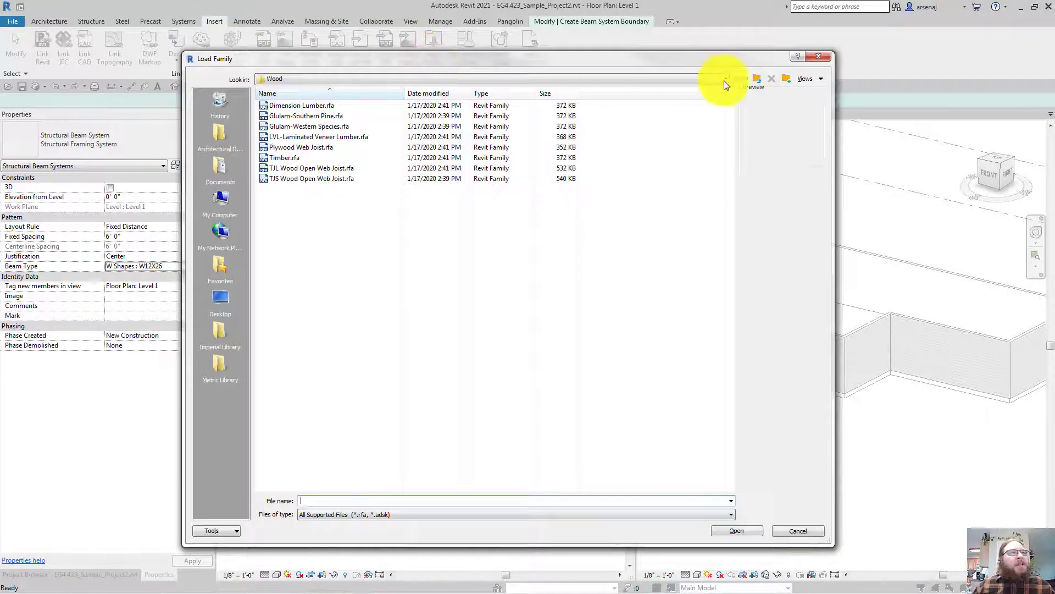
pyautogui.click(729, 81)
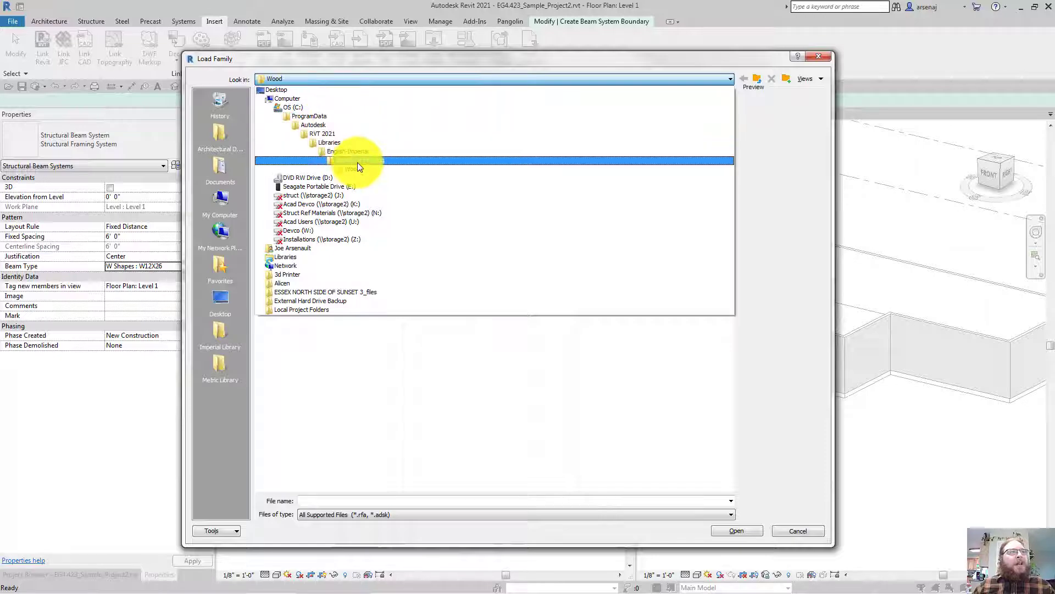
pyautogui.press('Up')
pyautogui.press('Up')
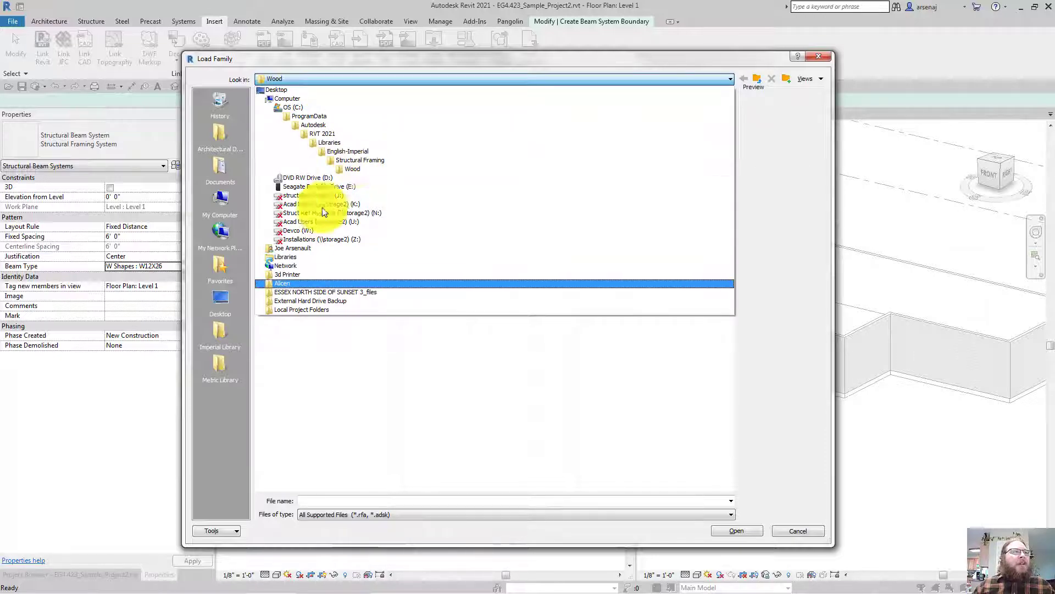
pyautogui.click(220, 334)
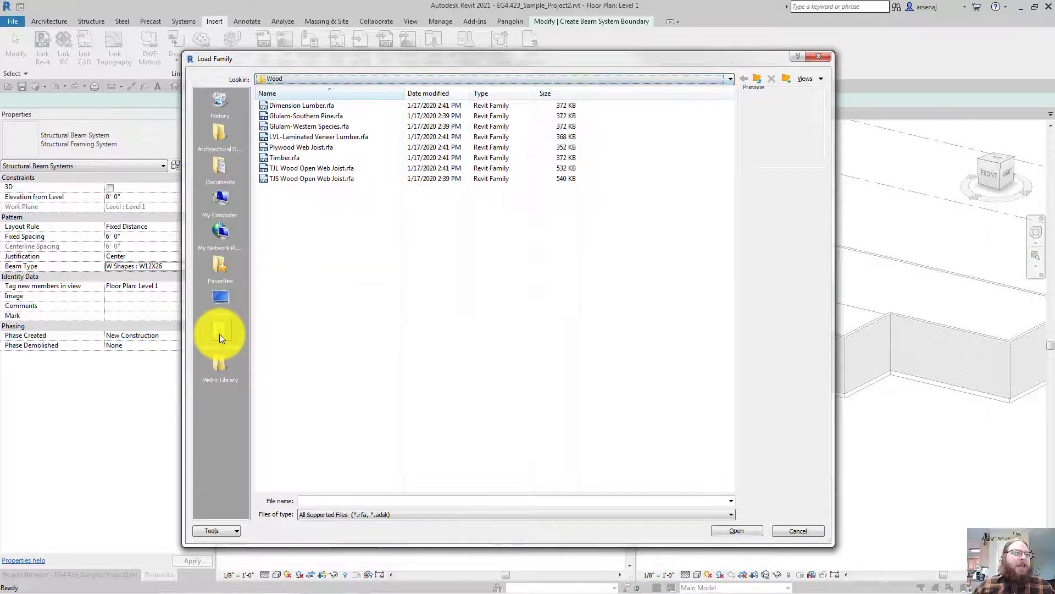
pyautogui.click(219, 334)
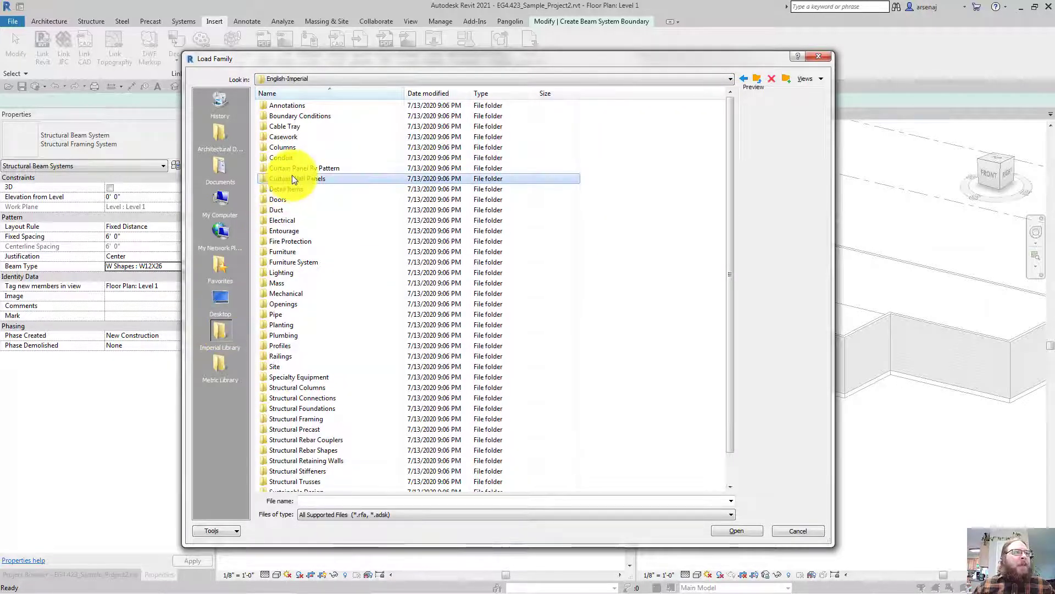
pyautogui.scroll(-1, 292, 175)
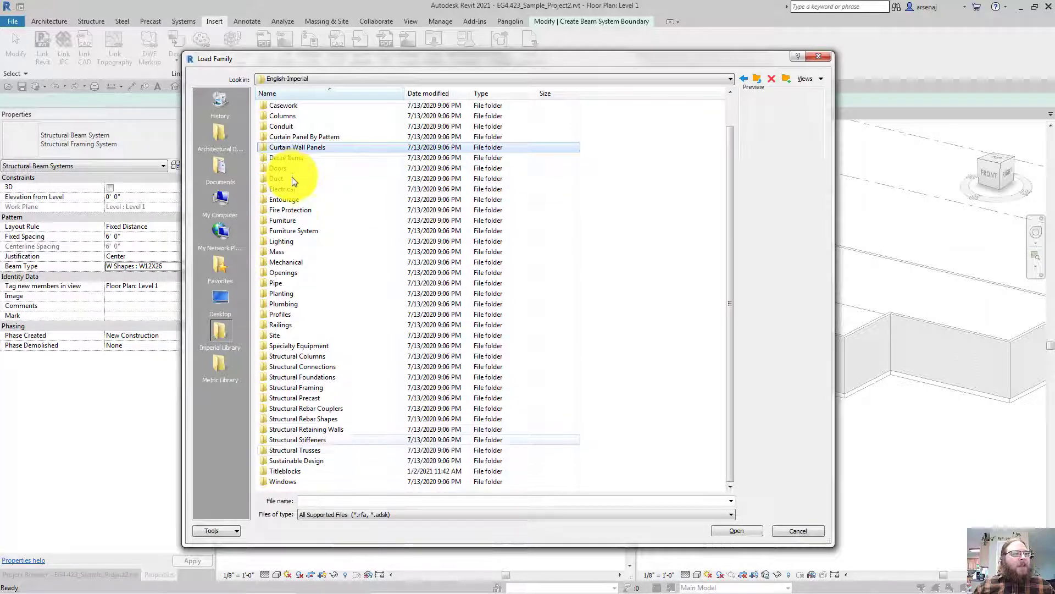
pyautogui.click(288, 388)
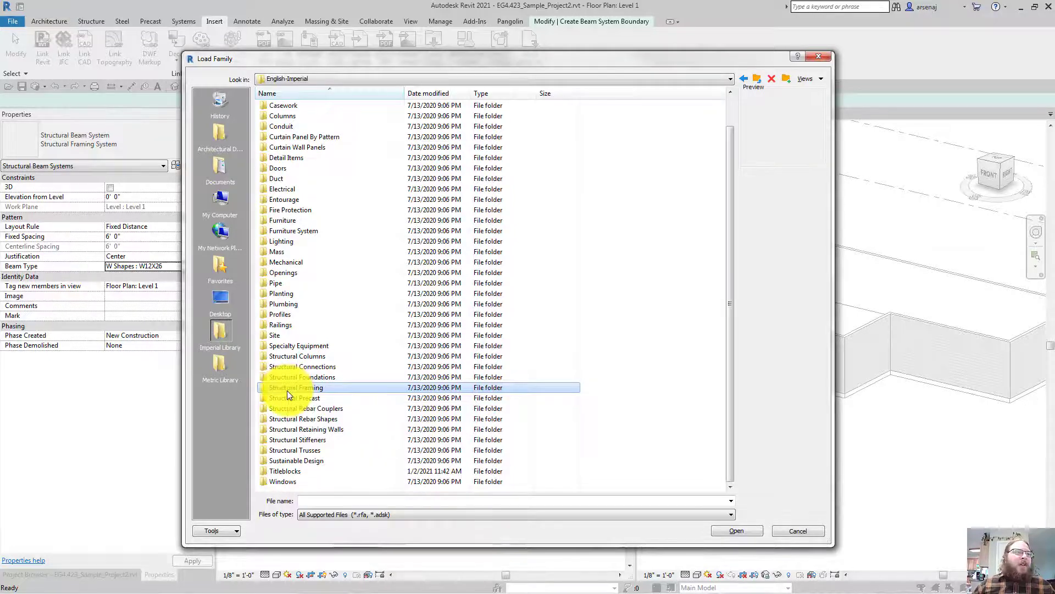
pyautogui.doubleClick(287, 388)
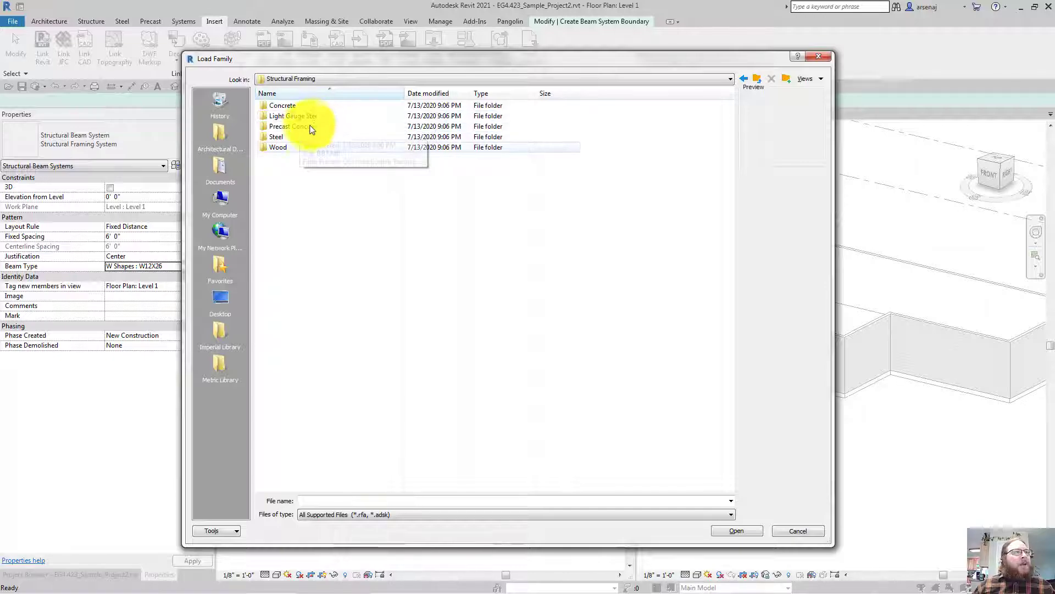
pyautogui.doubleClick(277, 149)
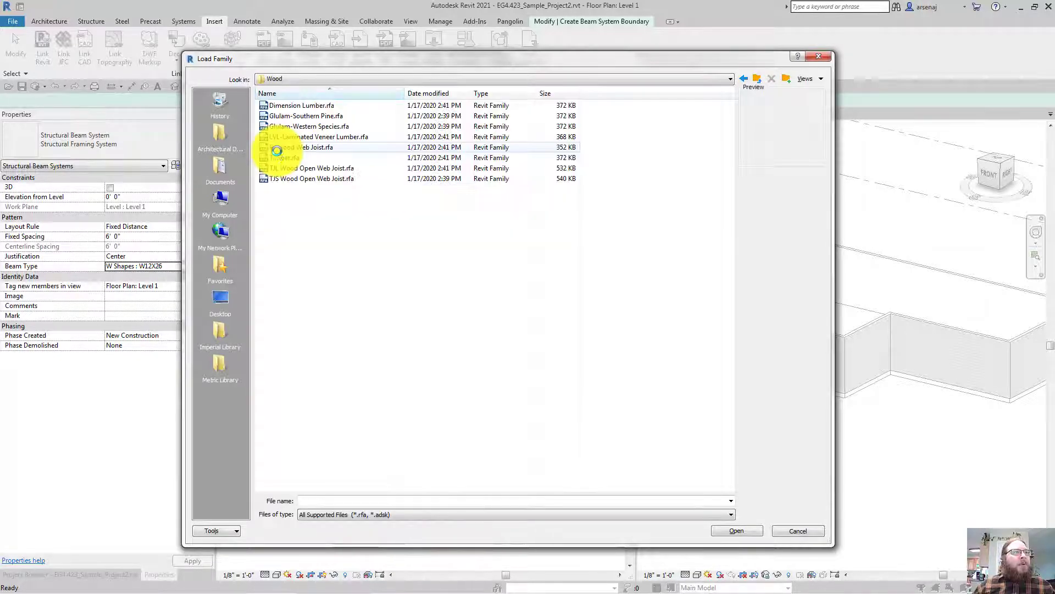
pyautogui.click(308, 107)
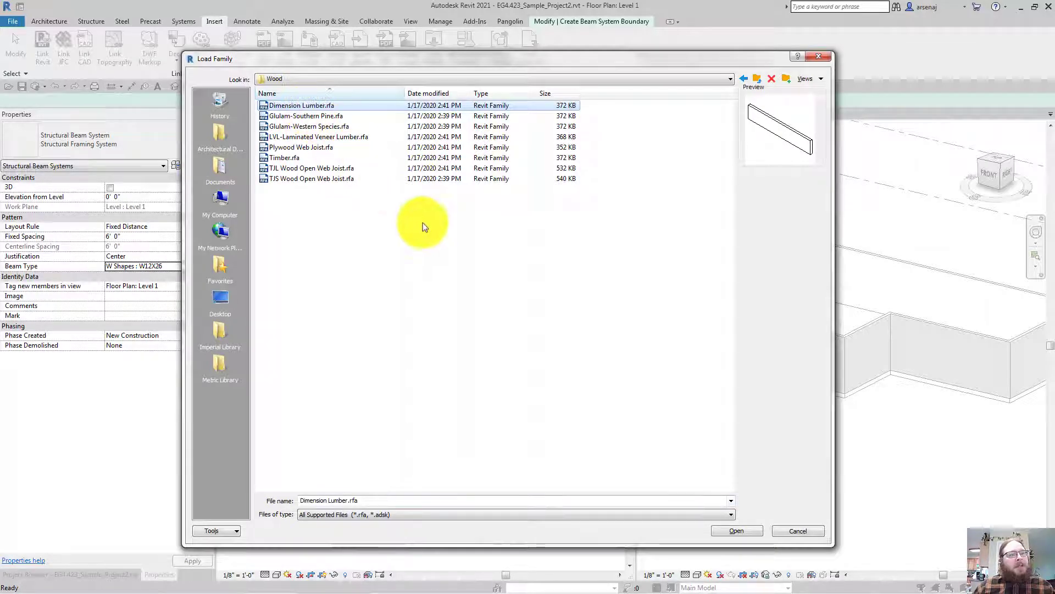
pyautogui.click(733, 531)
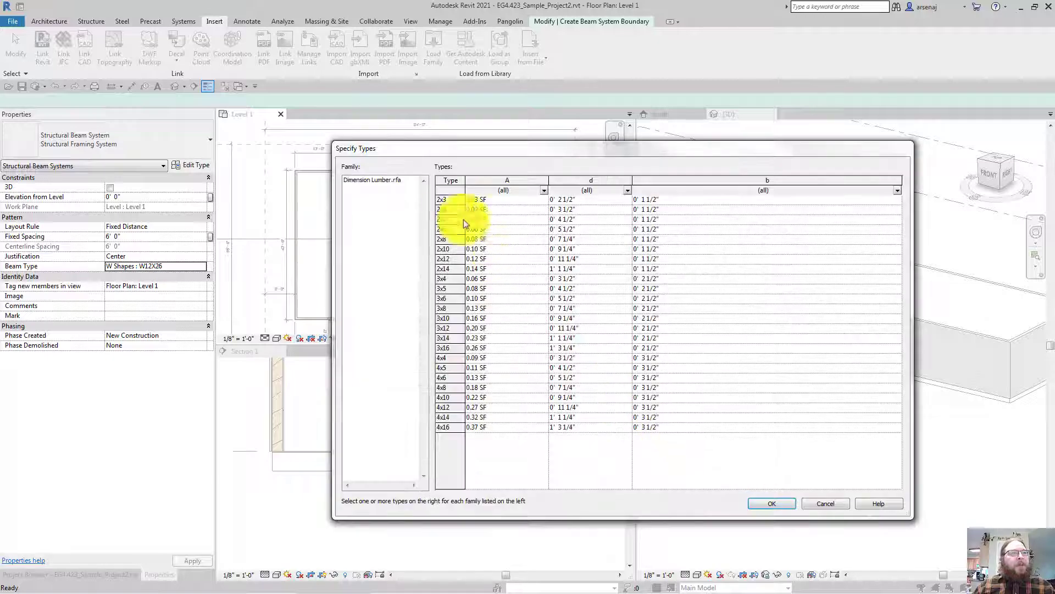
# Select the 2x4, 2x6, 2x8, 2x10 and 2x12 types in Specify Types and load them
pyautogui.moveTo(449, 200); pyautogui.dragTo(448, 292)
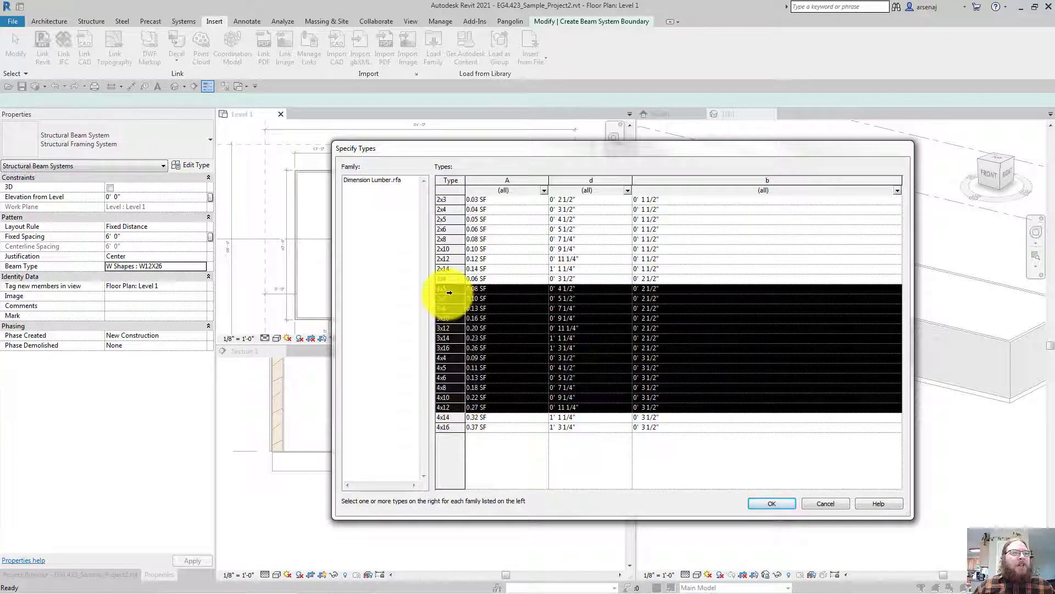
pyautogui.click(448, 272)
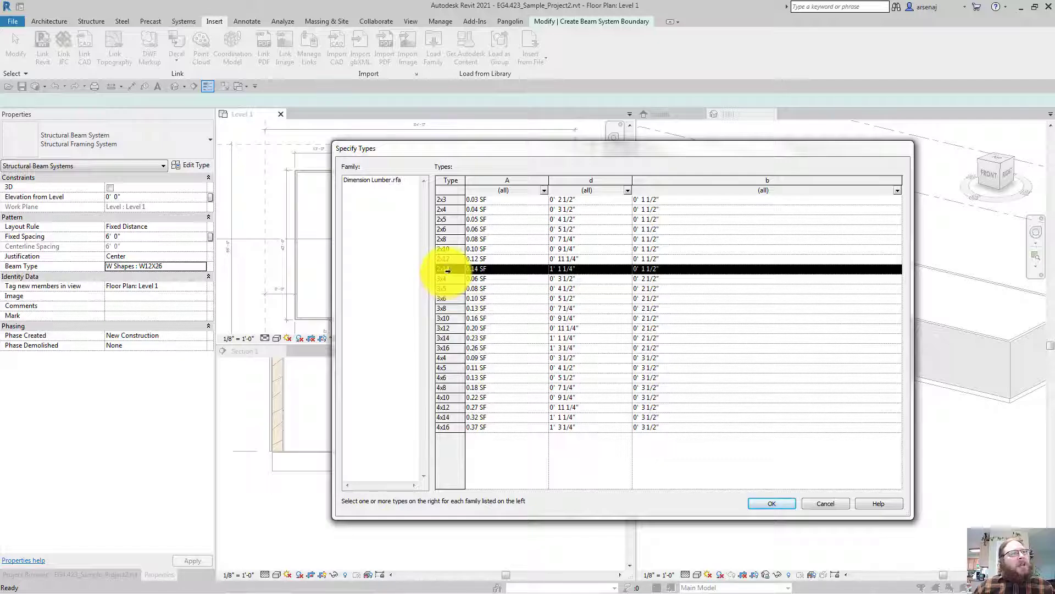
pyautogui.click(451, 253)
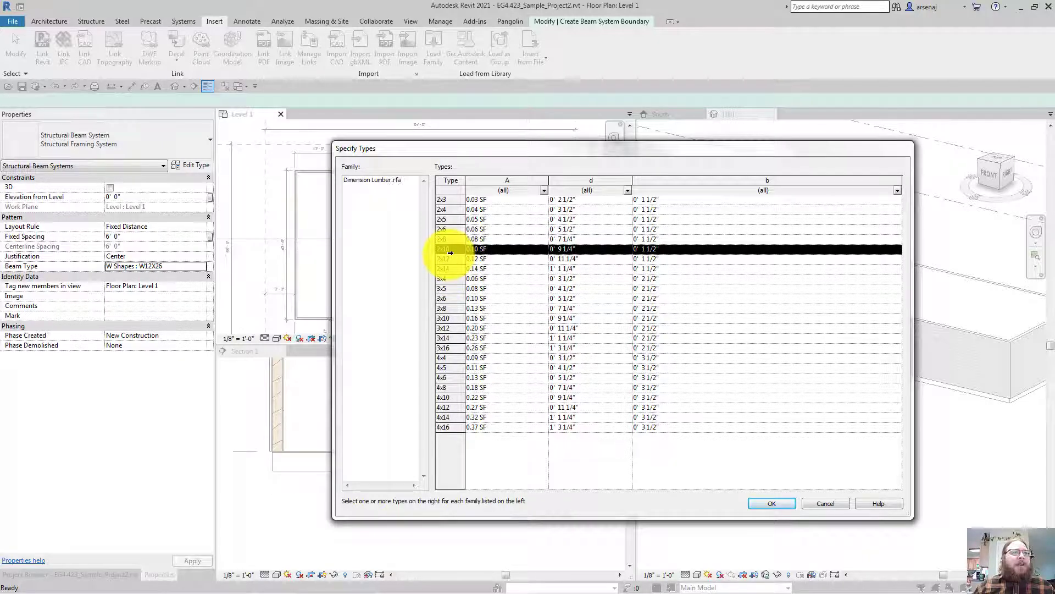
pyautogui.moveTo(584, 243); pyautogui.dragTo(584, 248)
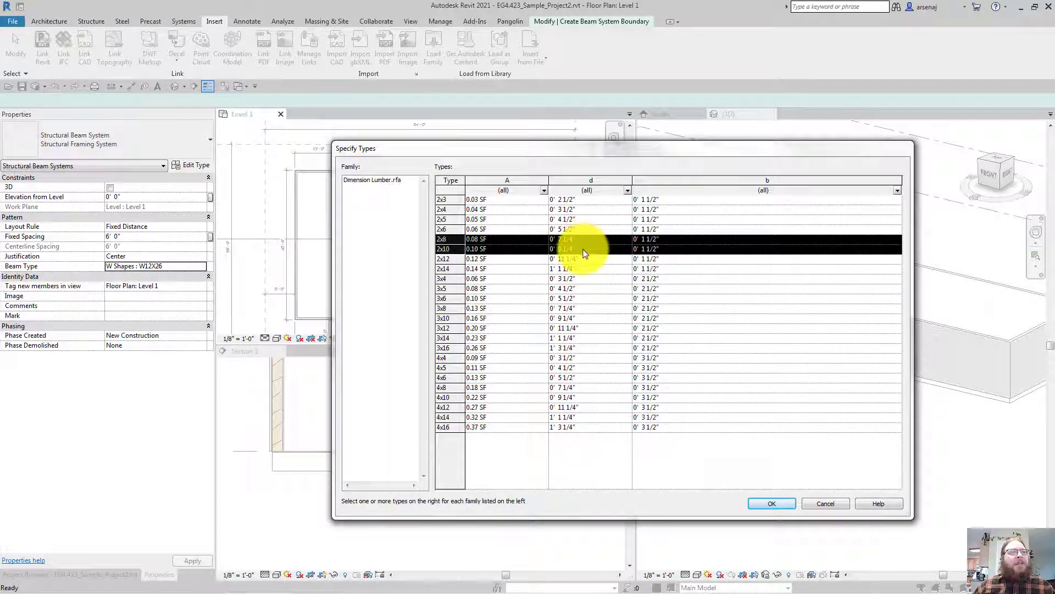
pyautogui.click(585, 250)
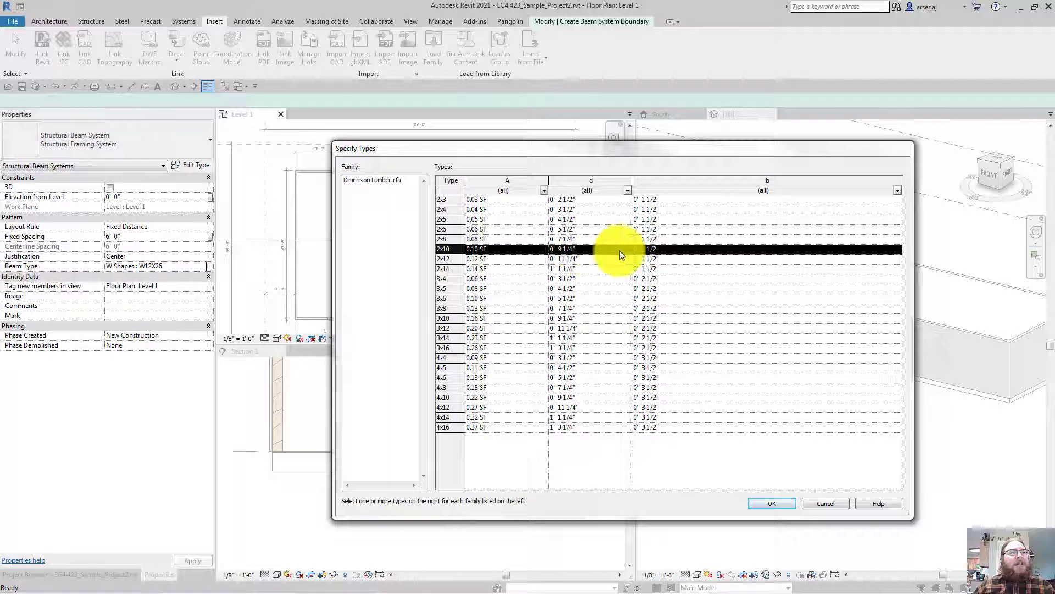
pyautogui.keyDown('ctrl'); pyautogui.click(450, 237); pyautogui.keyUp('ctrl')
pyautogui.keyDown('ctrl'); pyautogui.click(450, 237); pyautogui.keyUp('ctrl')
pyautogui.keyDown('ctrl'); pyautogui.click(448, 229); pyautogui.keyUp('ctrl')
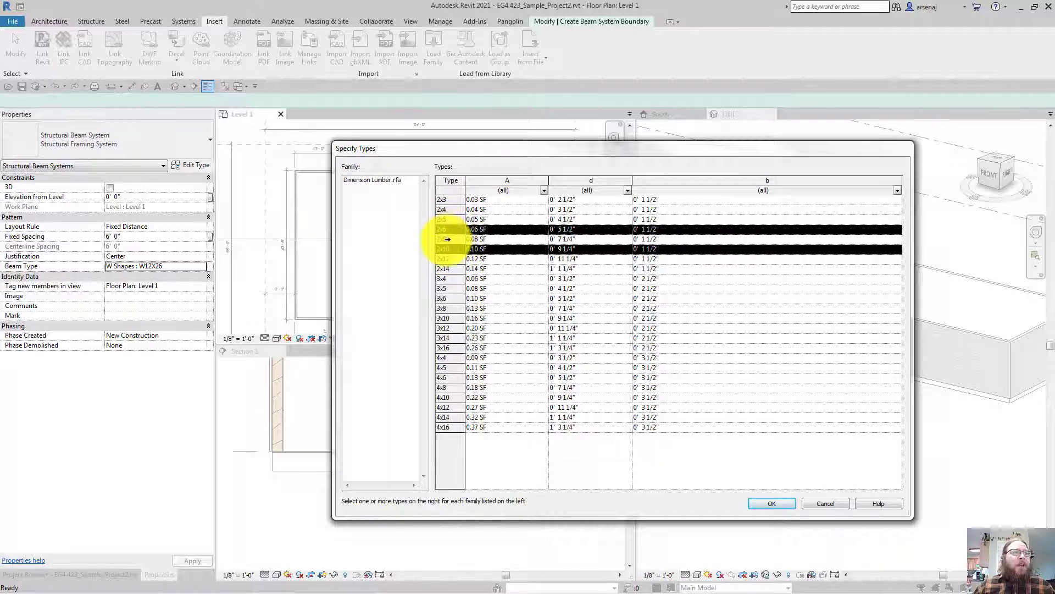
pyautogui.keyDown('ctrl'); pyautogui.click(449, 239); pyautogui.keyUp('ctrl')
pyautogui.keyDown('ctrl'); pyautogui.click(448, 210); pyautogui.keyUp('ctrl')
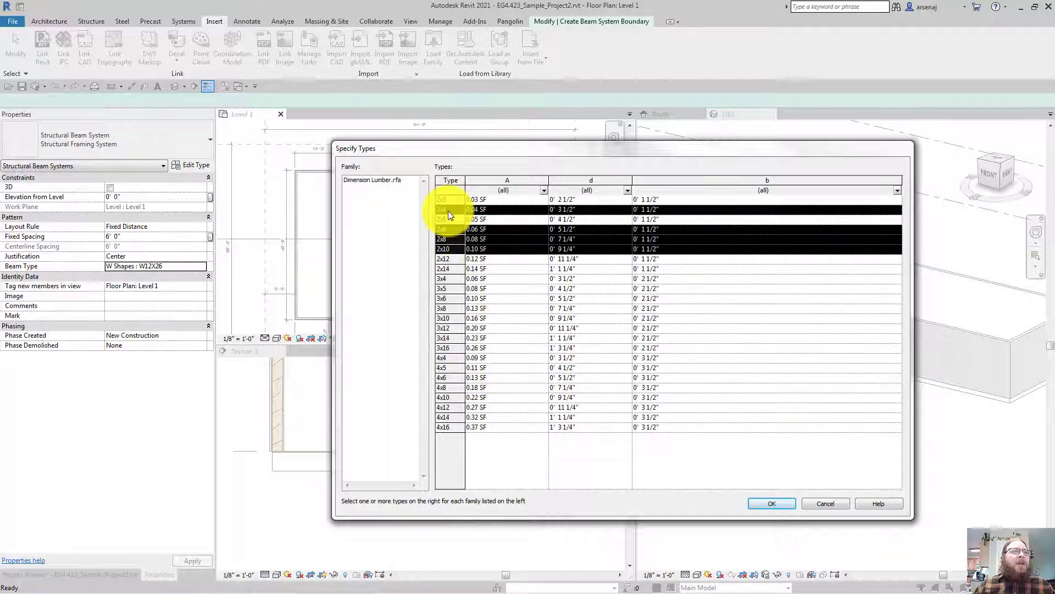
pyautogui.keyDown('ctrl'); pyautogui.click(444, 259); pyautogui.keyUp('ctrl')
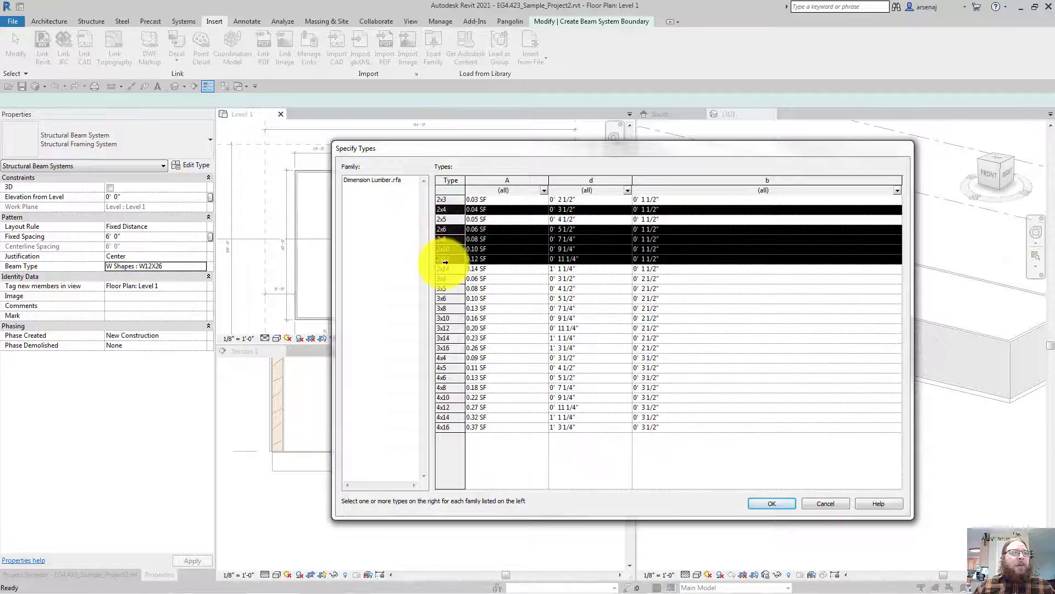
pyautogui.click(772, 503)
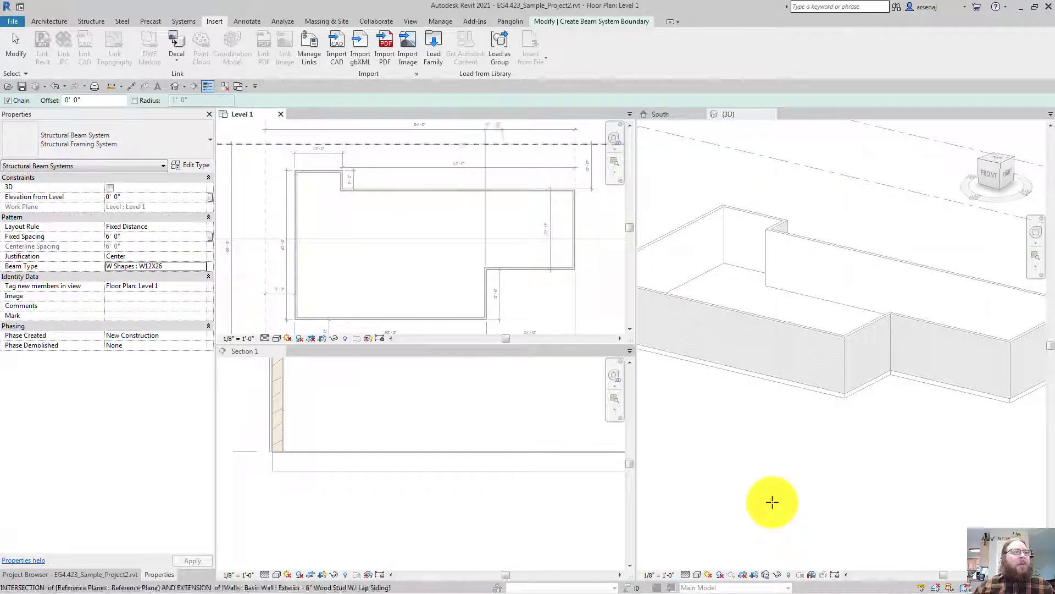
# Change the beam system's Beam Type from W12X26 to Dimension Lumber : 2x10
pyautogui.click(203, 267)
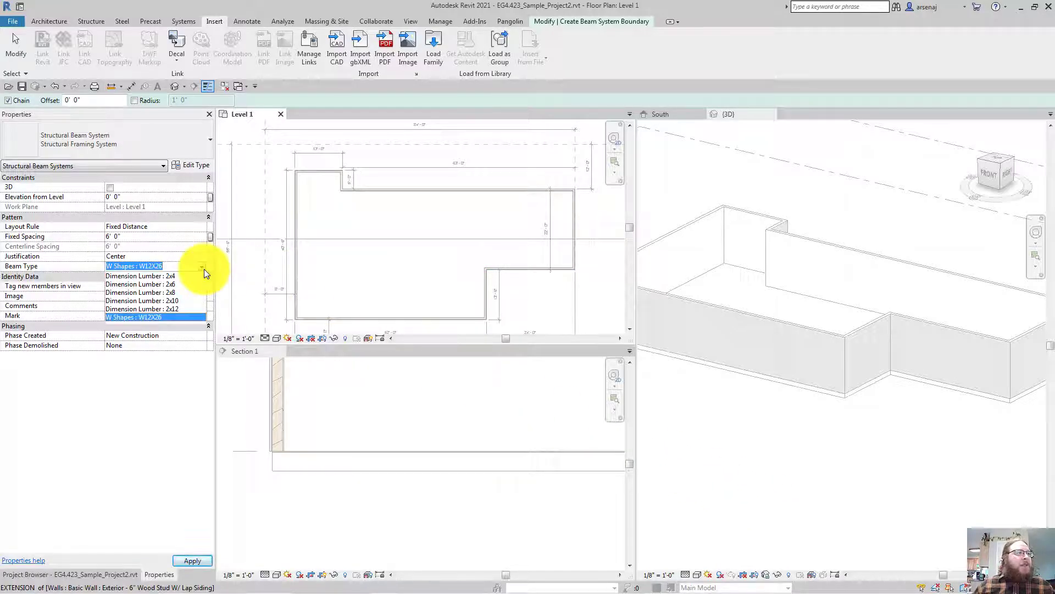
pyautogui.click(183, 300)
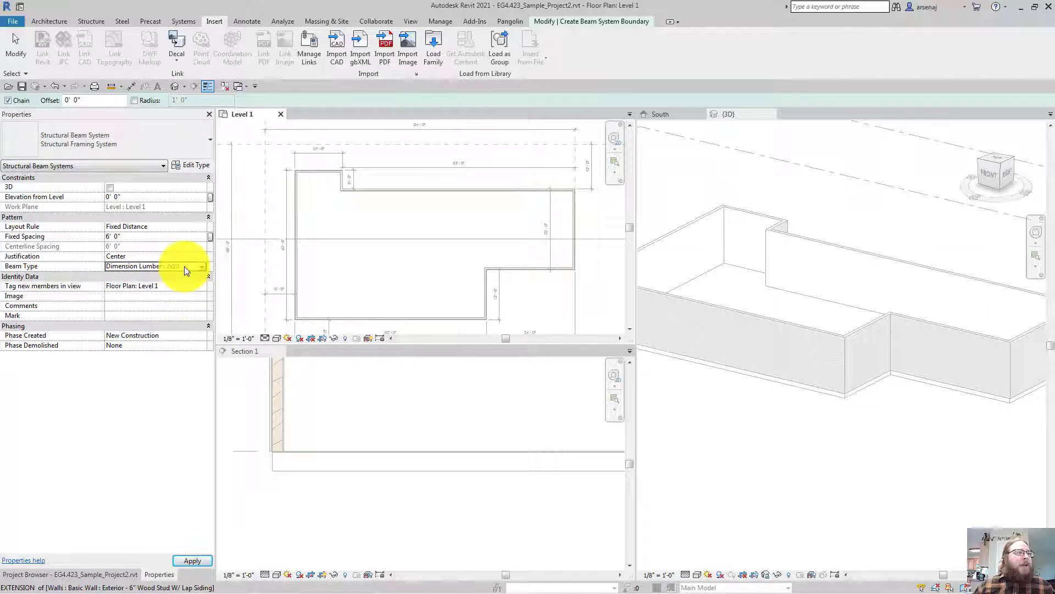
pyautogui.moveTo(186, 266); pyautogui.dragTo(184, 301, button='middle')
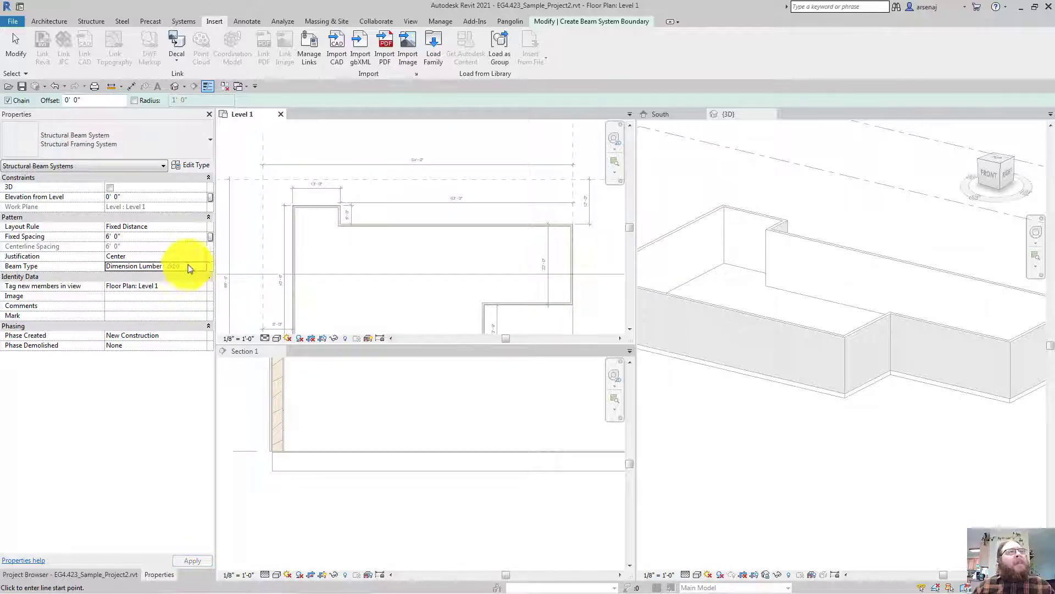
pyautogui.click(585, 24)
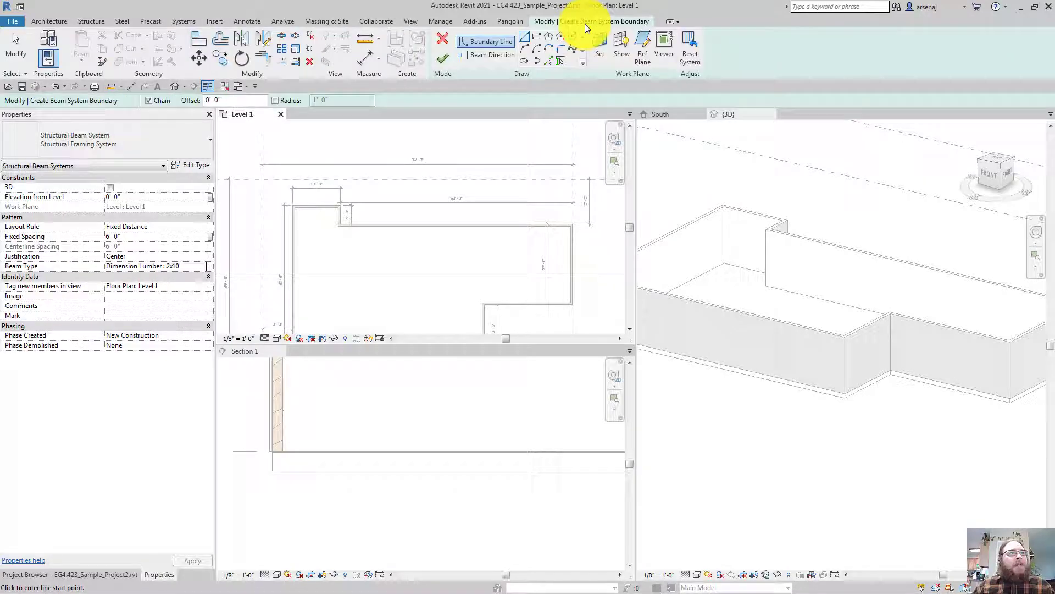
# Switch the boundary tool to Pick Walls and zoom in on the Level 1 walls
pyautogui.click(551, 62)
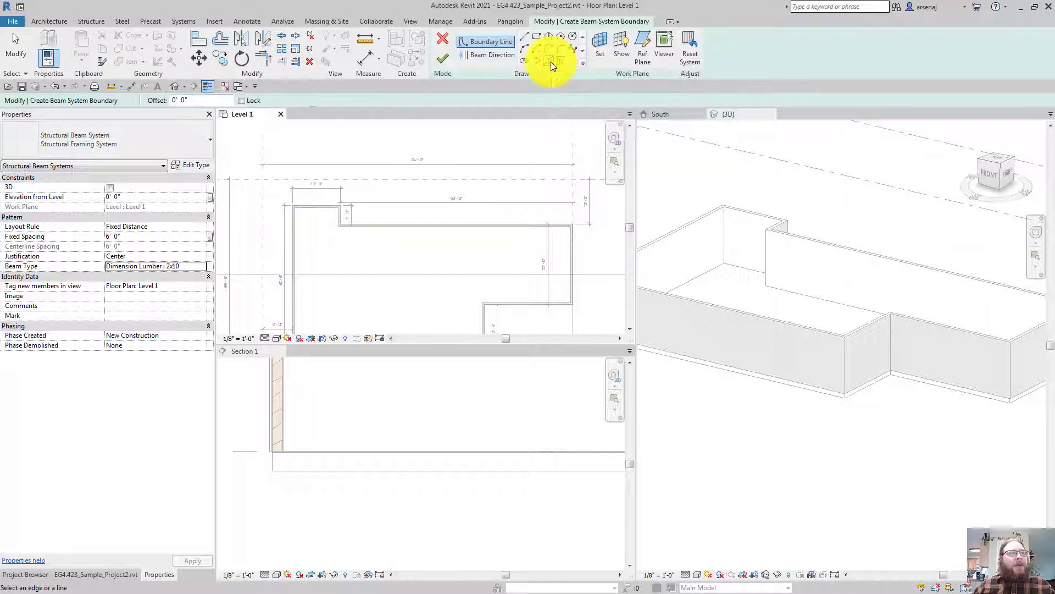
pyautogui.scroll(5, 515, 132)
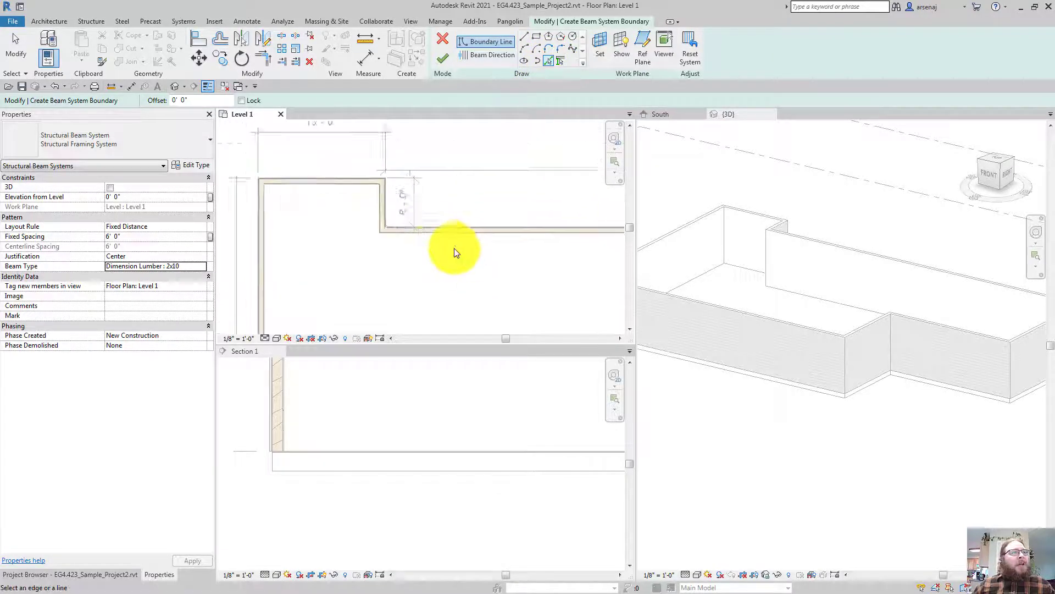
pyautogui.scroll(4, 454, 248)
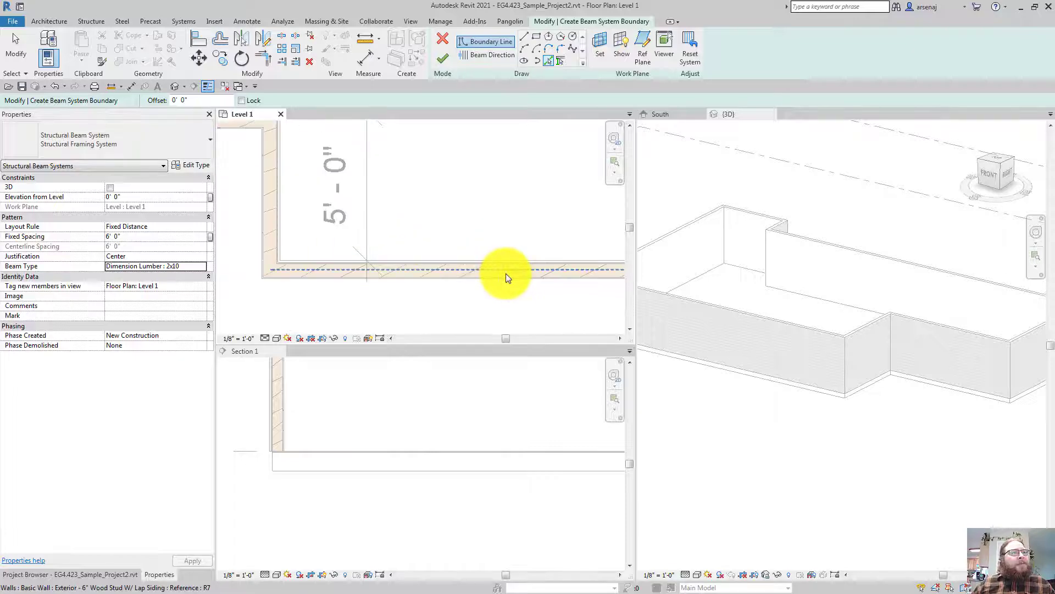
pyautogui.scroll(-1, 463, 255)
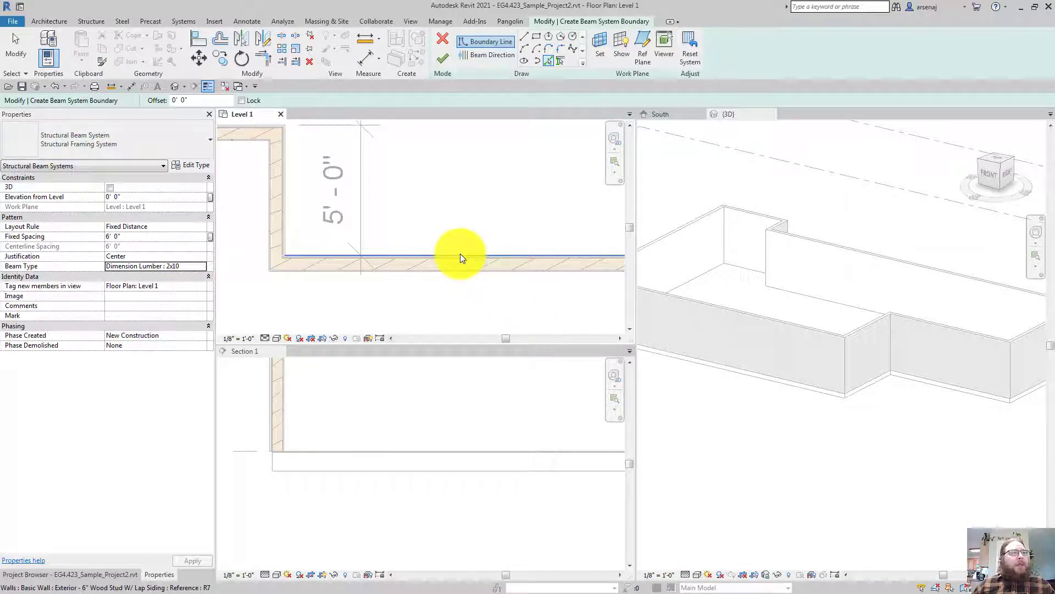
pyautogui.scroll(-1, 469, 219)
pyautogui.scroll(1, 468, 219)
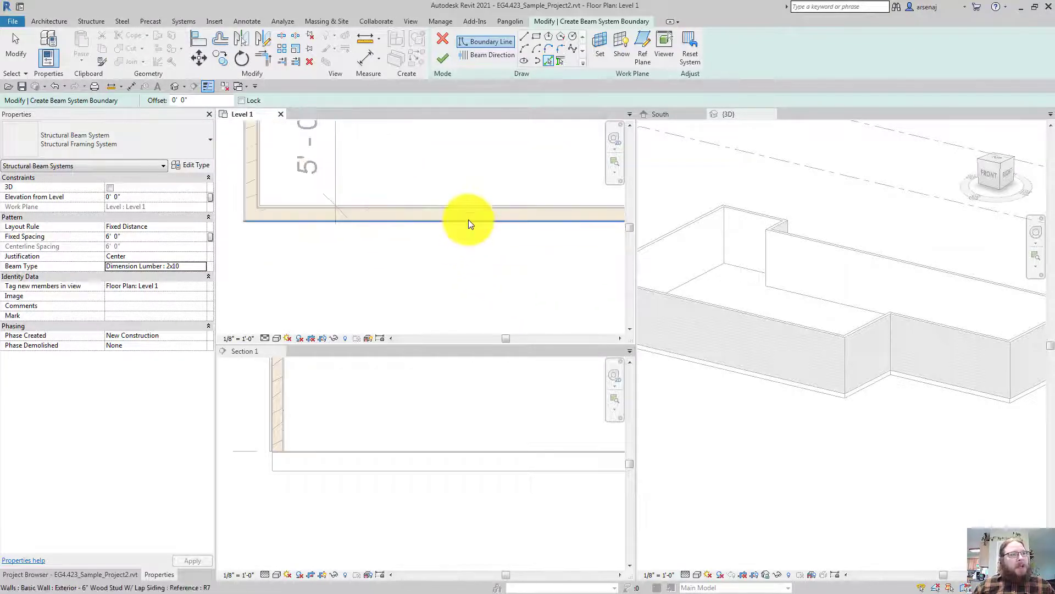
# Tab-select the full exterior wall chain and place boundary lines along it
pyautogui.press('Tab')
pyautogui.press('Tab')
pyautogui.press('Tab')
pyautogui.press('Tab')
pyautogui.press('Tab')
pyautogui.press('Tab')
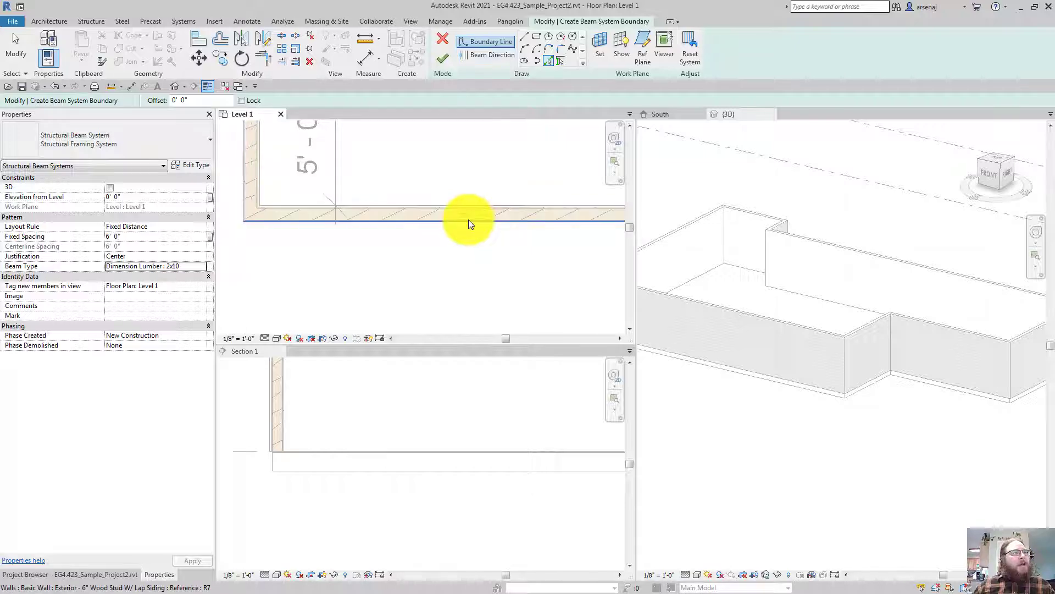
pyautogui.press('Tab')
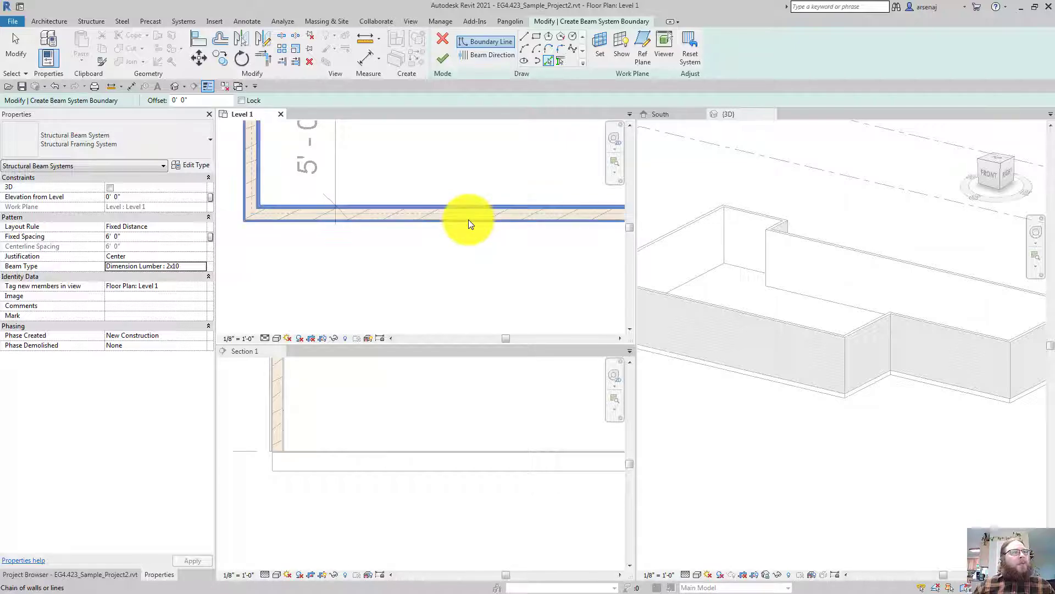
pyautogui.press('Tab')
pyautogui.press('Tab')
pyautogui.press('Tab')
pyautogui.press('Tab')
pyautogui.press('Tab')
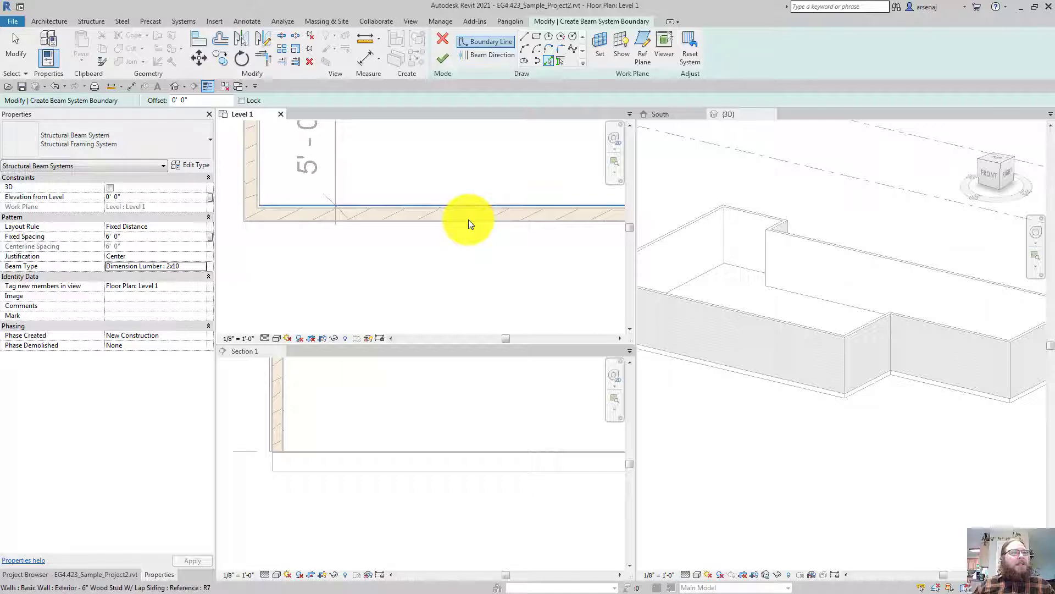
pyautogui.press('Tab')
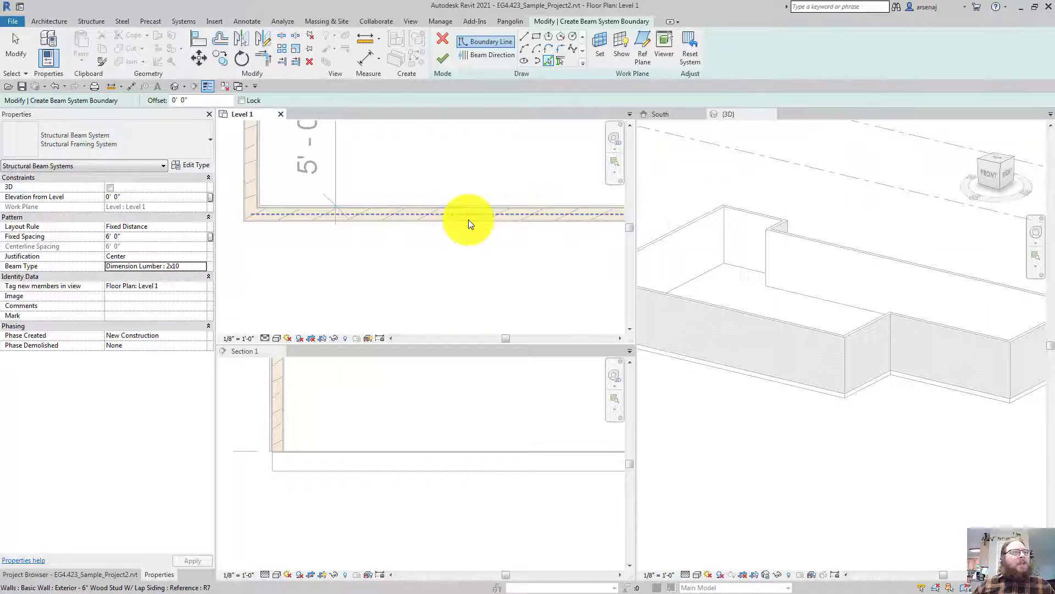
pyautogui.press('Tab')
pyautogui.press('Tab')
pyautogui.press('Tab')
pyautogui.press('Tab')
pyautogui.press('Tab')
pyautogui.press('Tab')
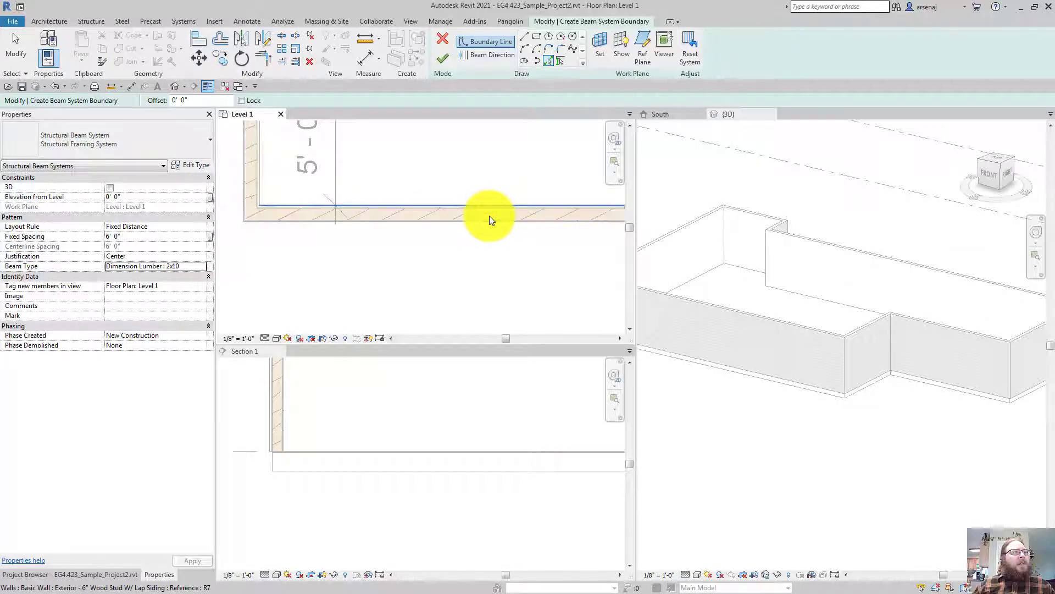
pyautogui.press('Tab')
pyautogui.press('Tab')
pyautogui.press('Tab')
pyautogui.press('Tab')
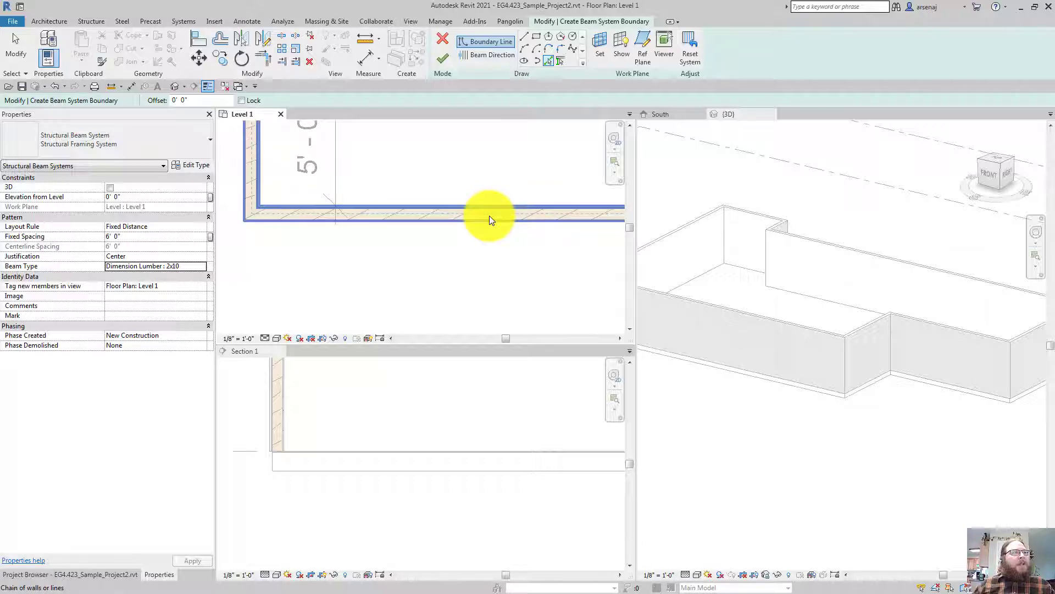
pyautogui.click(489, 216)
pyautogui.moveTo(489, 216); pyautogui.dragTo(498, 223, button='middle')
pyautogui.scroll(-1, 489, 216)
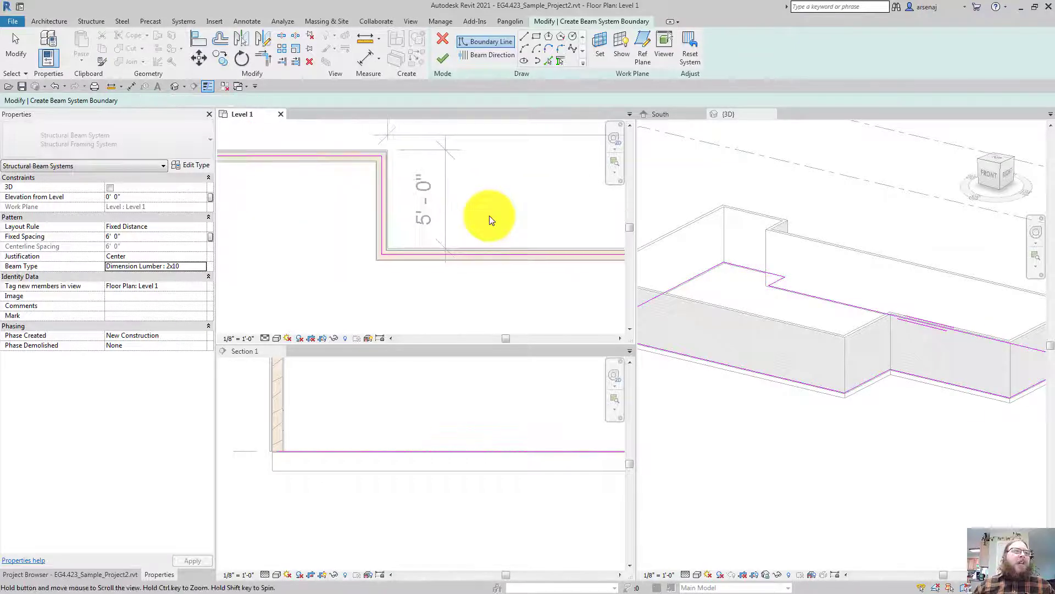
pyautogui.press('Escape')
pyautogui.scroll(1, 489, 216)
pyautogui.scroll(-1, 489, 216)
pyautogui.scroll(2, 489, 216)
pyautogui.press('Escape')
pyautogui.scroll(2, 489, 215)
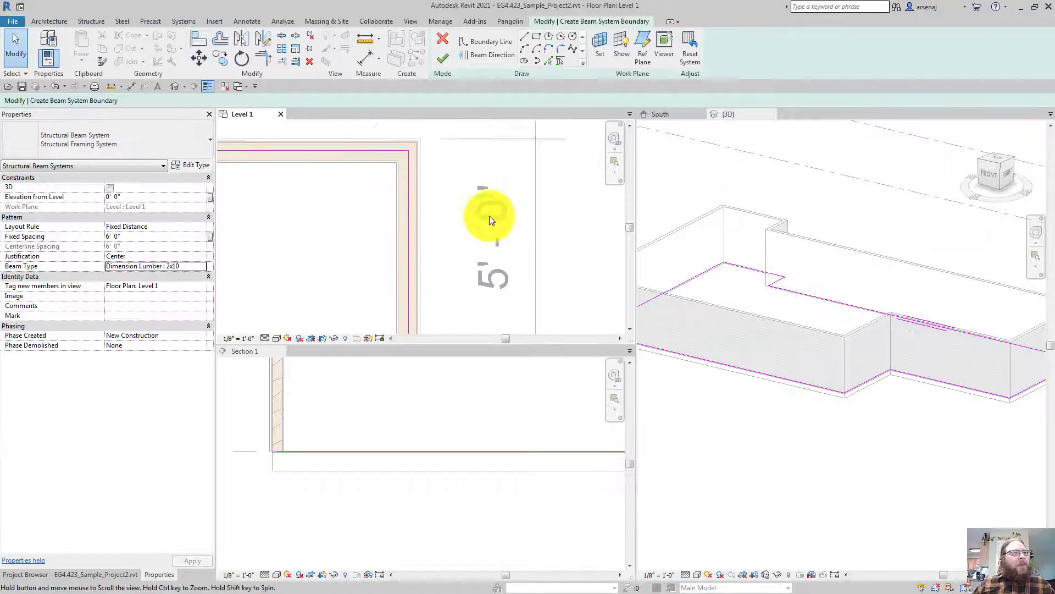
pyautogui.moveTo(490, 216); pyautogui.dragTo(431, 245, button='middle')
pyautogui.scroll(2, 489, 216)
pyautogui.scroll(-1, 490, 217)
pyautogui.scroll(-1, 489, 217)
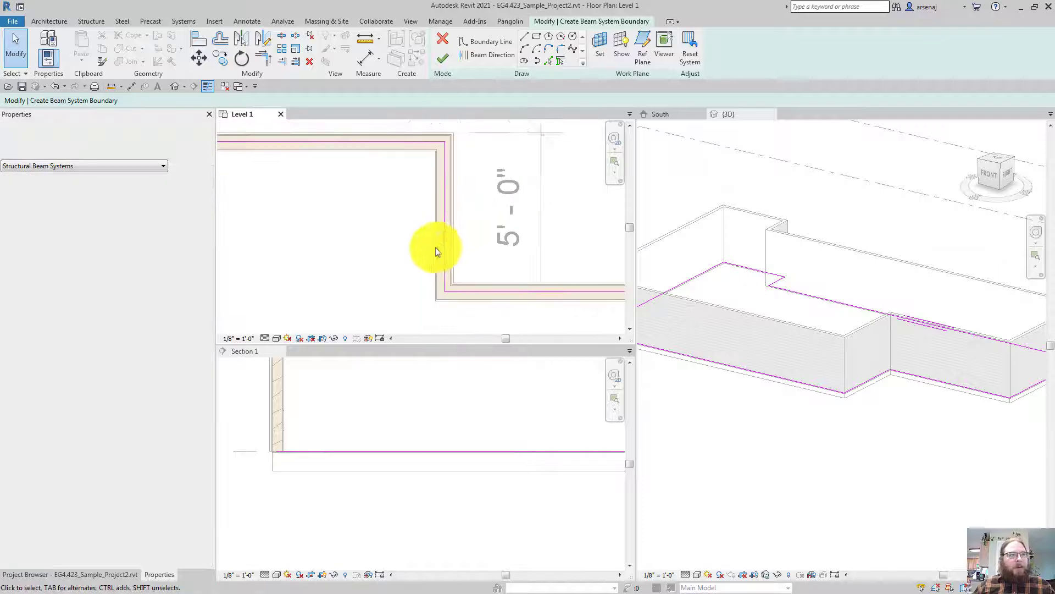
pyautogui.scroll(2, 423, 254)
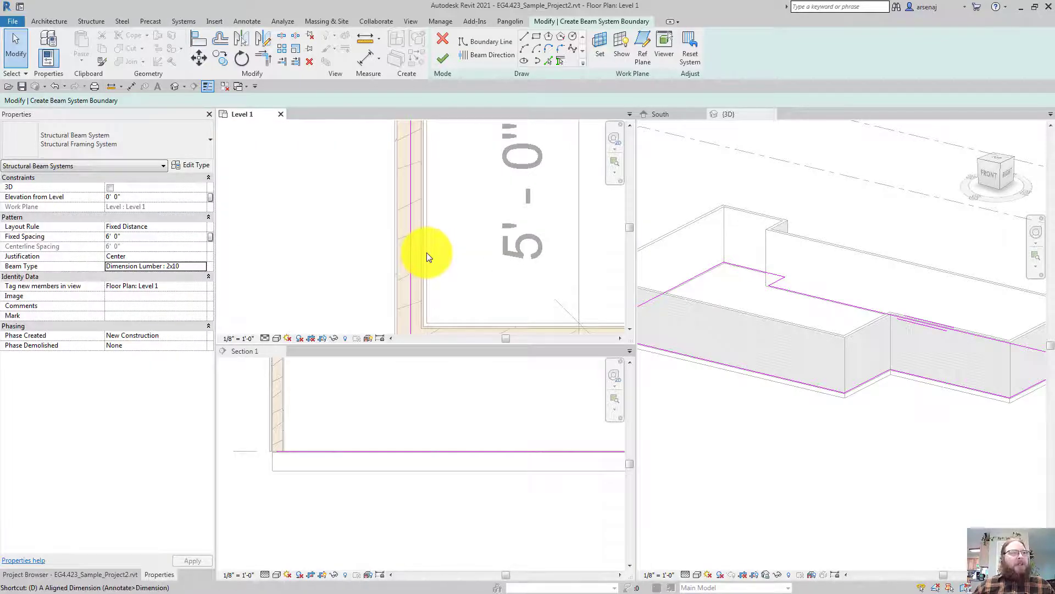
pyautogui.press('i')
pyautogui.scroll(1, 427, 253)
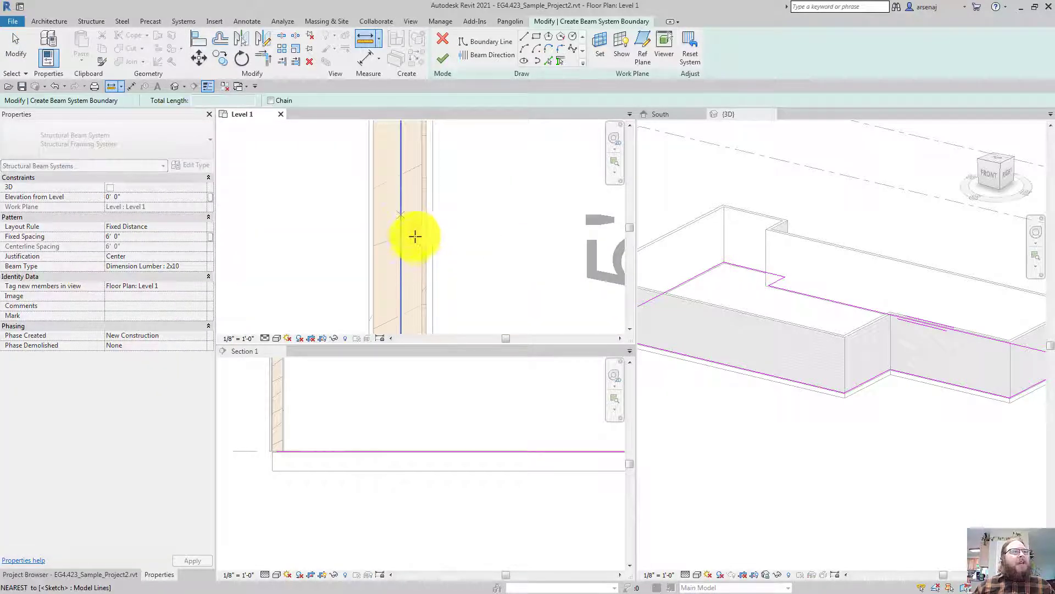
pyautogui.click(419, 212)
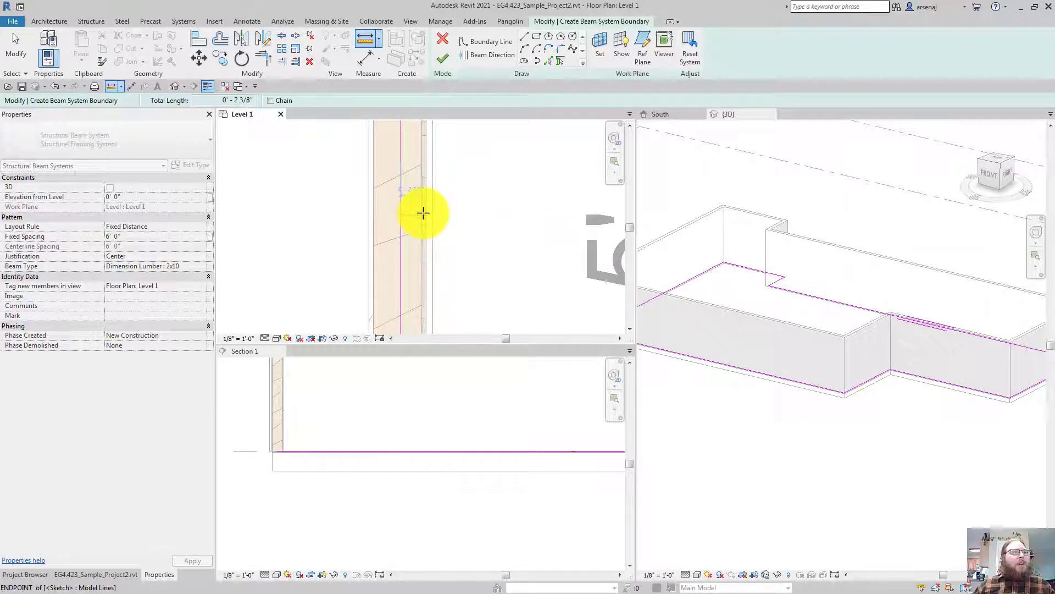
pyautogui.press('Escape')
pyautogui.press('Escape')
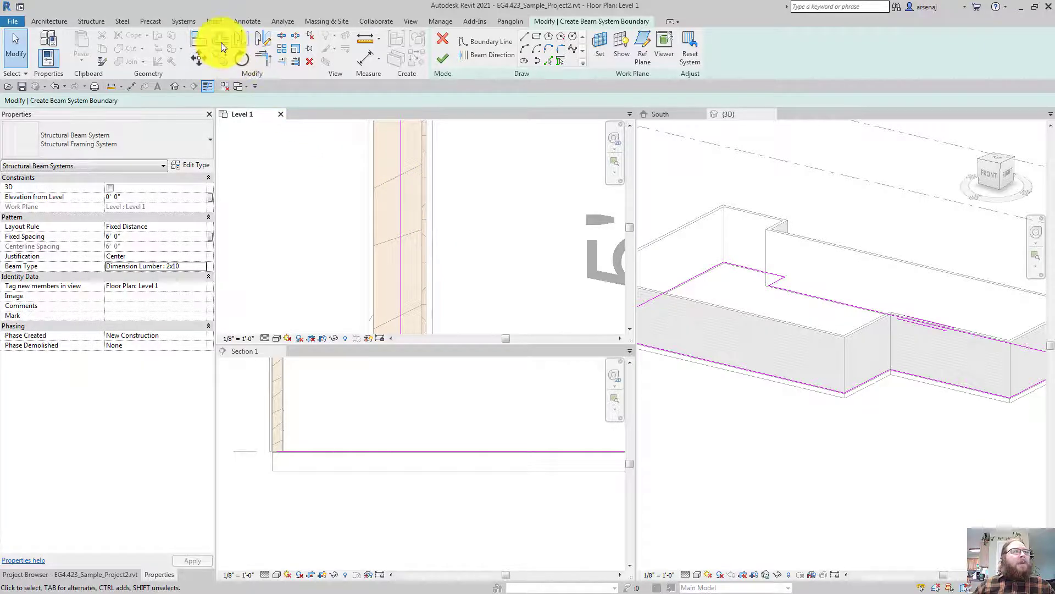
# Start Offset with a numerical distance of 0' 2 3/8" and Copy off
pyautogui.click(221, 42)
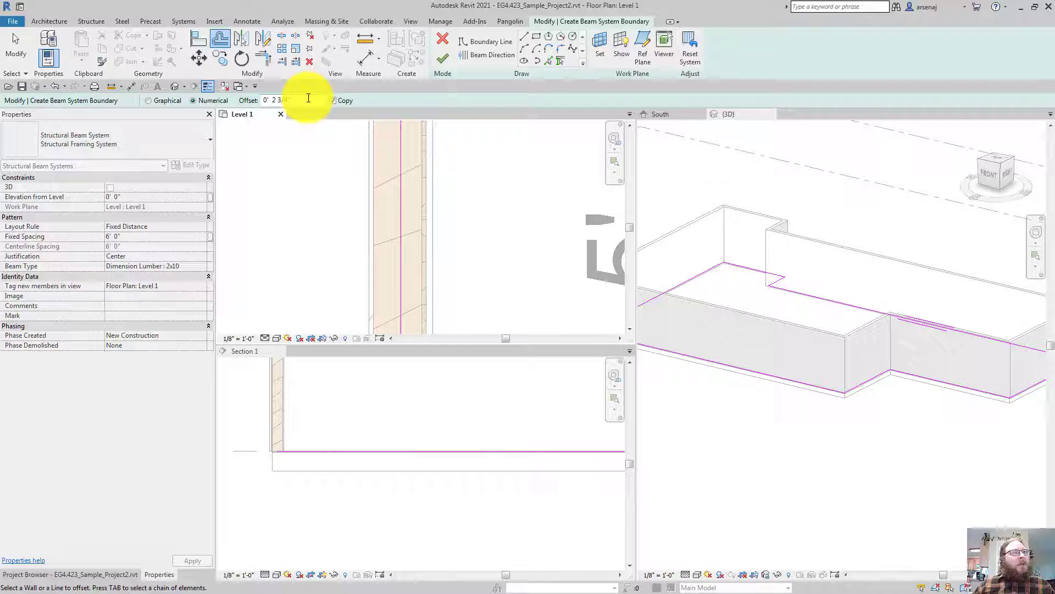
pyautogui.click(286, 101)
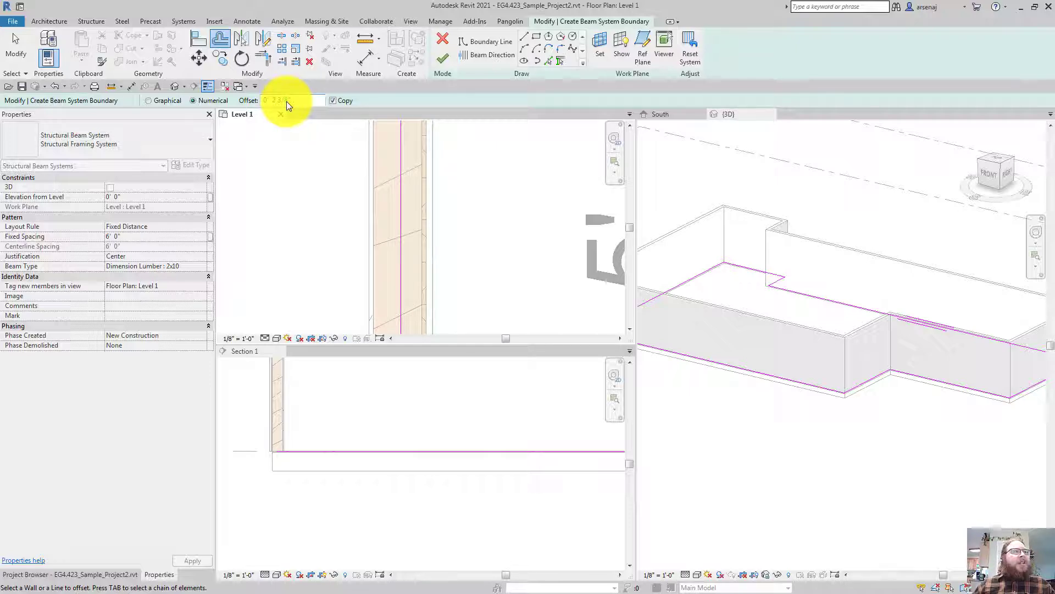
pyautogui.click(304, 101)
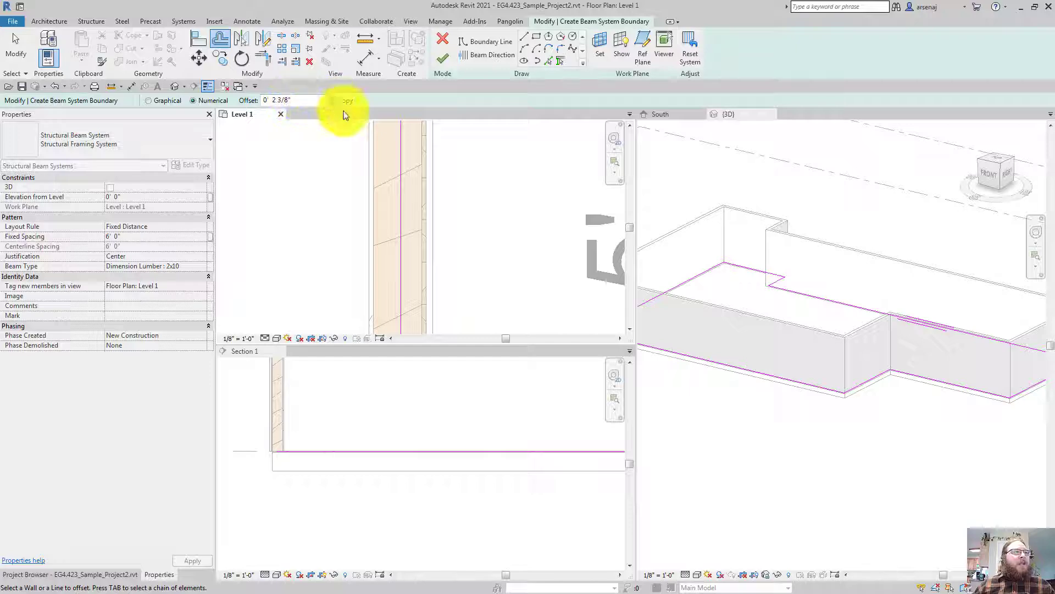
pyautogui.scroll(-2, 401, 173)
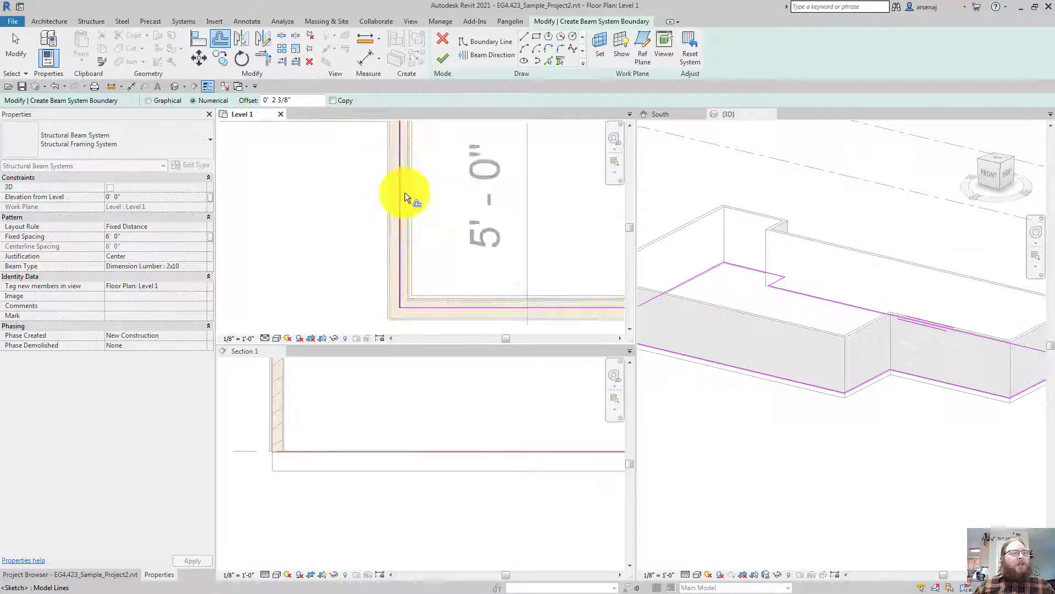
pyautogui.scroll(1, 418, 282)
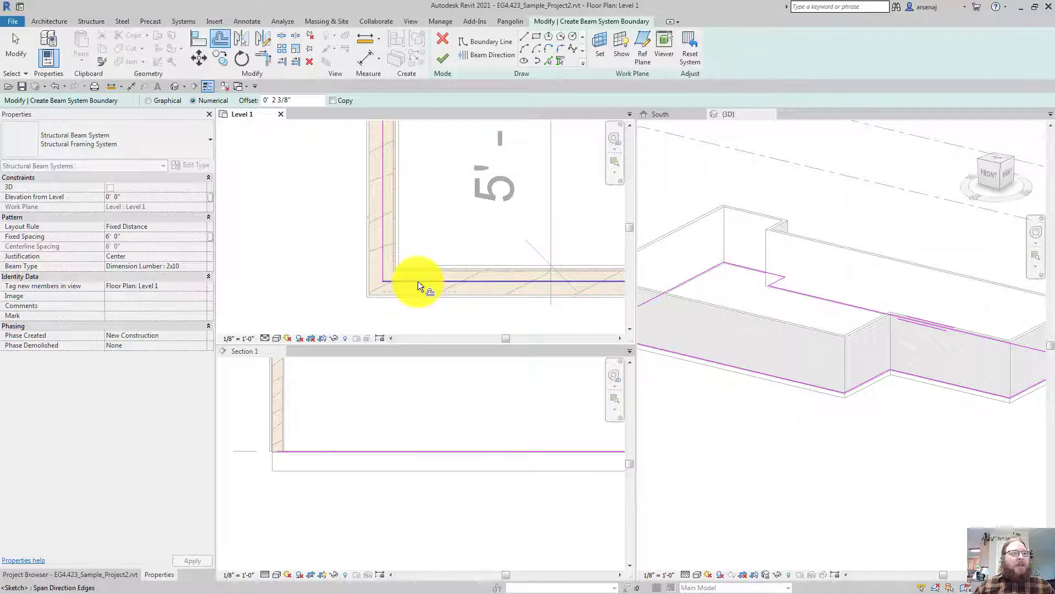
# Tab-select the whole boundary chain and offset it inward to the walls' inside face
pyautogui.press('Tab')
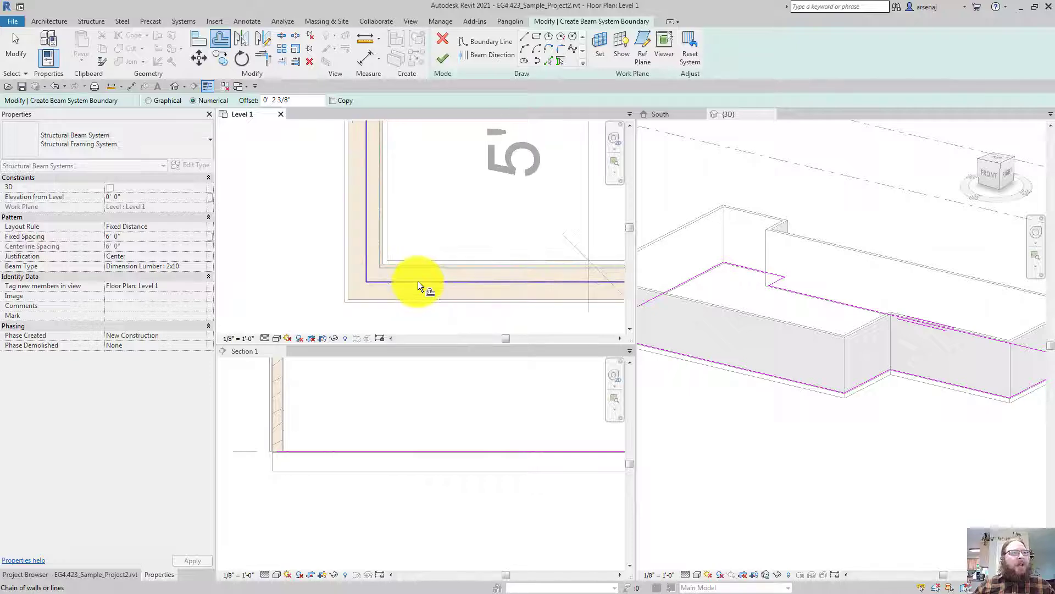
pyautogui.scroll(2, 418, 281)
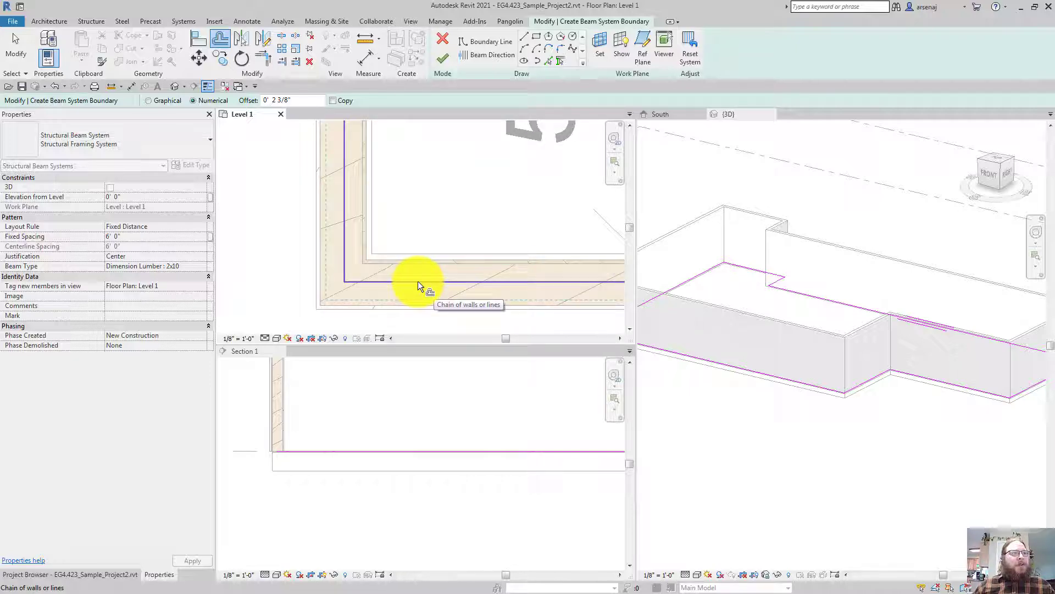
pyautogui.click(418, 281)
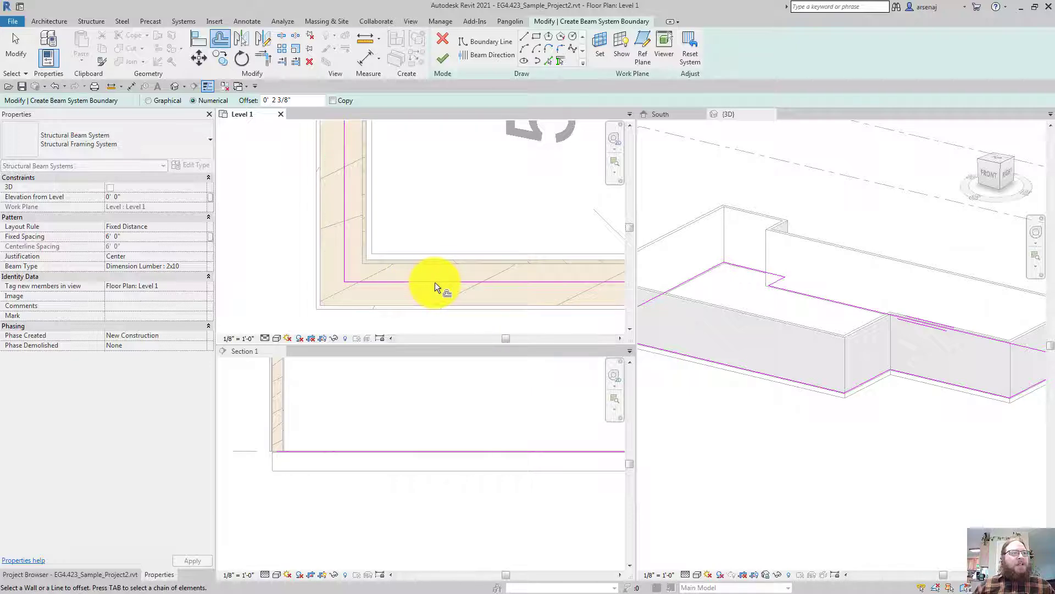
pyautogui.press('Tab')
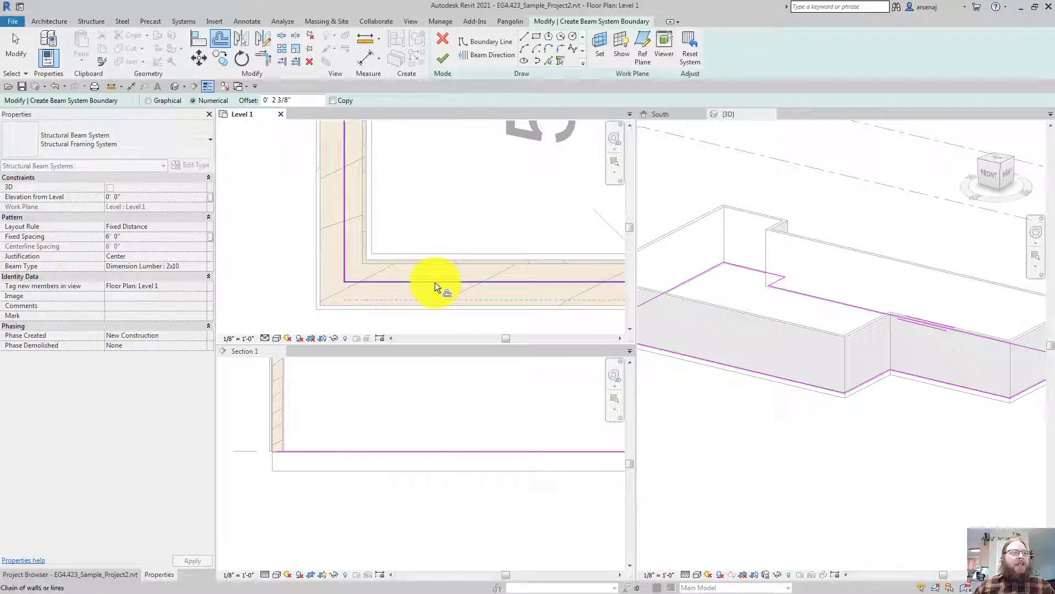
pyautogui.click(435, 282)
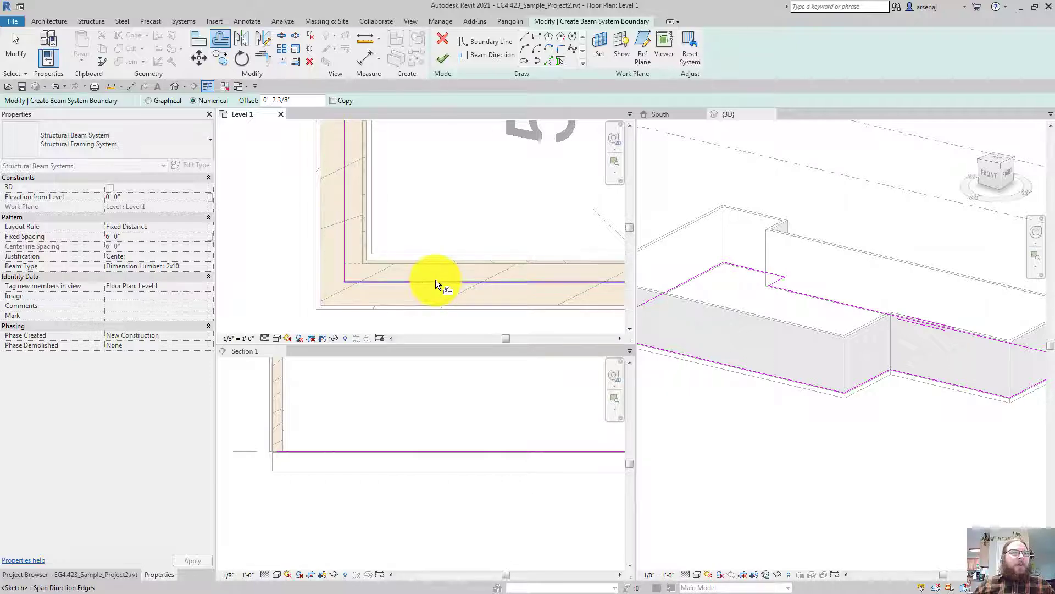
pyautogui.press('Tab')
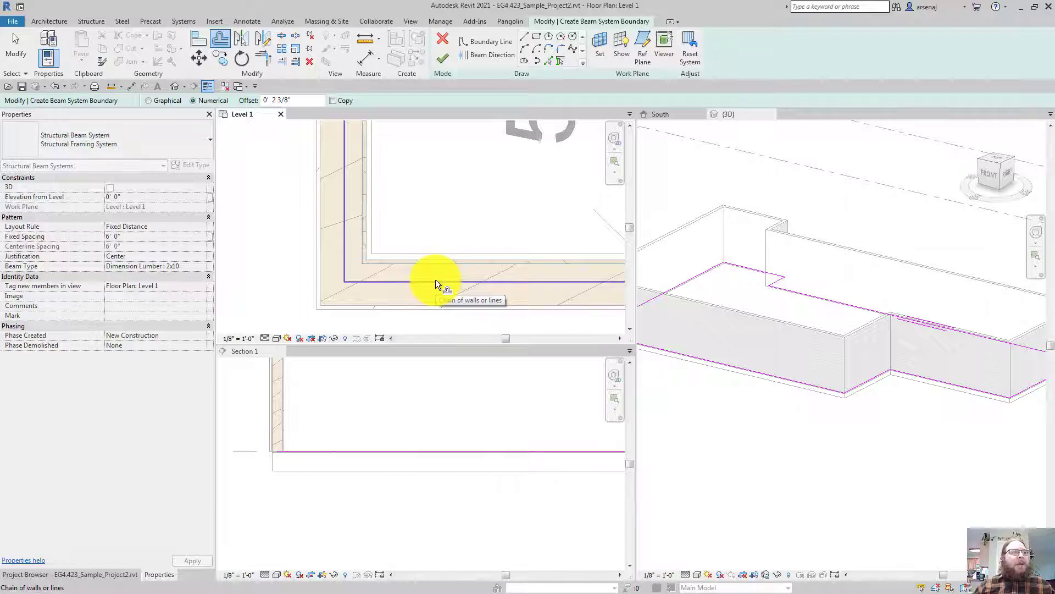
pyautogui.click(435, 279)
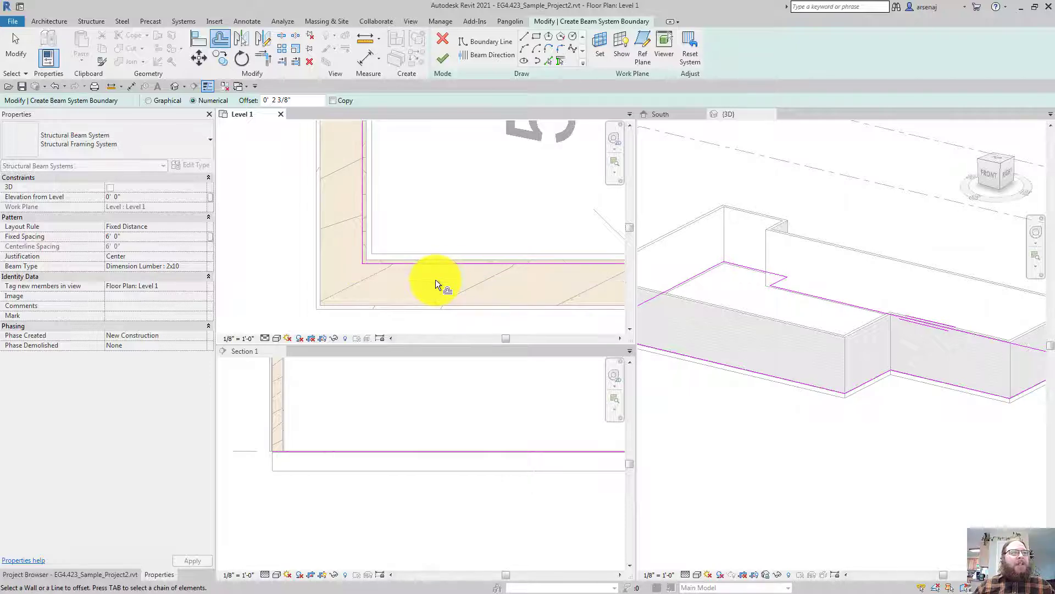
pyautogui.scroll(-4, 435, 279)
pyautogui.moveTo(435, 279); pyautogui.dragTo(444, 288, button='middle')
pyautogui.scroll(5, 436, 279)
pyautogui.press('Escape')
pyautogui.scroll(-4, 435, 279)
pyautogui.scroll(-3, 435, 279)
pyautogui.scroll(2, 435, 279)
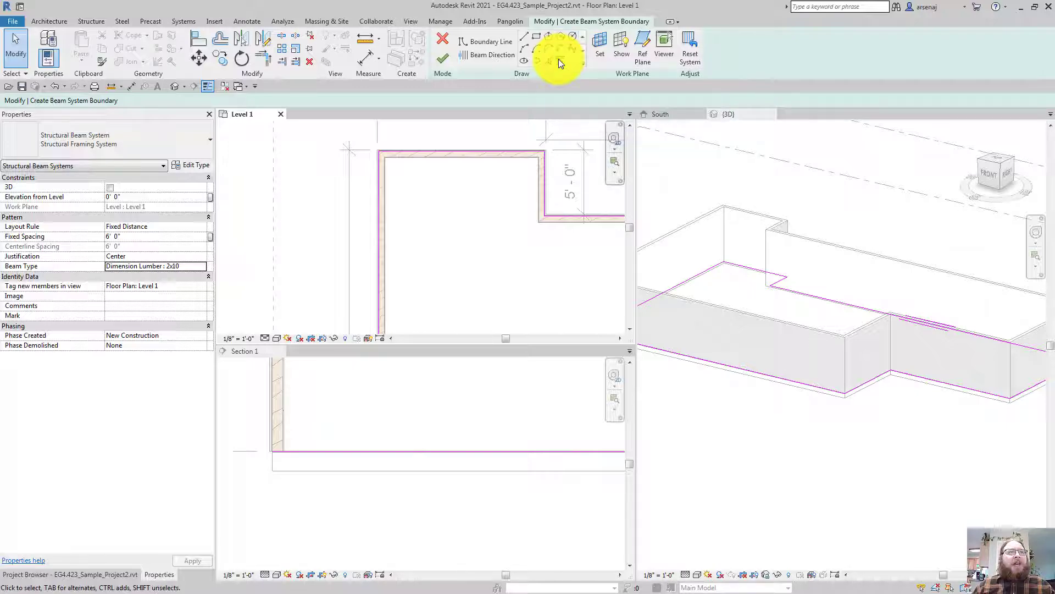
pyautogui.scroll(-3, 434, 237)
pyautogui.moveTo(516, 220)
pyautogui.mouseDown(button='middle')
pyautogui.moveTo(524, 239)
pyautogui.moveTo(412, 165)
pyautogui.moveTo(358, 171)
pyautogui.moveTo(427, 208)
pyautogui.moveTo(376, 207)
pyautogui.mouseUp(button='middle')
pyautogui.scroll(-1, 413, 165)
pyautogui.scroll(-1, 413, 165)
pyautogui.scroll(-1, 426, 244)
pyautogui.moveTo(426, 245)
pyautogui.mouseDown(button='middle')
pyautogui.moveTo(480, 228)
pyautogui.moveTo(434, 224)
pyautogui.moveTo(429, 204)
pyautogui.mouseUp(button='middle')
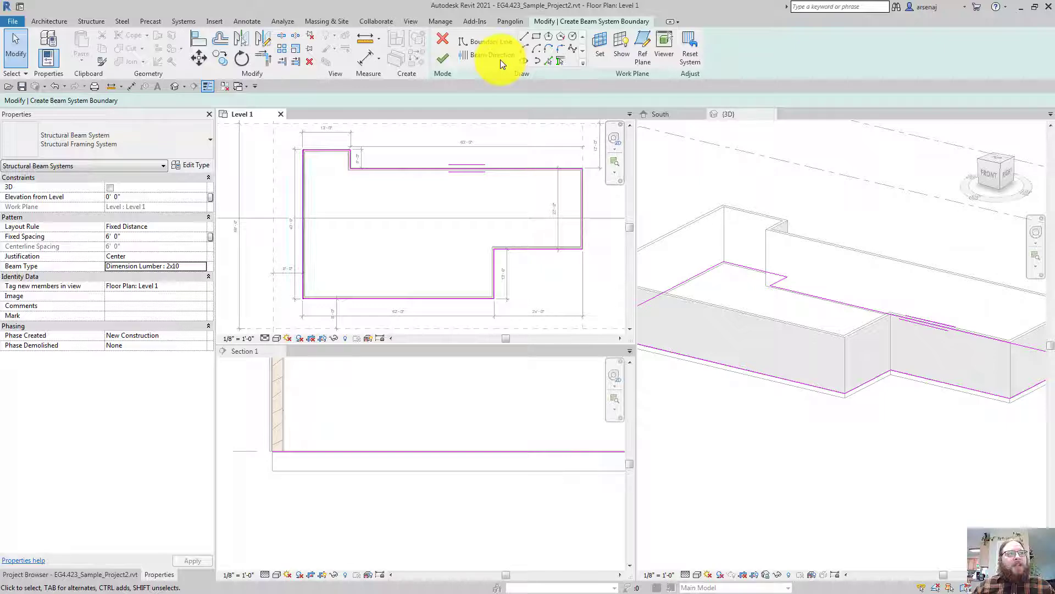
# Set the joist direction parallel to the right boundary line and finish the beam system
pyautogui.moveTo(429, 225); pyautogui.dragTo(421, 204, button='middle')
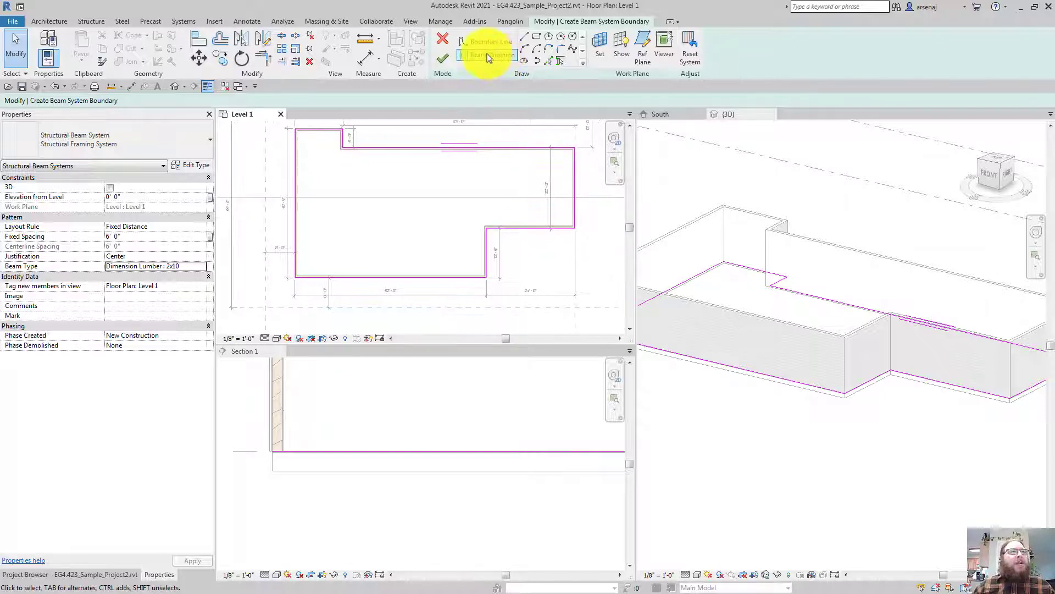
pyautogui.click(487, 55)
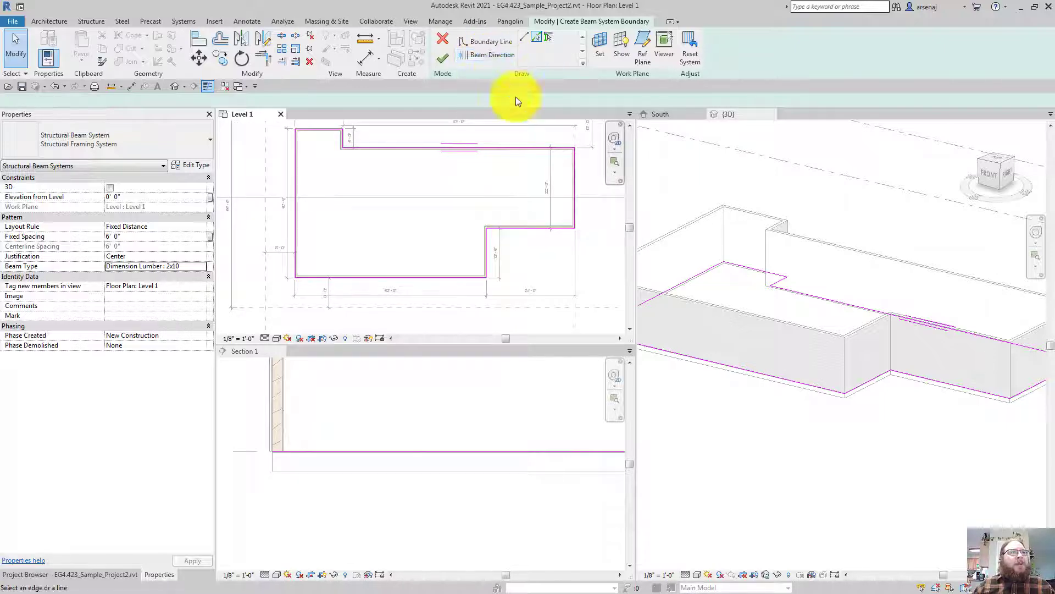
pyautogui.click(575, 183)
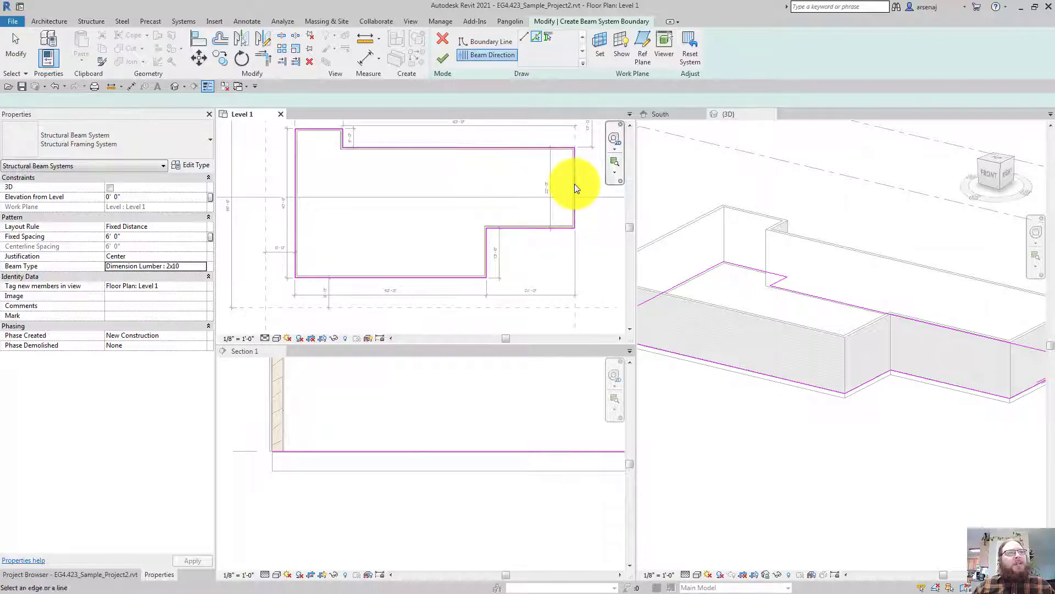
pyautogui.click(443, 58)
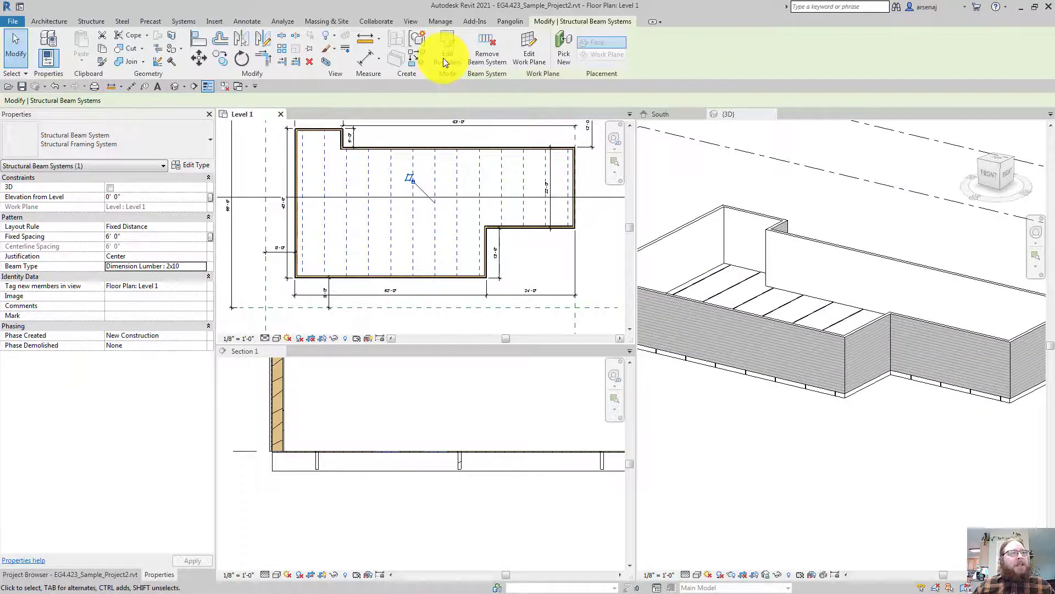
# Zoom the section in to inspect a new 2x10 joist, then refocus the Level 1 plan
pyautogui.scroll(3, 318, 463)
pyautogui.moveTo(317, 462); pyautogui.dragTo(404, 423, button='middle')
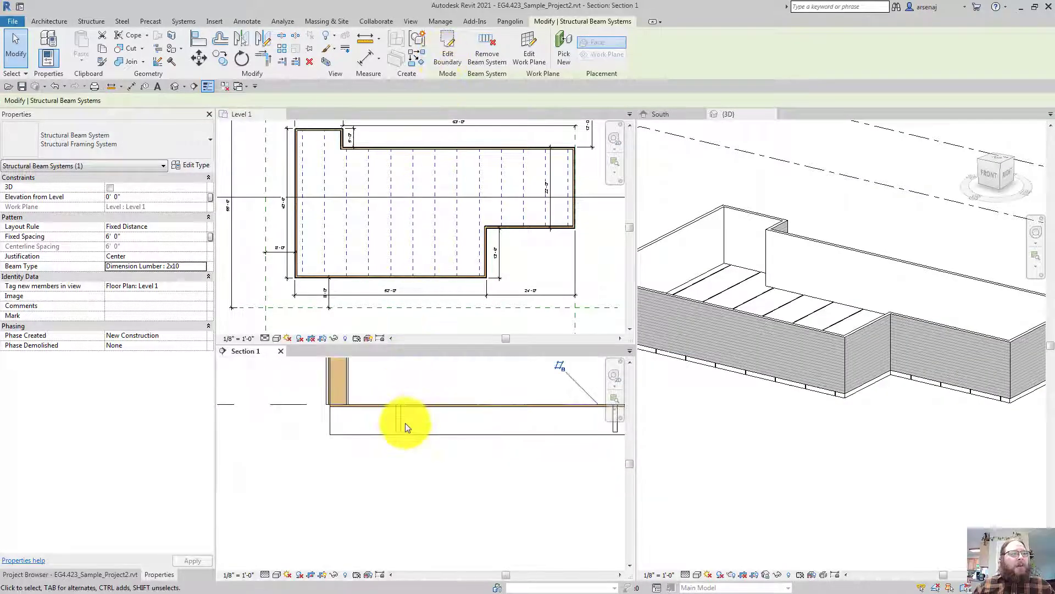
pyautogui.scroll(1, 405, 423)
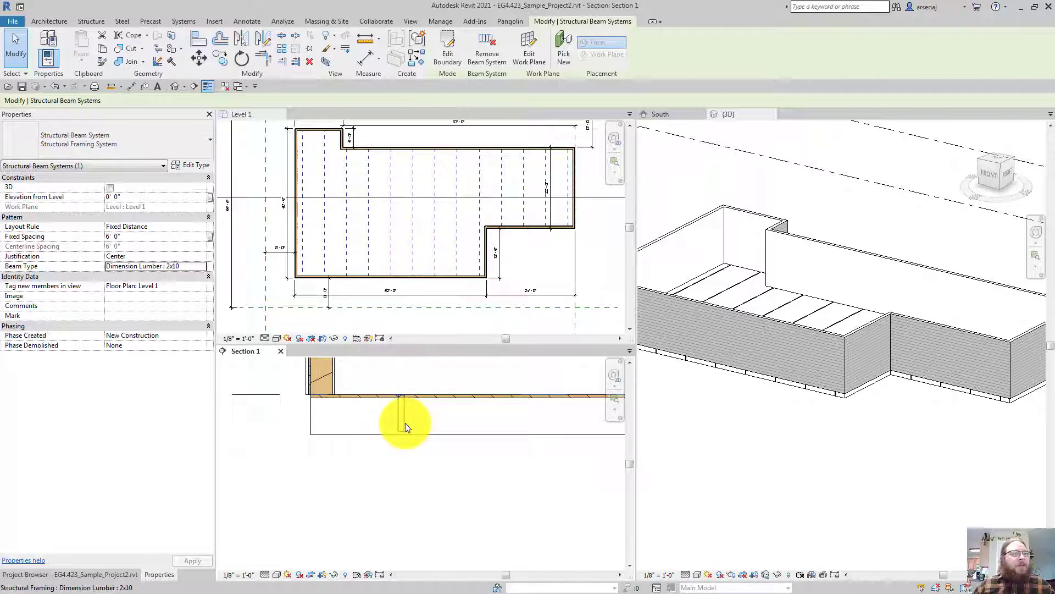
pyautogui.moveTo(404, 423); pyautogui.dragTo(383, 428, button='middle')
pyautogui.scroll(1, 385, 426)
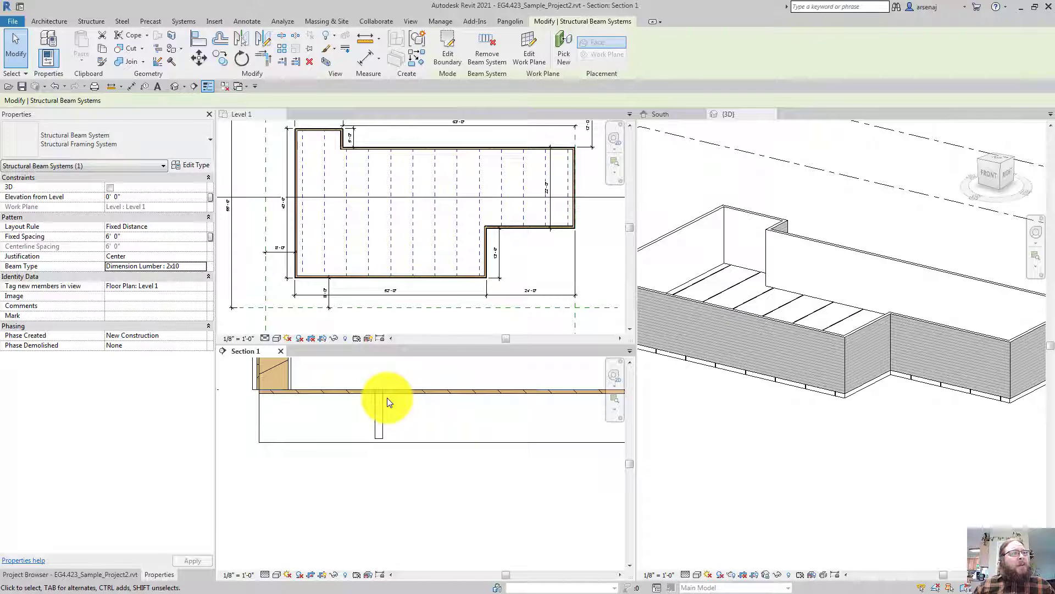
pyautogui.moveTo(387, 398)
pyautogui.mouseDown(button='middle')
pyautogui.moveTo(395, 405)
pyautogui.moveTo(388, 341)
pyautogui.mouseUp(button='middle')
pyautogui.scroll(-1, 387, 397)
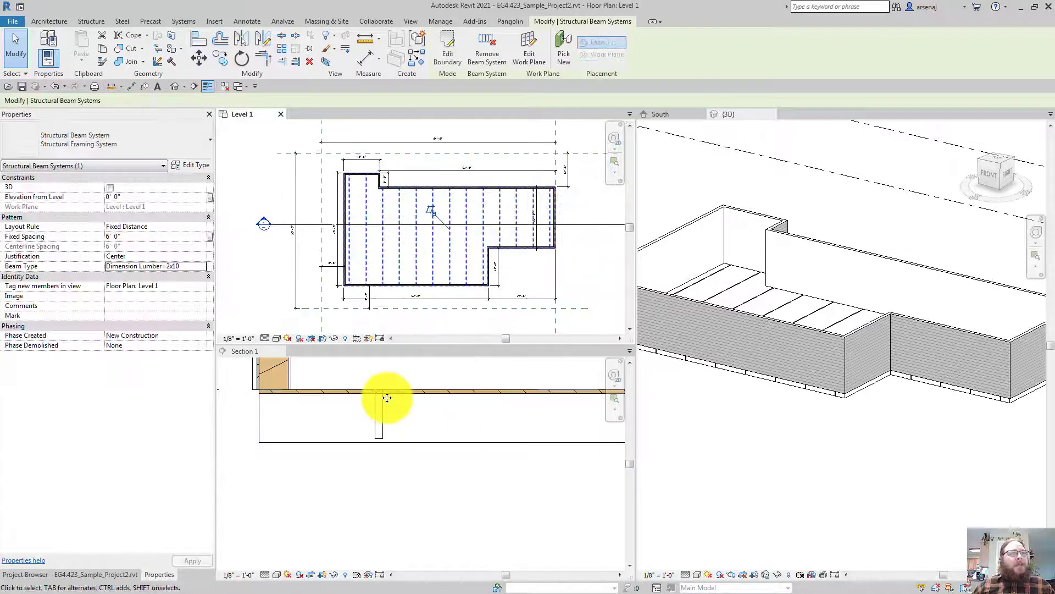
# Set the joist system's Elevation from Level to -0.75" so it drops 3/4" below Level 1
pyautogui.click(142, 196)
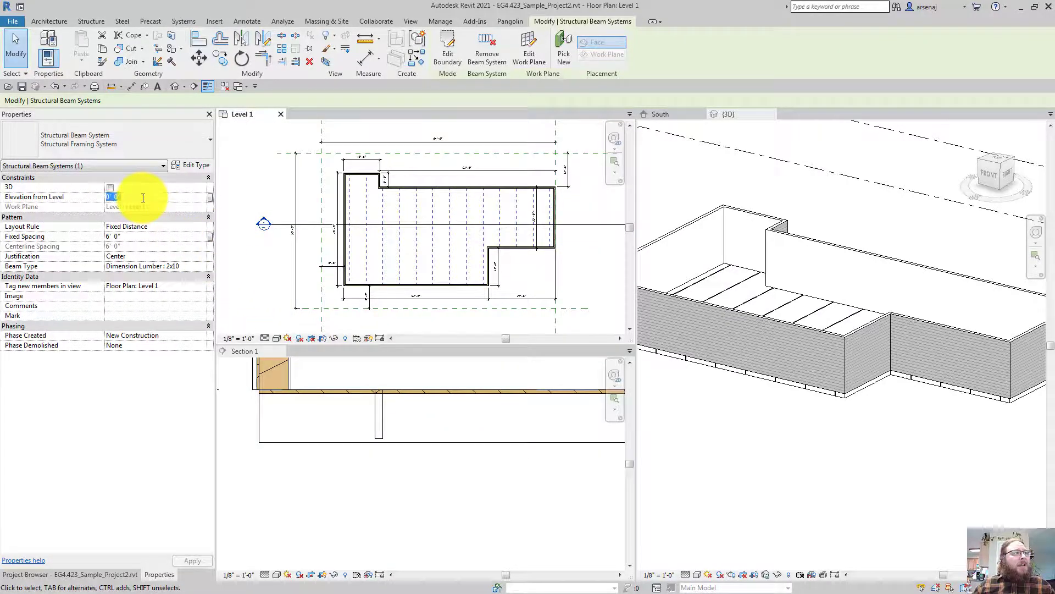
pyautogui.write('-7')
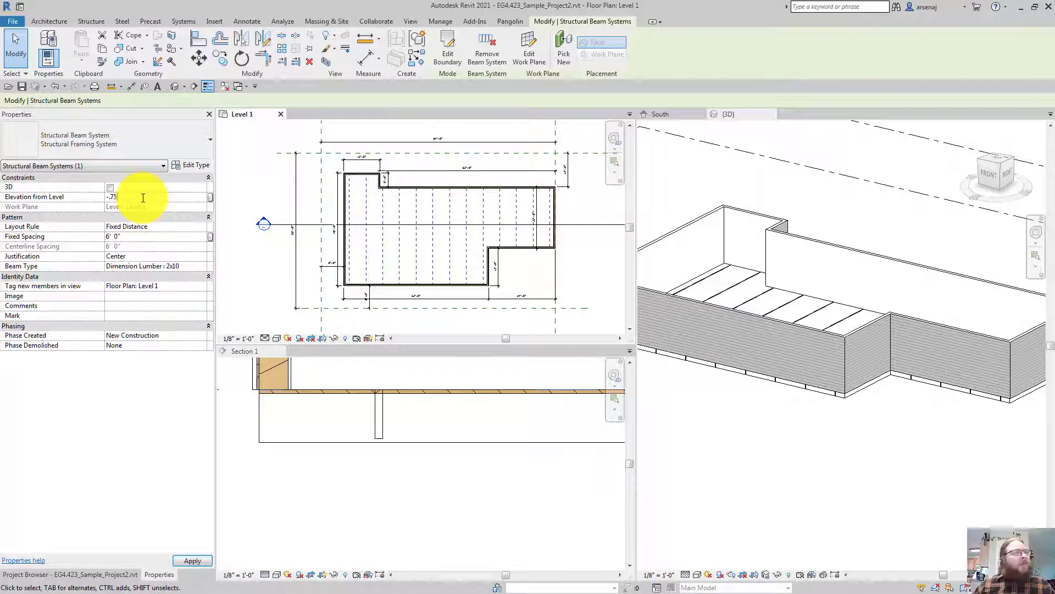
pyautogui.write('5')
pyautogui.press('Return')
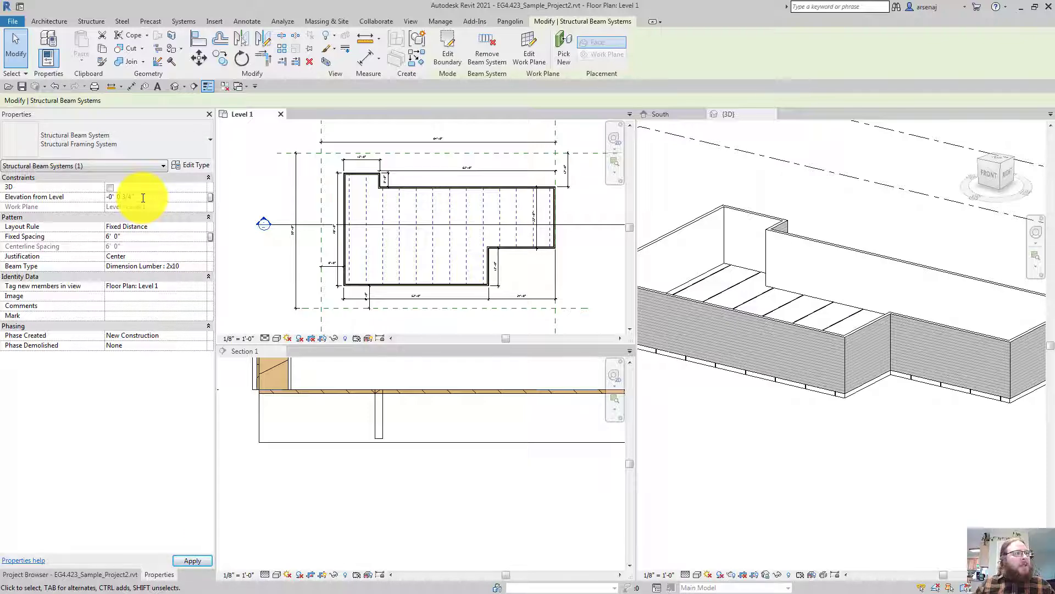
pyautogui.scroll(3, 379, 425)
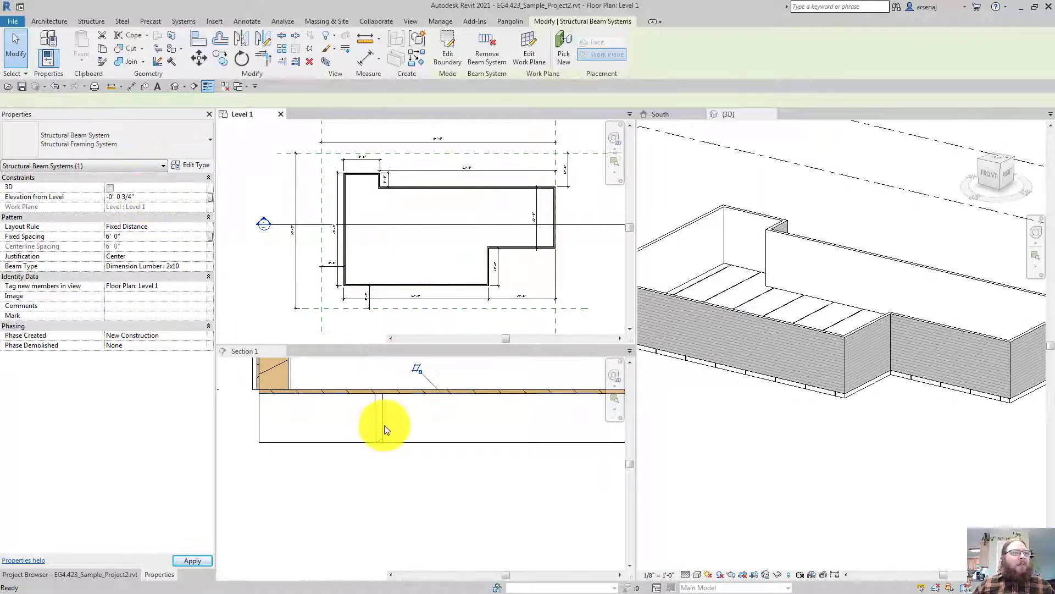
pyautogui.scroll(-2, 384, 429)
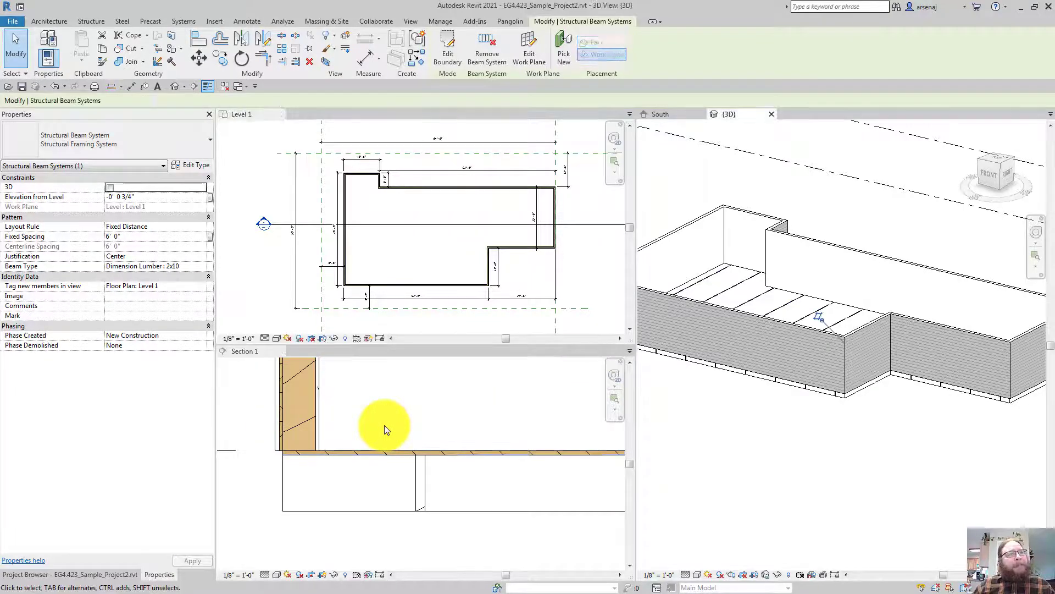
# Check a joist's new lowered position in Section 1
pyautogui.click(427, 482)
pyautogui.click(424, 483)
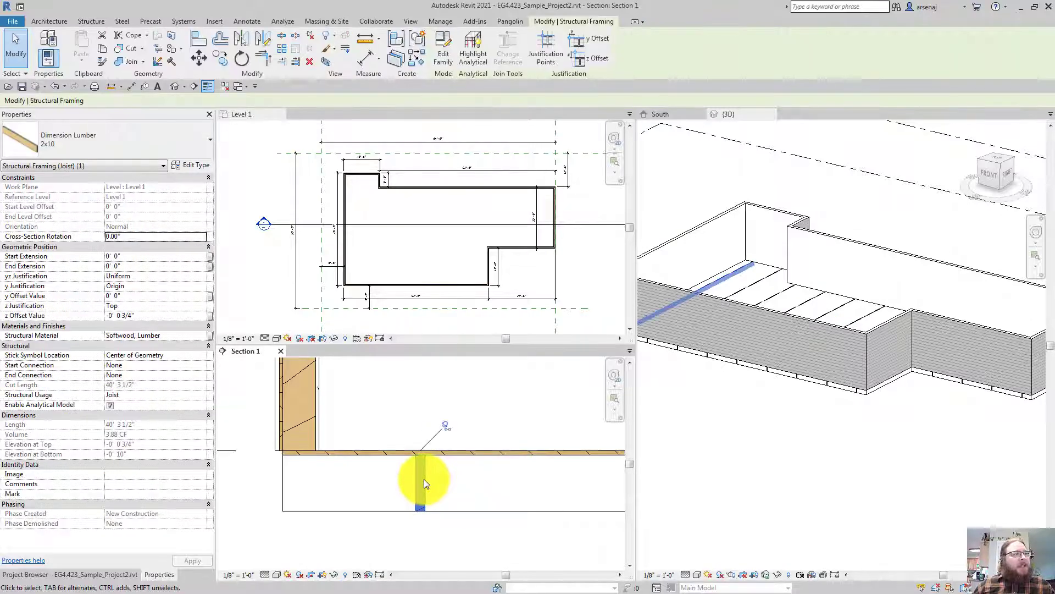
pyautogui.press('Escape')
pyautogui.moveTo(424, 479); pyautogui.dragTo(432, 487, button='middle')
pyautogui.scroll(-1, 424, 479)
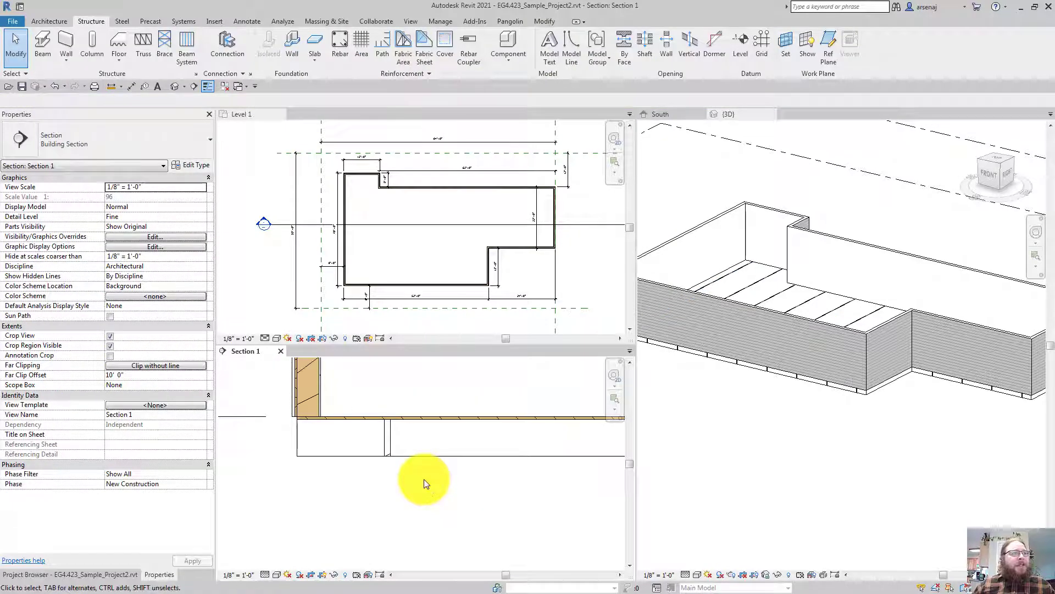
# Inspect the 2x10 joists again in Section 1 and from above in the 3D view
pyautogui.hotkey('ctrl', 'Tab')
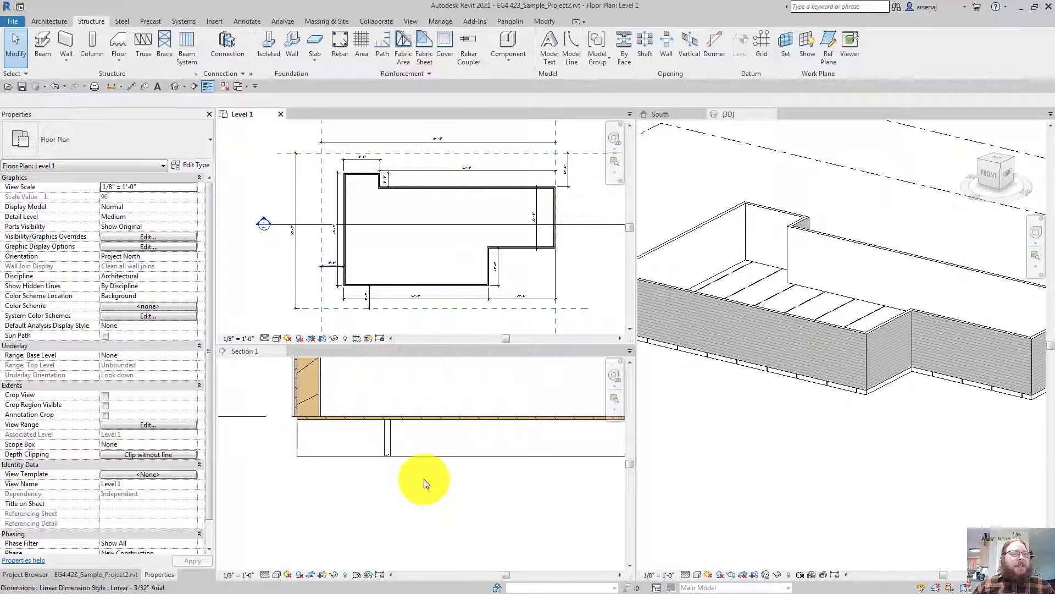
pyautogui.click(388, 438)
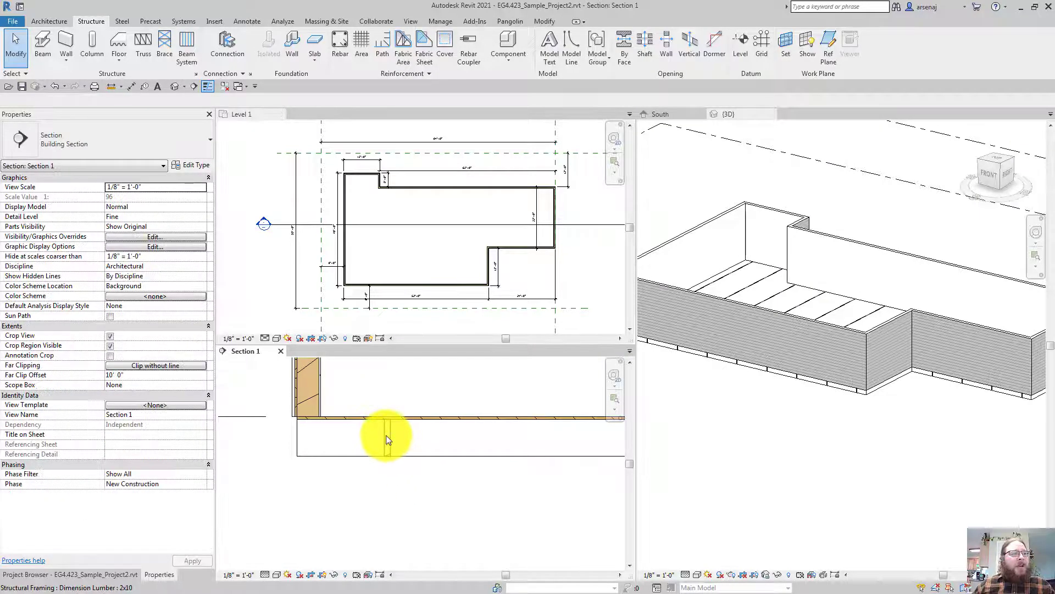
pyautogui.click(386, 434)
pyautogui.click(302, 431)
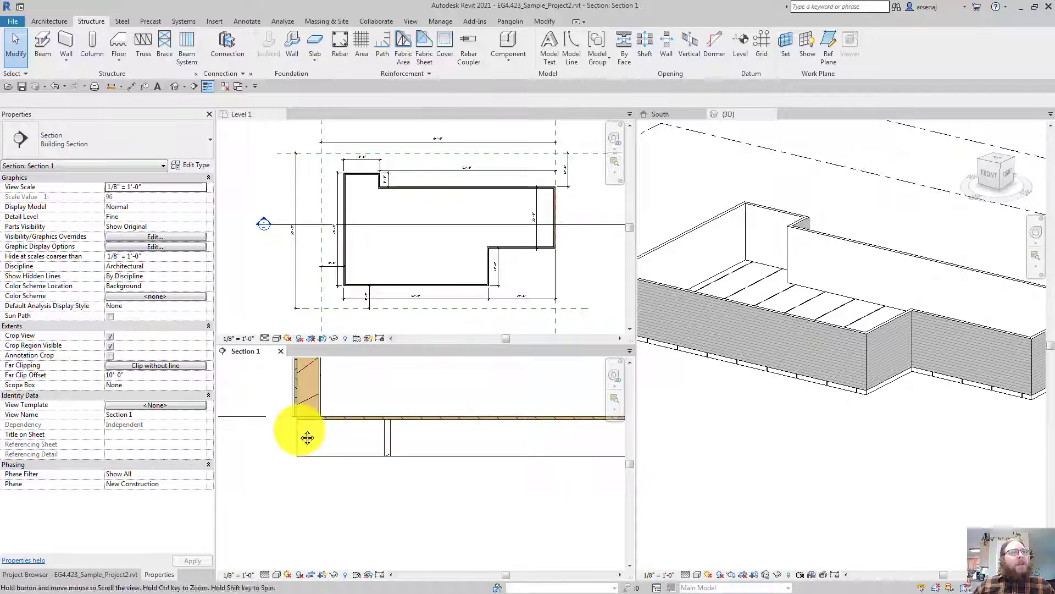
pyautogui.moveTo(299, 430); pyautogui.dragTo(263, 417, button='middle')
pyautogui.scroll(-1, 300, 430)
pyautogui.hotkey('ctrl', 'Tab')
pyautogui.keyDown('shift'); pyautogui.moveTo(814, 376); pyautogui.dragTo(819, 397, button='middle'); pyautogui.keyUp('shift')
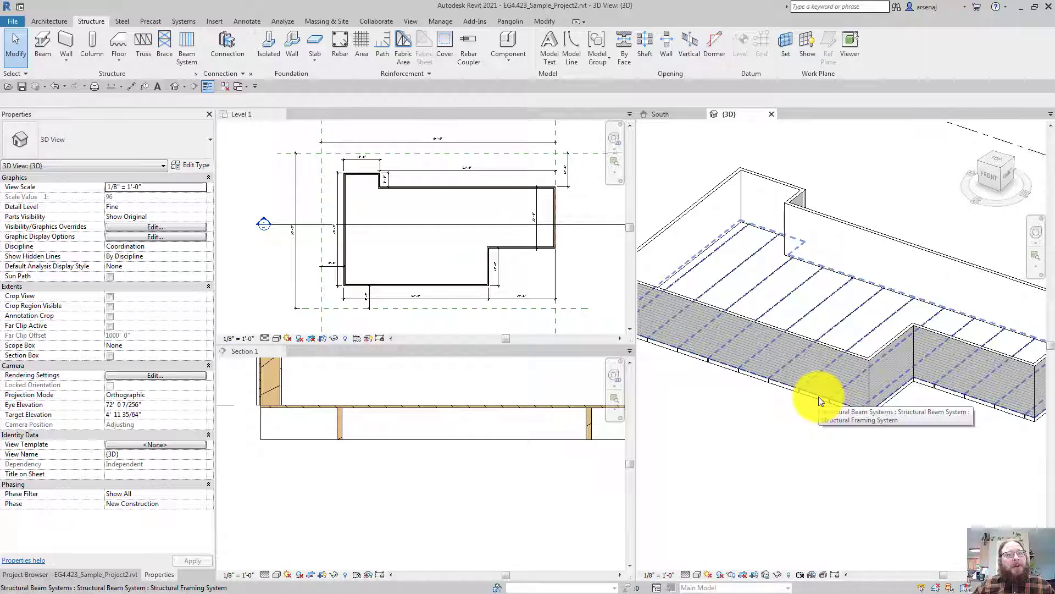
pyautogui.click(403, 407)
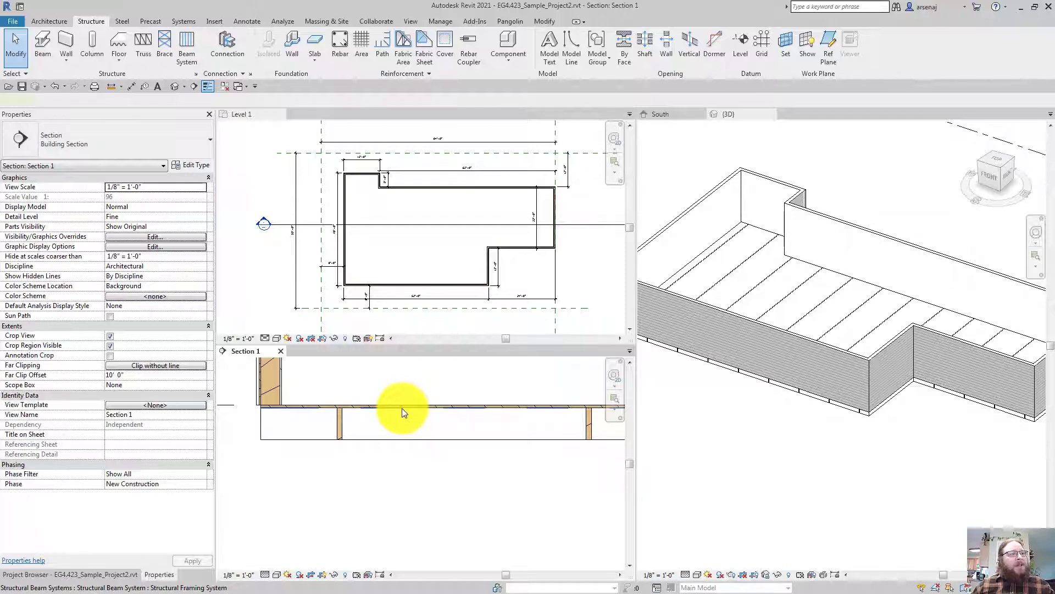
# Select the joist beam system and enter a fixed spacing of 2' 0" (24")
pyautogui.click(402, 408)
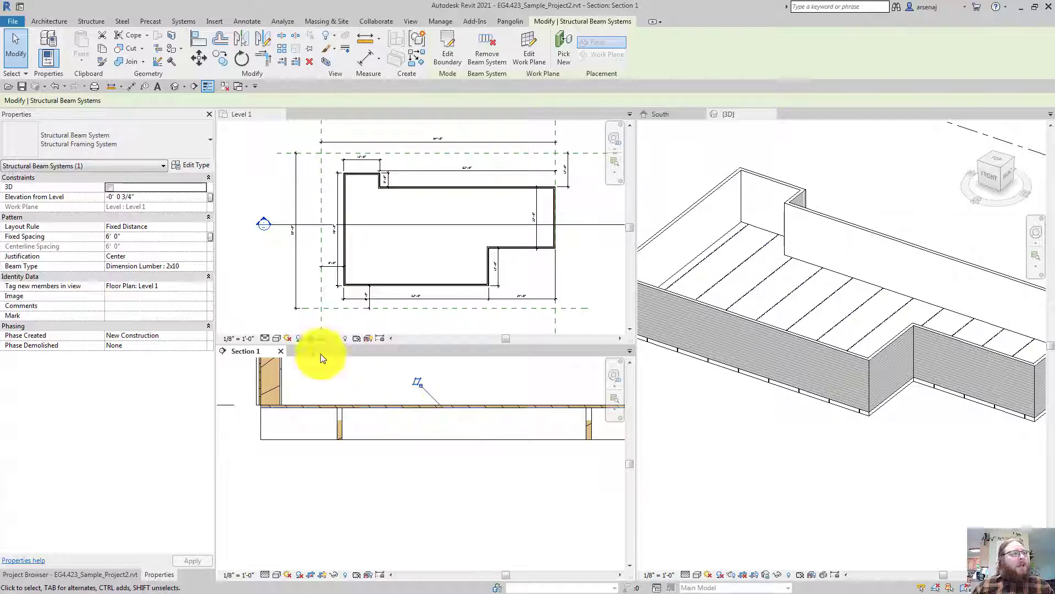
pyautogui.click(149, 238)
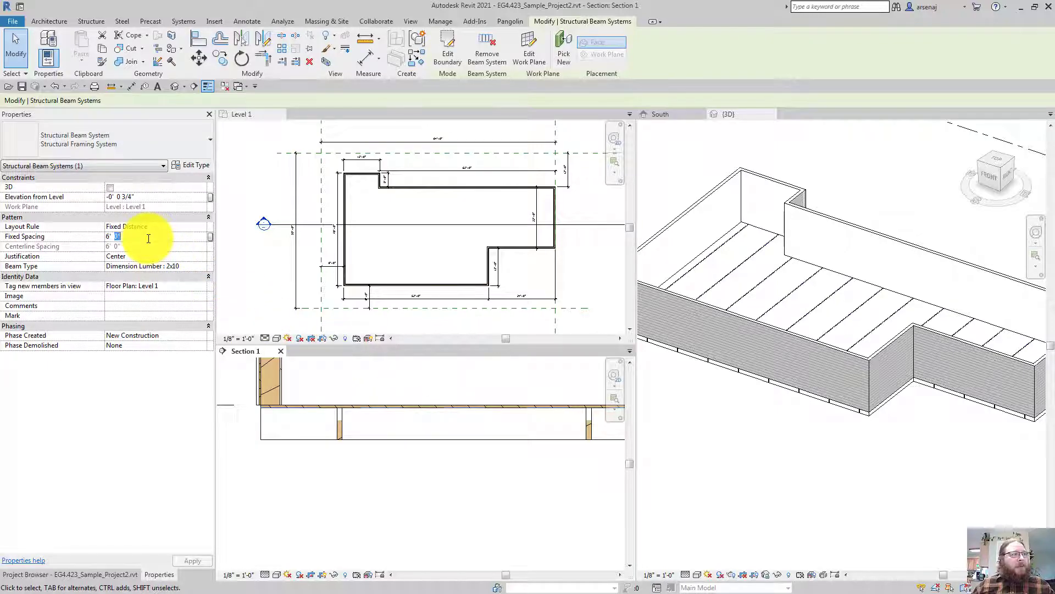
pyautogui.moveTo(148, 238); pyautogui.dragTo(62, 242)
pyautogui.write('24')
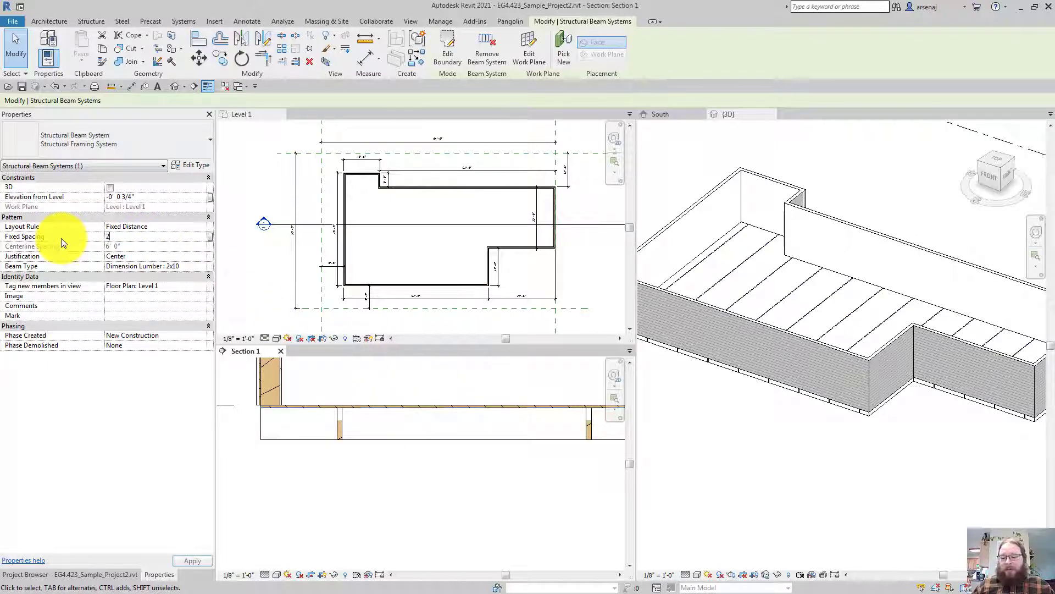
pyautogui.press('Return')
pyautogui.moveTo(105, 236); pyautogui.dragTo(147, 236)
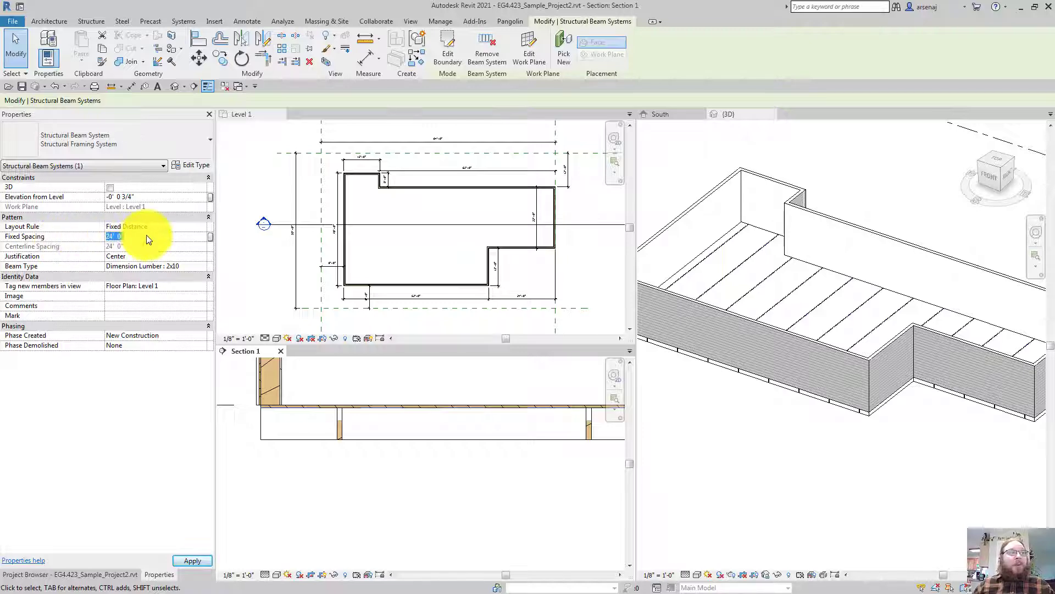
pyautogui.write('2')
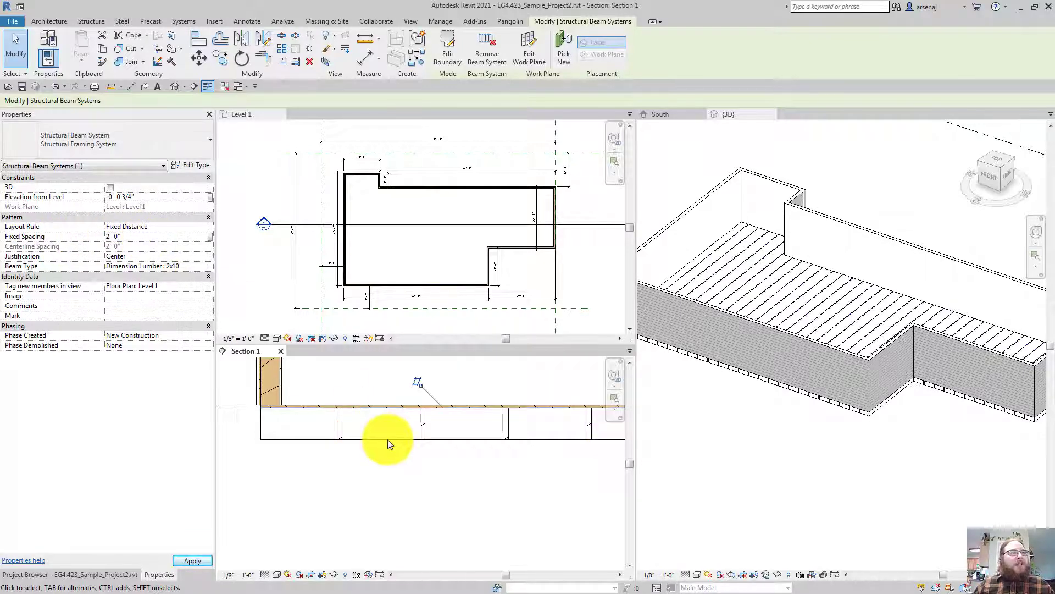
pyautogui.moveTo(387, 440)
pyautogui.mouseDown(button='middle')
pyautogui.moveTo(368, 435)
pyautogui.moveTo(413, 437)
pyautogui.moveTo(396, 446)
pyautogui.moveTo(377, 429)
pyautogui.mouseUp(button='middle')
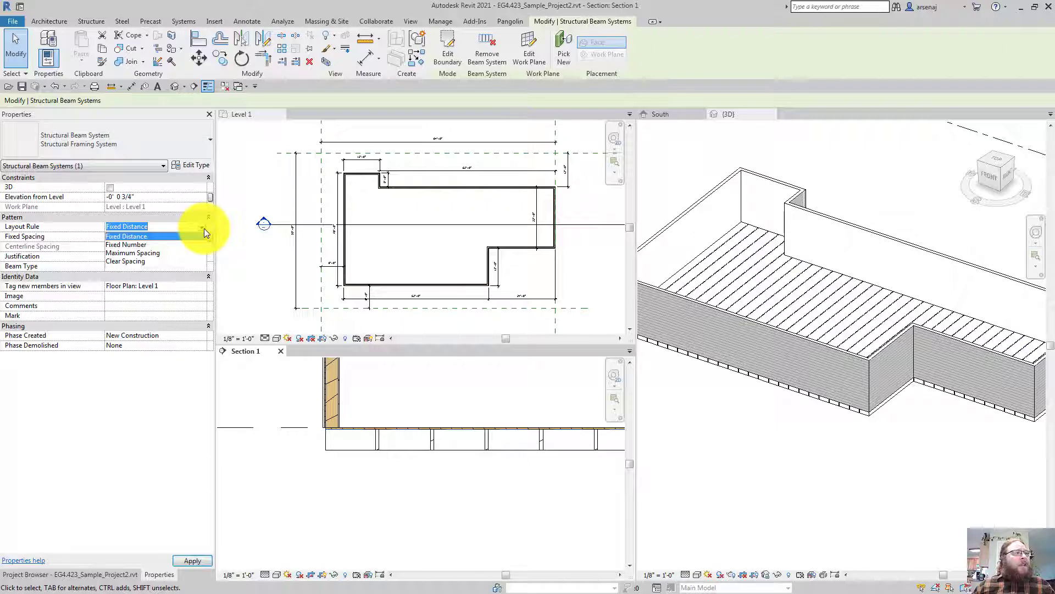
# Try Fixed Number and Maximum Spacing, then settle on the Fixed Distance layout rule
pyautogui.click(155, 245)
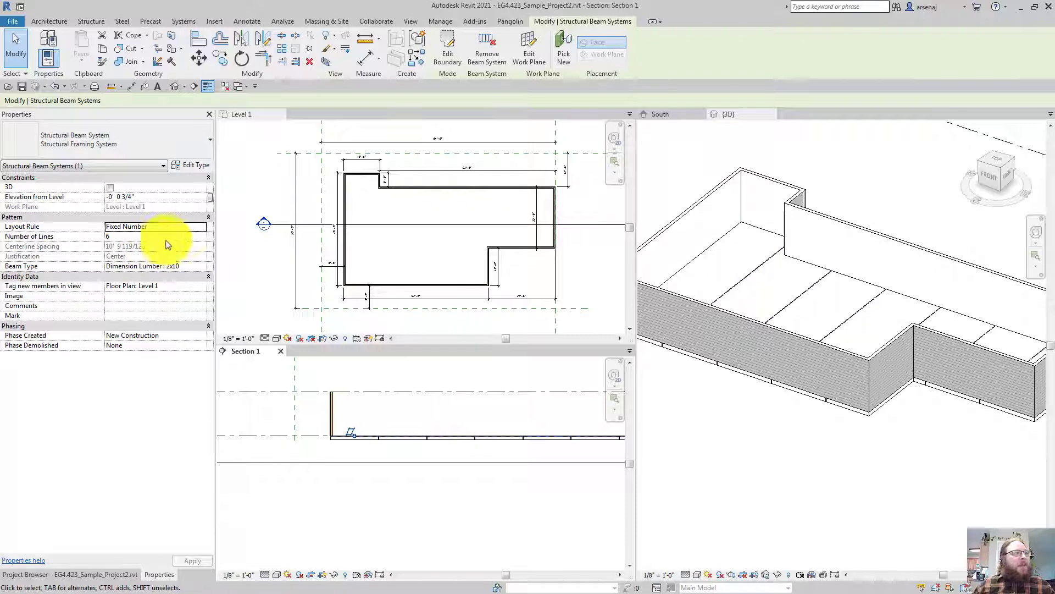
pyautogui.click(198, 227)
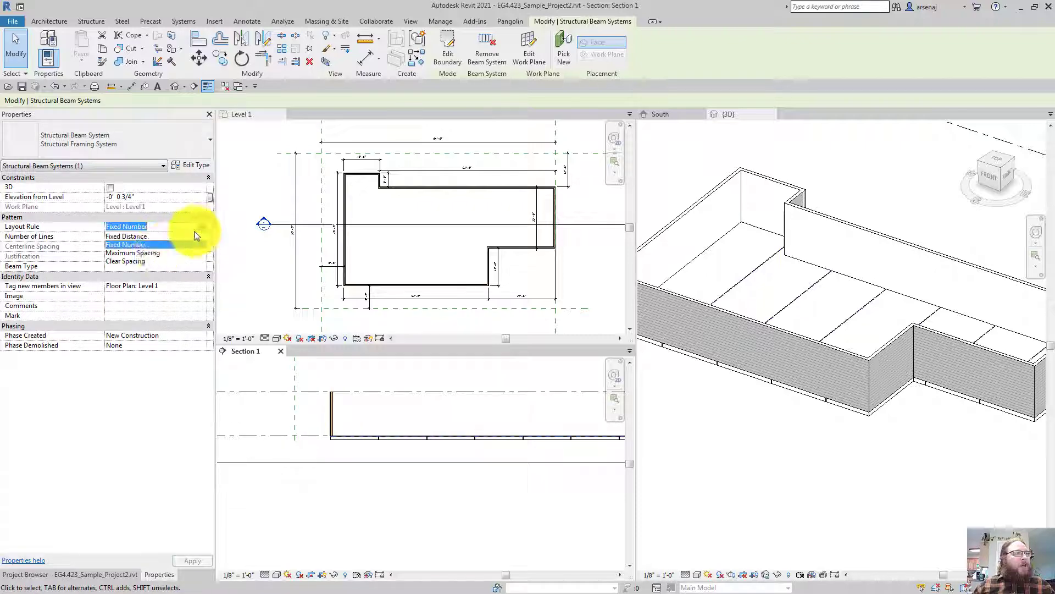
pyautogui.click(150, 253)
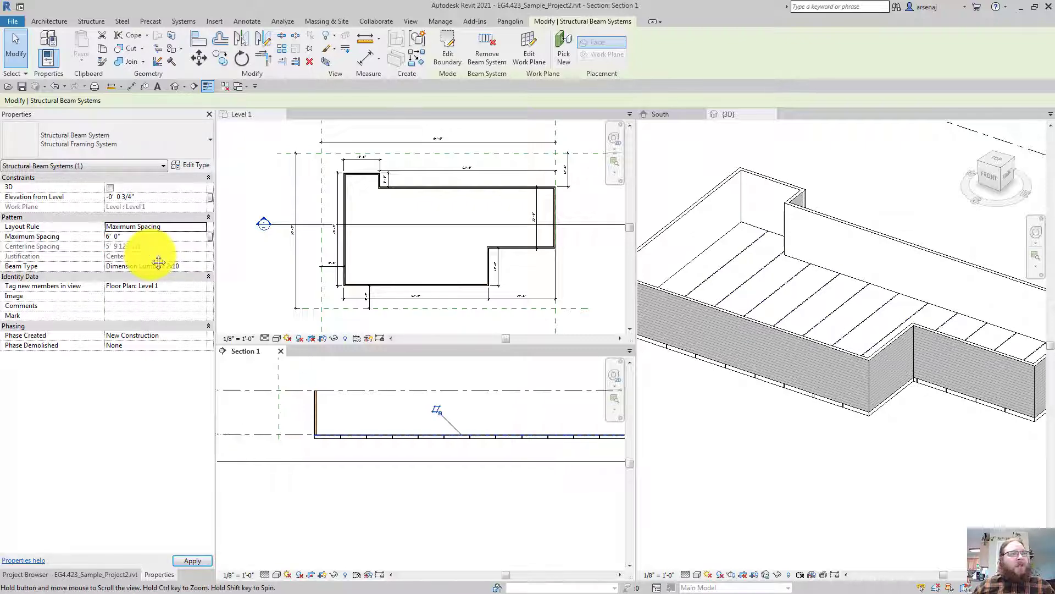
pyautogui.click(198, 229)
pyautogui.click(140, 237)
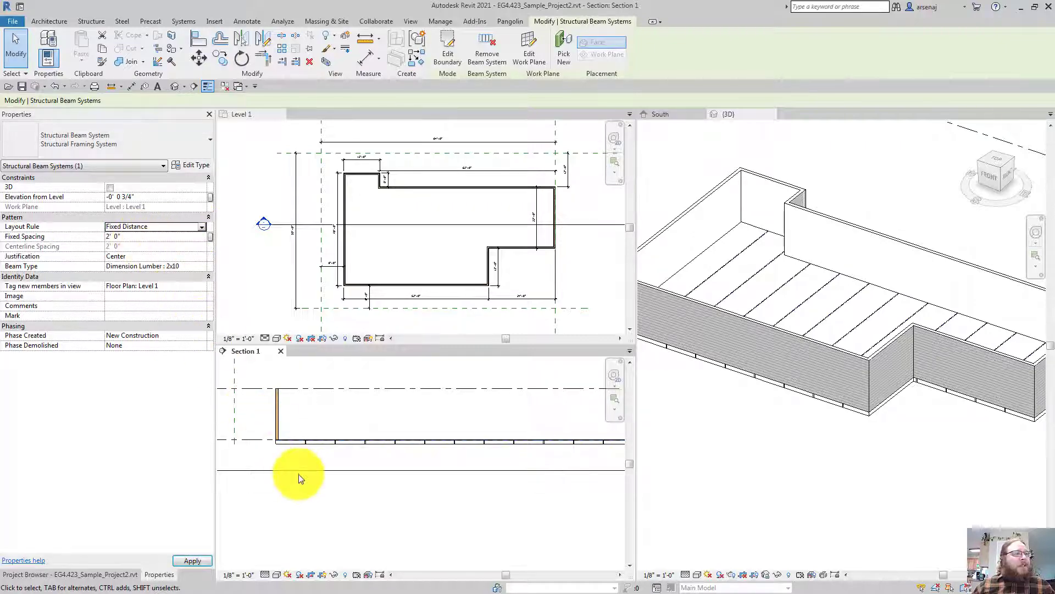
pyautogui.scroll(2, 298, 474)
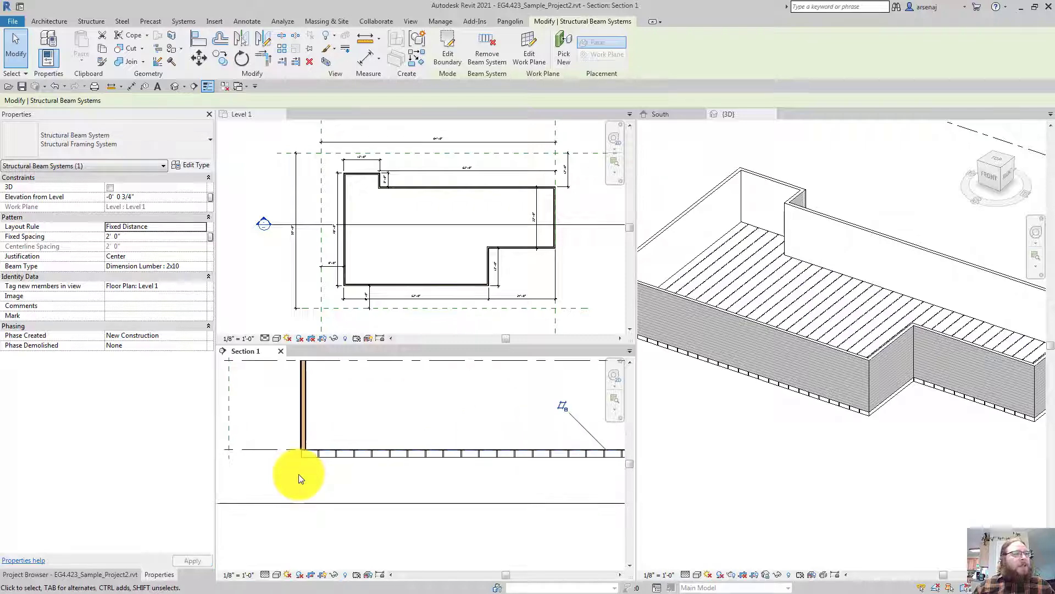
pyautogui.moveTo(294, 466); pyautogui.dragTo(263, 443, button='middle')
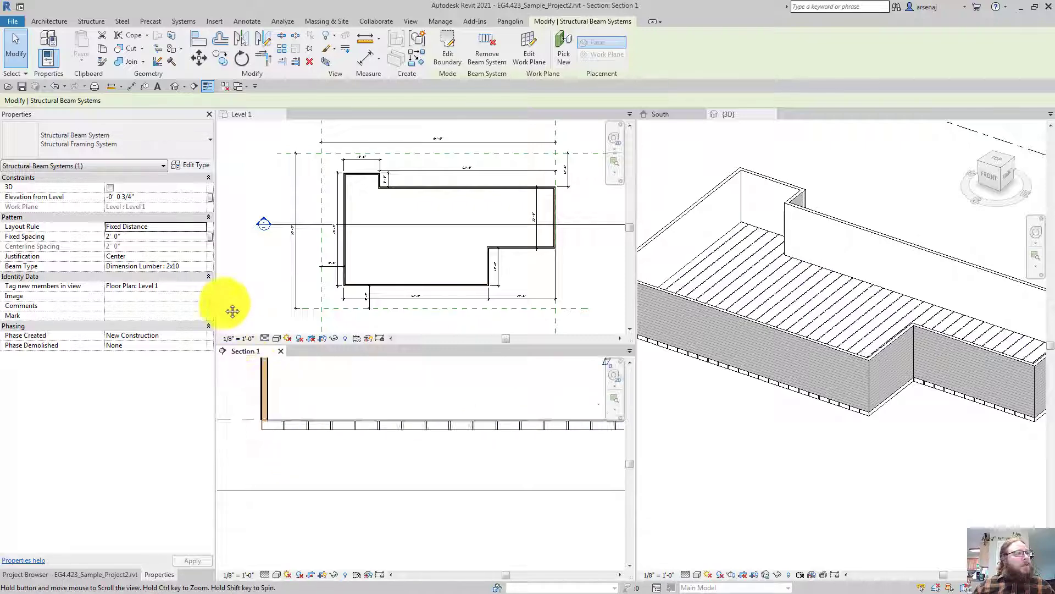
# Keep justification at Center and switch the joists to 2x12, then back to 2x10
pyautogui.click(203, 255)
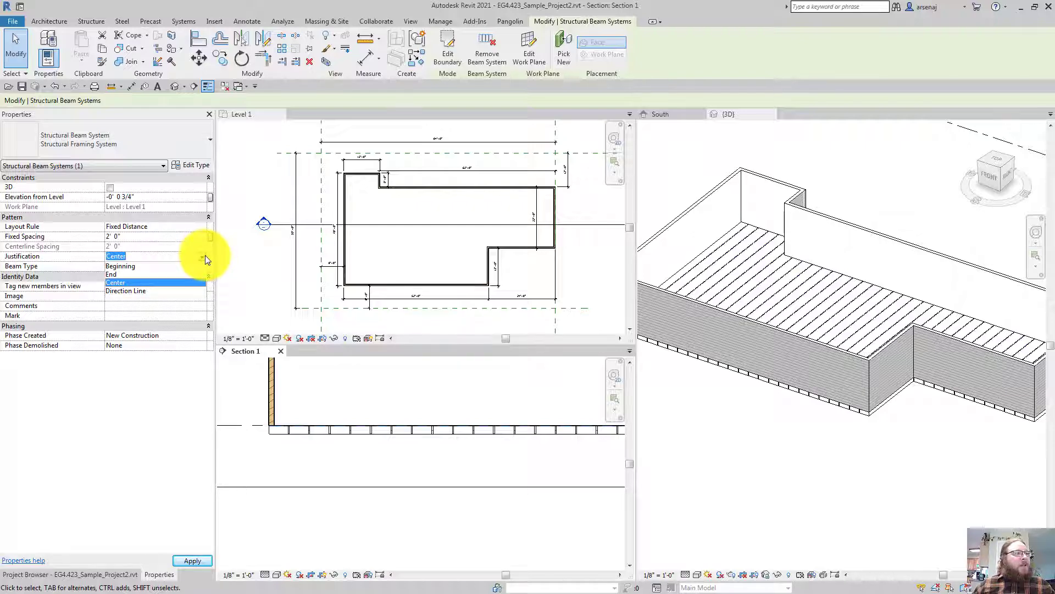
pyautogui.click(206, 256)
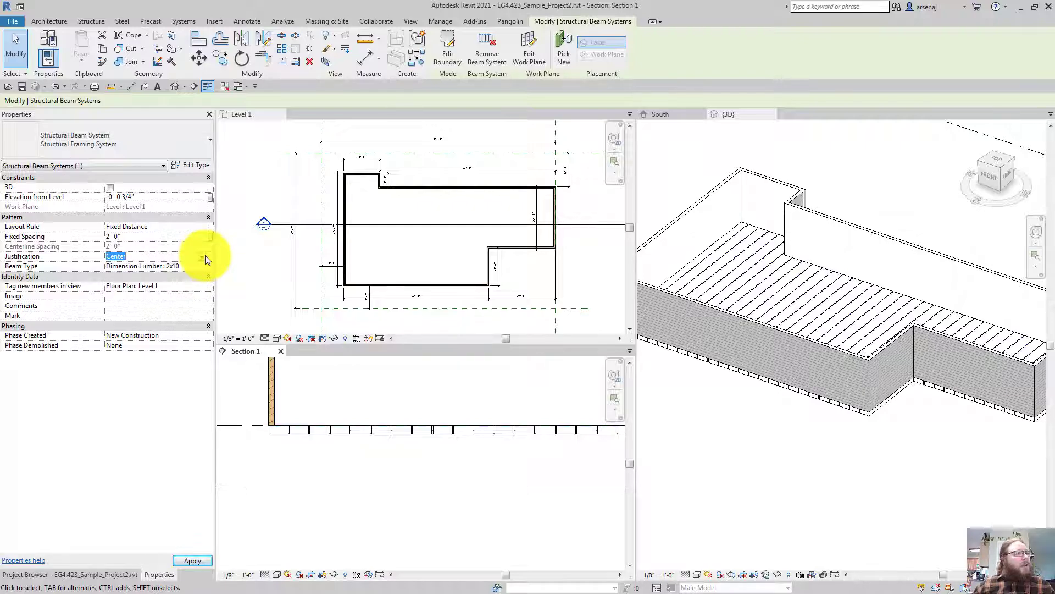
pyautogui.click(200, 266)
pyautogui.click(200, 266)
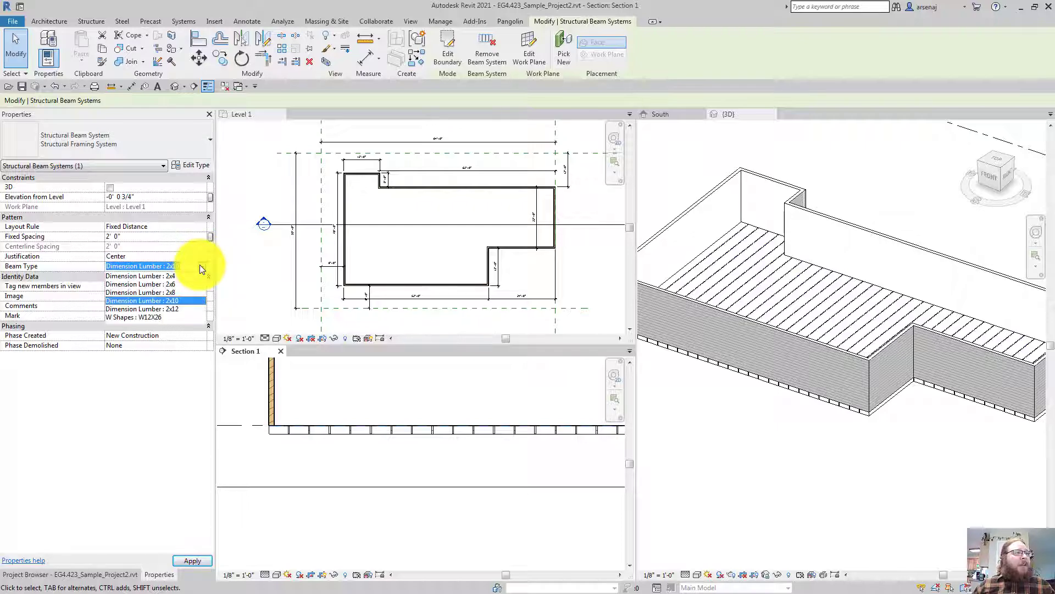
pyautogui.click(167, 309)
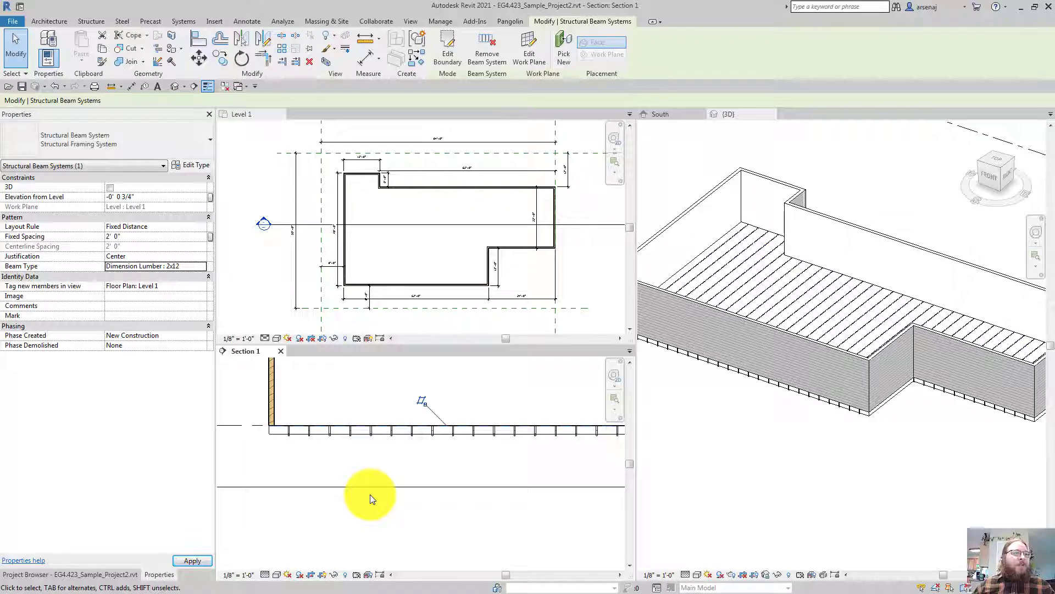
pyautogui.scroll(2, 349, 471)
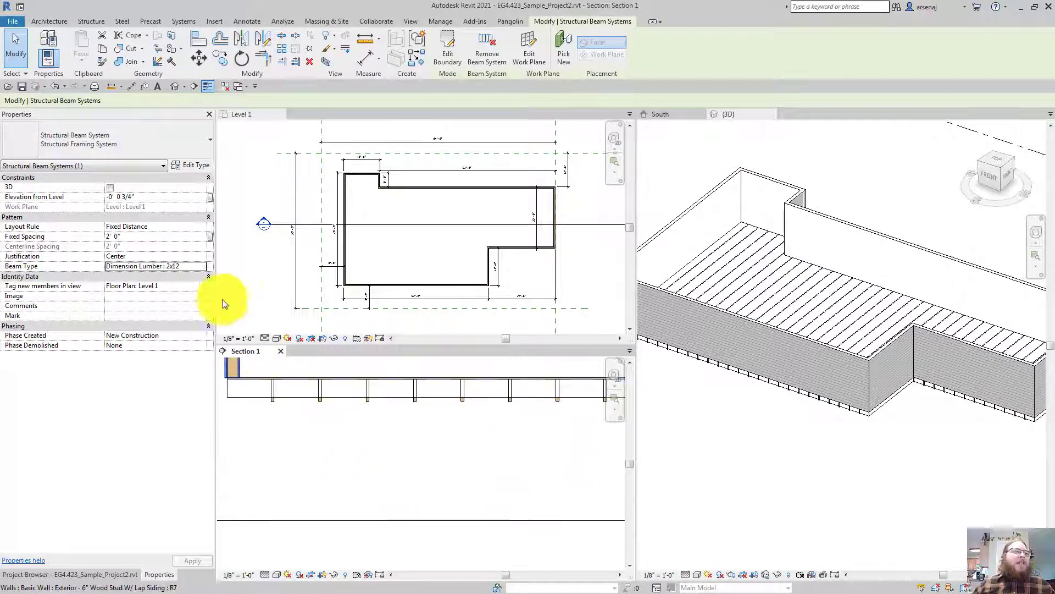
pyautogui.click(201, 266)
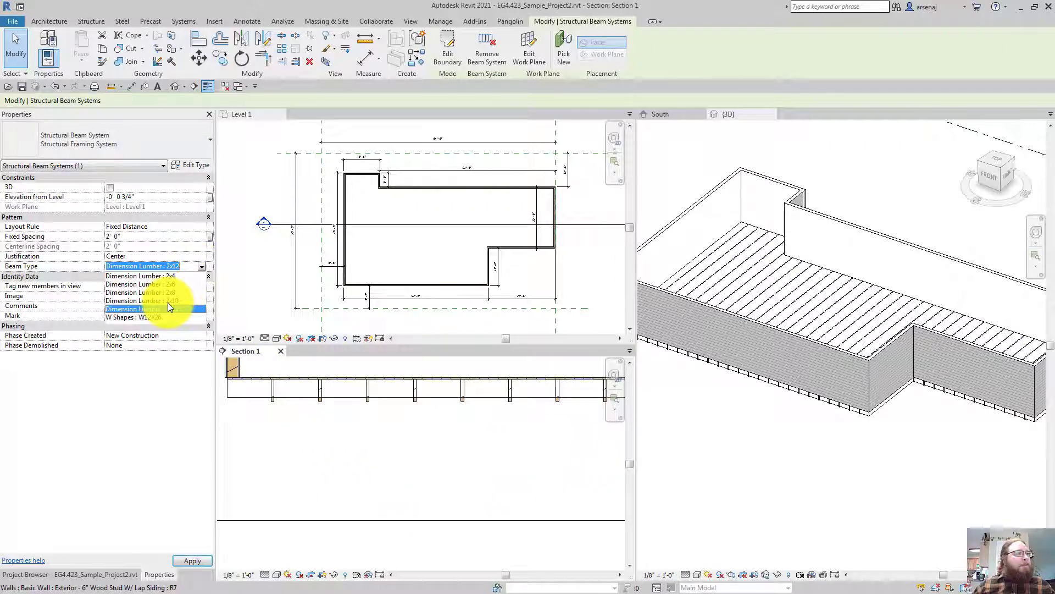
pyautogui.click(167, 301)
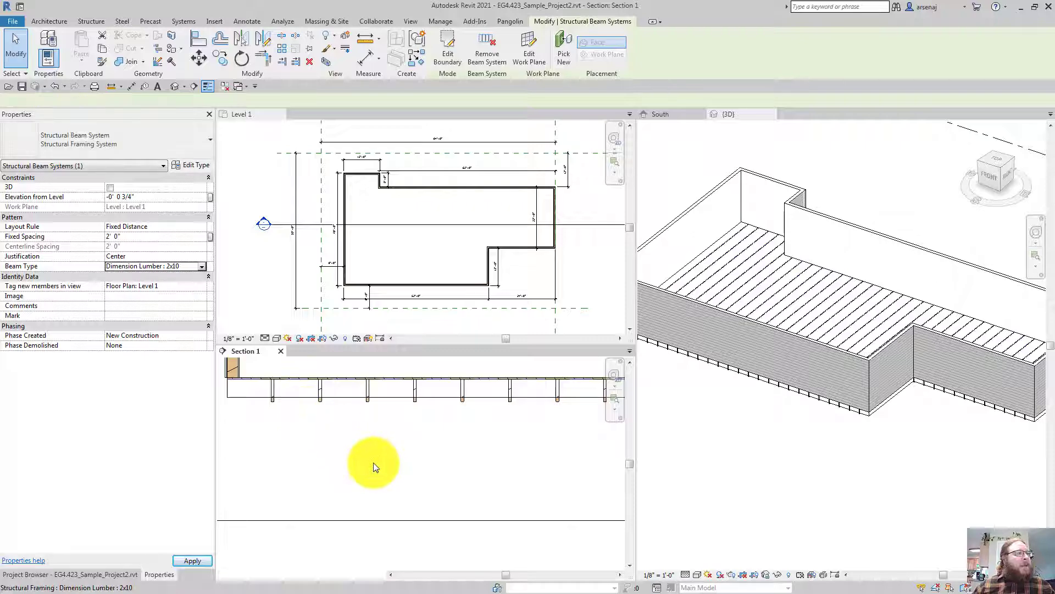
# Select the whole joist beam system in Section 1 and open its type properties
pyautogui.click(367, 389)
pyautogui.moveTo(382, 466); pyautogui.dragTo(402, 471, button='middle')
pyautogui.press('Escape')
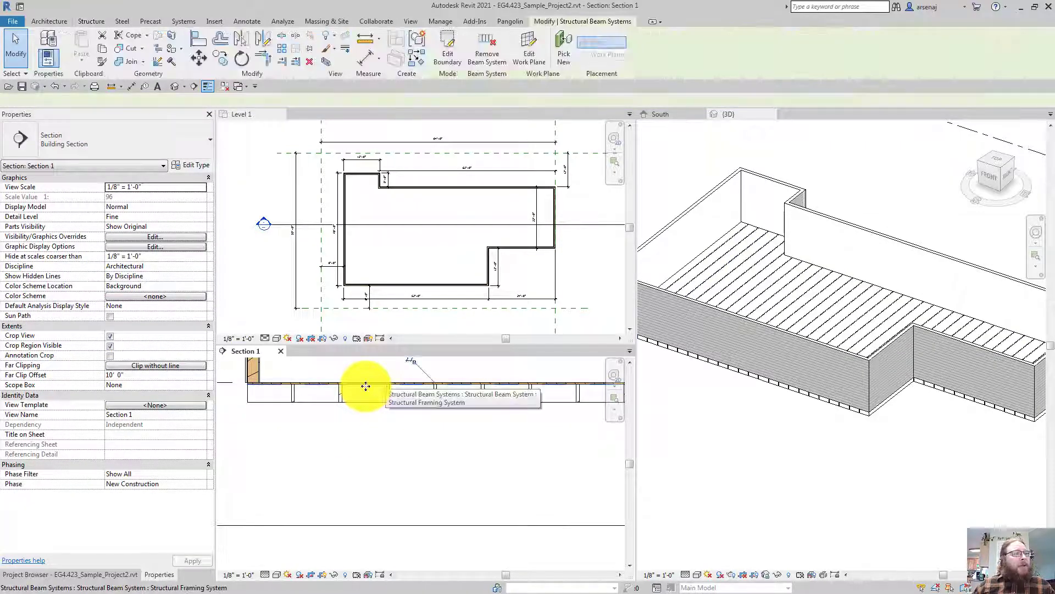
pyautogui.click(366, 387)
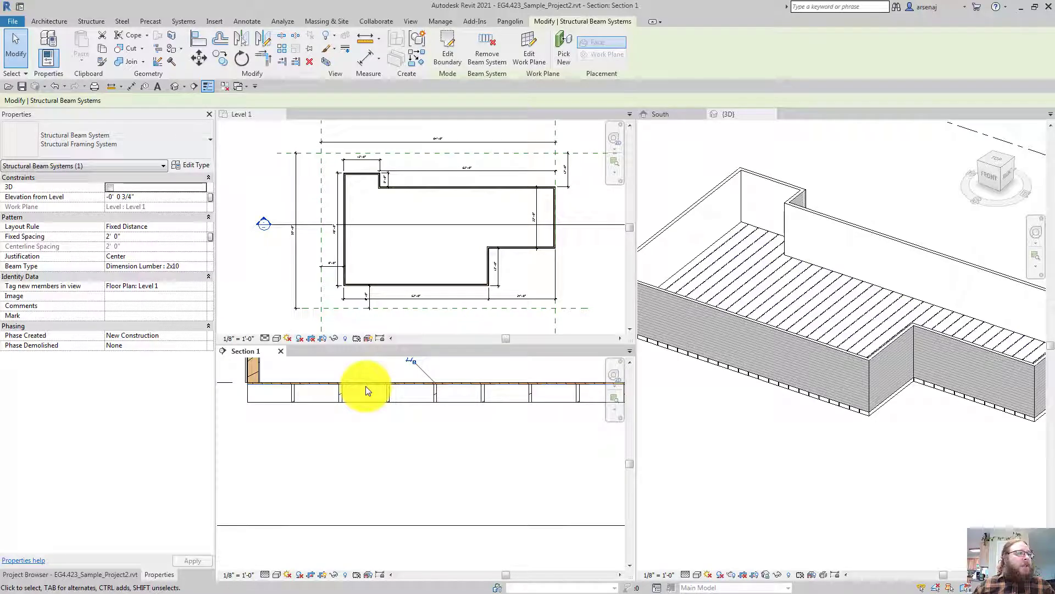
pyautogui.click(186, 167)
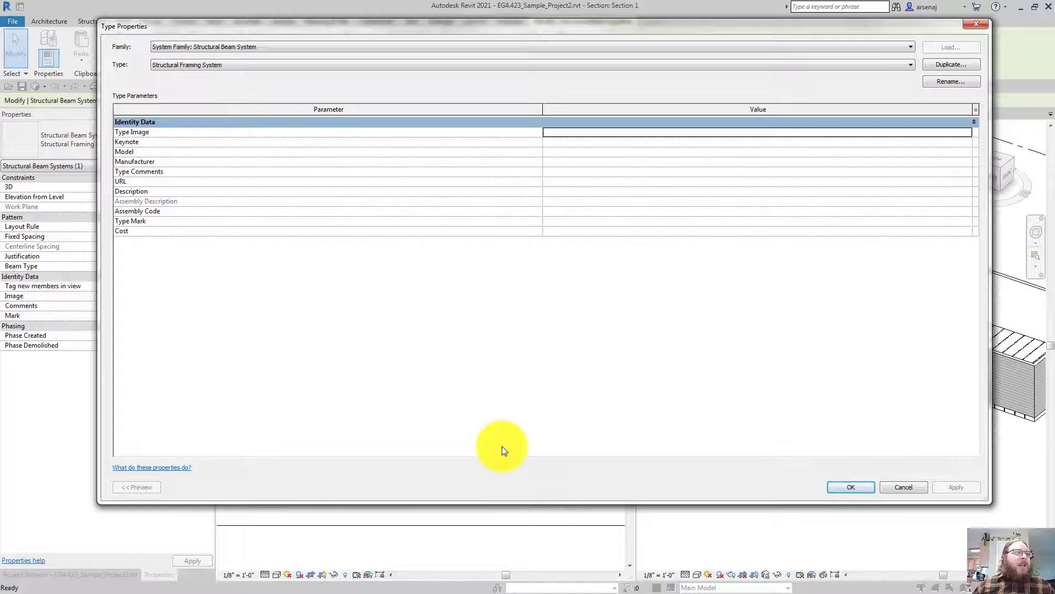
# Cancel Type Properties and orbit the 3D view to look down on the joists
pyautogui.press('Escape')
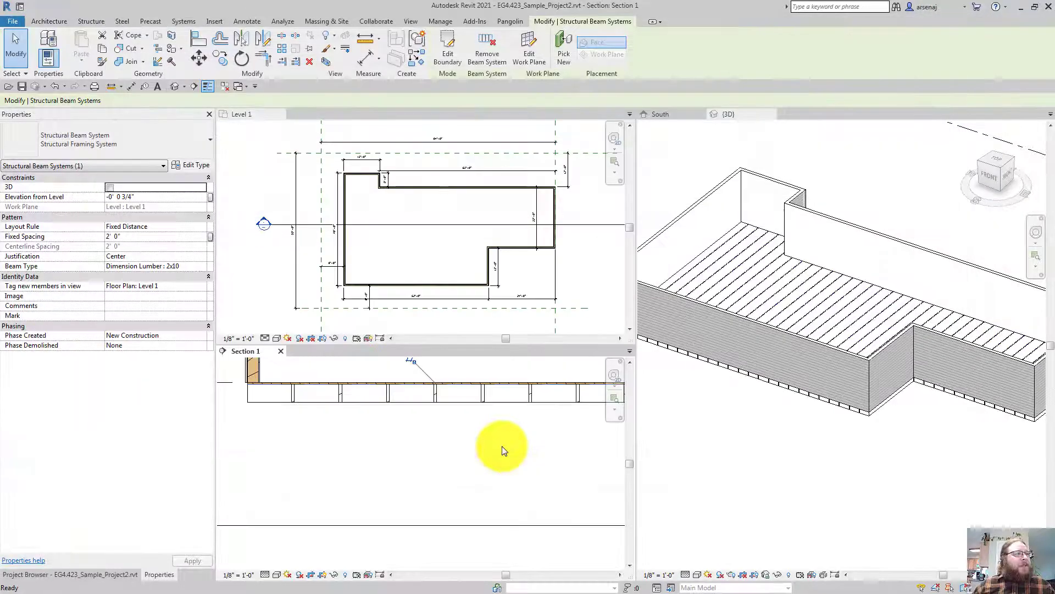
pyautogui.moveTo(503, 447); pyautogui.dragTo(477, 450, button='middle')
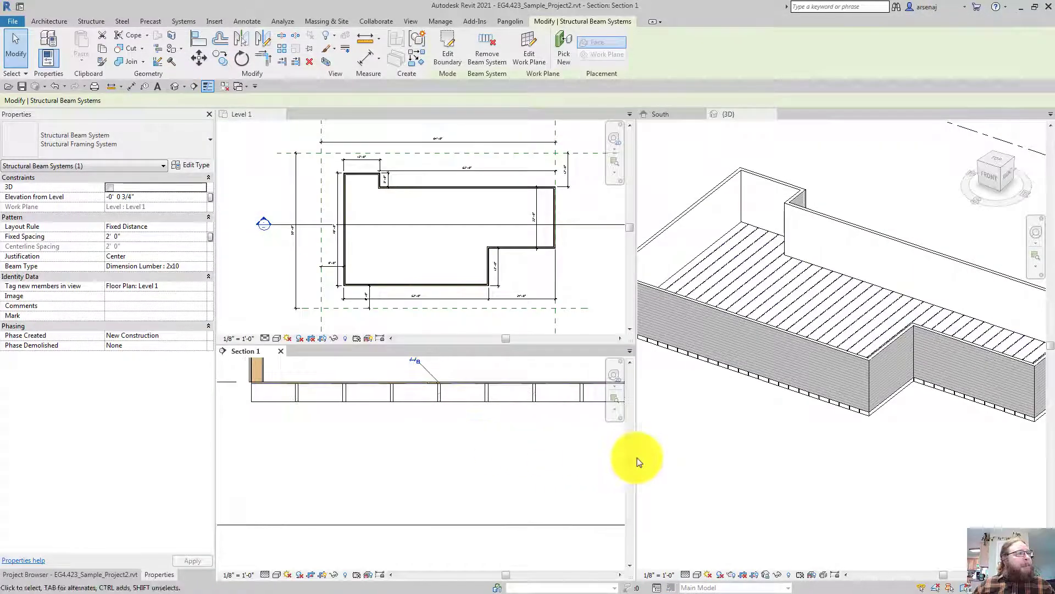
pyautogui.scroll(-2, 502, 446)
pyautogui.click(741, 466)
pyautogui.keyDown('shift'); pyautogui.moveTo(743, 471); pyautogui.dragTo(743, 471, button='middle'); pyautogui.keyUp('shift')
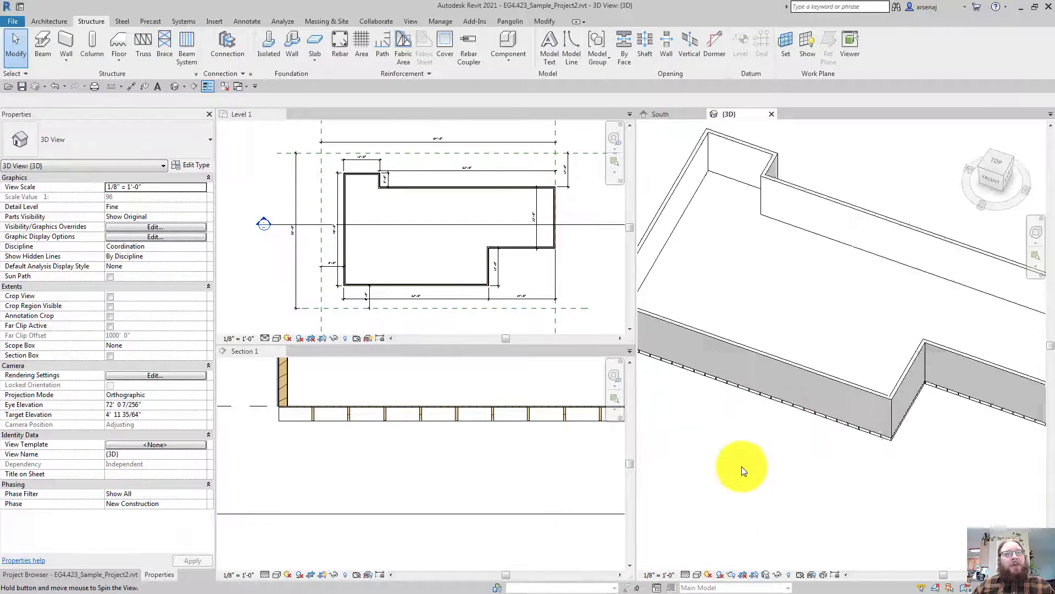
pyautogui.scroll(2, 284, 448)
pyautogui.scroll(-2, 347, 501)
pyautogui.moveTo(347, 502)
pyautogui.mouseDown(button='middle')
pyautogui.moveTo(351, 544)
pyautogui.moveTo(367, 498)
pyautogui.mouseUp(button='middle')
# Zoom and pan the Level 1 plan to review the joist layout
pyautogui.click(456, 318)
pyautogui.moveTo(456, 285); pyautogui.dragTo(456, 282, button='middle')
pyautogui.scroll(1, 456, 282)
pyautogui.scroll(-2, 456, 282)
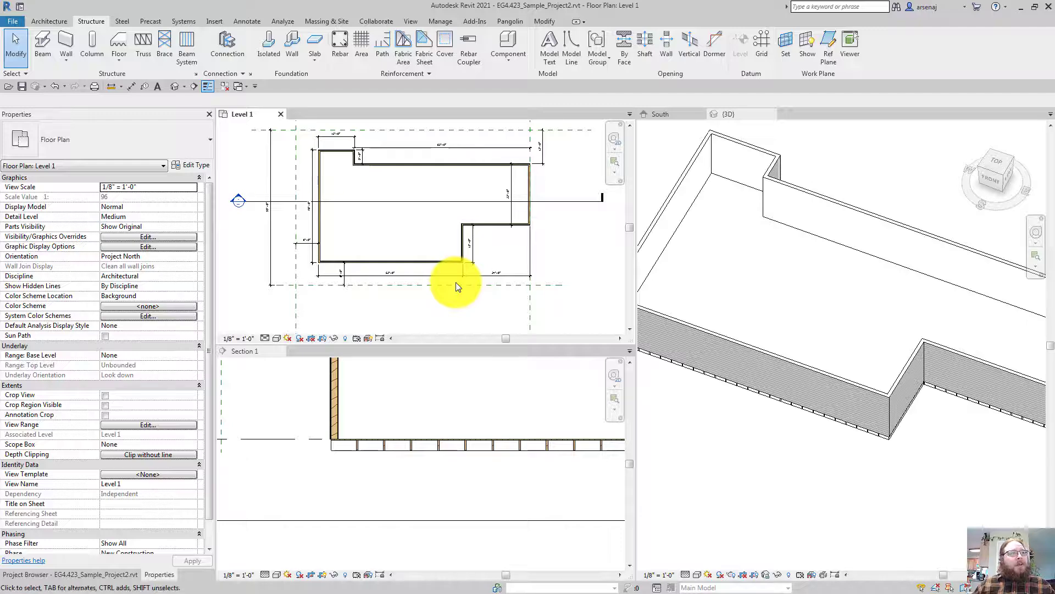
pyautogui.scroll(3, 456, 282)
pyautogui.scroll(-2, 456, 282)
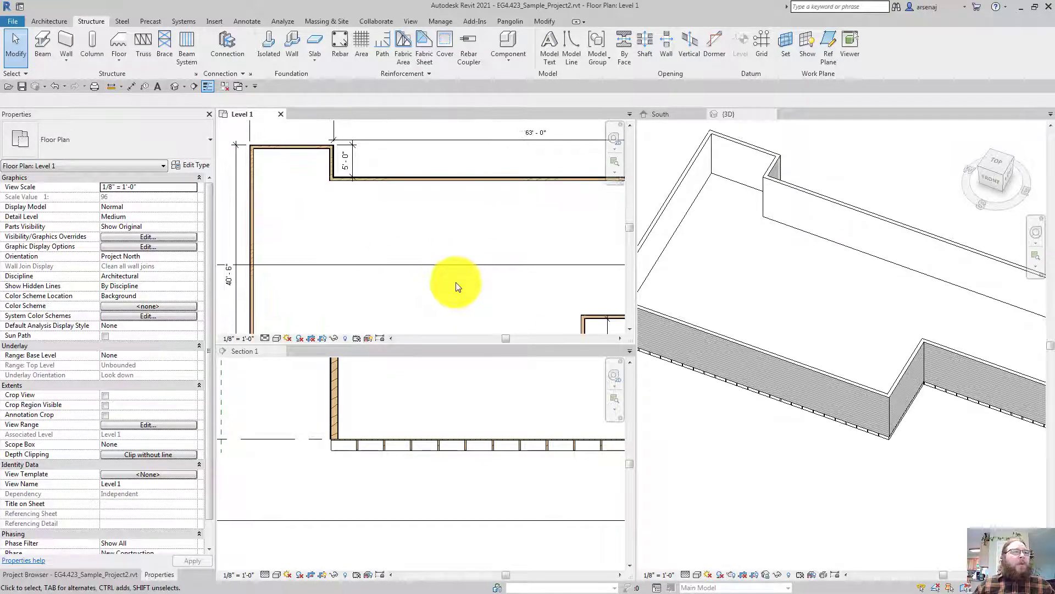
pyautogui.scroll(2, 342, 461)
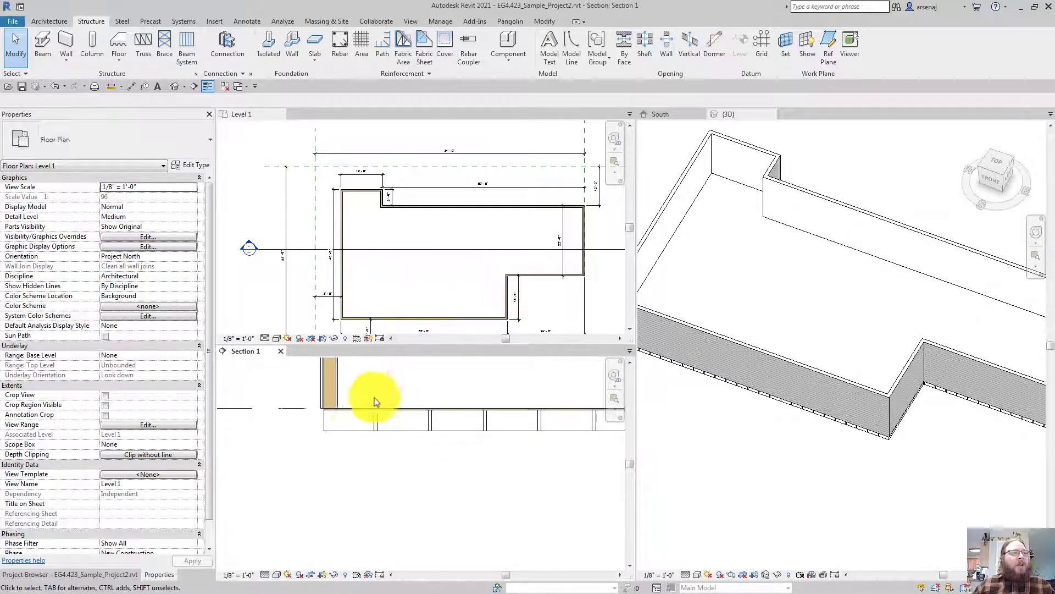
# Select the Wood Joist 10" - Wood Finish floor in Section 1 and open its type properties
pyautogui.click(351, 430)
pyautogui.moveTo(351, 430)
pyautogui.mouseDown(button='middle')
pyautogui.moveTo(359, 436)
pyautogui.moveTo(349, 432)
pyautogui.mouseUp(button='middle')
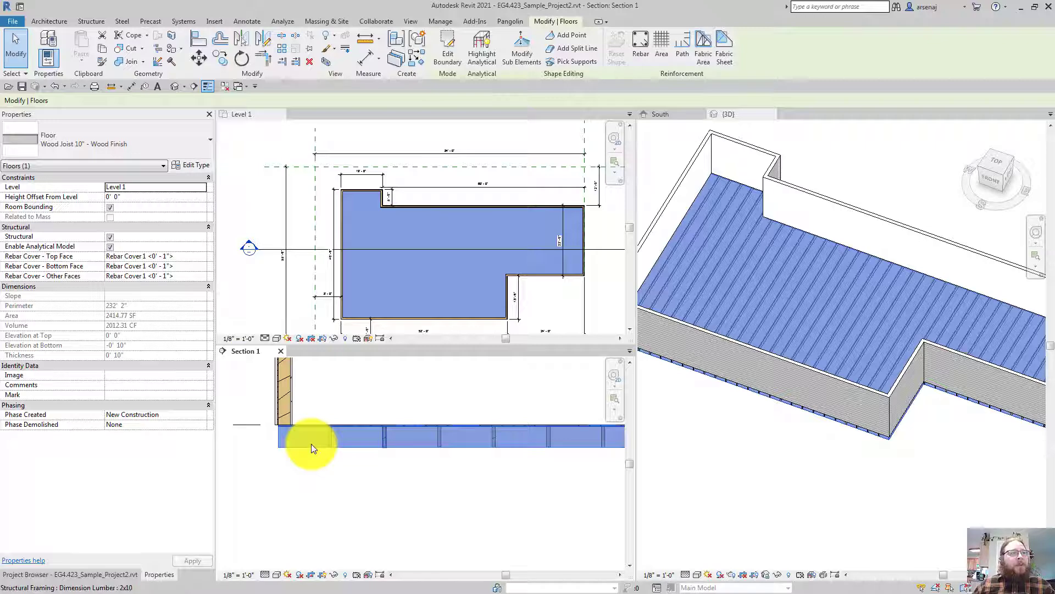
pyautogui.moveTo(311, 443)
pyautogui.mouseDown(button='middle')
pyautogui.moveTo(320, 450)
pyautogui.moveTo(312, 444)
pyautogui.mouseUp(button='middle')
pyautogui.scroll(1, 312, 444)
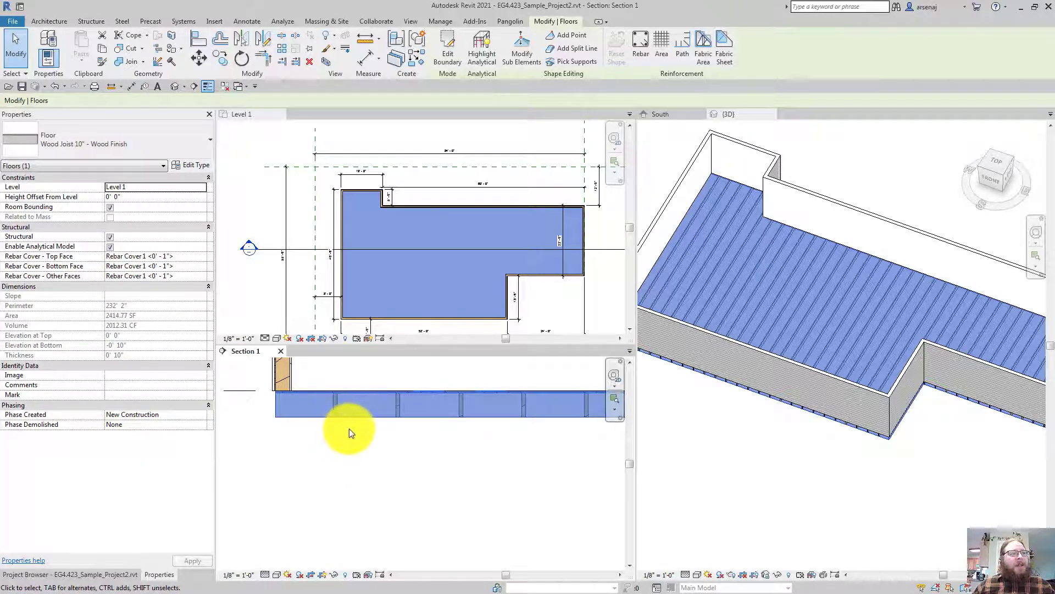
pyautogui.press('Escape')
pyautogui.click(305, 416)
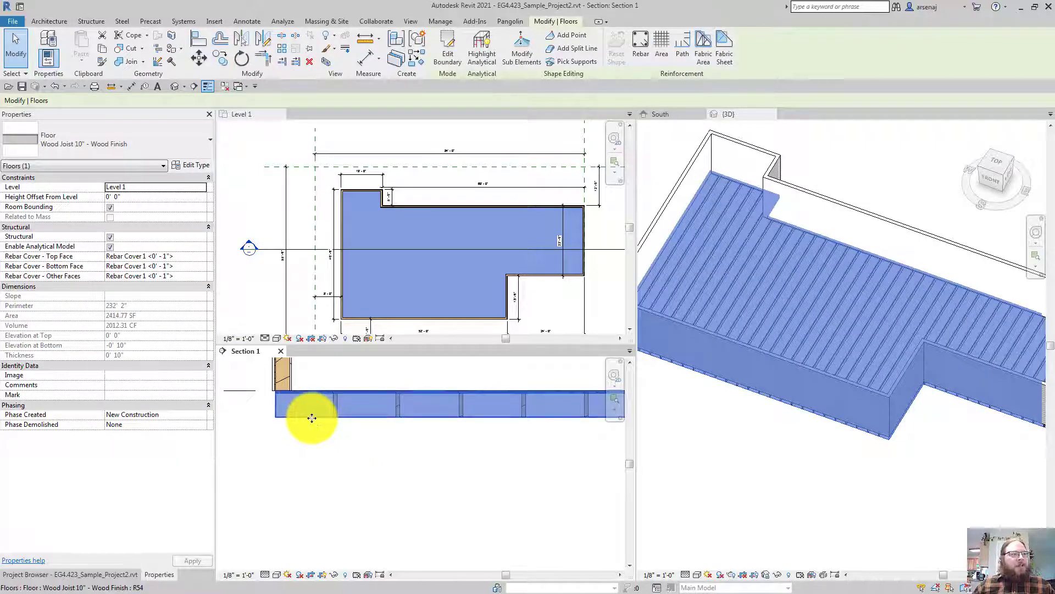
pyautogui.press('t')
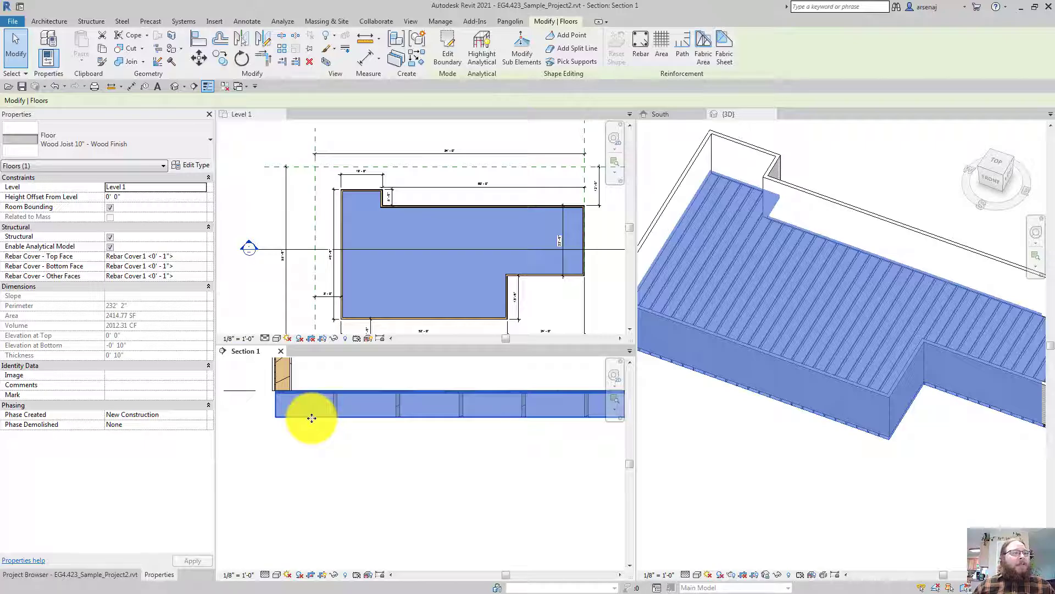
pyautogui.press('Escape')
pyautogui.doubleClick(310, 419)
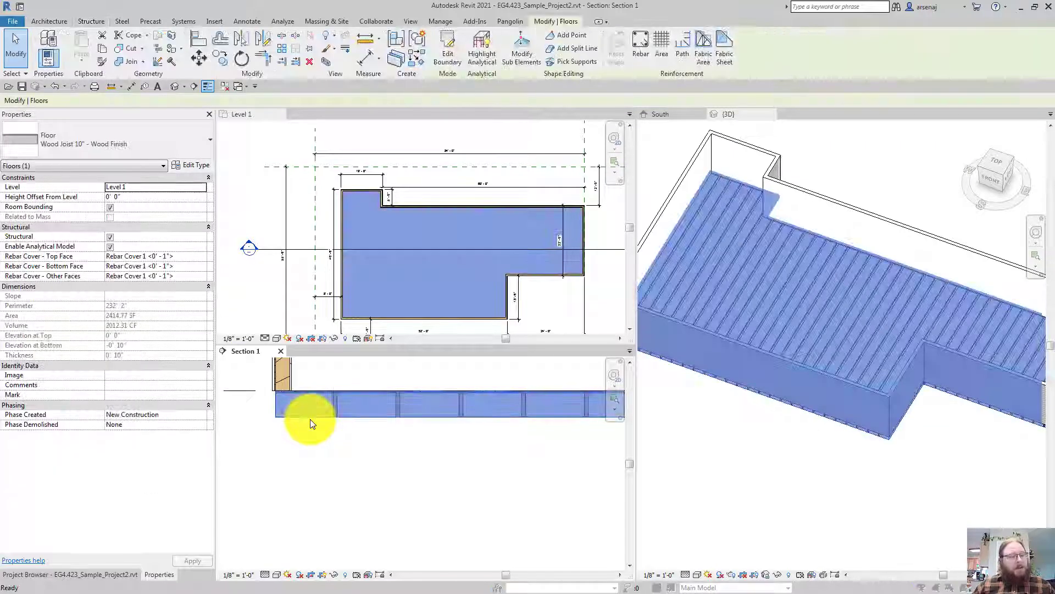
# Duplicate the floor type under the new name Plywood - 3/4"
pyautogui.click(607, 136)
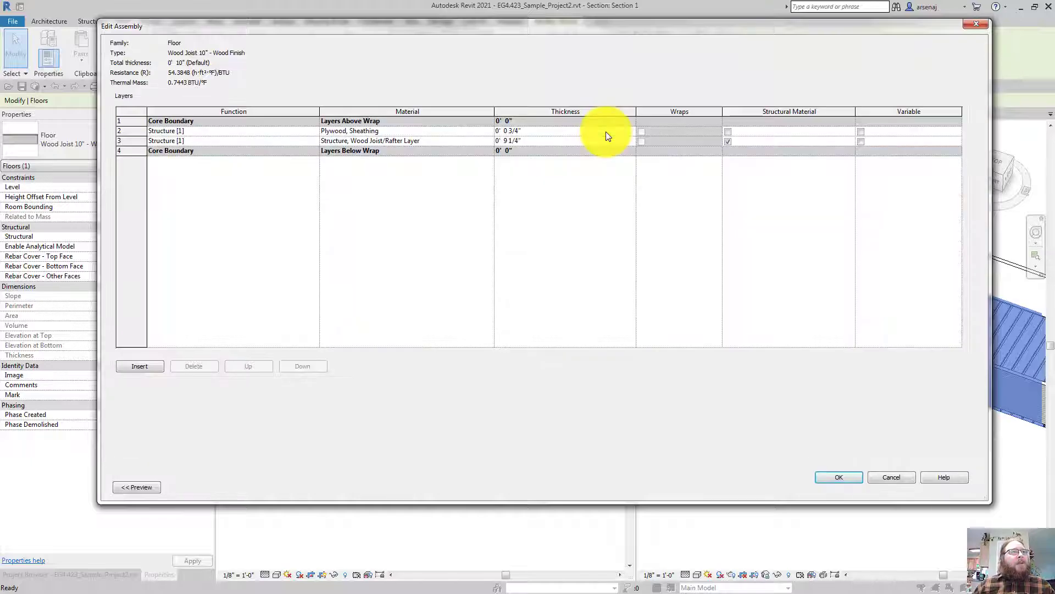
pyautogui.press('Escape')
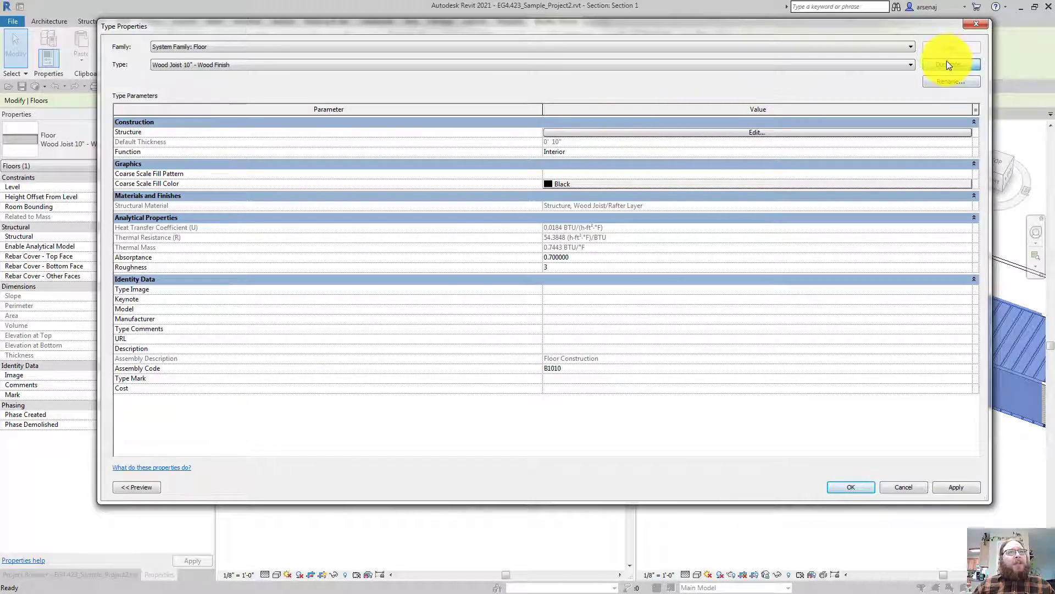
pyautogui.click(947, 64)
pyautogui.click(604, 287)
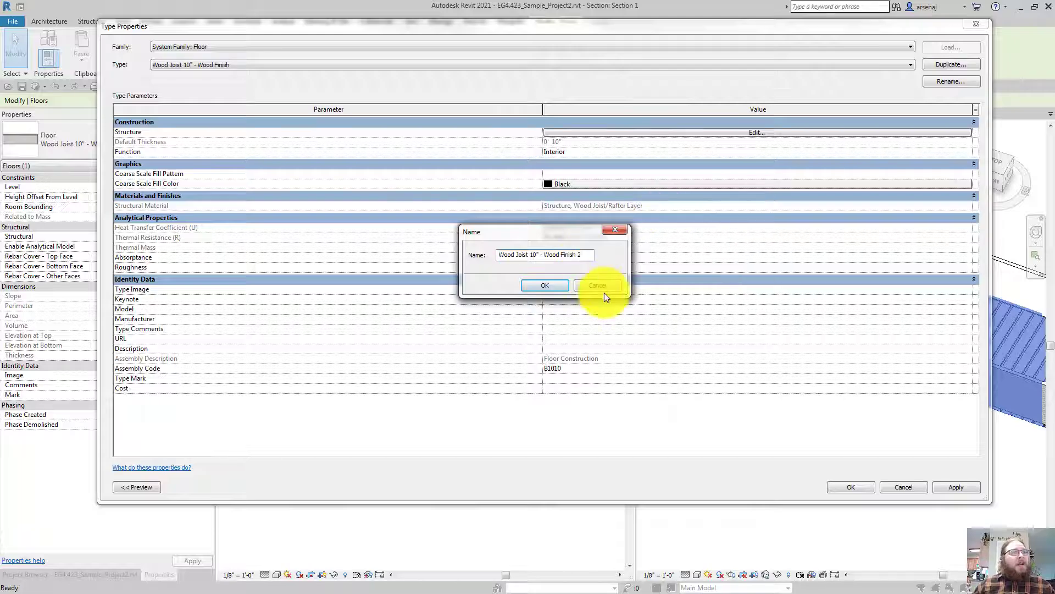
pyautogui.press('BackSpace')
pyautogui.press('BackSpace')
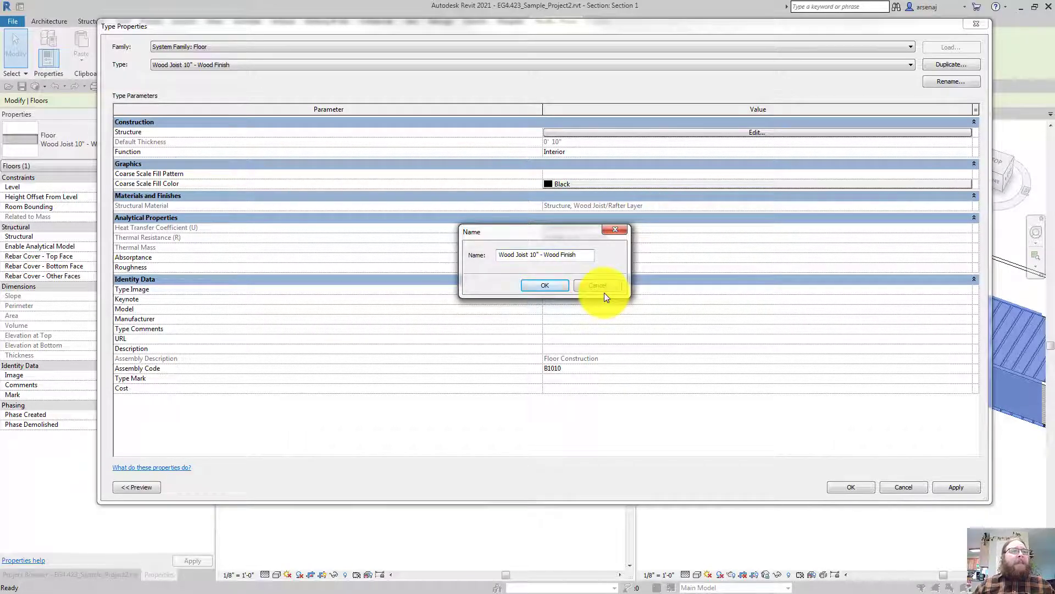
pyautogui.hotkey('shift', 'Left')
pyautogui.hotkey('shift', 'Left')
pyautogui.hotkey('shift', 'Left')
pyautogui.hotkey('shift', 'Left')
pyautogui.hotkey('shift', 'Left')
pyautogui.hotkey('shift', 'Left')
pyautogui.hotkey('shift', 'Left')
pyautogui.hotkey('shift', 'Left')
pyautogui.hotkey('shift', 'Left')
pyautogui.hotkey('shift', 'Left')
pyautogui.hotkey('shift', 'Left')
pyautogui.hotkey('shift', 'Left')
pyautogui.hotkey('shift', 'Left')
pyautogui.hotkey('shift', 'Left')
pyautogui.hotkey('shift', 'Left')
pyautogui.hotkey('shift', 'Left')
pyautogui.hotkey('shift', 'Left')
pyautogui.hotkey('shift', 'Left')
pyautogui.hotkey('shift', 'Left')
pyautogui.hotkey('shift', 'Left')
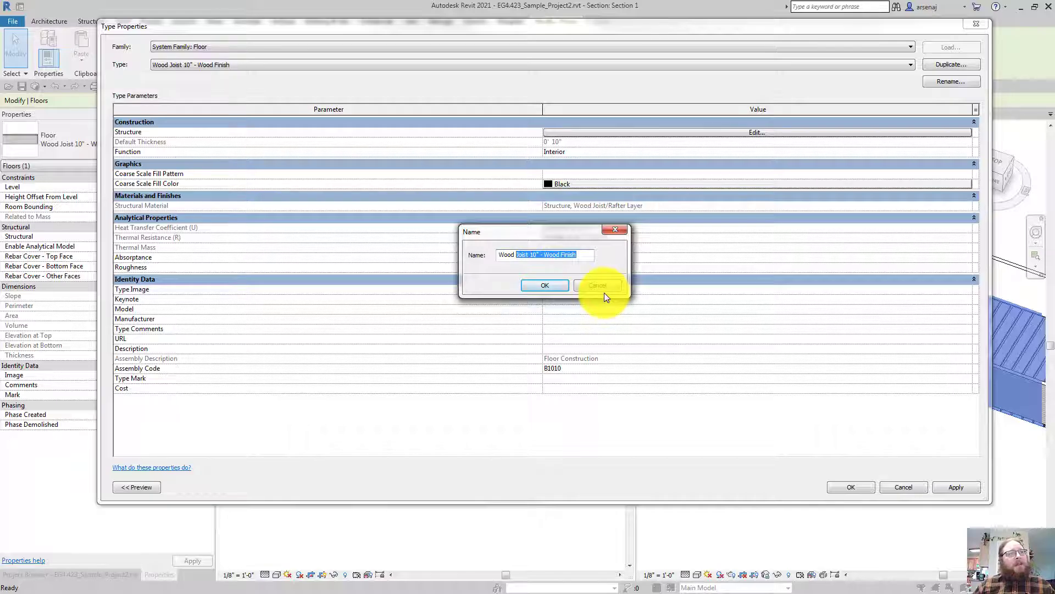
pyautogui.hotkey('shift', 'Left')
pyautogui.hotkey('shift', 'Left')
pyautogui.hotkey('shift', 'Left')
pyautogui.hotkey('shift', 'Left')
pyautogui.hotkey('shift', 'Left')
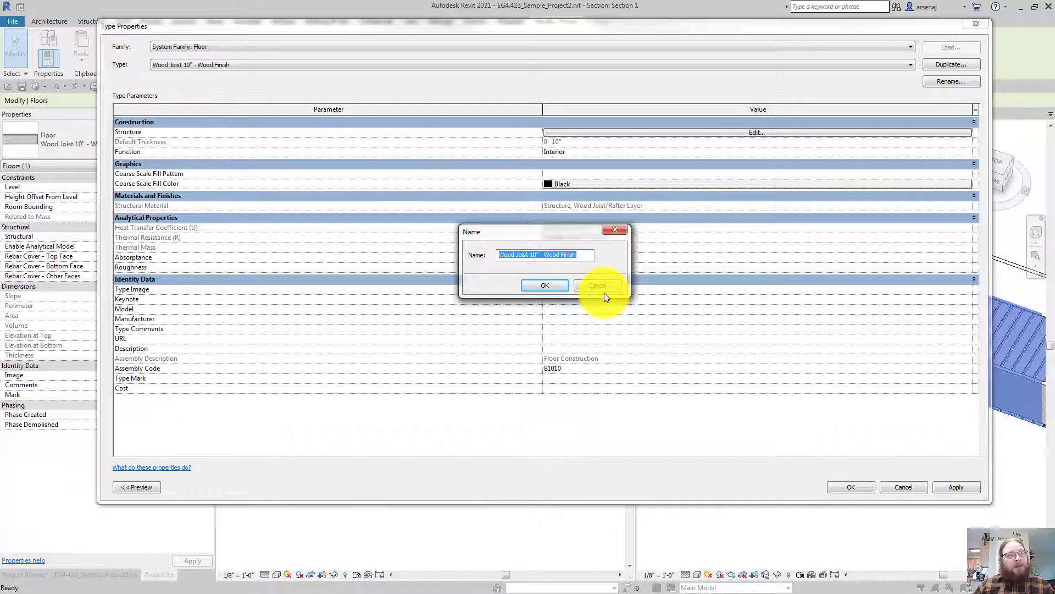
pyautogui.write('3/')
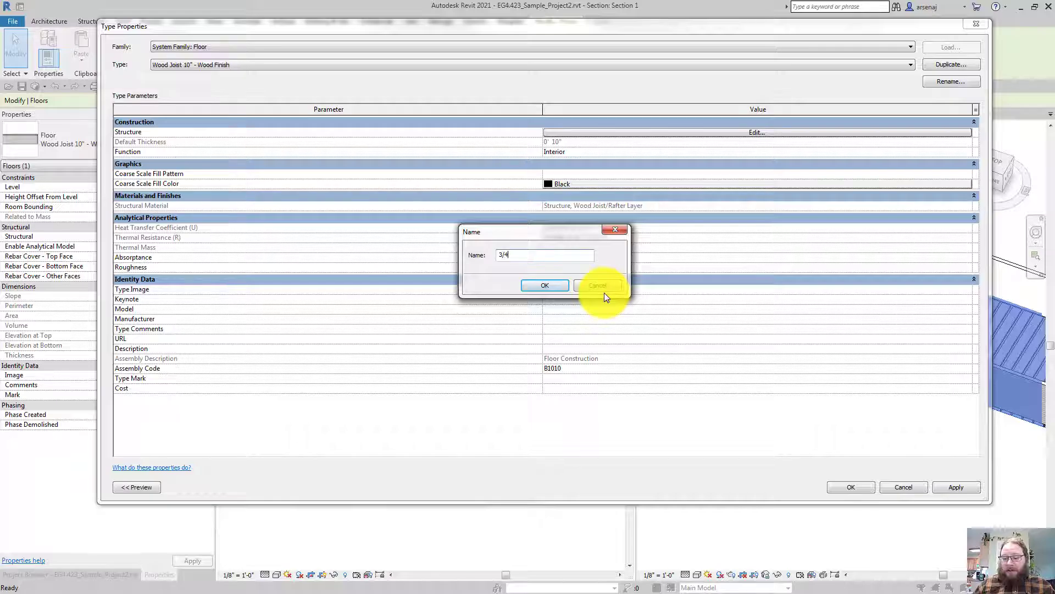
pyautogui.write('4"')
pyautogui.press('BackSpace')
pyautogui.press('BackSpace')
pyautogui.press('BackSpace')
pyautogui.press('BackSpace')
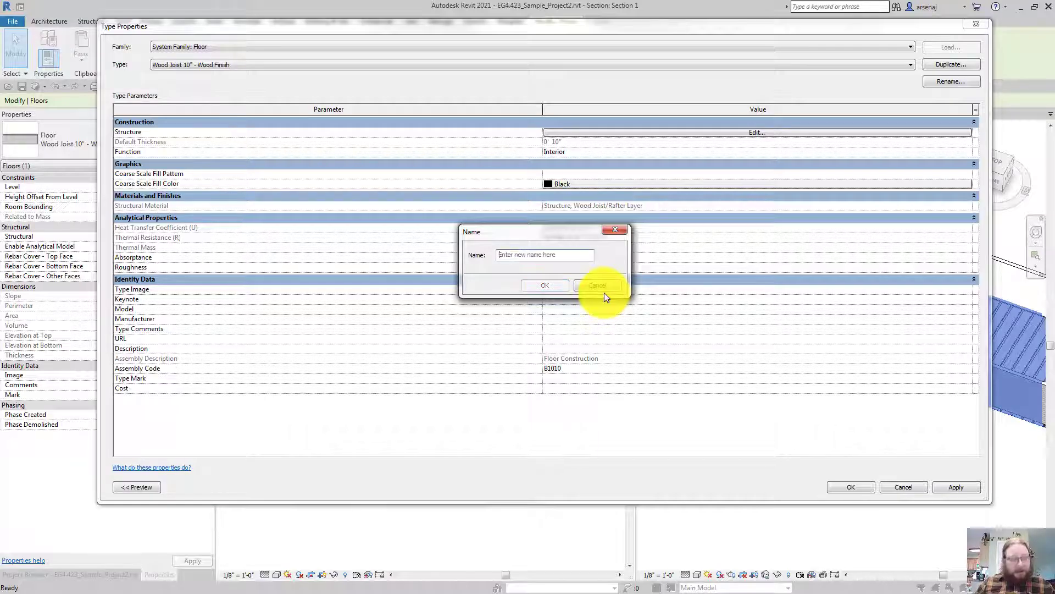
pyautogui.write('Plywood')
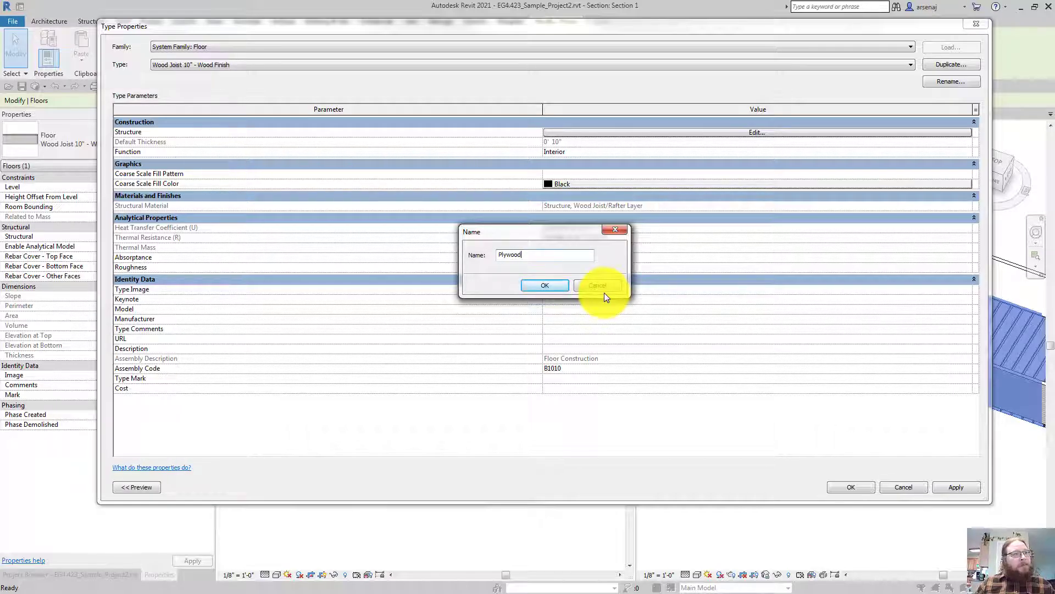
pyautogui.write(' - ')
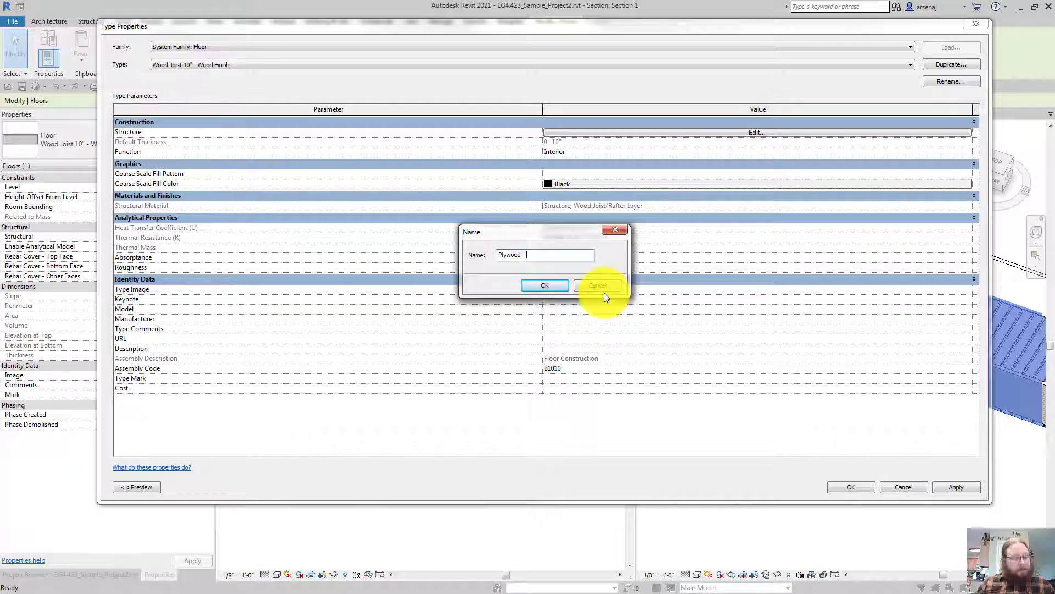
pyautogui.write('3/4"')
pyautogui.press('Return')
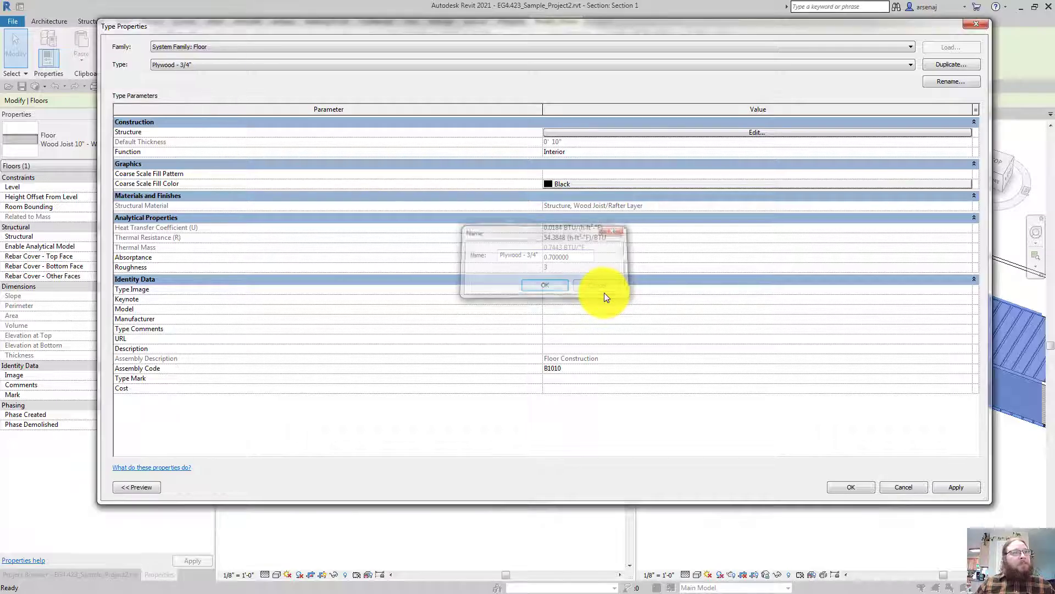
# Delete the Wood Joist layer so only the 3/4" Plywood, Sheathing layer remains, and confirm
pyautogui.click(566, 132)
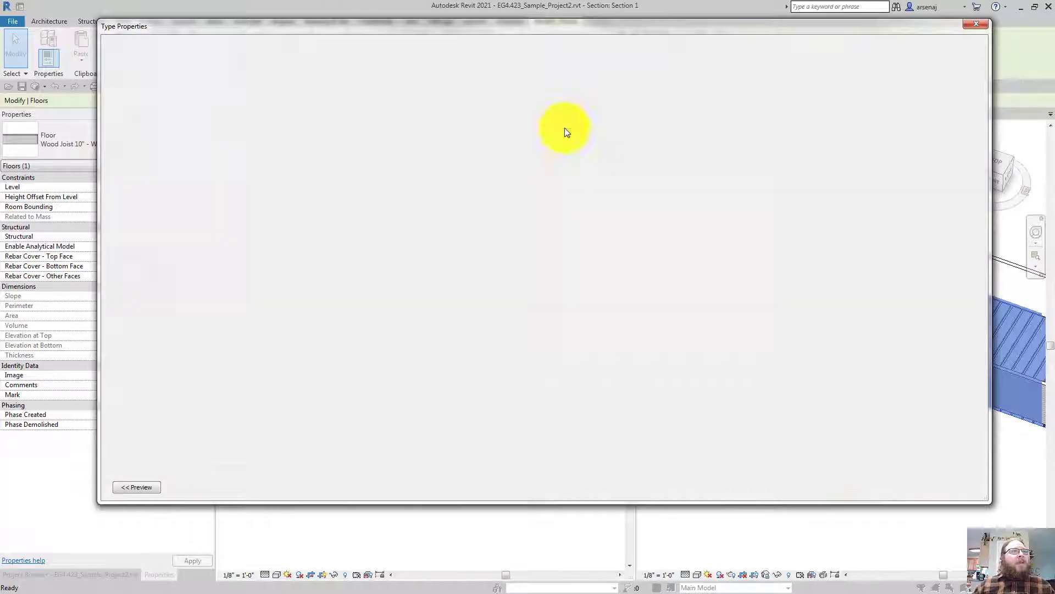
pyautogui.click(133, 141)
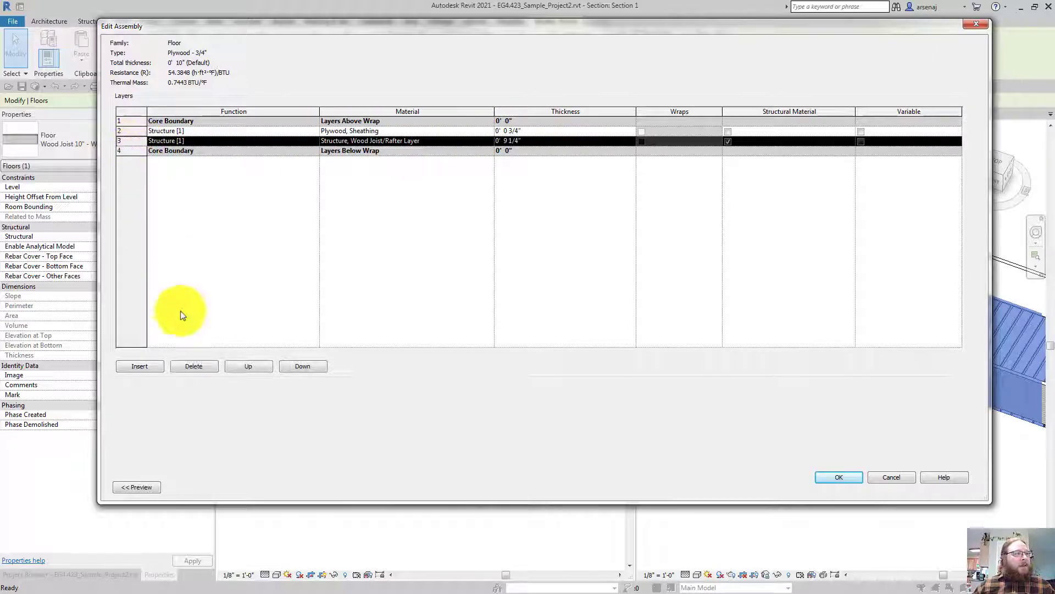
pyautogui.click(194, 365)
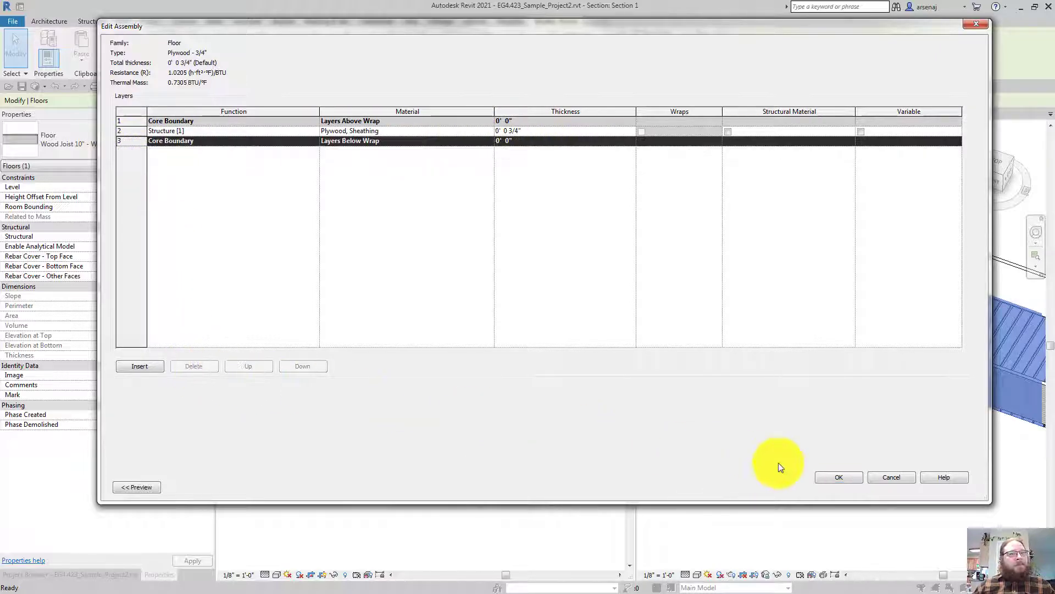
pyautogui.click(830, 475)
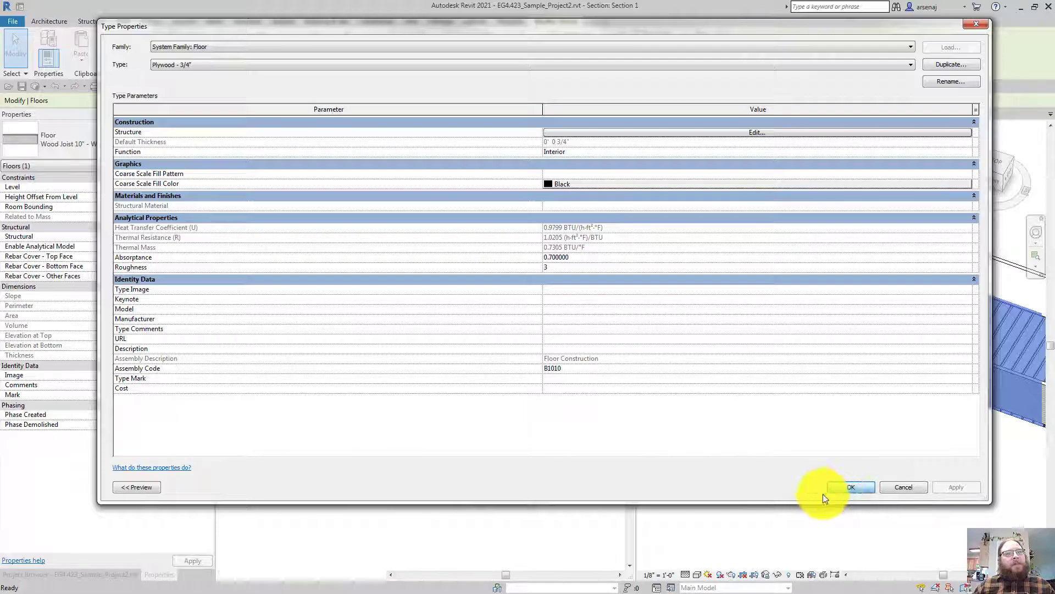
pyautogui.click(825, 491)
pyautogui.click(285, 552)
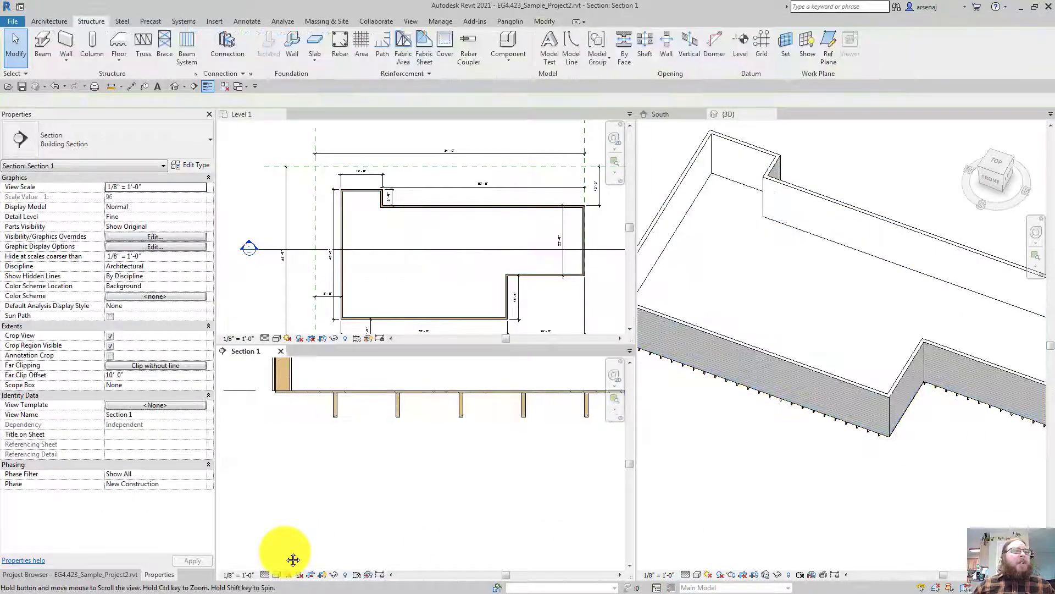
pyautogui.scroll(-1, 284, 552)
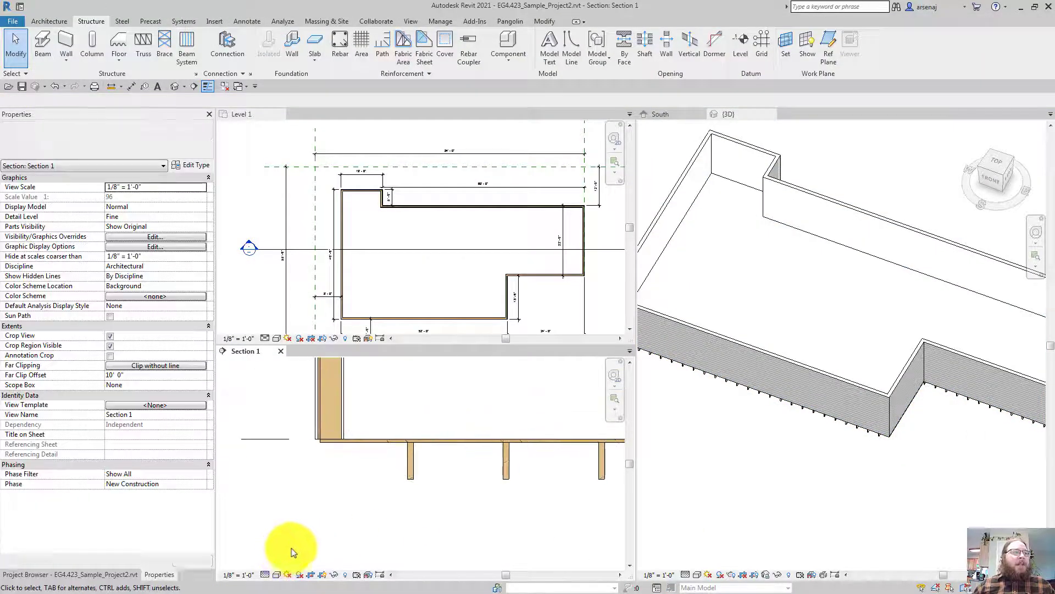
pyautogui.click(462, 441)
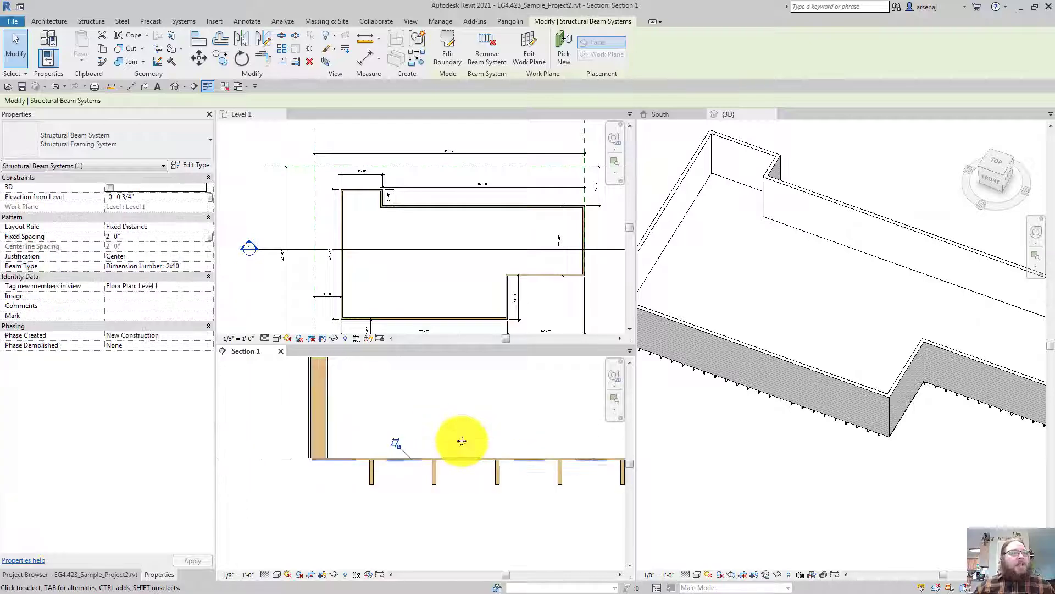
pyautogui.scroll(-1, 461, 440)
pyautogui.press('Escape')
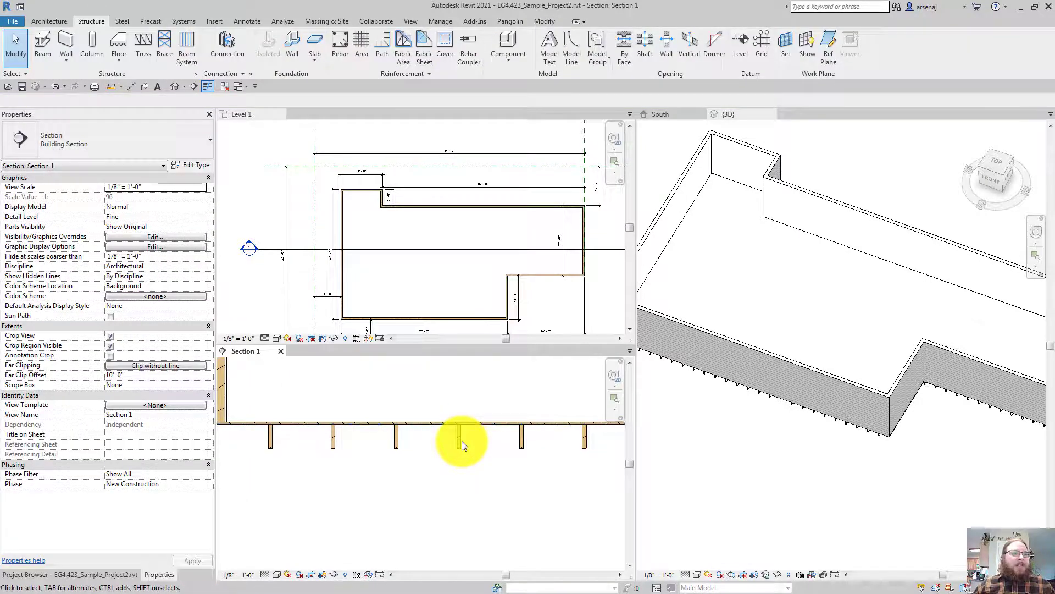
pyautogui.scroll(-2, 461, 441)
pyautogui.moveTo(461, 441); pyautogui.dragTo(463, 445, button='middle')
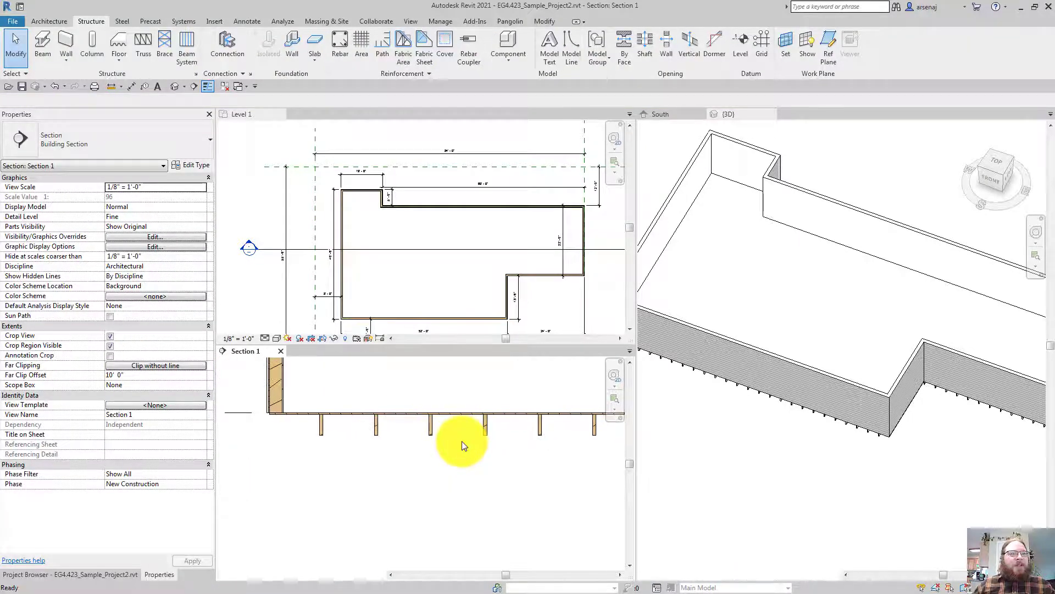
pyautogui.hotkey('ctrl', 'Tab')
pyautogui.click(371, 414)
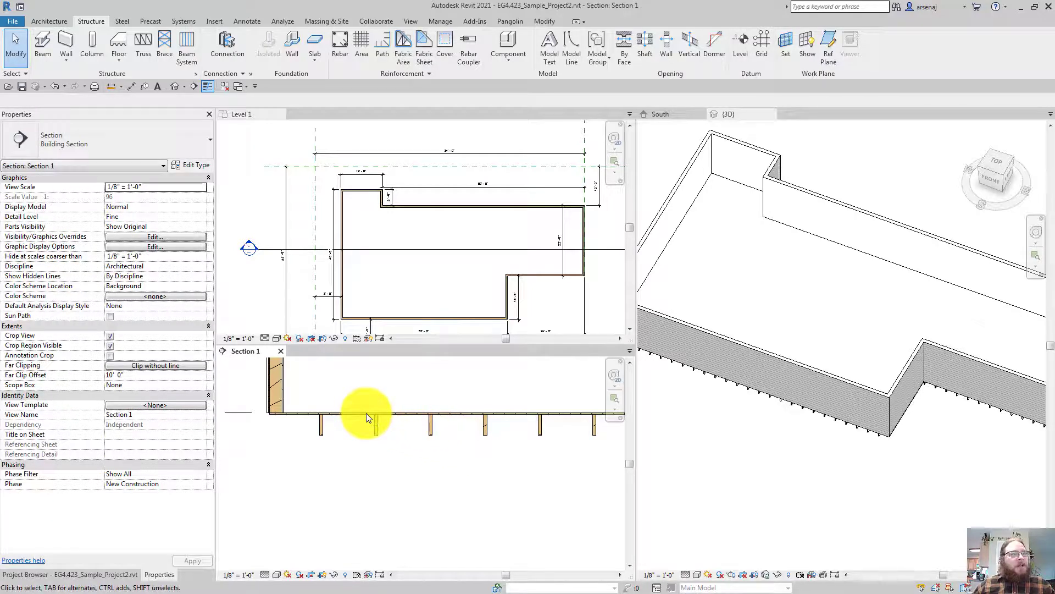
pyautogui.click(322, 417)
pyautogui.press('Escape')
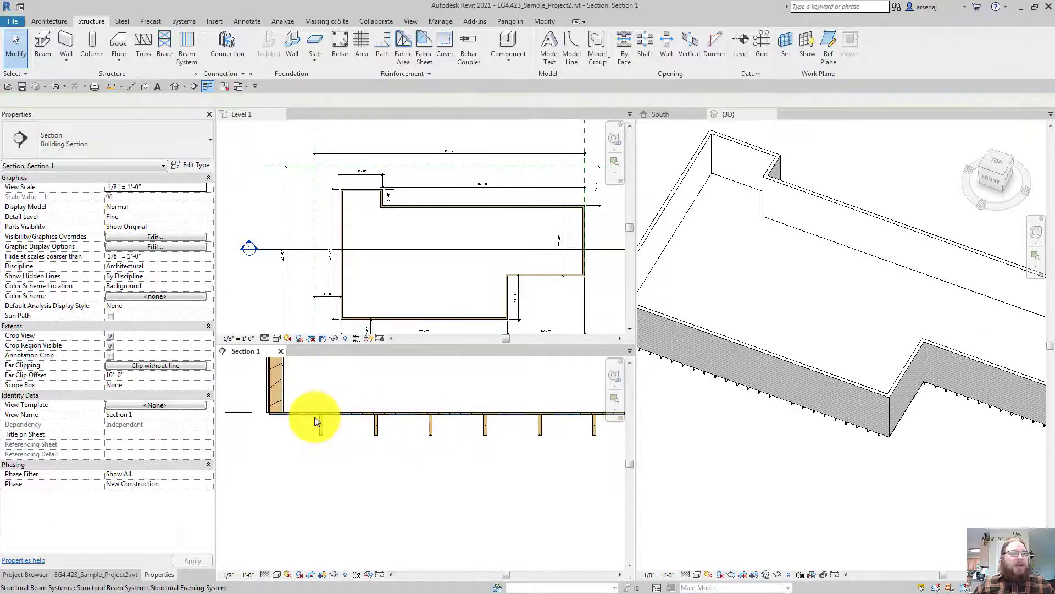
pyautogui.click(315, 417)
pyautogui.scroll(-1, 315, 416)
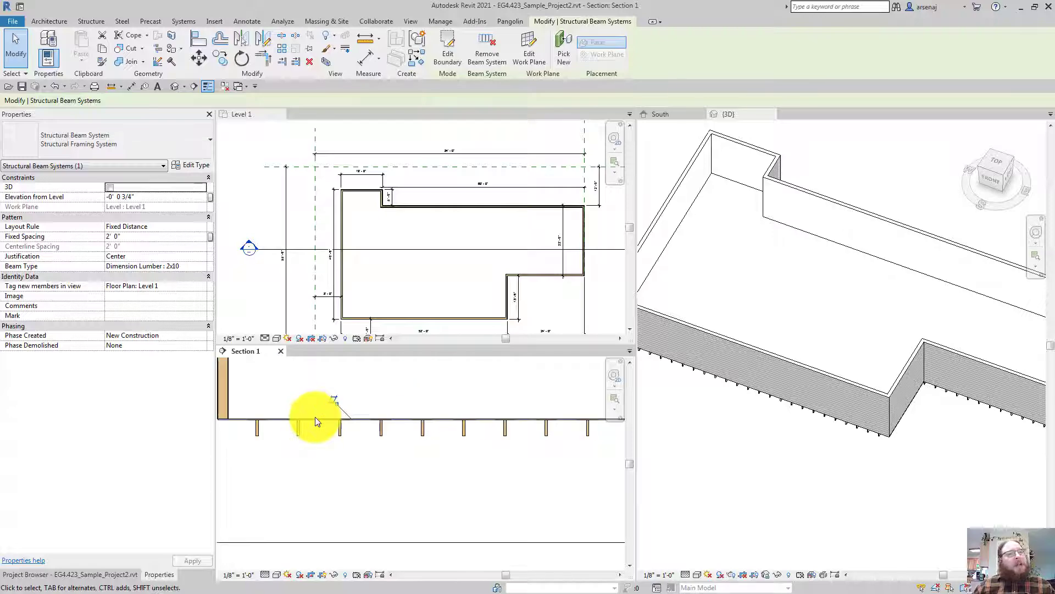
pyautogui.scroll(-2, 315, 416)
pyautogui.moveTo(223, 412)
pyautogui.mouseDown(button='middle')
pyautogui.moveTo(251, 448)
pyautogui.moveTo(310, 434)
pyautogui.moveTo(272, 419)
pyautogui.moveTo(293, 470)
pyautogui.mouseUp(button='middle')
pyautogui.scroll(3, 315, 416)
pyautogui.scroll(-1, 315, 417)
pyautogui.scroll(-1, 293, 470)
pyautogui.moveTo(313, 419); pyautogui.dragTo(336, 422, button='middle')
pyautogui.scroll(-1, 300, 451)
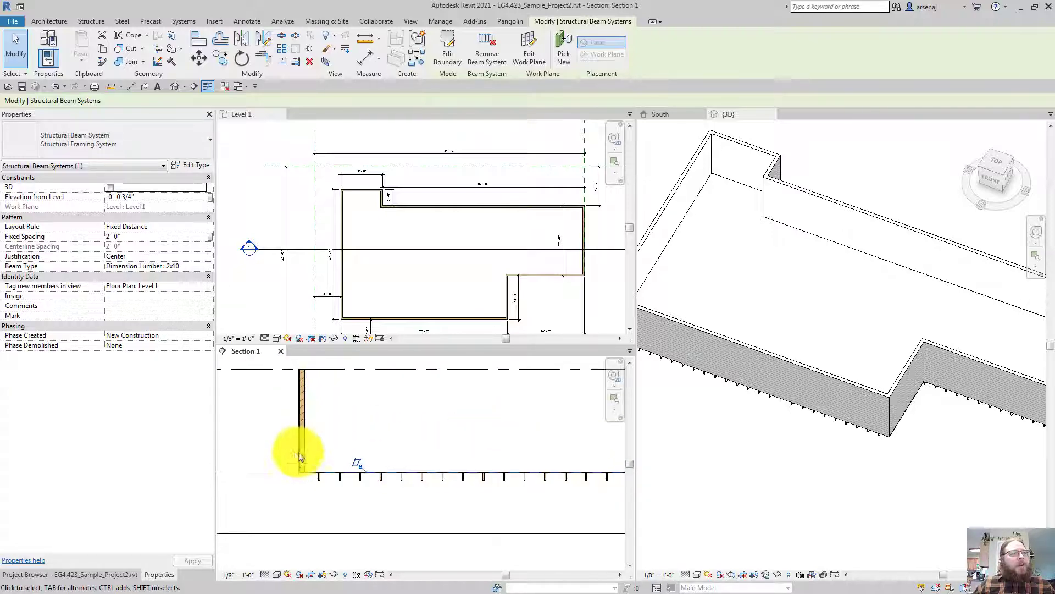
pyautogui.scroll(1, 294, 462)
pyautogui.press('Escape')
pyautogui.scroll(1, 293, 461)
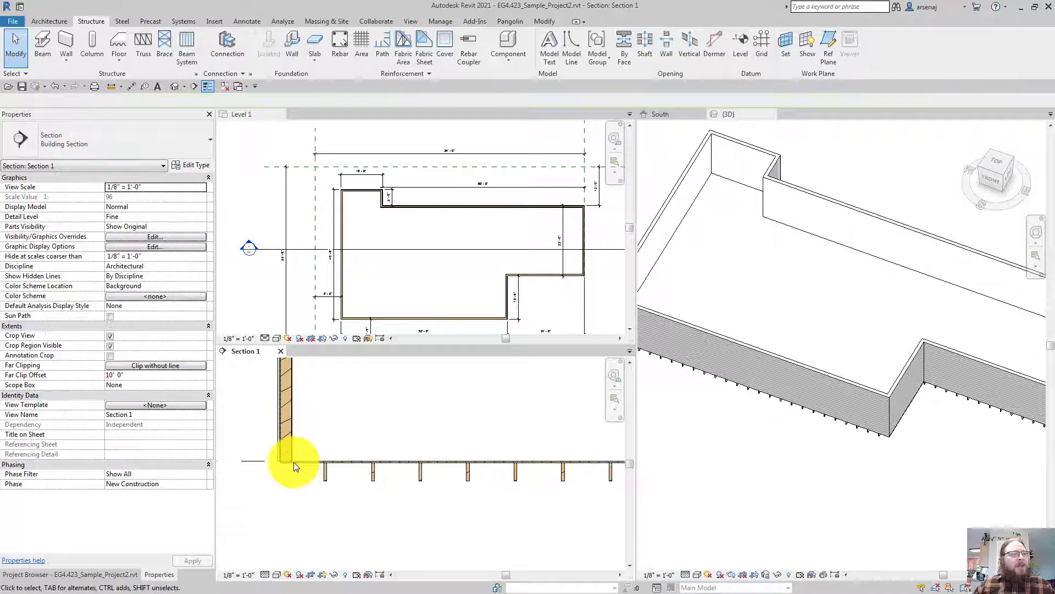
pyautogui.scroll(-3, 294, 462)
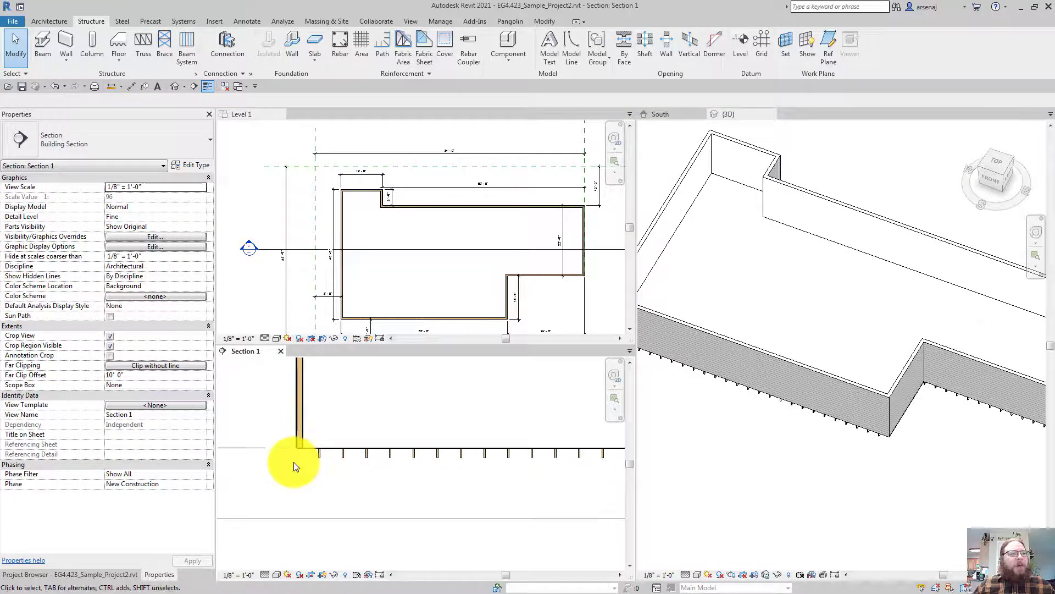
pyautogui.moveTo(370, 477); pyautogui.dragTo(478, 477, button='middle')
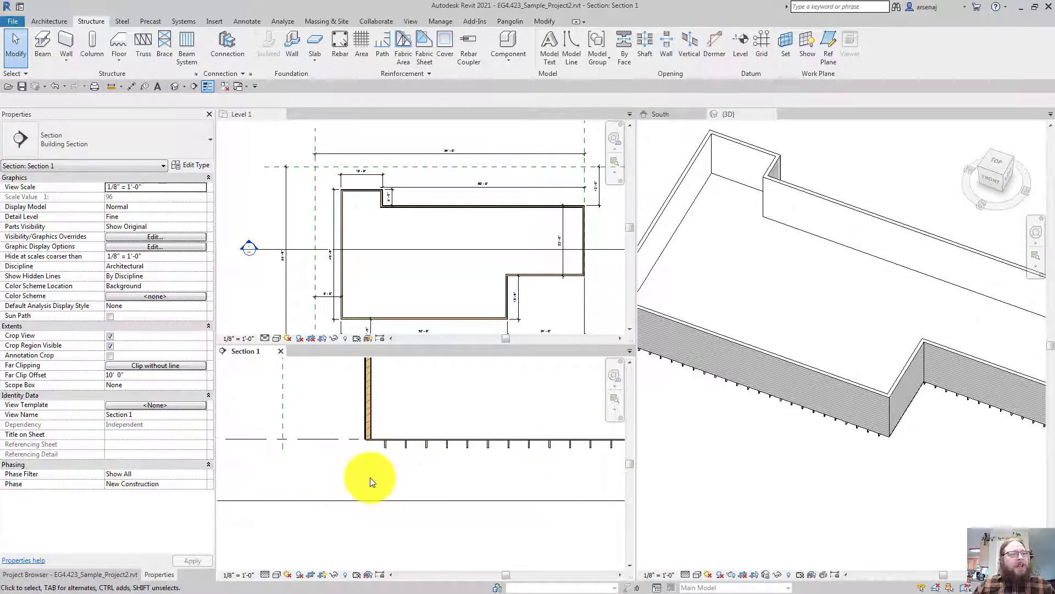
pyautogui.scroll(2, 371, 477)
pyautogui.moveTo(370, 477); pyautogui.dragTo(330, 475, button='middle')
pyautogui.scroll(-1, 371, 477)
pyautogui.scroll(-1, 371, 477)
pyautogui.scroll(-1, 370, 477)
pyautogui.scroll(-2, 370, 477)
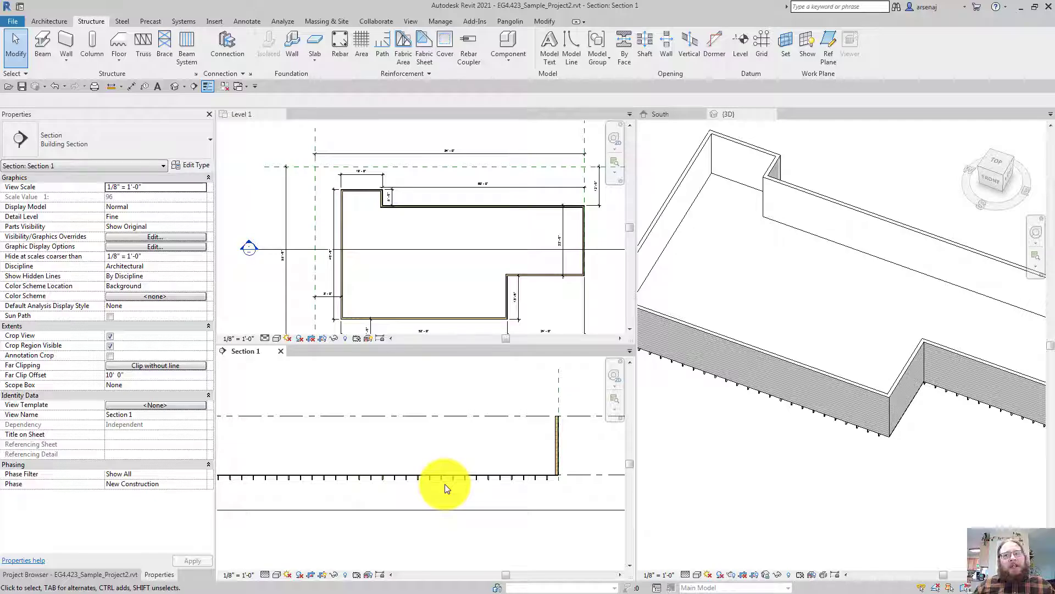